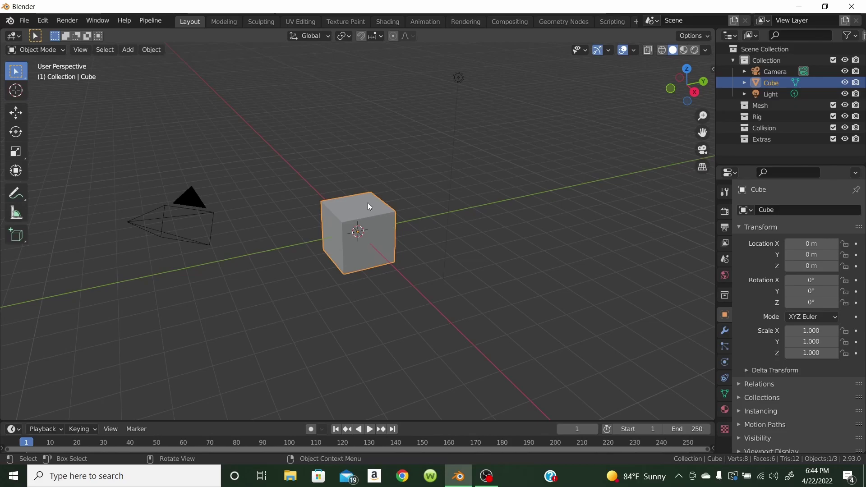
# Delete the default cube and the light from the scene
pyautogui.press('Delete')
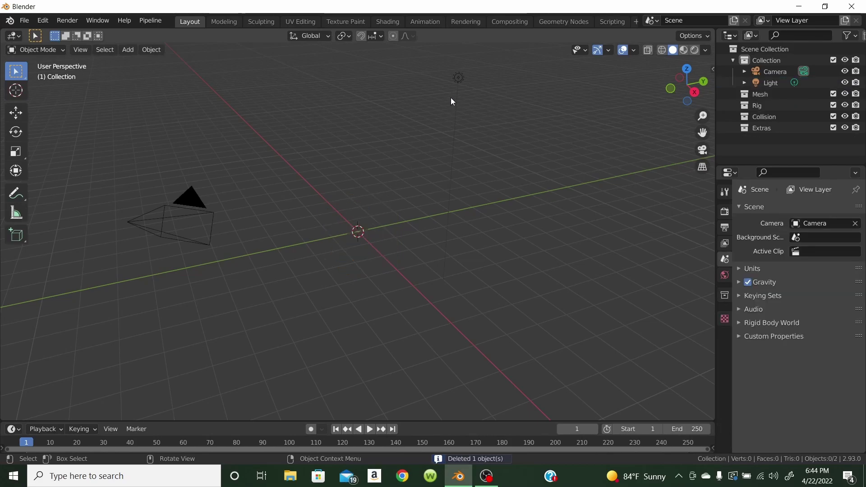
pyautogui.click(459, 79)
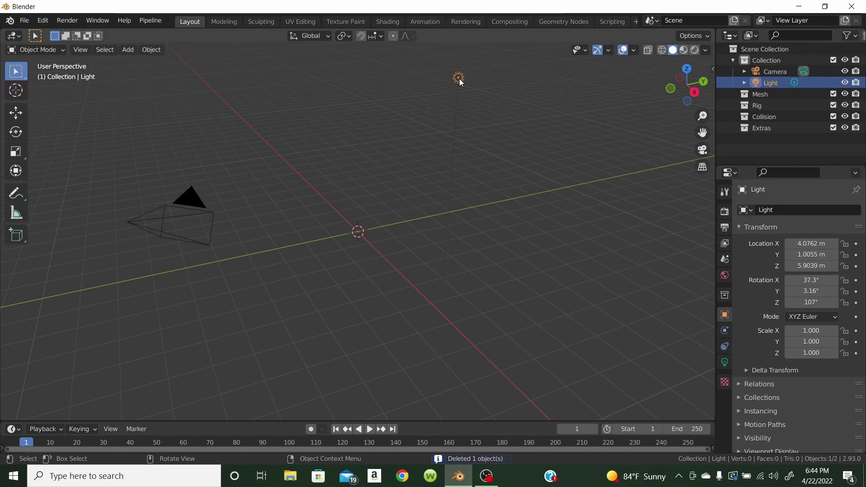
pyautogui.press('Delete')
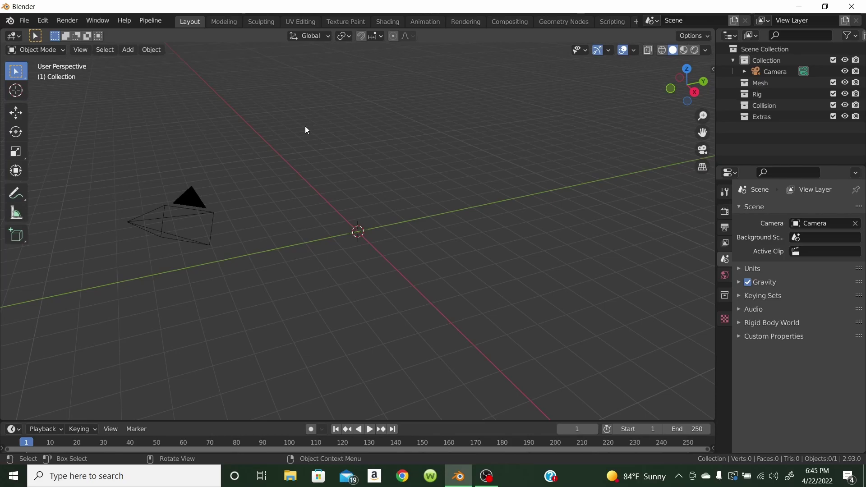
# Add a cylinder mesh and stretch it along the Z axis to a scale of about 7.69
pyautogui.hotkey('shift', 'a')
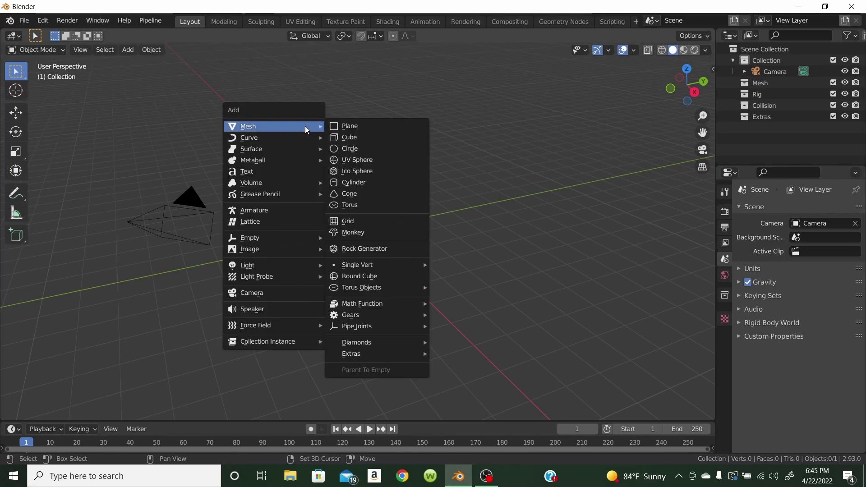
pyautogui.click(355, 184)
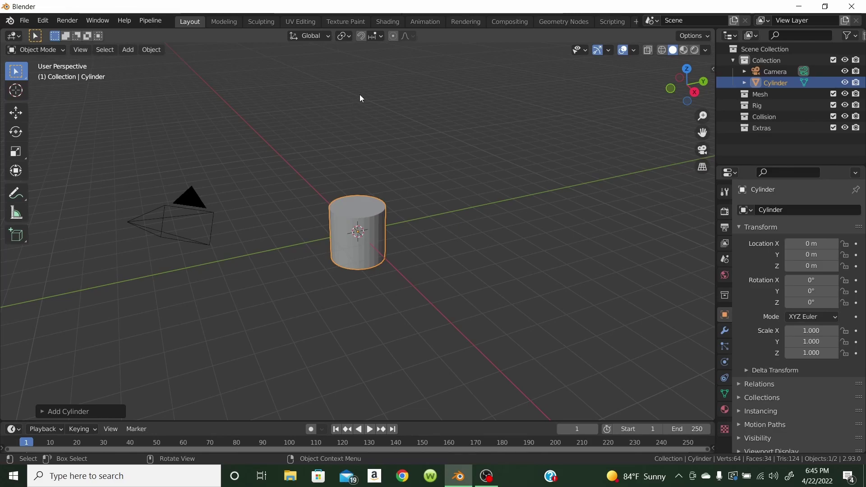
pyautogui.press('s')
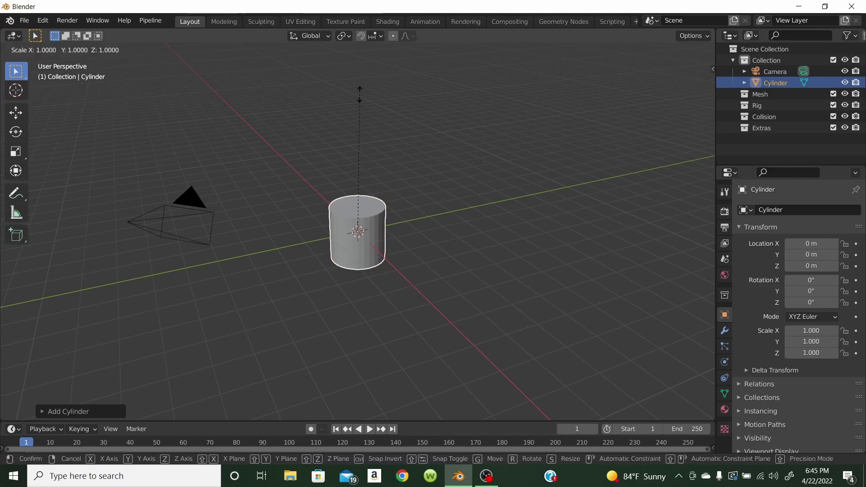
pyautogui.press('z')
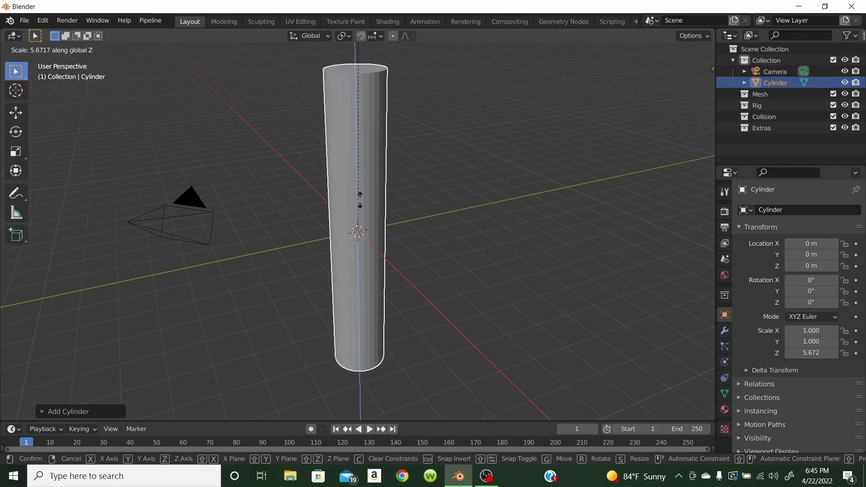
pyautogui.click(337, 310)
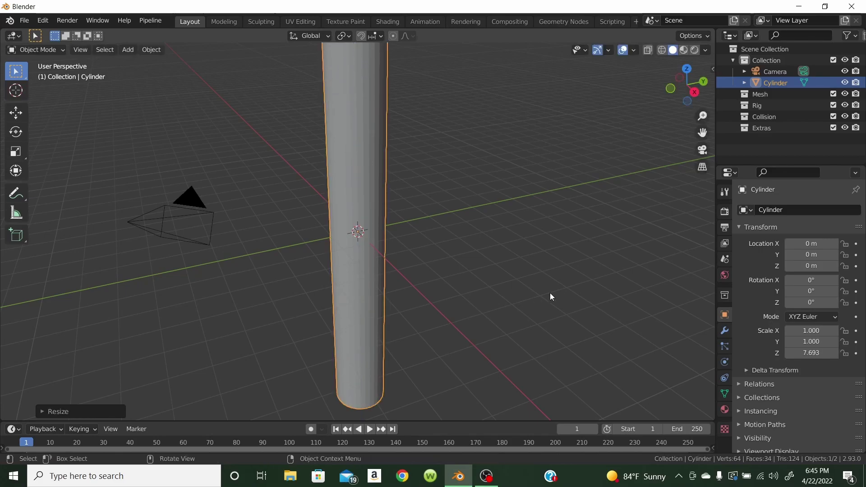
# Scale the whole cylinder down uniformly to about 0.113 in X and Y and 0.871 in Z, checking its size through the camera
pyautogui.scroll(-4, 524, 297)
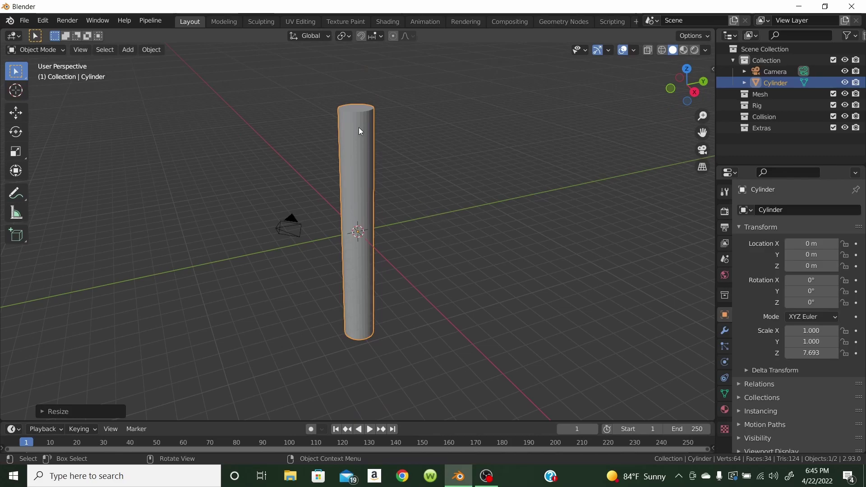
pyautogui.press('s')
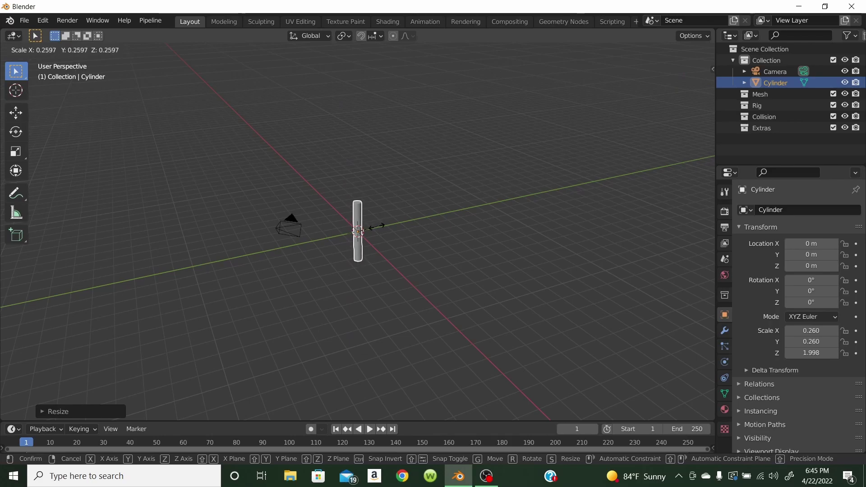
pyautogui.click(370, 232)
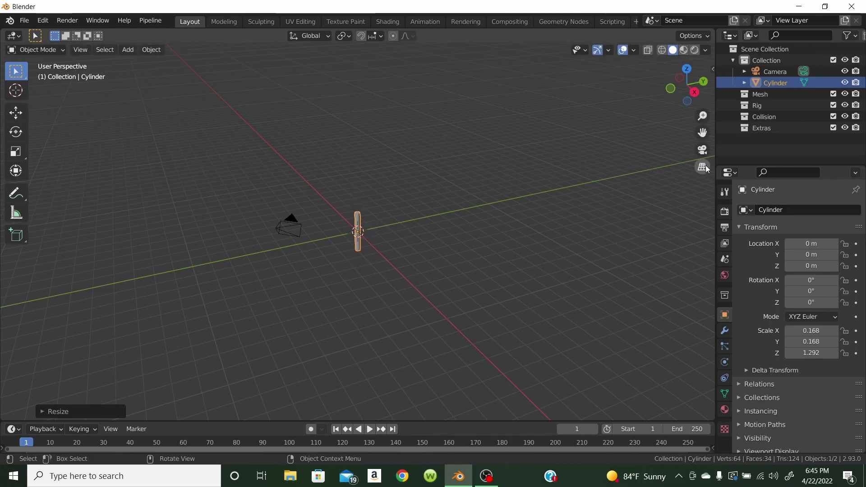
pyautogui.click(706, 151)
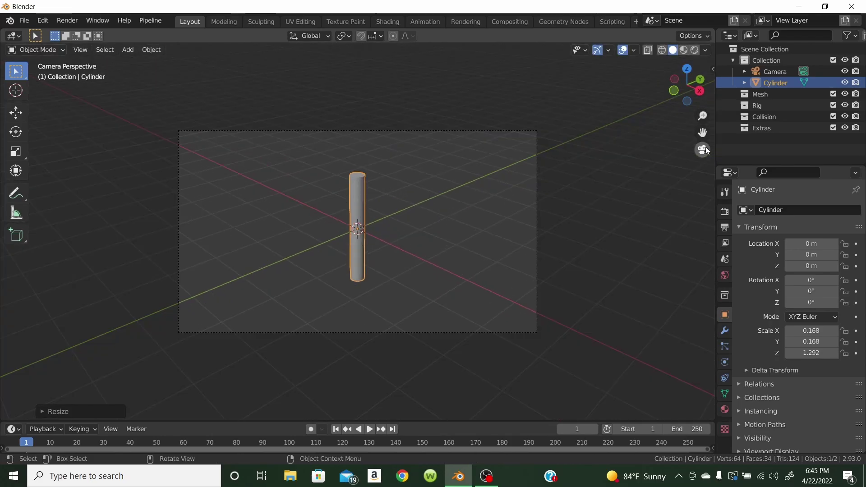
pyautogui.click(706, 151)
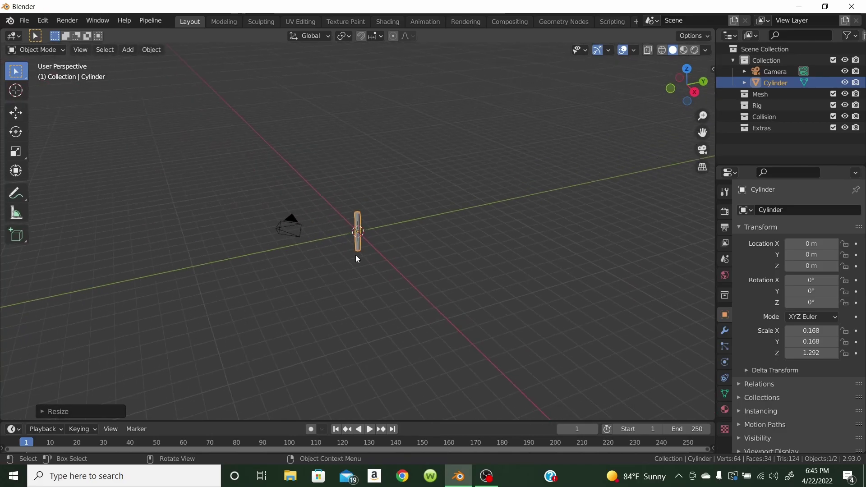
pyautogui.press('s')
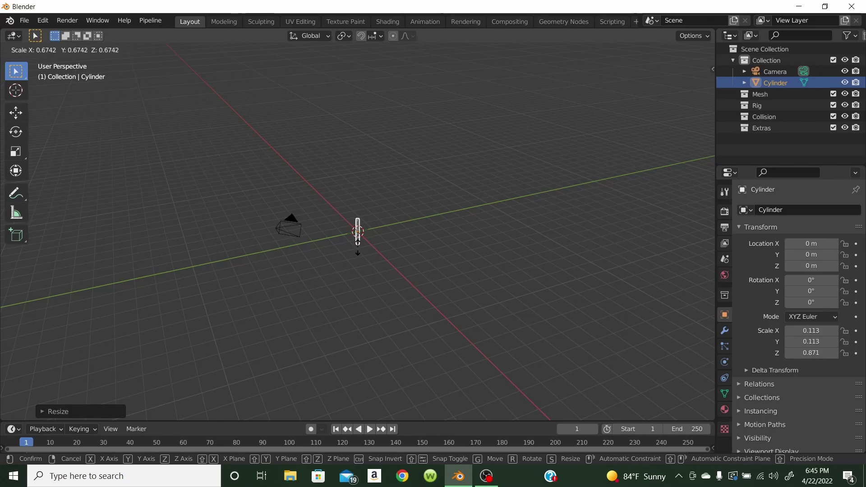
pyautogui.click(367, 239)
pyautogui.click(703, 150)
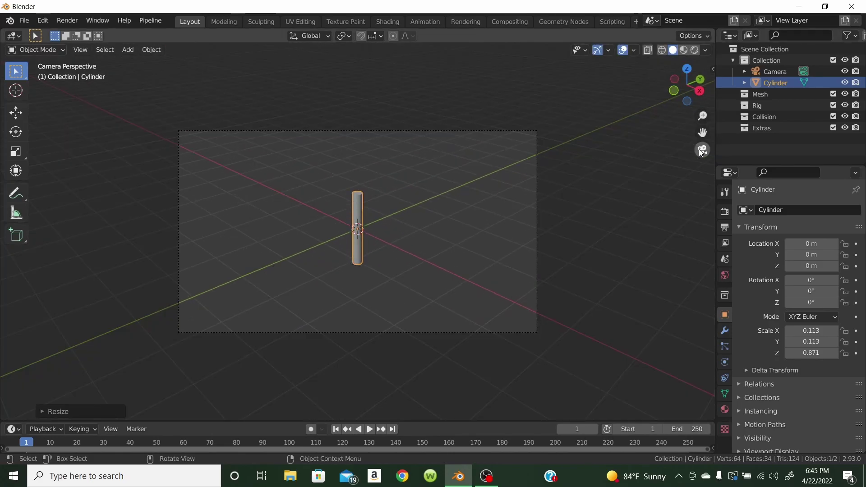
pyautogui.click(702, 150)
# In Edit Mode, add a horizontal loop cut around the cylinder and slide it up to about a quarter of the height below the top
pyautogui.scroll(5, 424, 291)
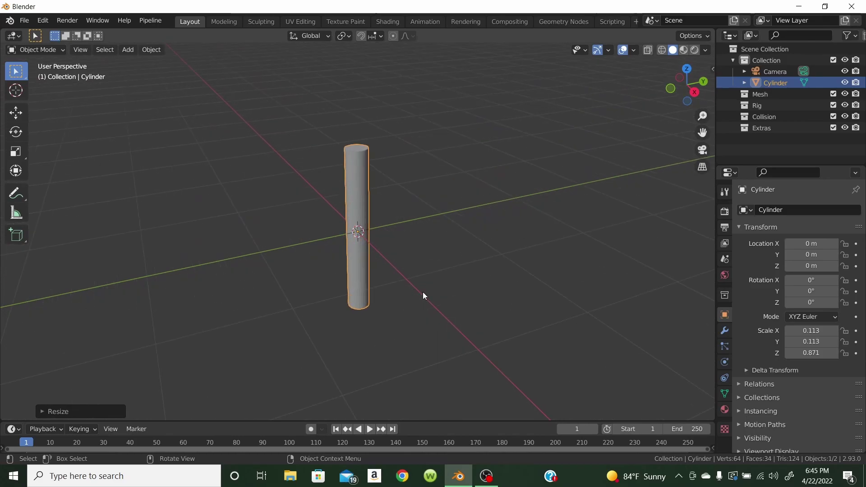
pyautogui.click(45, 48)
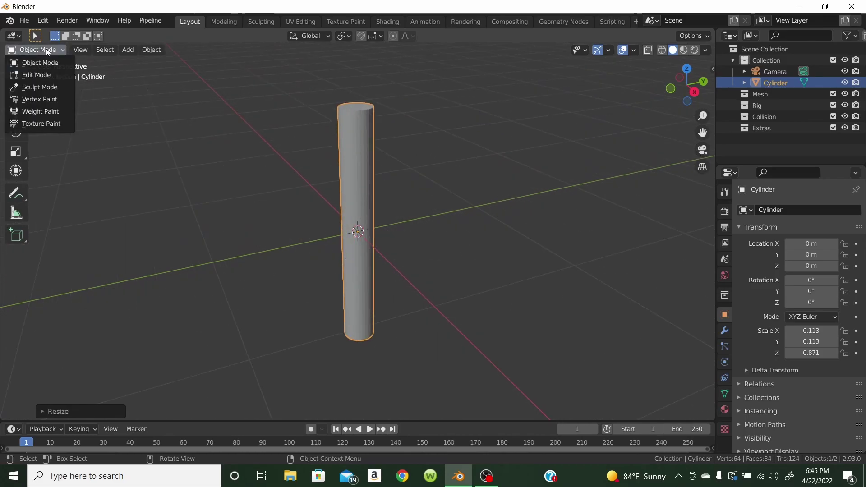
pyautogui.click(48, 74)
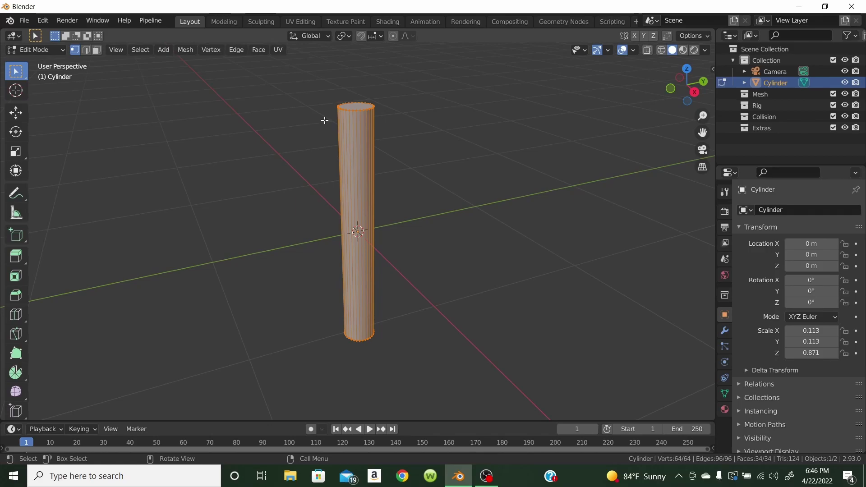
pyautogui.press('KP_1')
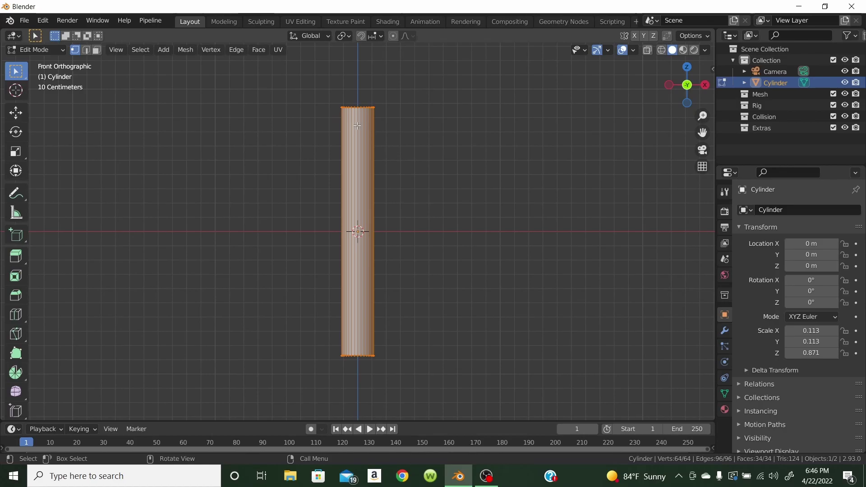
pyautogui.scroll(1, 412, 126)
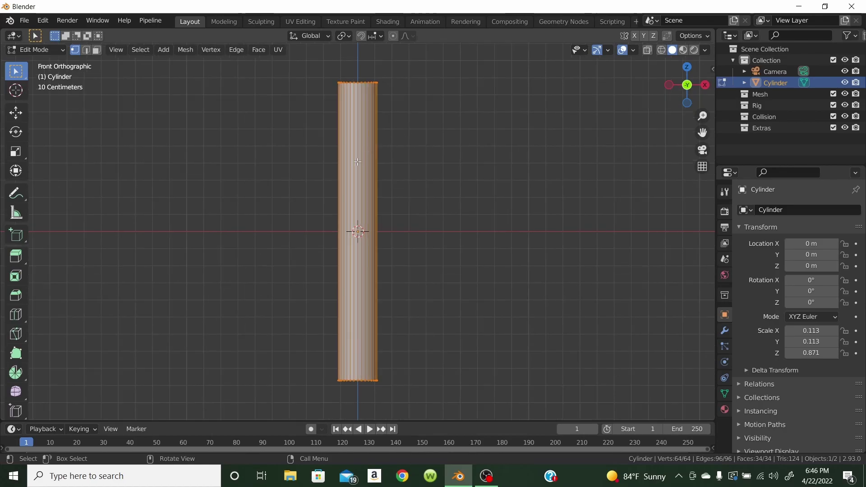
pyautogui.hotkey('ctrl', 'r')
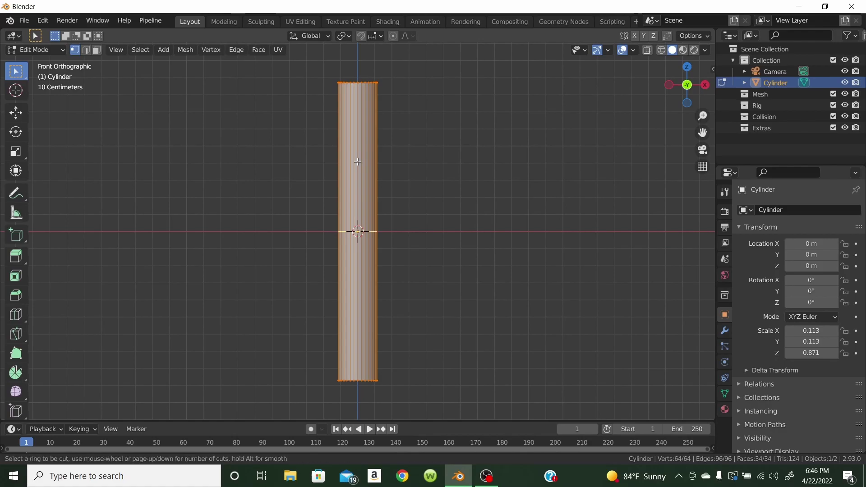
pyautogui.click(358, 160)
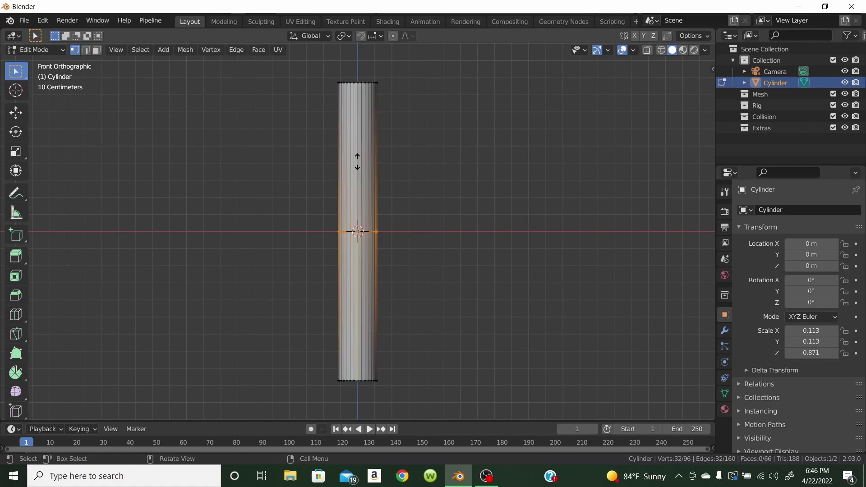
pyautogui.click(362, 89)
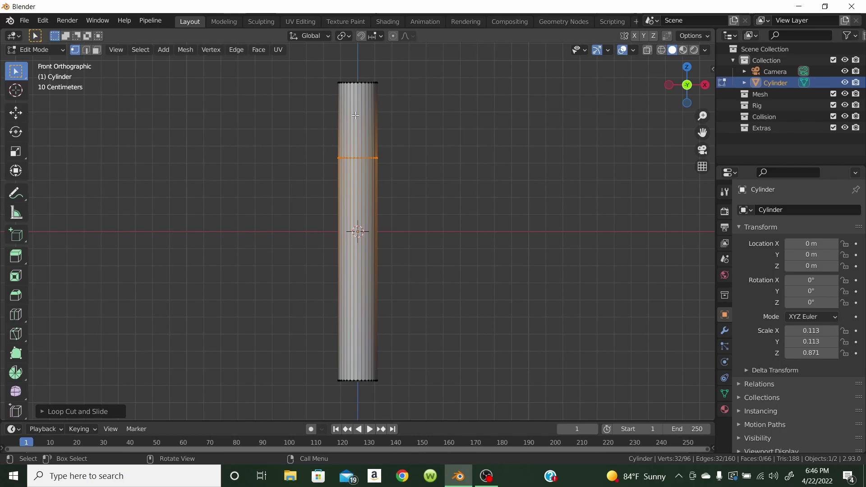
# Add a second loop cut above the first, slide it close to the cylinder's top end, and clear the selection
pyautogui.hotkey('ctrl', 'r')
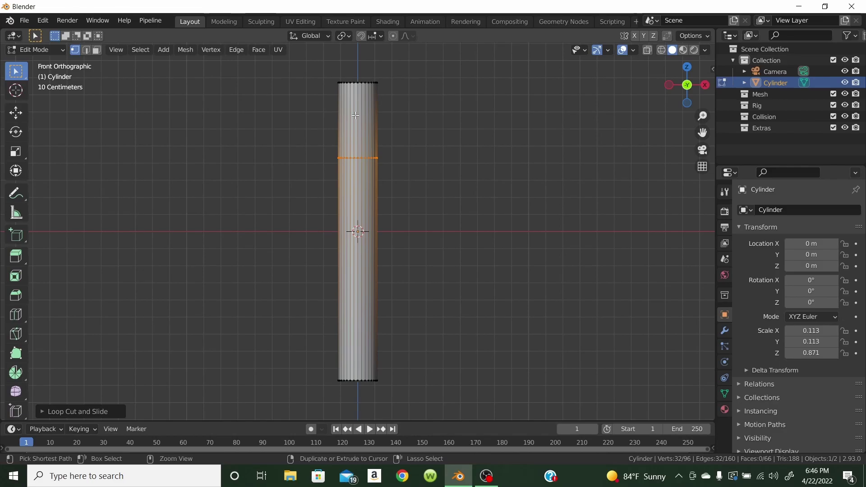
pyautogui.click(355, 116)
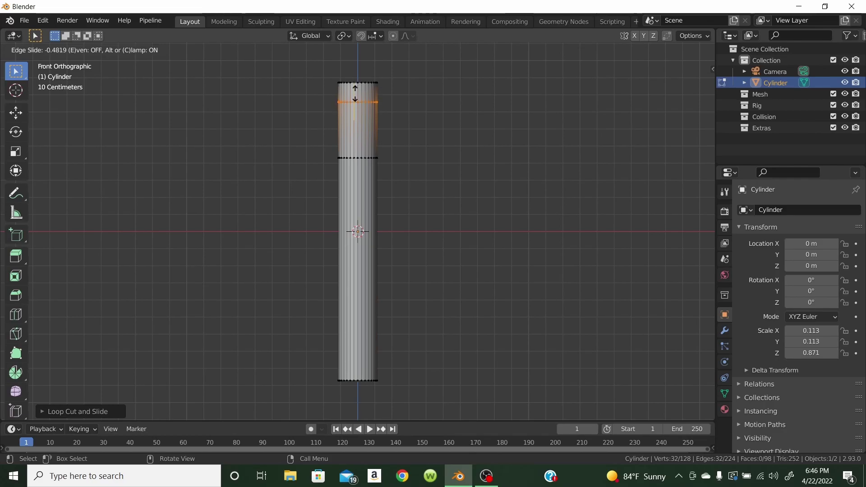
pyautogui.click(356, 97)
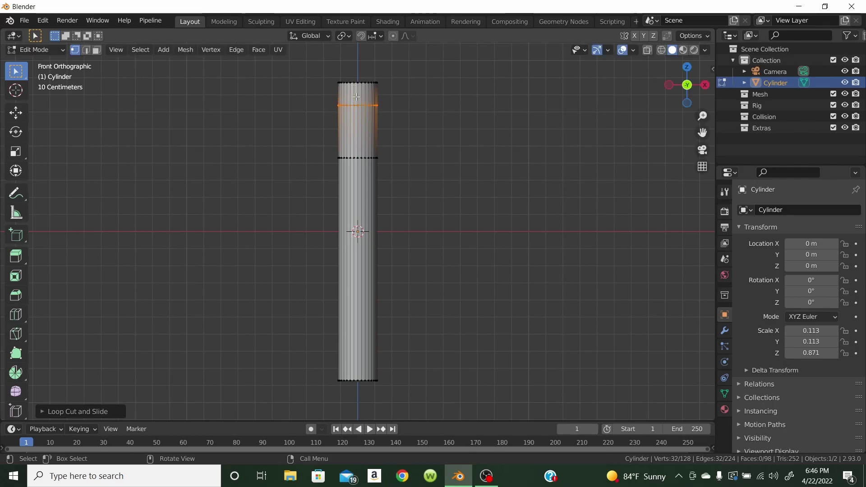
pyautogui.click(461, 144)
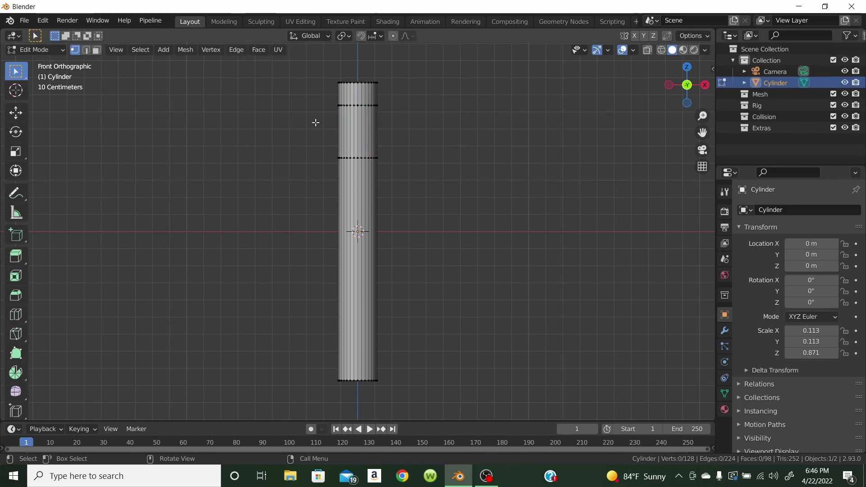
# Select the four adjacent front faces between the two edge loops and extrude them outward about 0.047 m
pyautogui.click(96, 51)
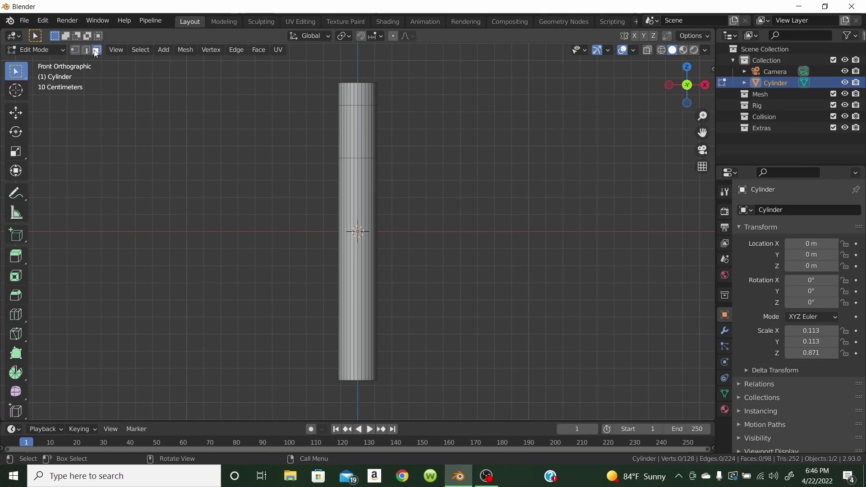
pyautogui.click(356, 131)
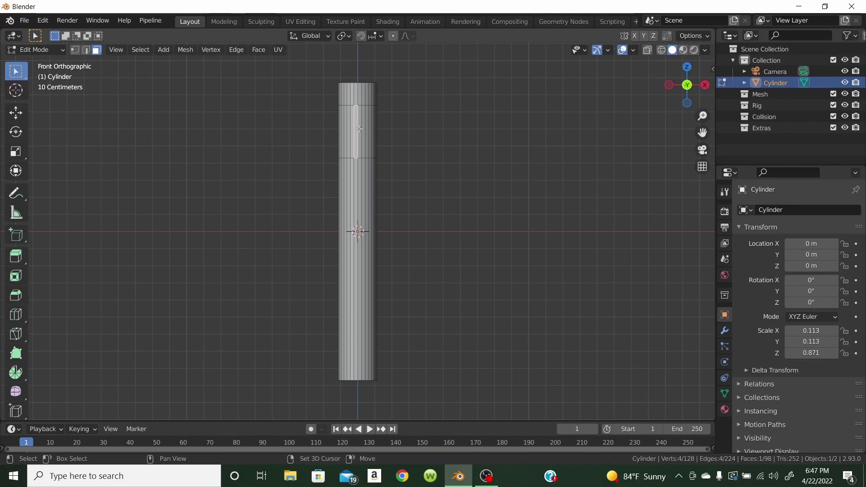
pyautogui.keyDown('shift'); pyautogui.click(359, 129); pyautogui.keyUp('shift')
pyautogui.keyDown('shift'); pyautogui.click(351, 129); pyautogui.keyUp('shift')
pyautogui.keyDown('shift'); pyautogui.click(363, 127); pyautogui.keyUp('shift')
pyautogui.press('KP_5')
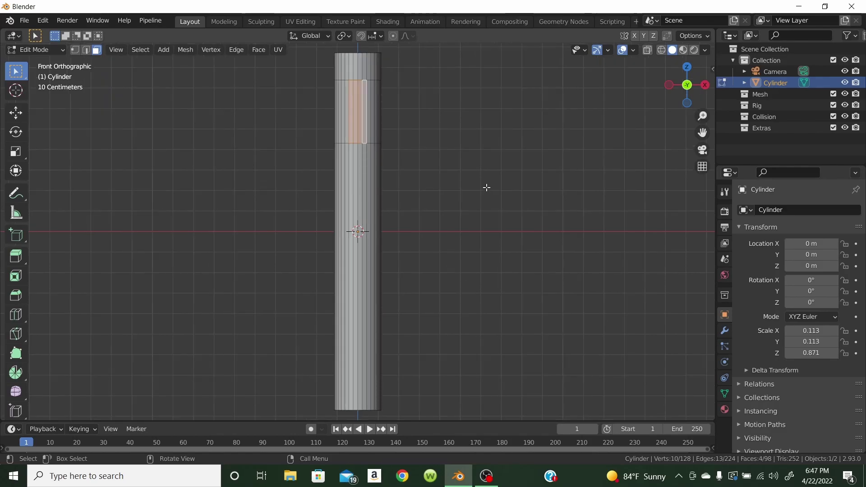
pyautogui.moveTo(487, 187); pyautogui.dragTo(553, 222, button='middle')
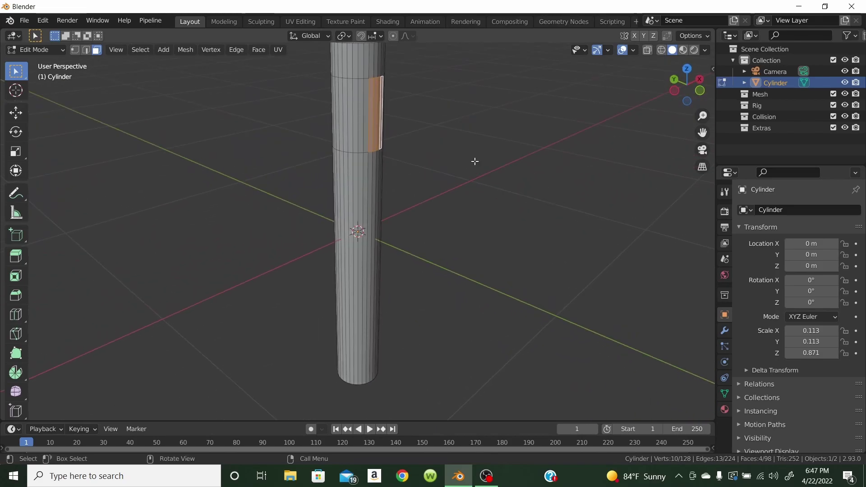
pyautogui.press('e')
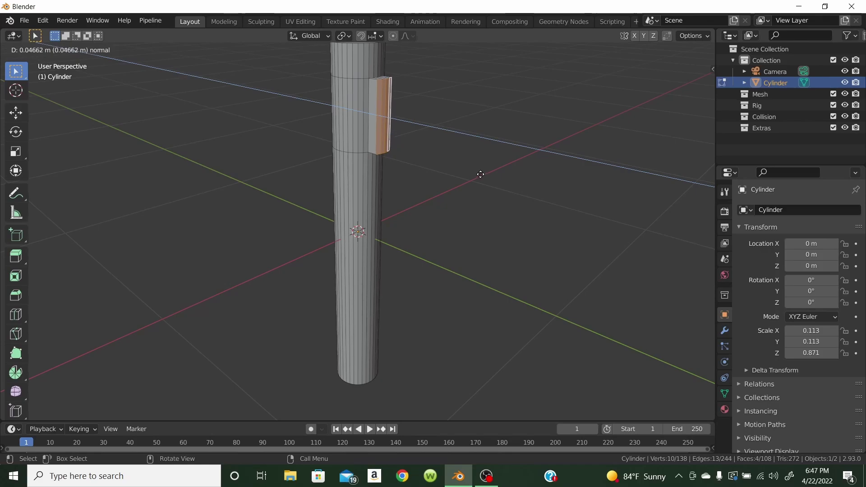
pyautogui.click(481, 174)
# Flatten the extruded front faces by scaling them to 0 along the Y axis
pyautogui.moveTo(480, 161); pyautogui.dragTo(440, 182, button='middle')
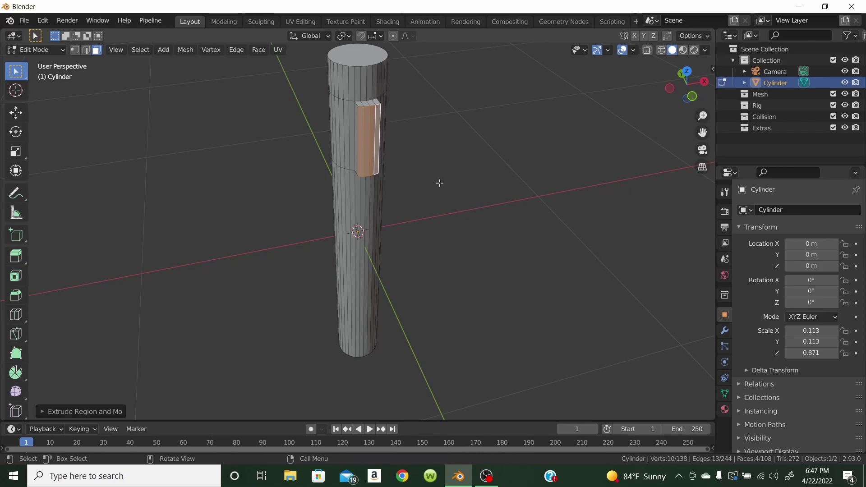
pyautogui.press('s')
pyautogui.press('y')
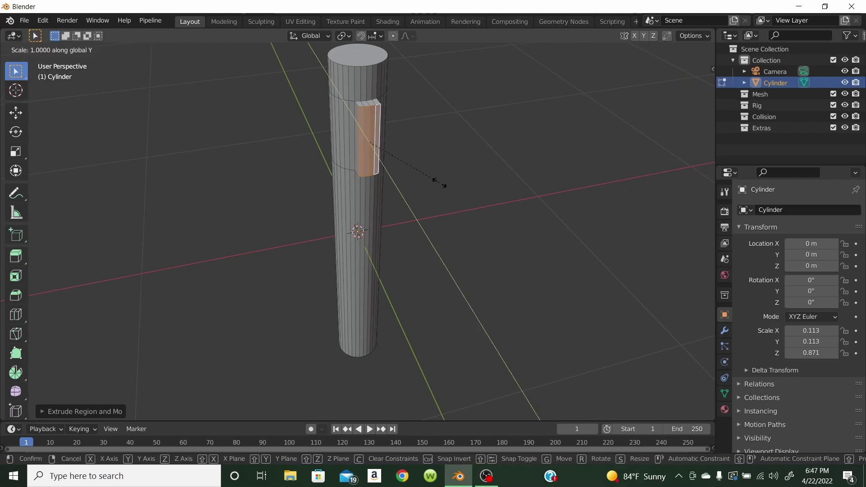
pyautogui.press('0')
pyautogui.press('Return')
pyautogui.scroll(2, 439, 183)
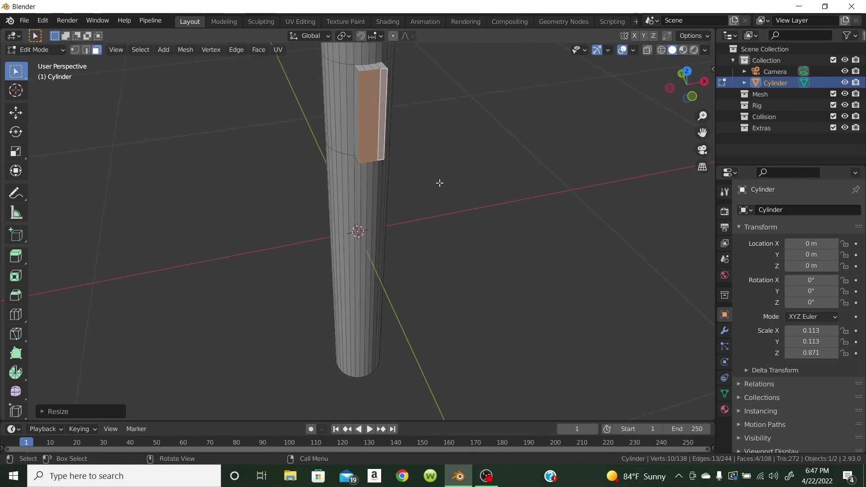
# Select the three inner vertical edges on the raised block's front and dissolve them to merge the strips into one face
pyautogui.scroll(-2, 440, 183)
pyautogui.moveTo(439, 183)
pyautogui.mouseDown(button='middle')
pyautogui.moveTo(426, 189)
pyautogui.moveTo(431, 179)
pyautogui.mouseUp(button='middle')
pyautogui.scroll(1, 431, 180)
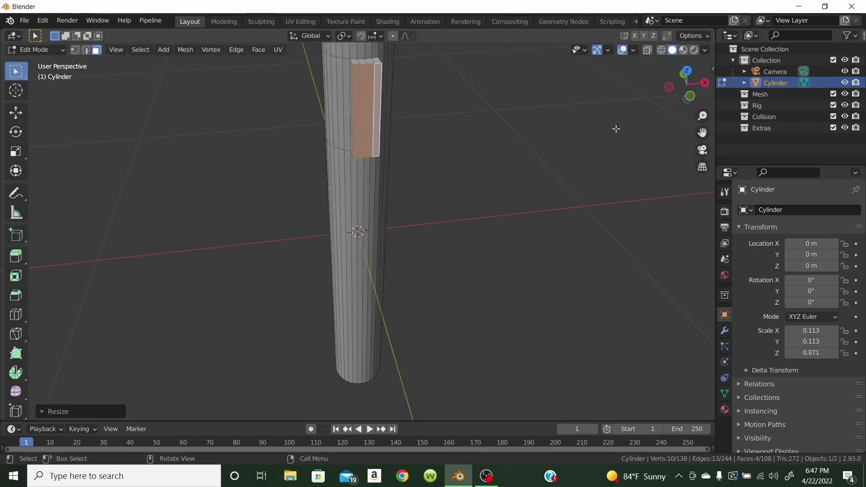
pyautogui.moveTo(703, 132)
pyautogui.mouseDown()
pyautogui.moveTo(660, 169)
pyautogui.moveTo(671, 172)
pyautogui.moveTo(702, 132)
pyautogui.mouseUp()
pyautogui.scroll(1, 422, 197)
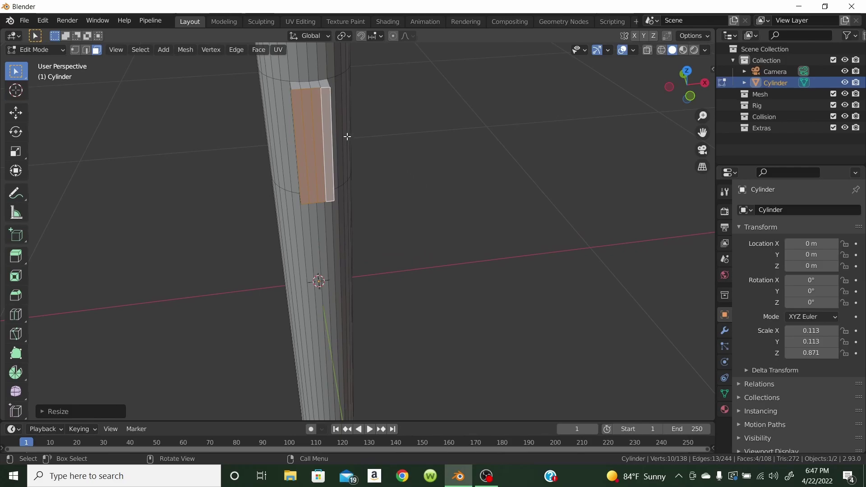
pyautogui.click(303, 121)
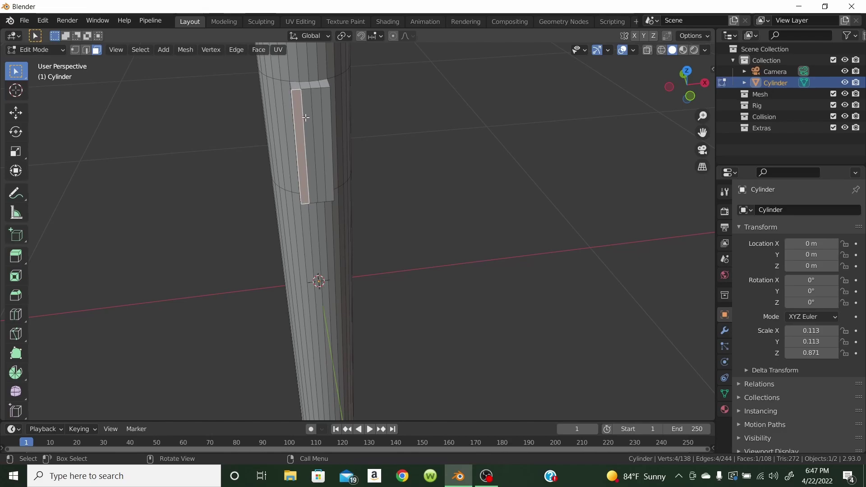
pyautogui.click(87, 52)
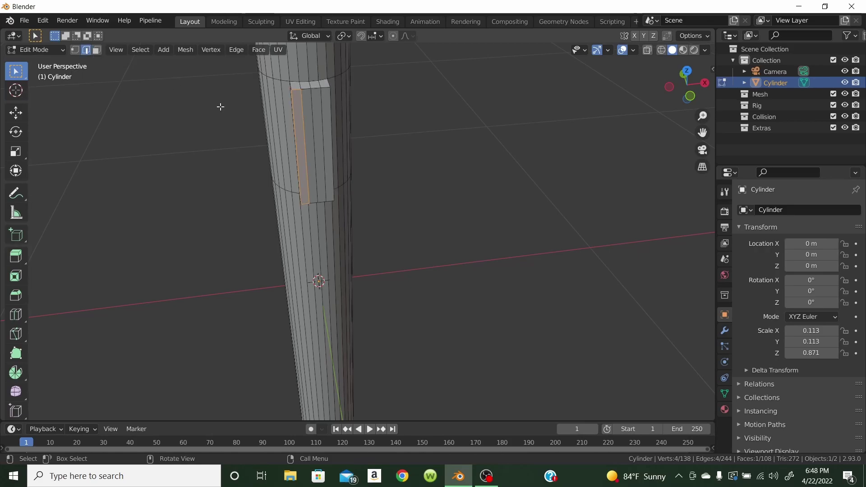
pyautogui.click(305, 143)
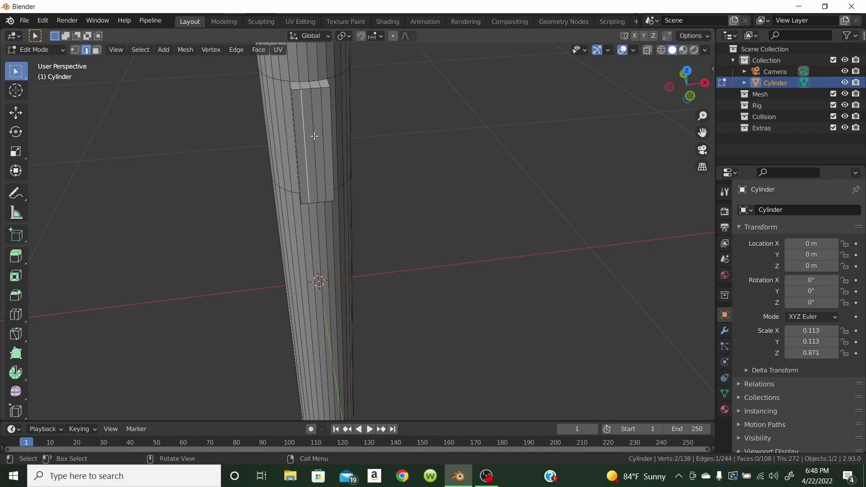
pyautogui.keyDown('shift'); pyautogui.click(316, 135); pyautogui.keyUp('shift')
pyautogui.keyDown('shift'); pyautogui.click(324, 138); pyautogui.keyUp('shift')
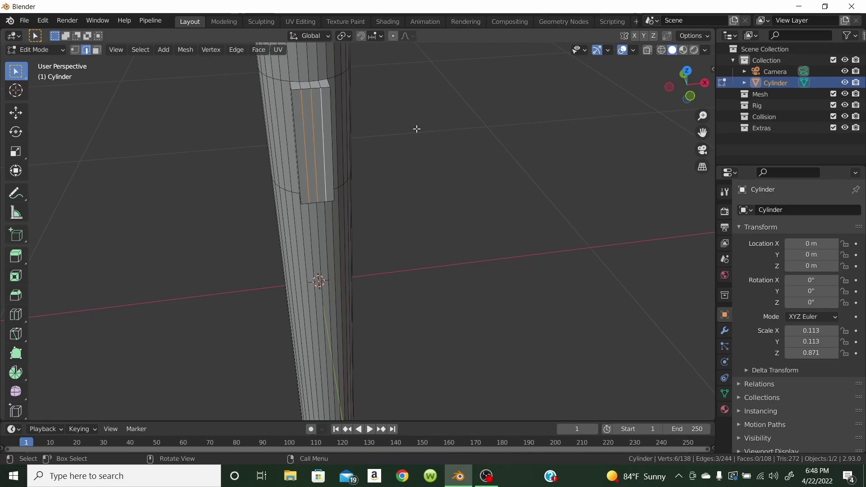
pyautogui.press('x')
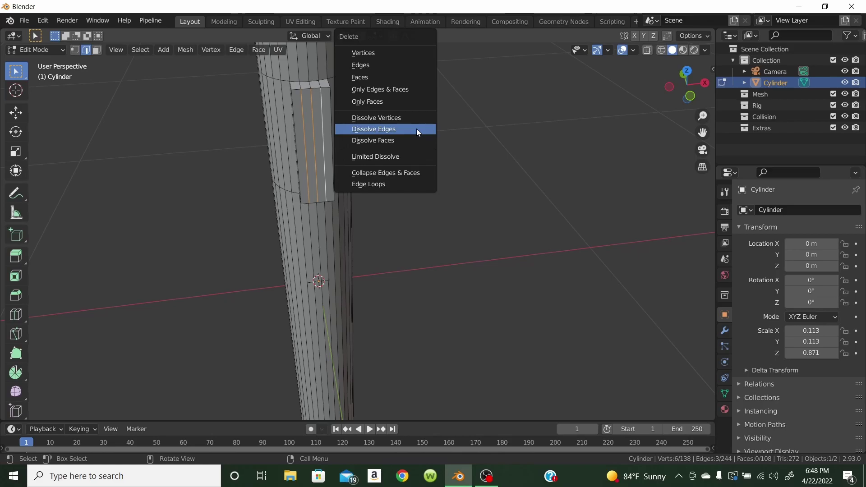
pyautogui.click(416, 129)
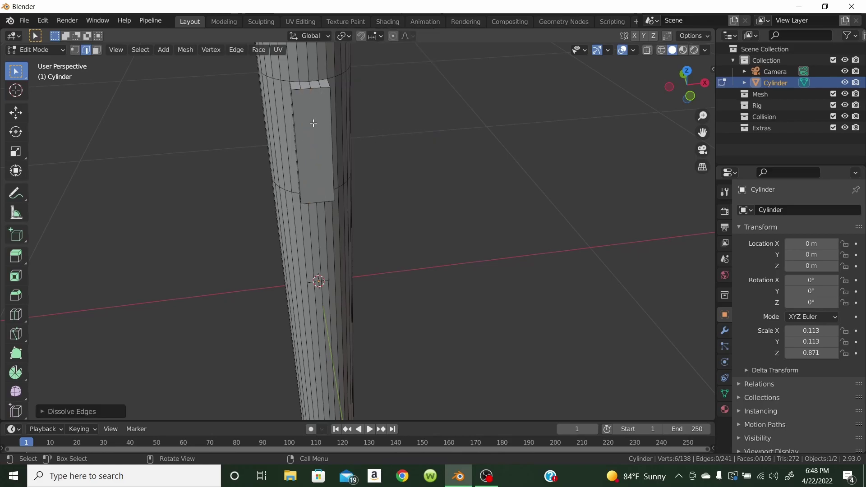
# Inset the raised block's merged front face by about 0.097 m
pyautogui.click(97, 49)
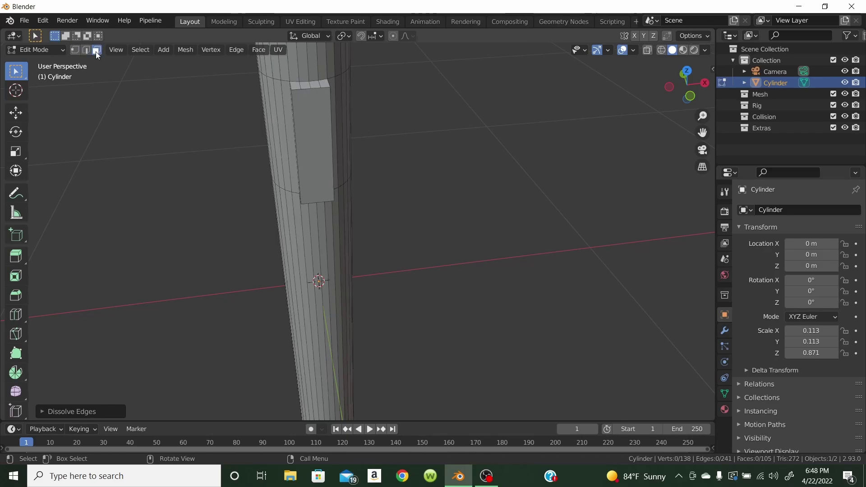
pyautogui.click(305, 128)
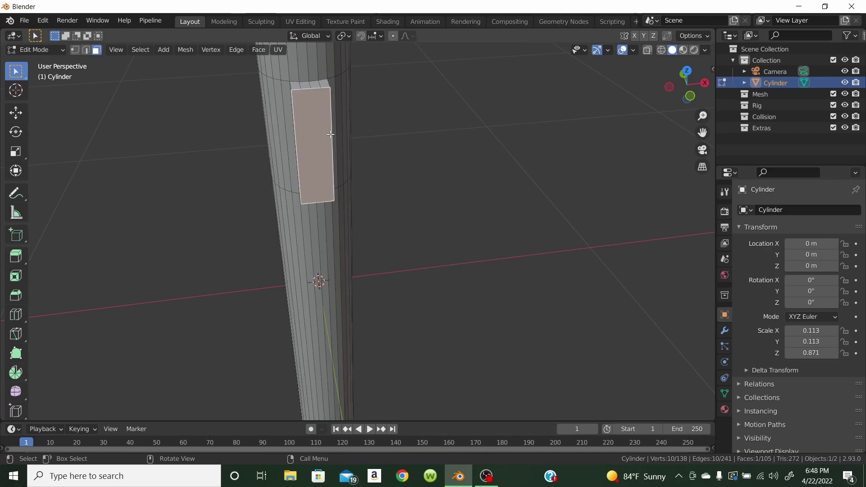
pyautogui.press('i')
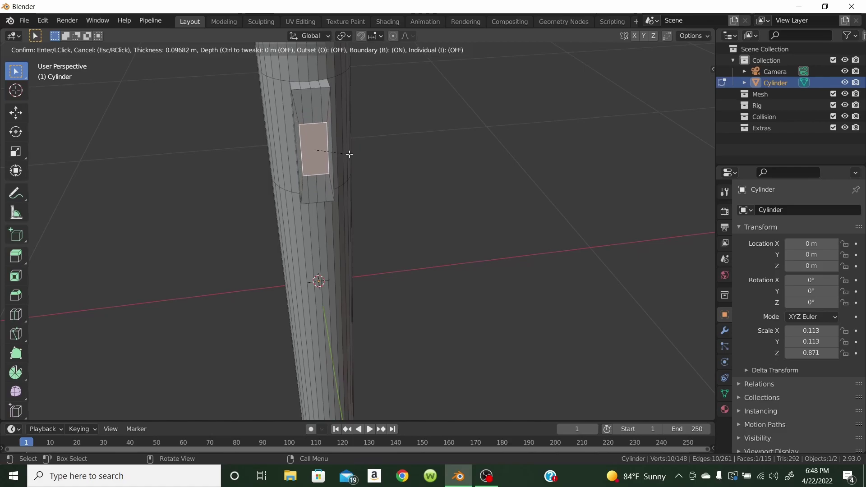
pyautogui.click(350, 151)
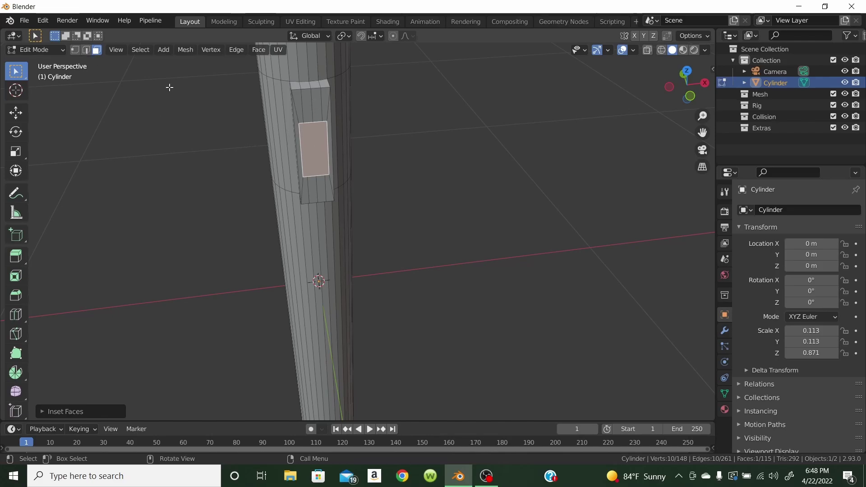
# Move the top edges of the inset face up about 0.07 m along Z, close to the block's upper edge
pyautogui.click(86, 51)
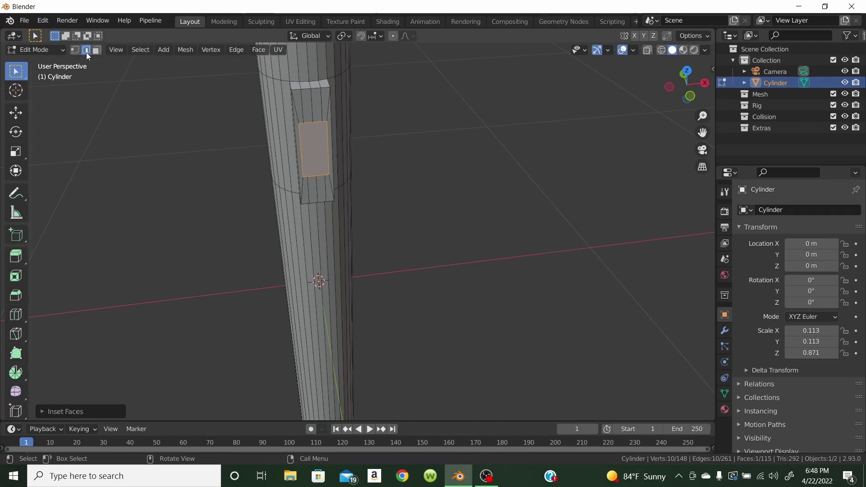
pyautogui.click(301, 123)
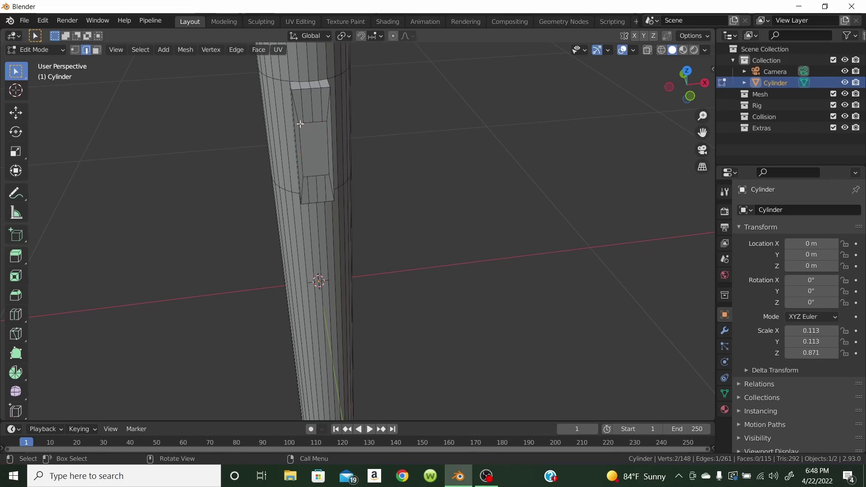
pyautogui.keyDown('shift'); pyautogui.click(324, 121); pyautogui.keyUp('shift')
pyautogui.press('g')
pyautogui.press('z')
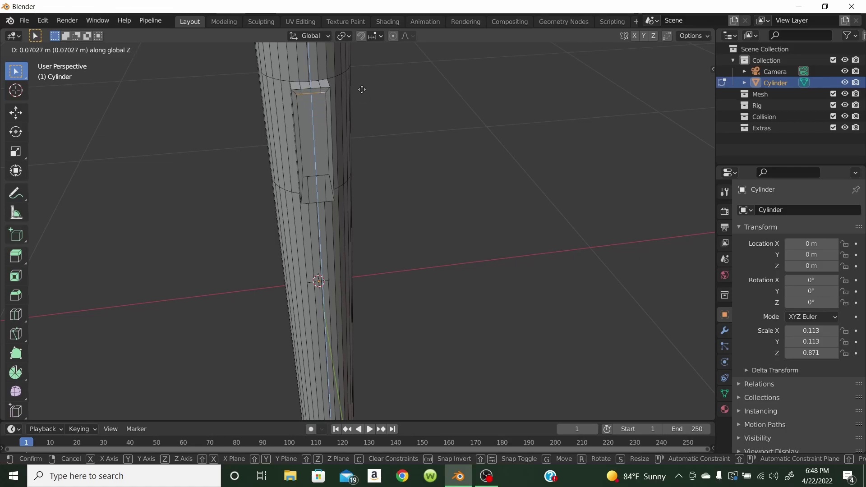
pyautogui.click(362, 89)
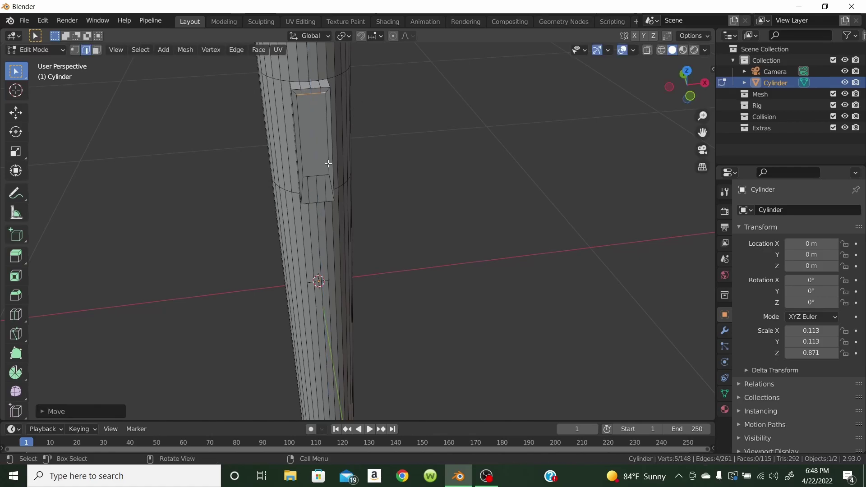
# Move the bottom edges of the inset face down along Z until they sit close to the block's lower edge
pyautogui.click(306, 177)
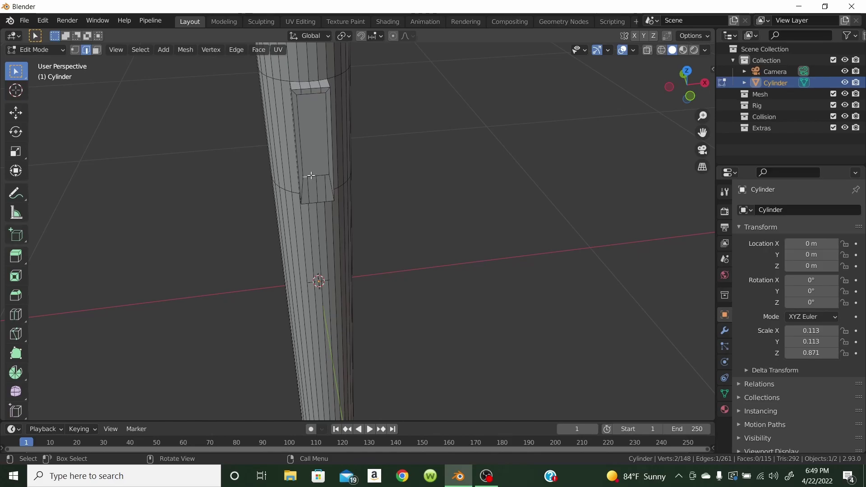
pyautogui.keyDown('shift'); pyautogui.click(319, 173); pyautogui.keyUp('shift')
pyautogui.press('g')
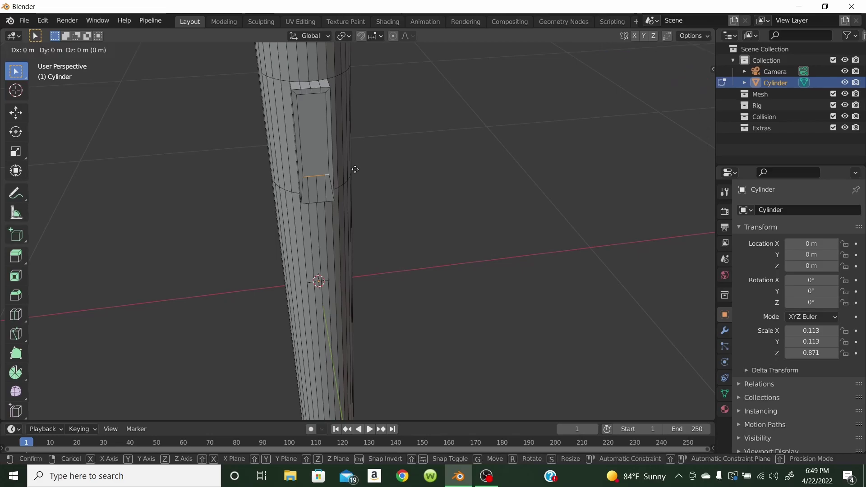
pyautogui.press('z')
pyautogui.click(352, 185)
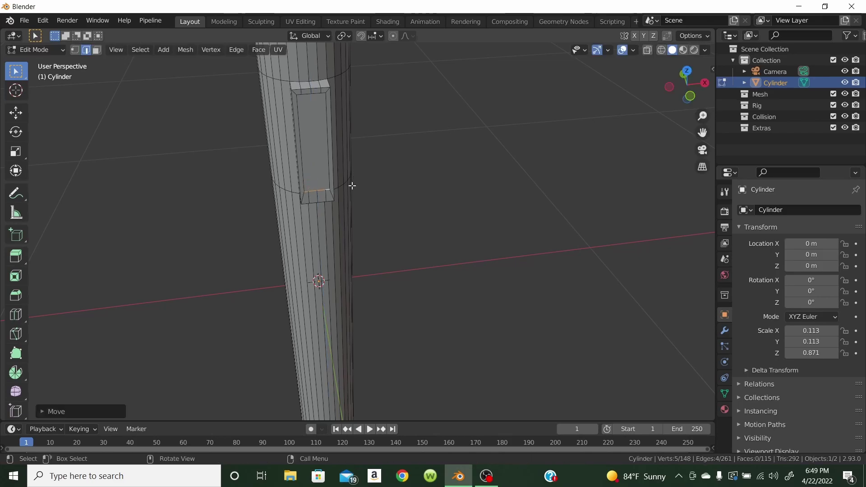
pyautogui.press('g')
pyautogui.press('z')
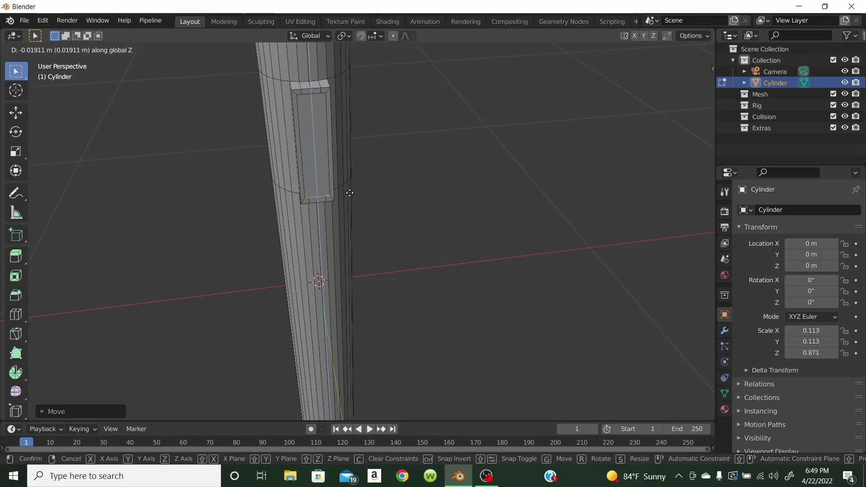
pyautogui.click(351, 192)
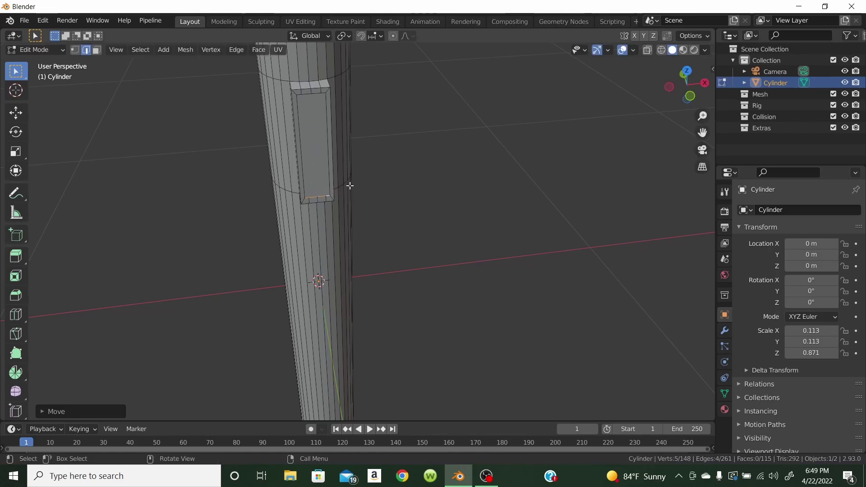
# Extrude the block's inset front face inward about 0.035 m to form a recess
pyautogui.click(309, 146)
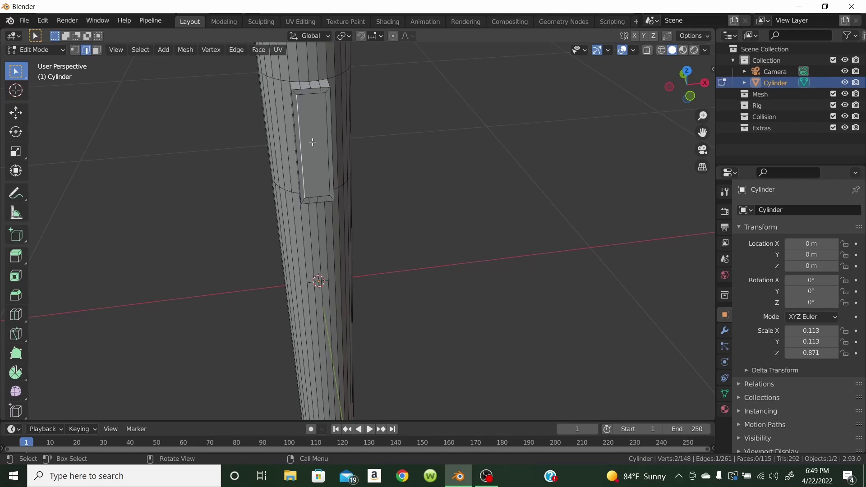
pyautogui.click(96, 51)
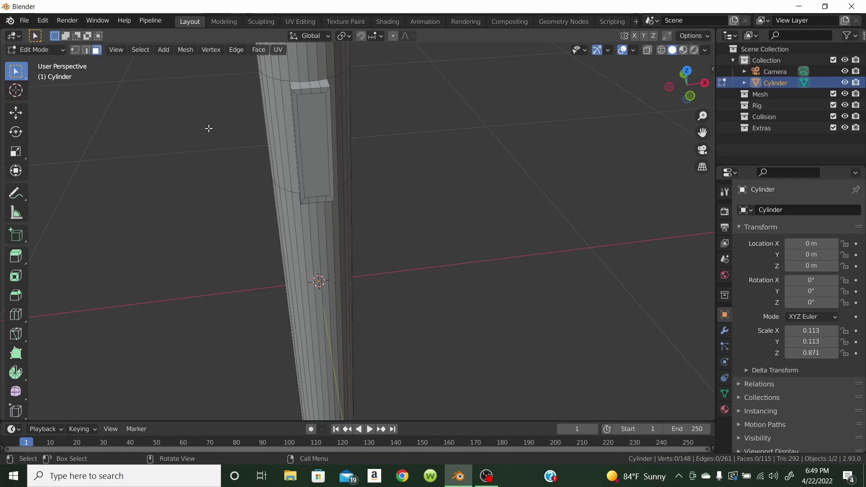
pyautogui.click(319, 147)
pyautogui.moveTo(360, 132); pyautogui.dragTo(408, 113, button='middle')
pyautogui.press('e')
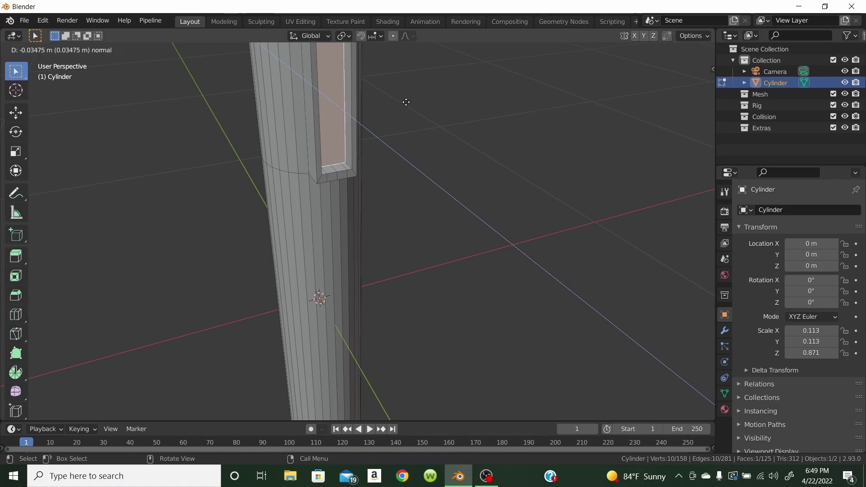
pyautogui.click(407, 103)
pyautogui.moveTo(406, 102)
pyautogui.mouseDown(button='middle')
pyautogui.moveTo(387, 120)
pyautogui.moveTo(371, 97)
pyautogui.moveTo(422, 98)
pyautogui.moveTo(406, 103)
pyautogui.moveTo(397, 87)
pyautogui.moveTo(392, 97)
pyautogui.mouseUp(button='middle')
pyautogui.scroll(-5, 374, 92)
pyautogui.scroll(3, 387, 167)
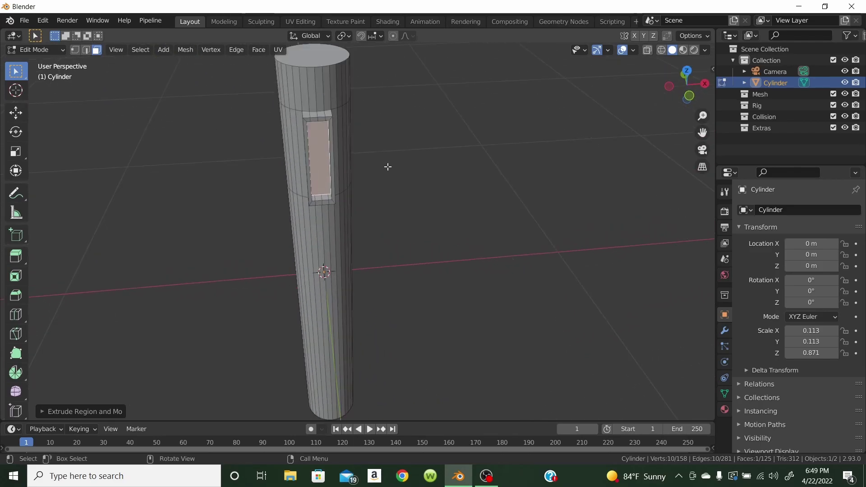
pyautogui.moveTo(388, 166)
pyautogui.mouseDown(button='middle')
pyautogui.moveTo(369, 166)
pyautogui.moveTo(387, 159)
pyautogui.mouseUp(button='middle')
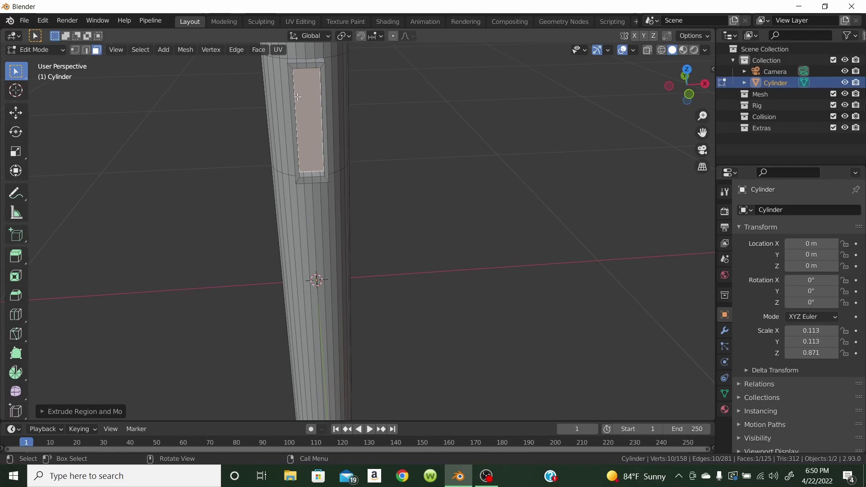
pyautogui.hotkey('ctrl', 'r')
pyautogui.scroll(1, 298, 96)
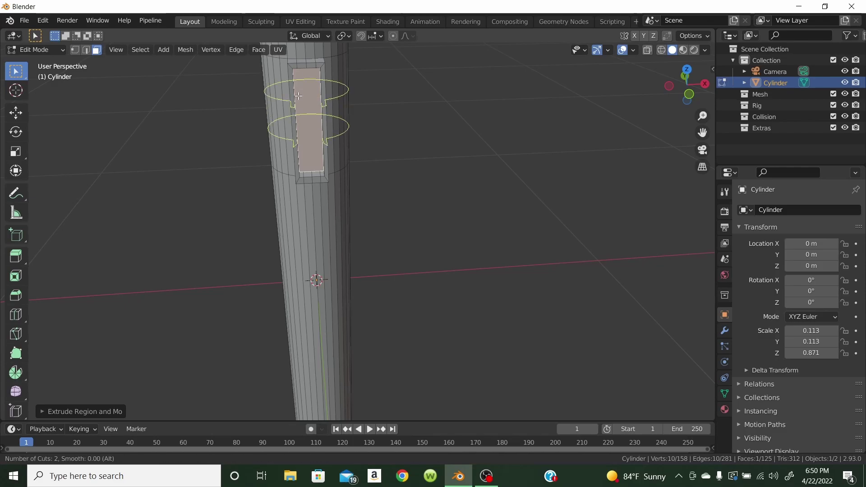
pyautogui.scroll(1, 298, 96)
pyautogui.press('Escape')
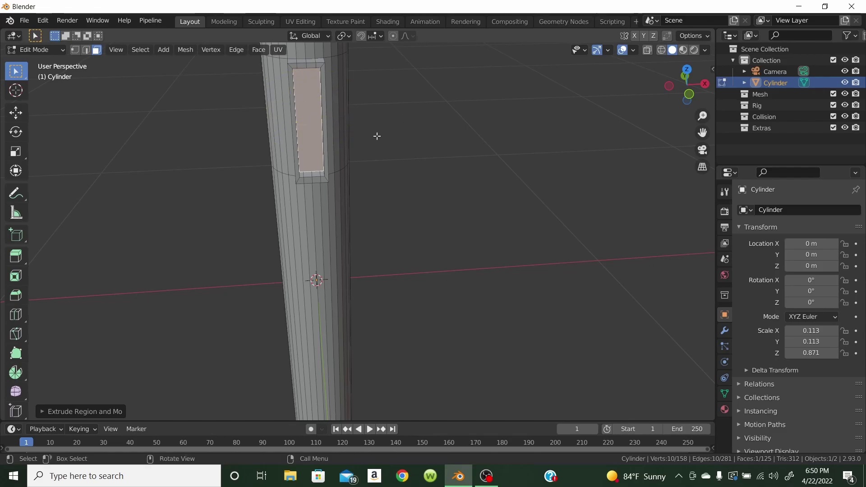
# Inset the recessed face inside the block by about 0.027 m
pyautogui.moveTo(391, 99)
pyautogui.mouseDown(button='middle')
pyautogui.moveTo(409, 81)
pyautogui.moveTo(414, 93)
pyautogui.moveTo(379, 126)
pyautogui.moveTo(387, 108)
pyautogui.mouseUp(button='middle')
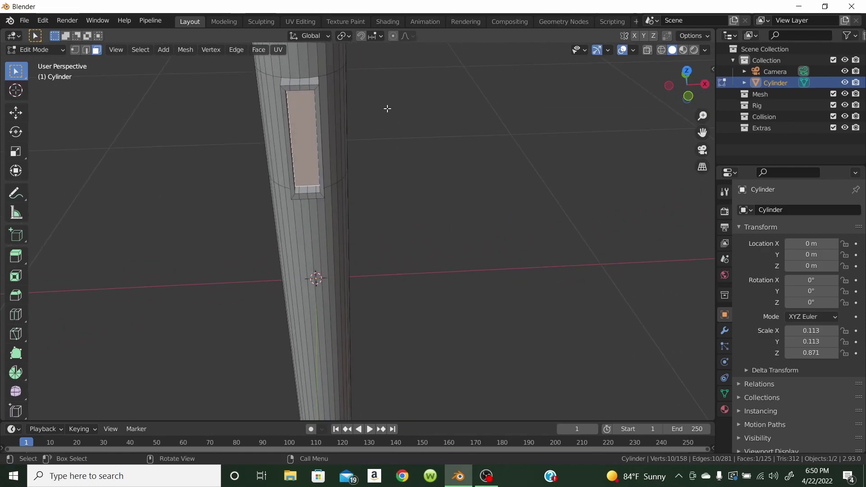
pyautogui.press('i')
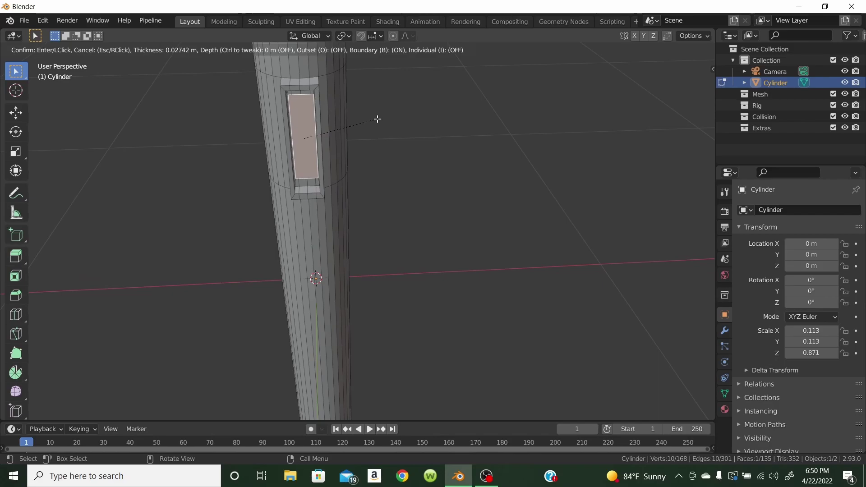
pyautogui.click(379, 120)
# Try extruding the inner inset face outward about 0.032 m and a further 0.006 m, and undo both extrusions
pyautogui.moveTo(379, 120); pyautogui.dragTo(411, 105, button='middle')
pyautogui.press('e')
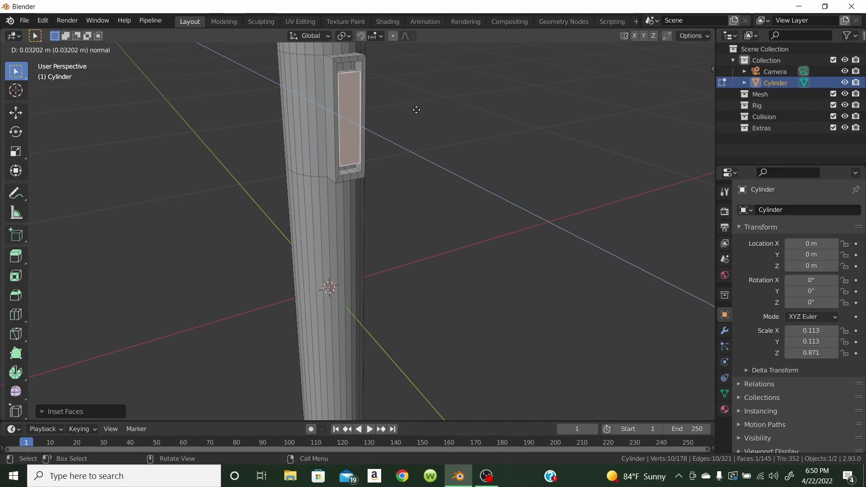
pyautogui.click(413, 110)
pyautogui.moveTo(410, 110); pyautogui.dragTo(323, 142, button='middle')
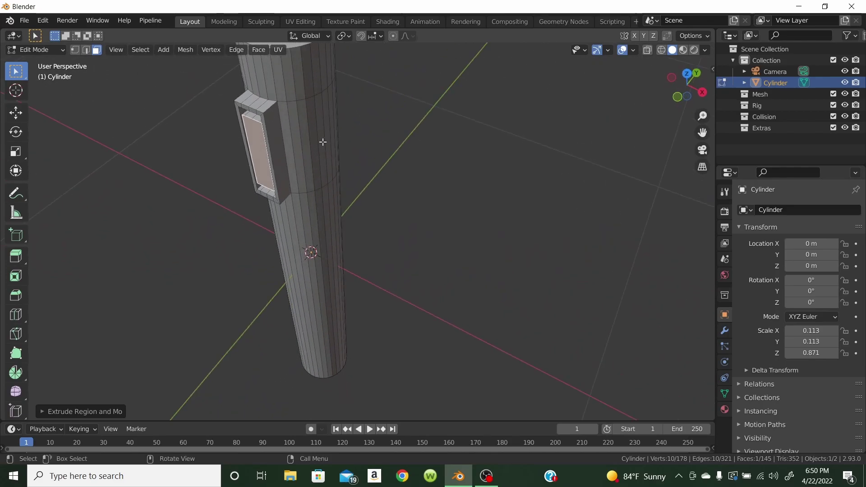
pyautogui.press('e')
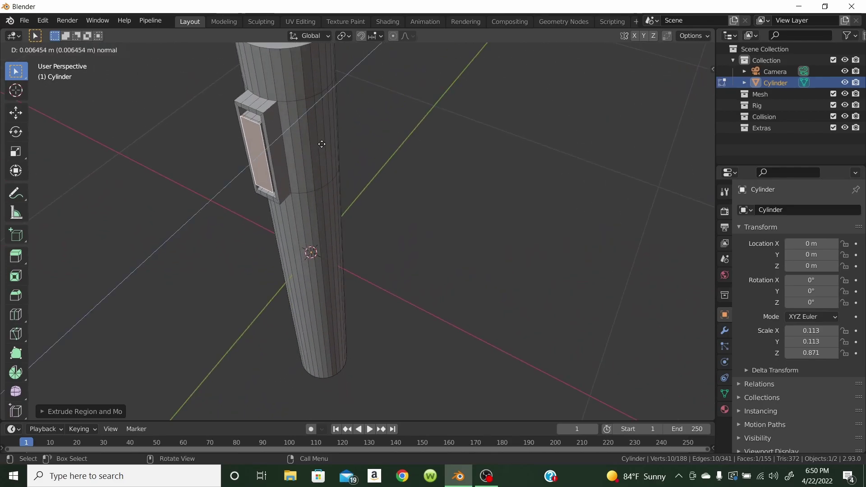
pyautogui.click(322, 144)
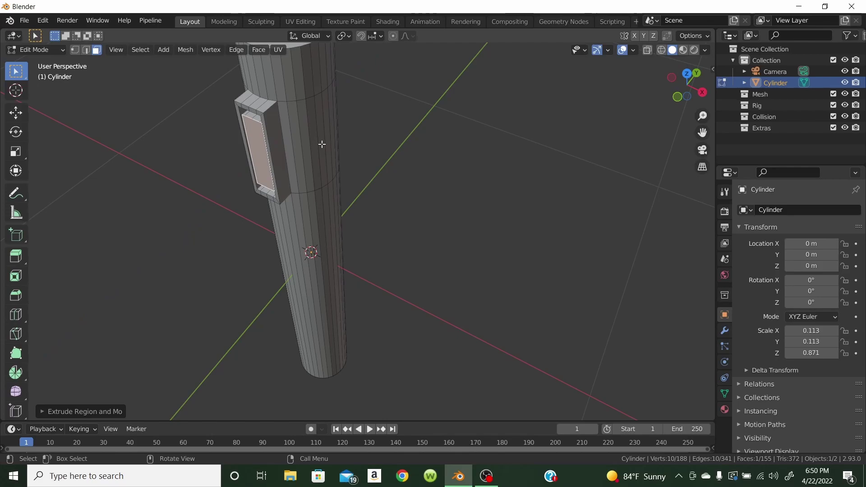
pyautogui.hotkey('ctrl', 'z')
pyautogui.hotkey('ctrl', 'z')
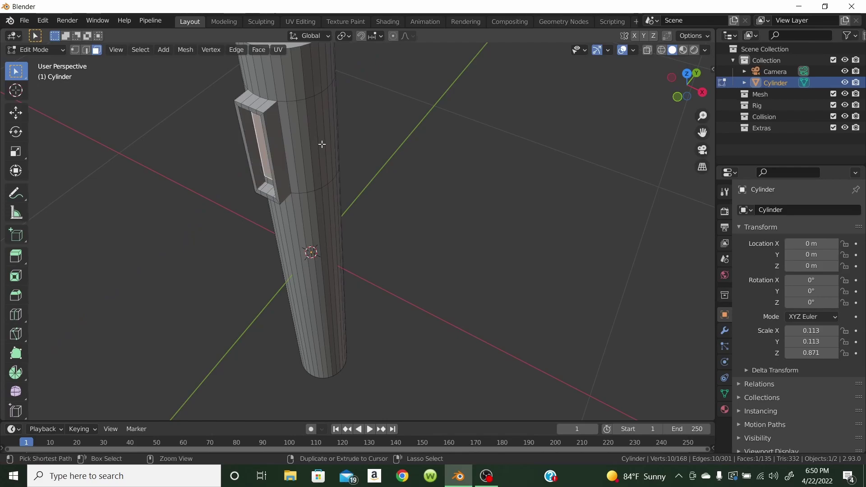
# Extrude the inner inset face of the upper block outward about 0.042 m
pyautogui.press('e')
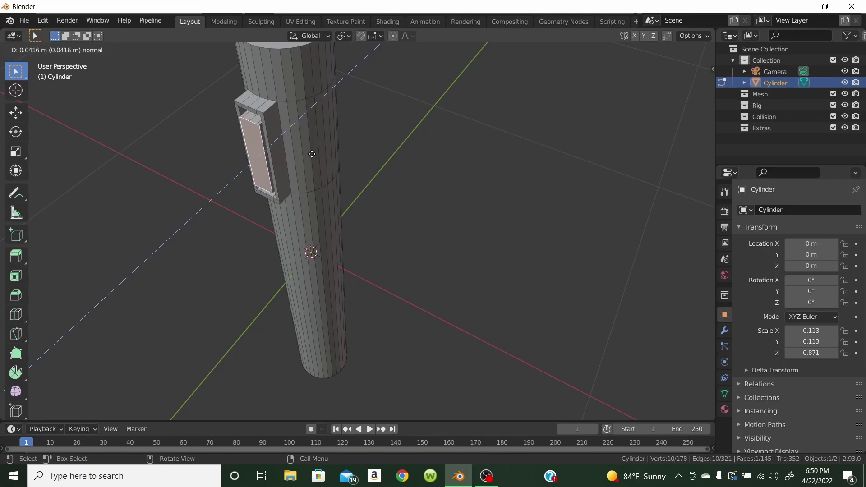
pyautogui.click(311, 155)
pyautogui.moveTo(311, 155); pyautogui.dragTo(375, 127, button='middle')
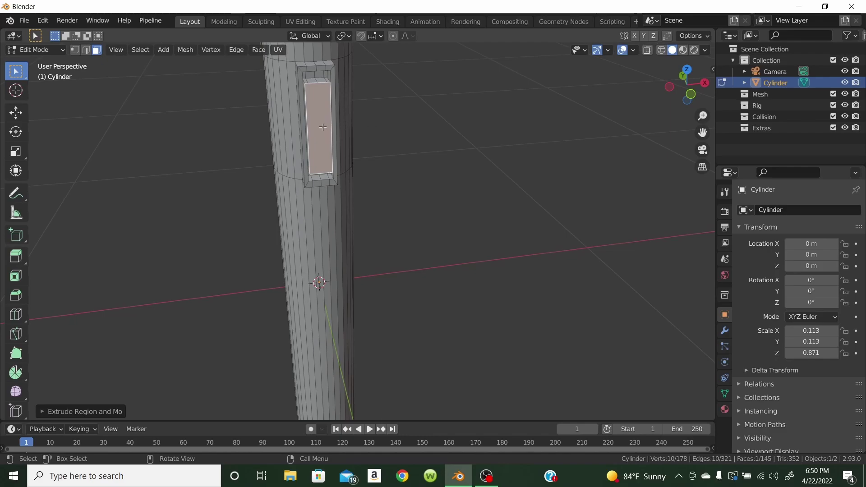
pyautogui.hotkey('ctrl', 'r')
pyautogui.press('Escape')
pyautogui.scroll(-3, 404, 137)
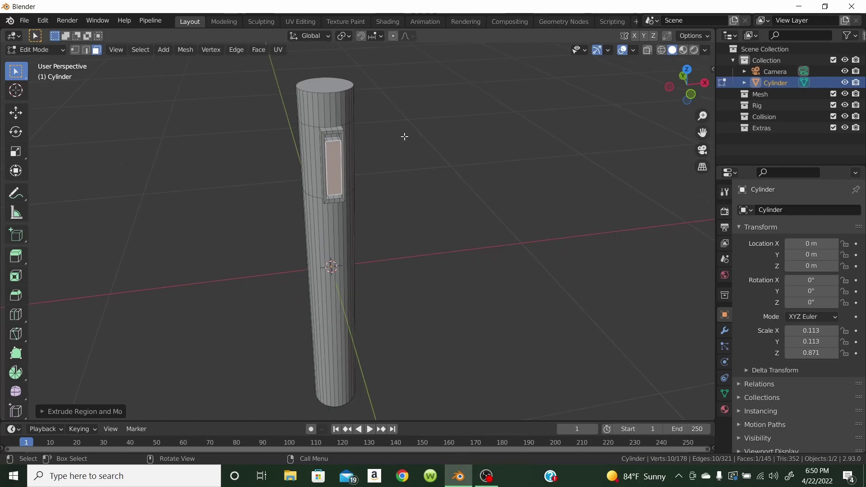
pyautogui.scroll(3, 404, 136)
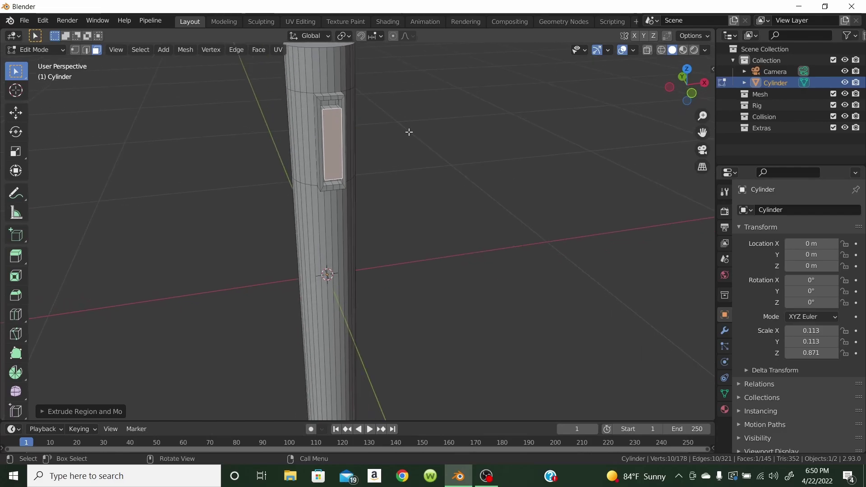
# Add two loop cuts around the lower part of the cylinder, the second slid about 0.6 toward the bottom end
pyautogui.press('KP_1')
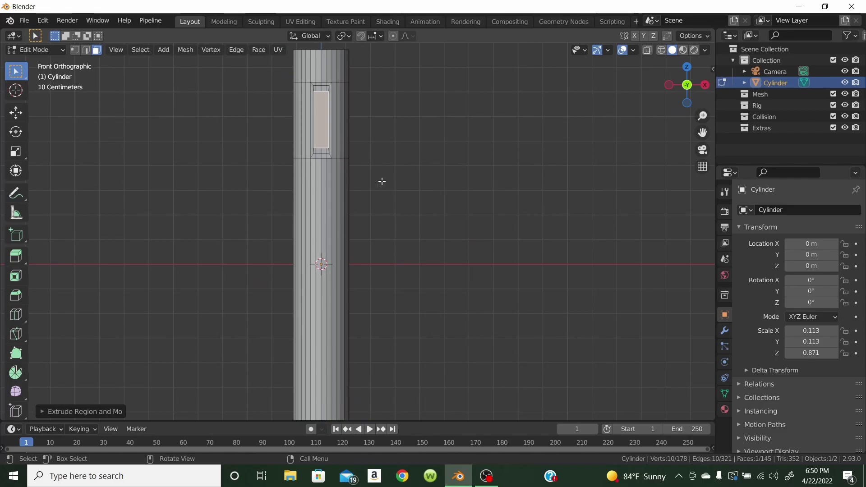
pyautogui.scroll(-2, 382, 181)
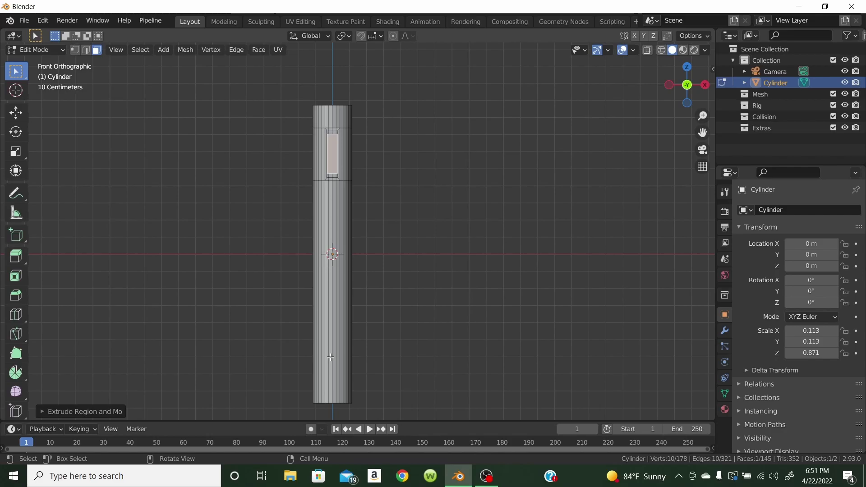
pyautogui.press('KP_3')
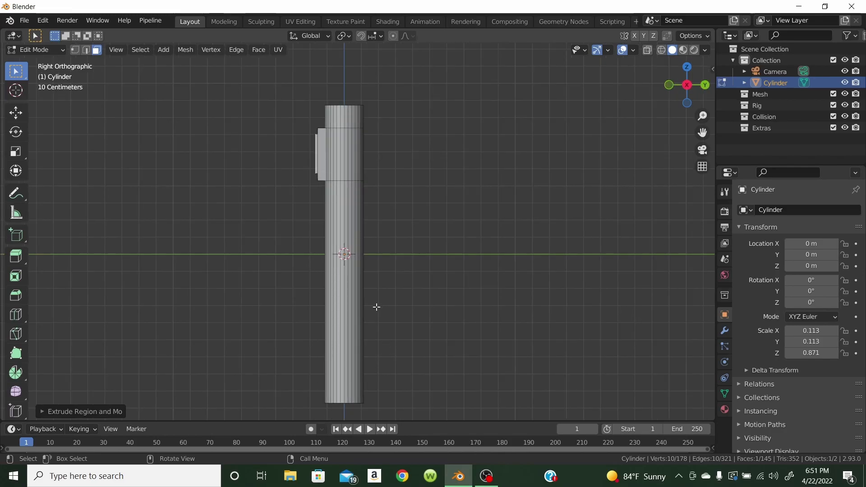
pyautogui.hotkey('ctrl', 'r')
pyautogui.click(348, 335)
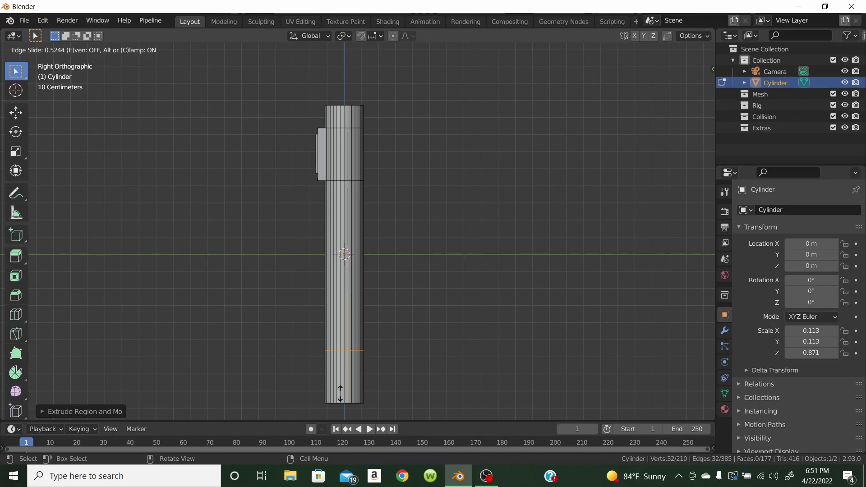
pyautogui.click(341, 390)
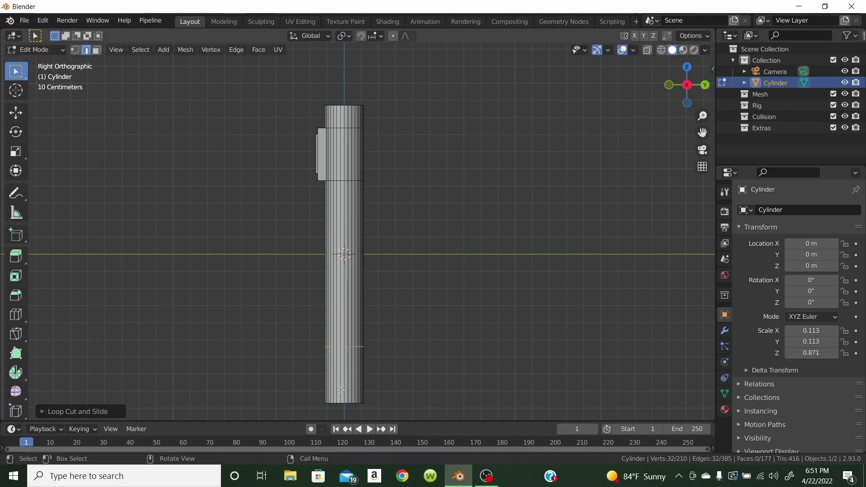
pyautogui.hotkey('ctrl', 'r')
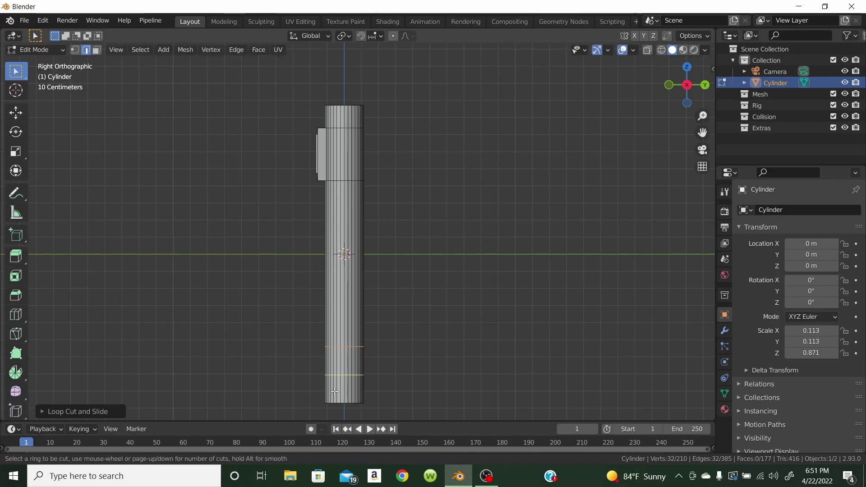
pyautogui.click(341, 391)
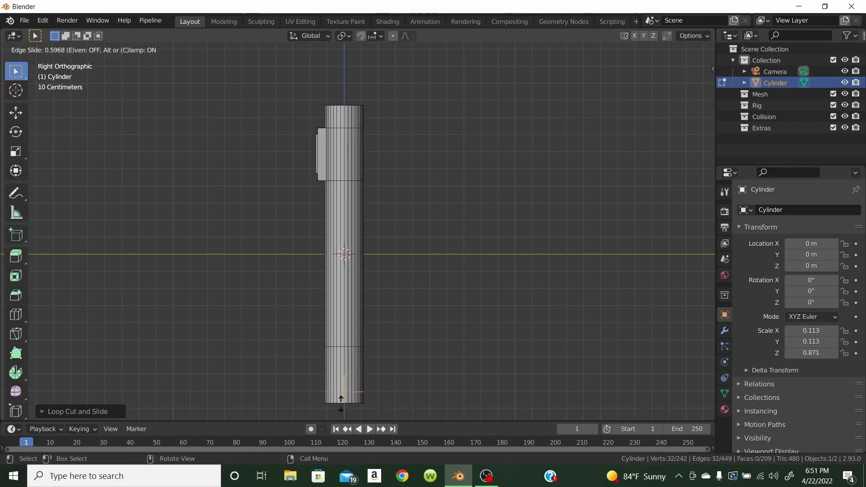
pyautogui.click(340, 393)
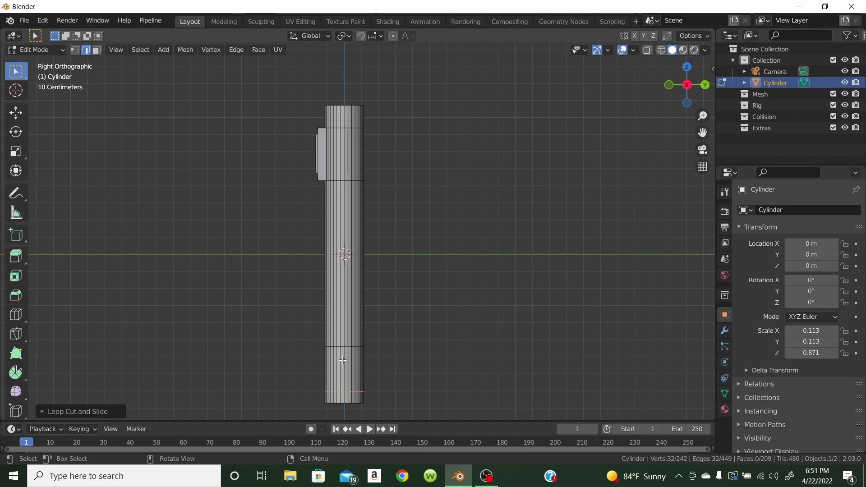
# Extrude six adjacent side faces between the two lower loop cuts outward by slightly more than 0.04 m
pyautogui.click(96, 50)
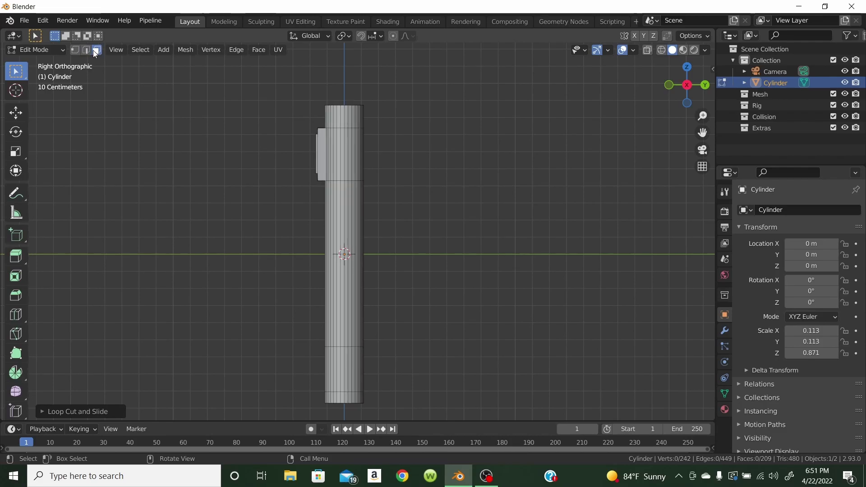
pyautogui.click(344, 372)
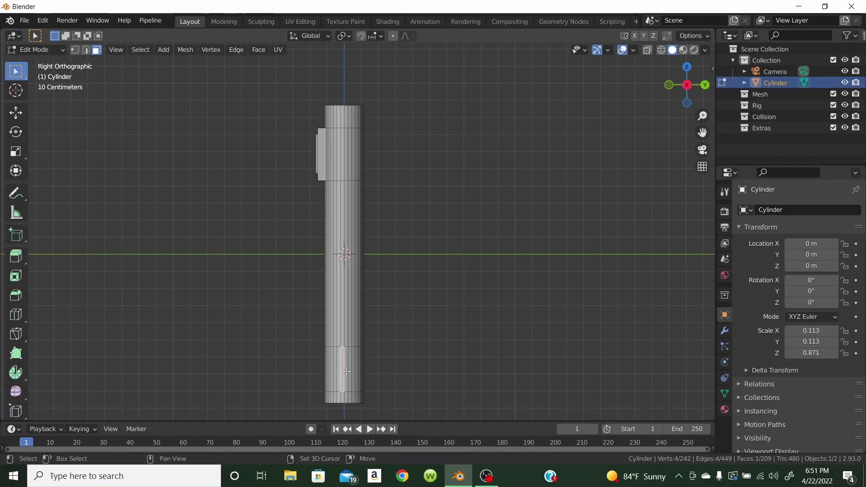
pyautogui.keyDown('shift'); pyautogui.click(346, 372); pyautogui.keyUp('shift')
pyautogui.keyDown('shift'); pyautogui.click(350, 375); pyautogui.keyUp('shift')
pyautogui.keyDown('shift'); pyautogui.click(339, 377); pyautogui.keyUp('shift')
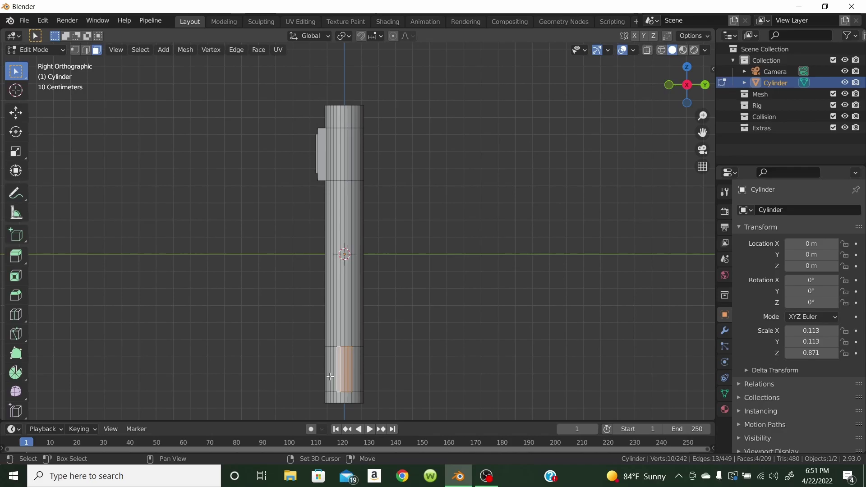
pyautogui.keyDown('shift'); pyautogui.click(334, 372); pyautogui.keyUp('shift')
pyautogui.keyDown('shift'); pyautogui.click(354, 371); pyautogui.keyUp('shift')
pyautogui.moveTo(284, 367); pyautogui.dragTo(377, 360, button='middle')
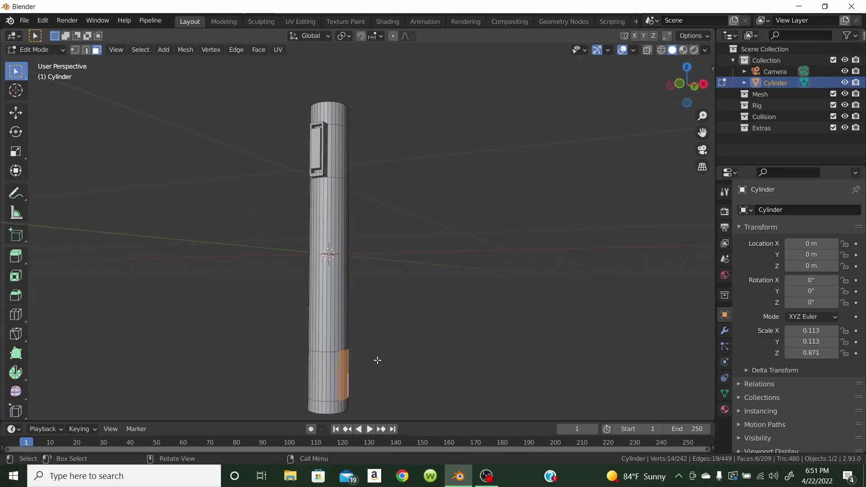
pyautogui.press('e')
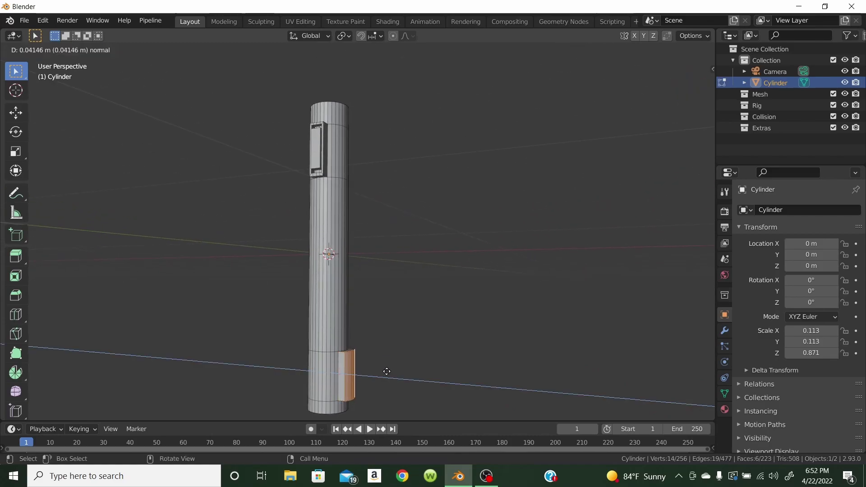
pyautogui.click(389, 373)
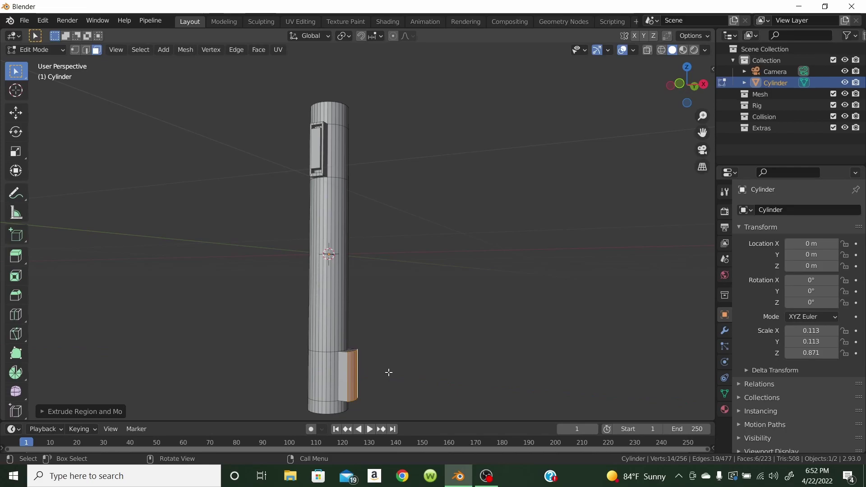
# Flatten the extruded faces by scaling them to 0 along the global X axis
pyautogui.press('s')
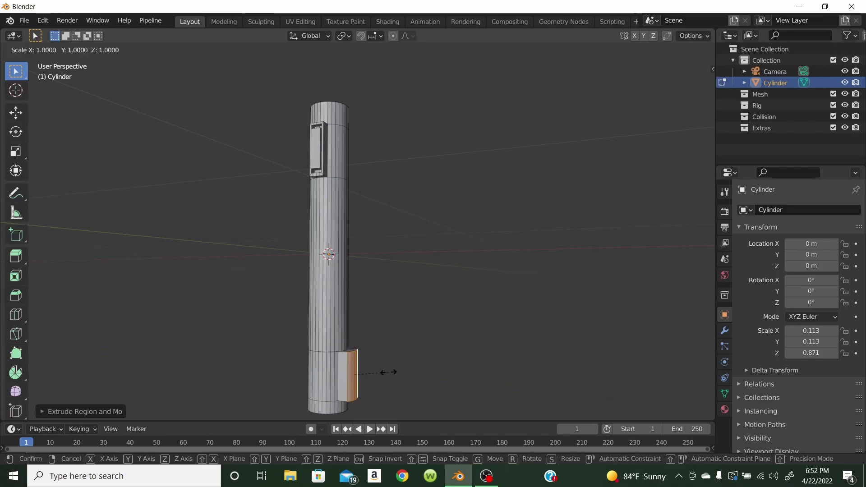
pyautogui.press('x')
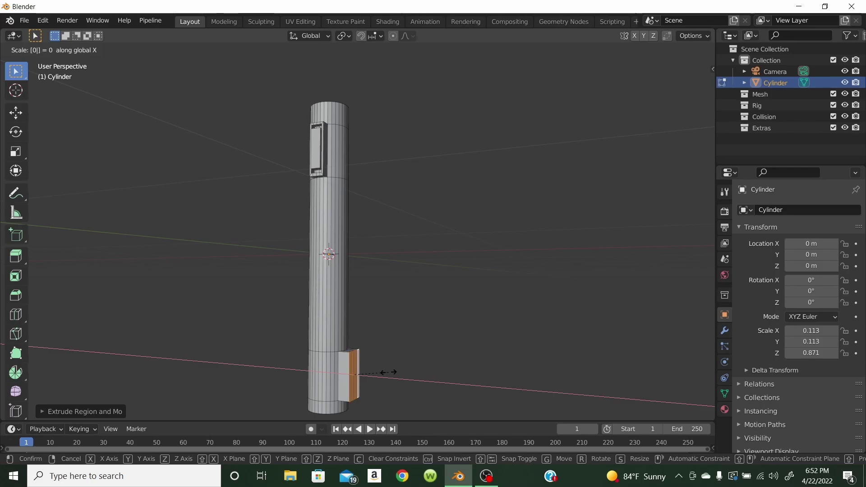
pyautogui.click(387, 372)
# Dissolve the five inner vertical edges on the lower block's front so it becomes a single face
pyautogui.moveTo(447, 374); pyautogui.dragTo(375, 365, button='middle')
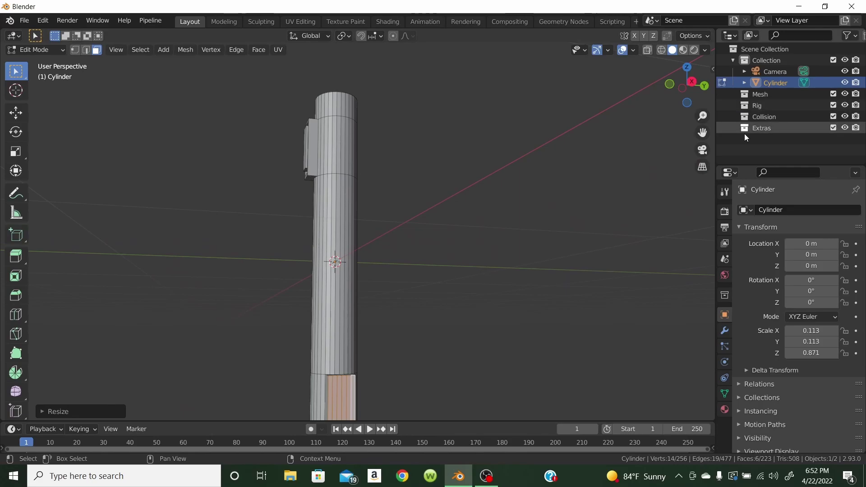
pyautogui.moveTo(703, 132)
pyautogui.mouseDown()
pyautogui.moveTo(691, 5)
pyautogui.moveTo(691, 140)
pyautogui.mouseUp()
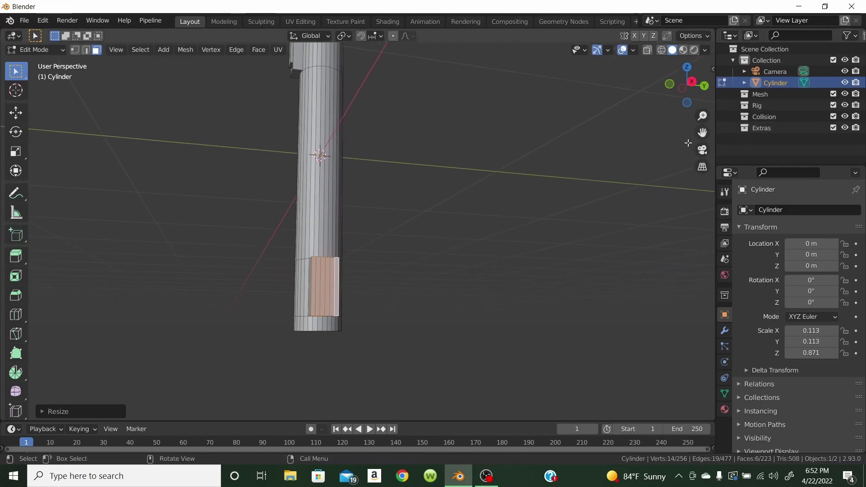
pyautogui.moveTo(410, 314); pyautogui.dragTo(403, 335, button='middle')
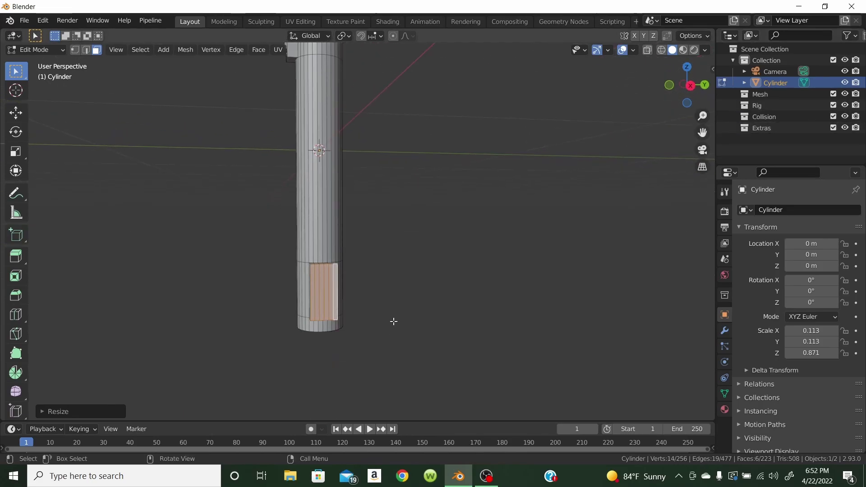
pyautogui.scroll(2, 392, 321)
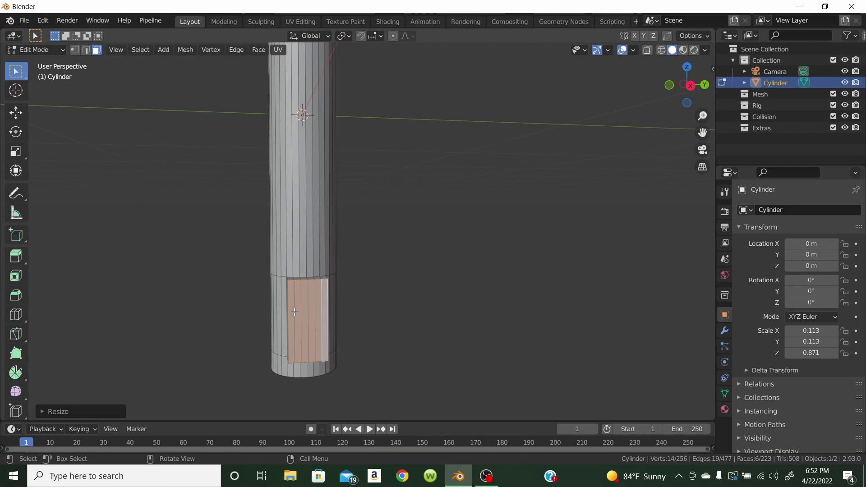
pyautogui.press('2')
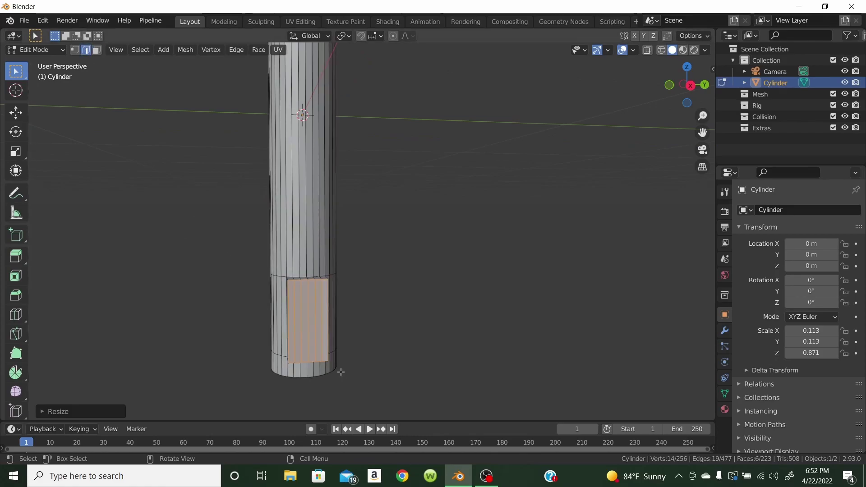
pyautogui.click(296, 324)
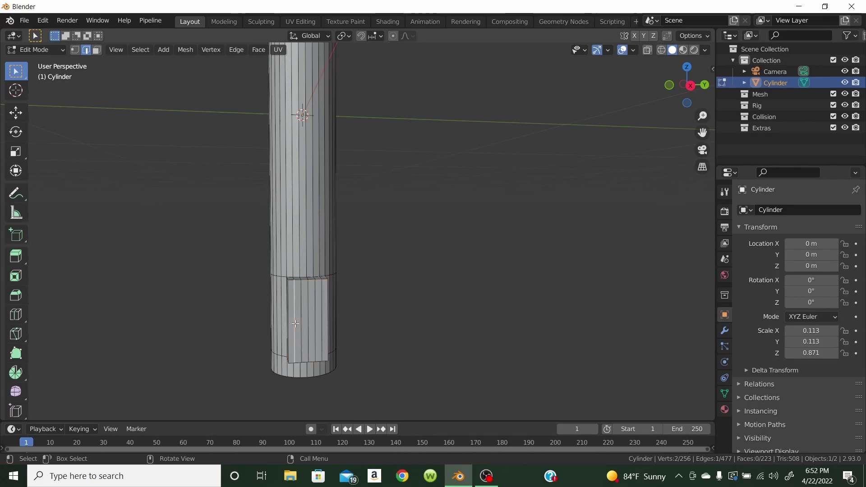
pyautogui.keyDown('shift'); pyautogui.click(301, 322); pyautogui.keyUp('shift')
pyautogui.keyDown('shift'); pyautogui.click(309, 320); pyautogui.keyUp('shift')
pyautogui.keyDown('shift'); pyautogui.click(315, 320); pyautogui.keyUp('shift')
pyautogui.keyDown('shift'); pyautogui.click(321, 316); pyautogui.keyUp('shift')
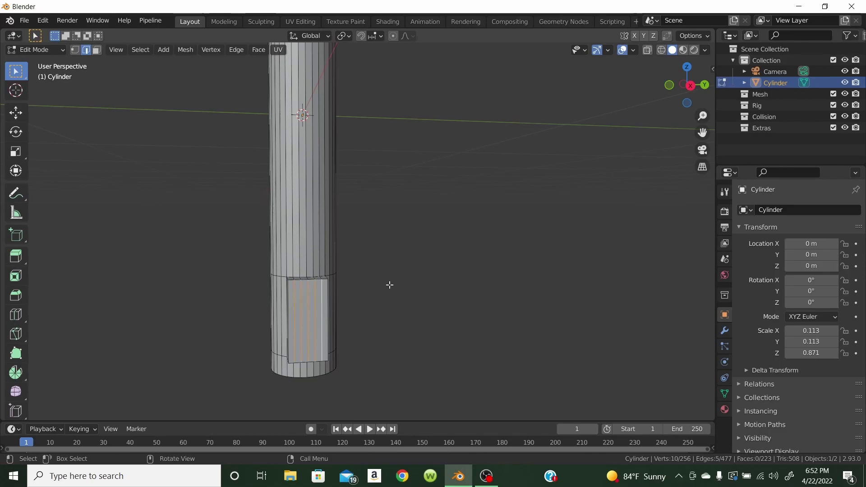
pyautogui.press('x')
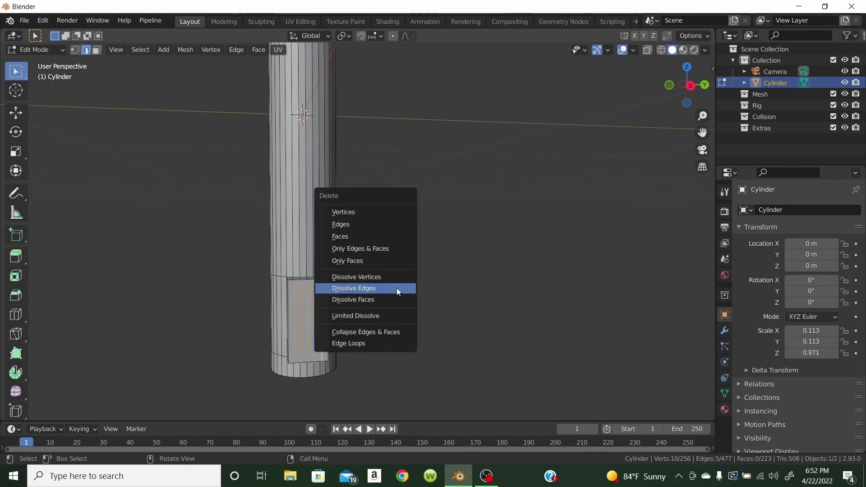
pyautogui.click(396, 288)
# Inset the lower block's front face by about 0.116 m
pyautogui.moveTo(346, 329); pyautogui.dragTo(378, 304, button='middle')
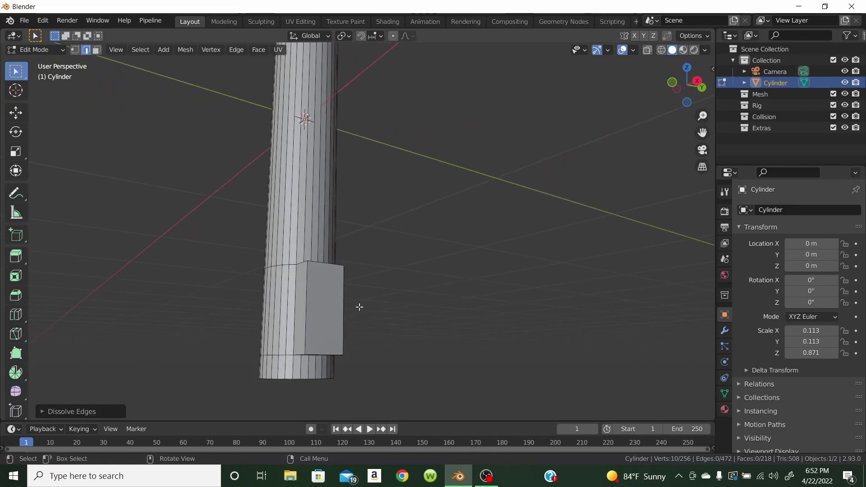
pyautogui.click(343, 307)
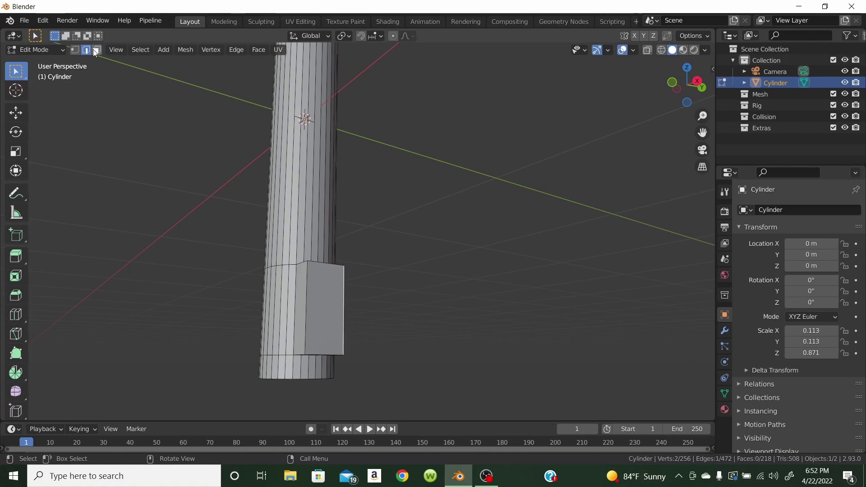
pyautogui.click(96, 51)
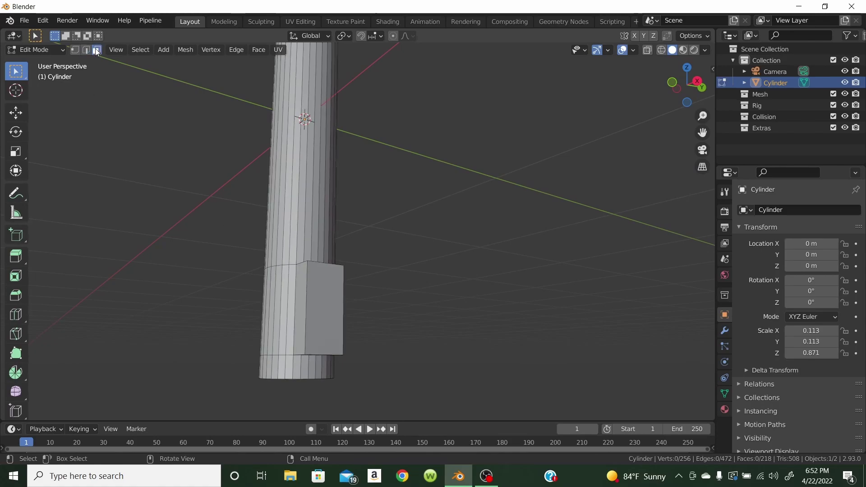
pyautogui.click(325, 309)
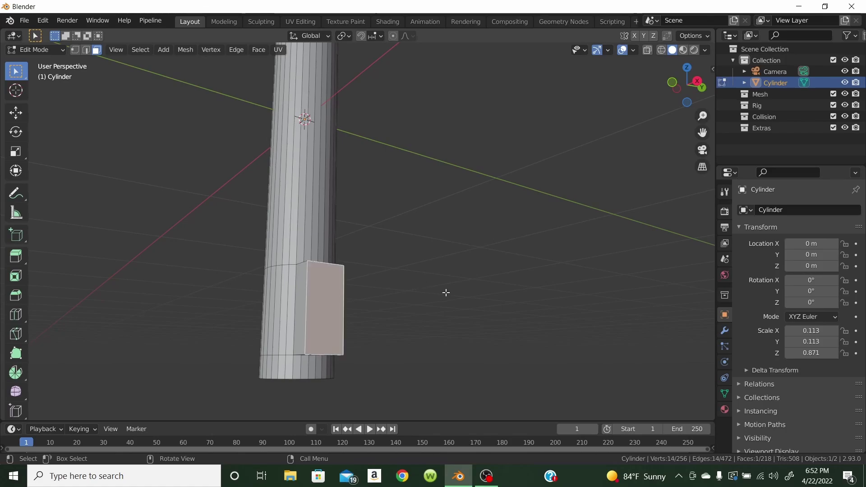
pyautogui.press('i')
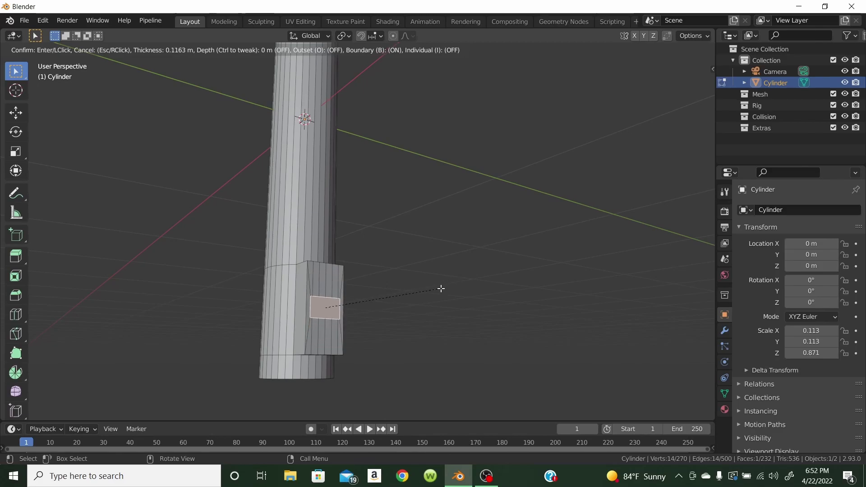
pyautogui.click(442, 287)
pyautogui.moveTo(441, 287); pyautogui.dragTo(393, 313, button='middle')
pyautogui.scroll(2, 349, 319)
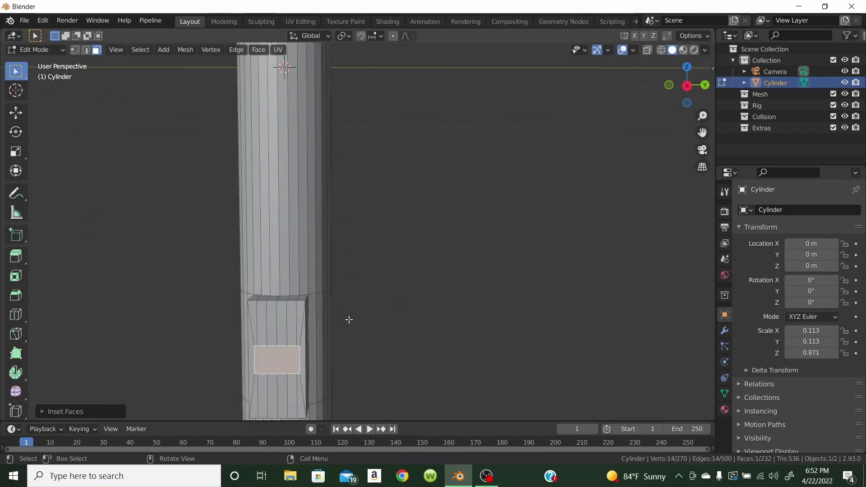
pyautogui.scroll(1, 369, 305)
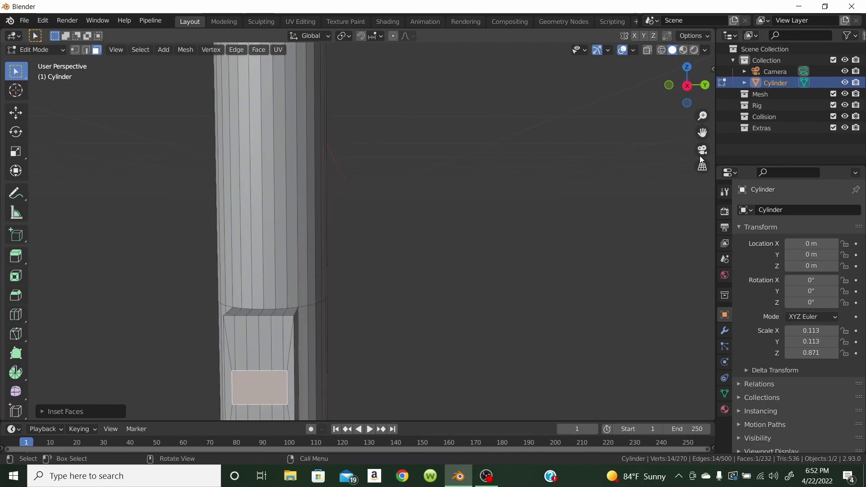
# Move the top edges of the lower block's inset face up about 0.088 m along the global Z axis
pyautogui.moveTo(703, 132); pyautogui.dragTo(705, 132)
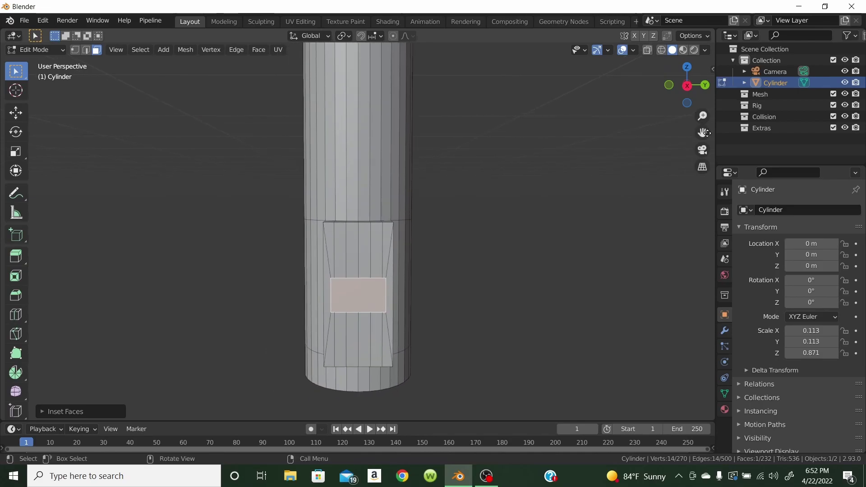
pyautogui.scroll(2, 495, 248)
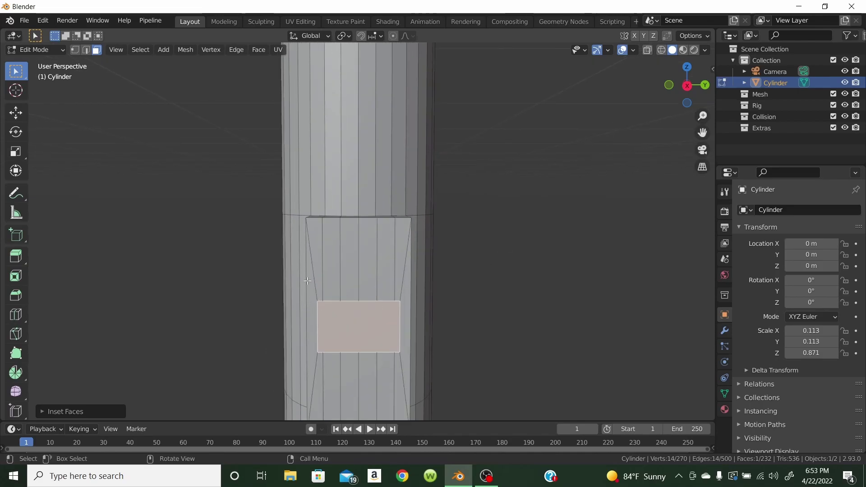
pyautogui.press('2')
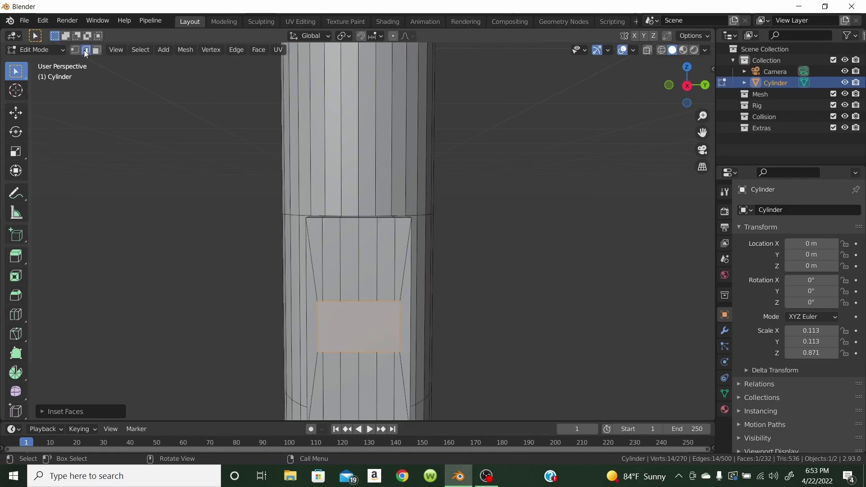
pyautogui.click(320, 301)
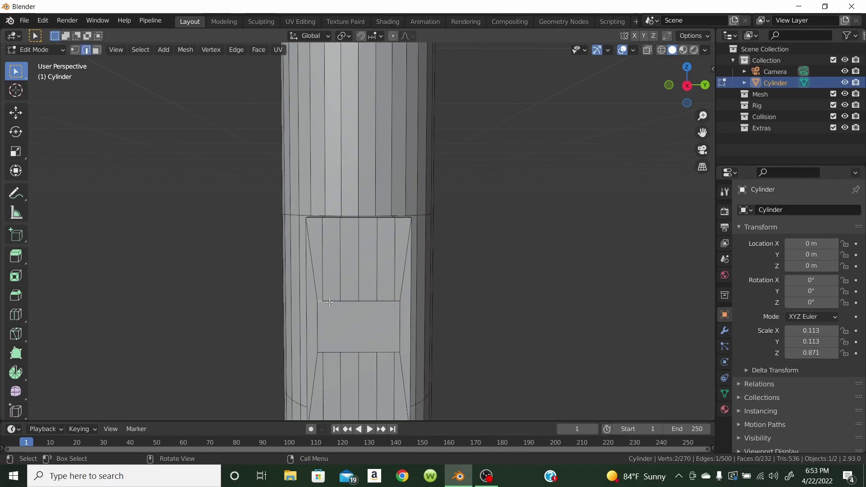
pyautogui.keyDown('shift'); pyautogui.click(354, 300); pyautogui.keyUp('shift')
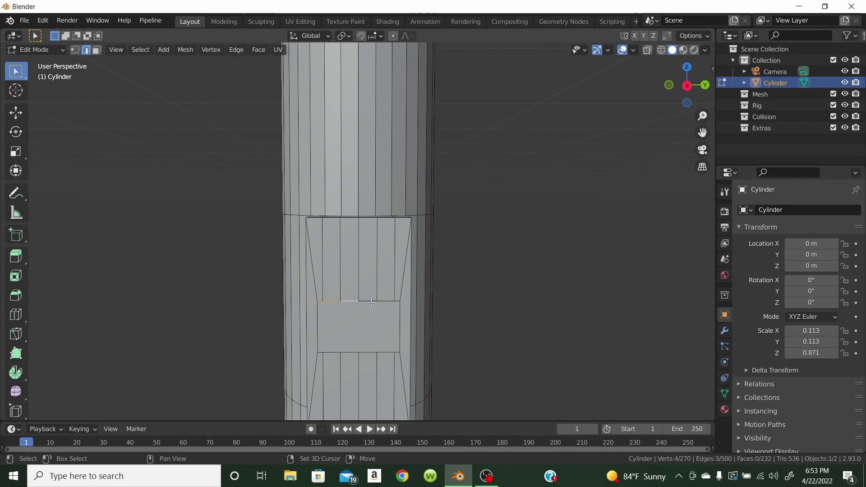
pyautogui.keyDown('shift'); pyautogui.click(371, 300); pyautogui.keyUp('shift')
pyautogui.keyDown('shift'); pyautogui.click(393, 300); pyautogui.keyUp('shift')
pyautogui.keyDown('shift'); pyautogui.click(395, 302); pyautogui.keyUp('shift')
pyautogui.press('g')
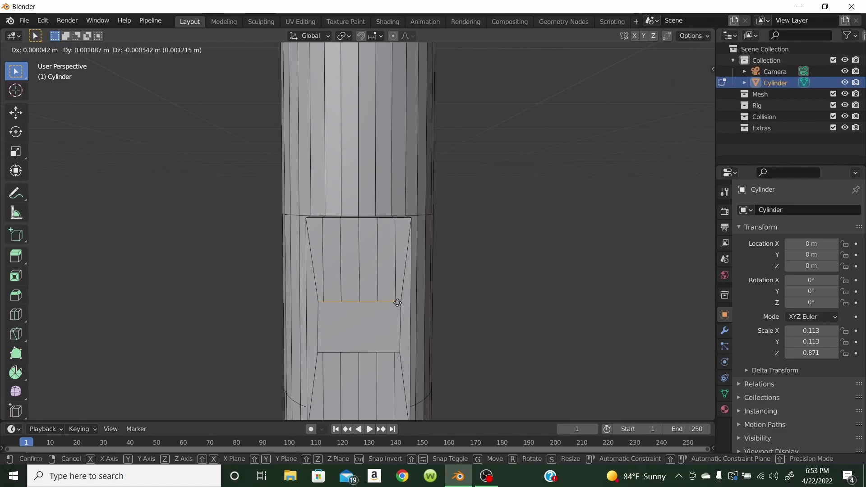
pyautogui.press('z')
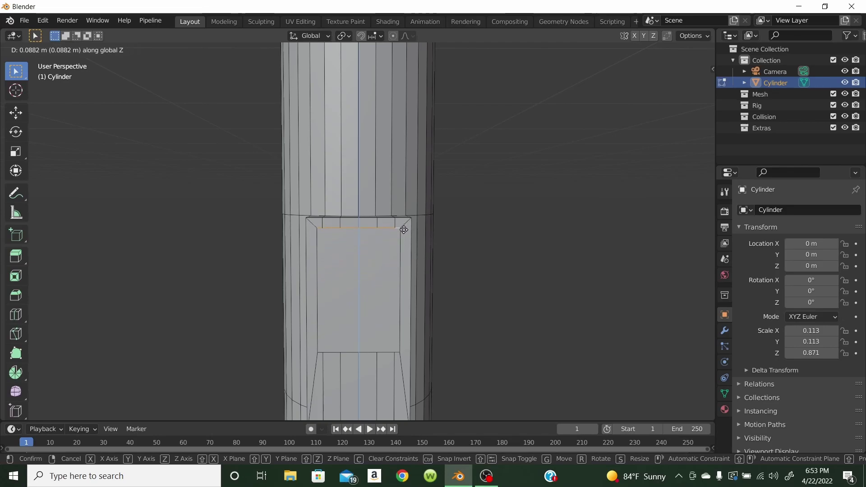
pyautogui.click(404, 229)
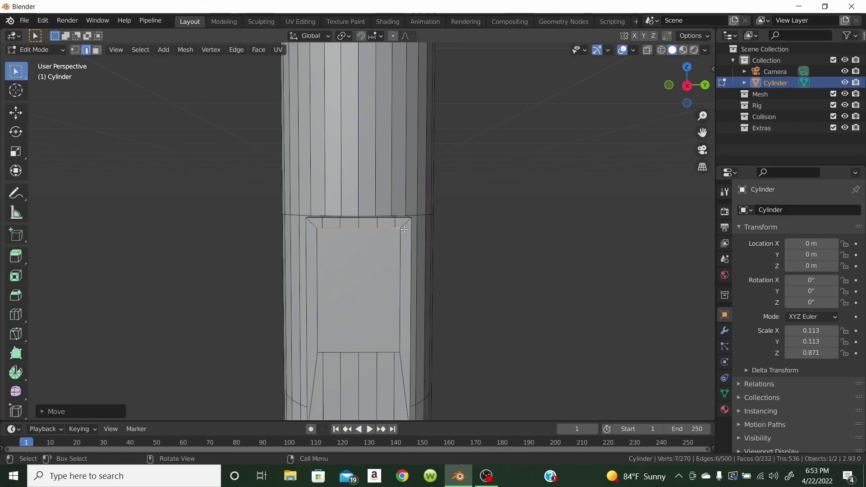
# Move the bottom edges of the lower block's inset face down about 0.088 m along the global Z axis
pyautogui.click(323, 352)
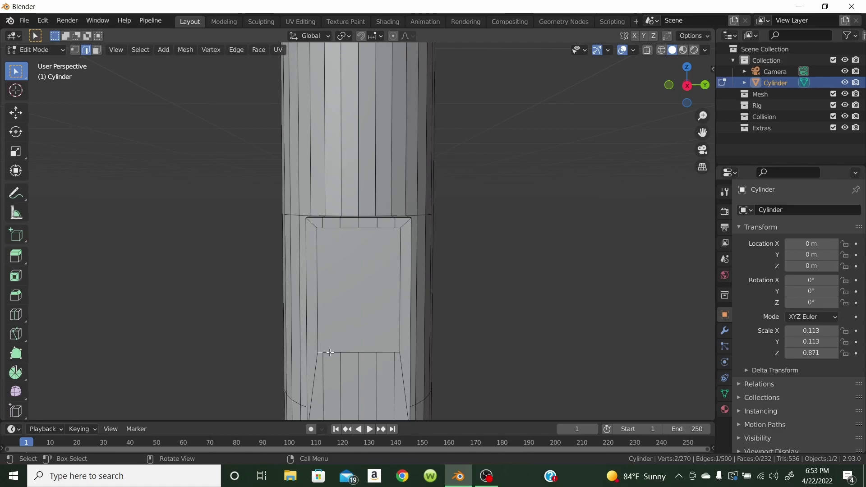
pyautogui.keyDown('shift'); pyautogui.click(337, 352); pyautogui.keyUp('shift')
pyautogui.keyDown('shift'); pyautogui.click(354, 353); pyautogui.keyUp('shift')
pyautogui.keyDown('shift'); pyautogui.click(368, 353); pyautogui.keyUp('shift')
pyautogui.keyDown('shift'); pyautogui.click(387, 352); pyautogui.keyUp('shift')
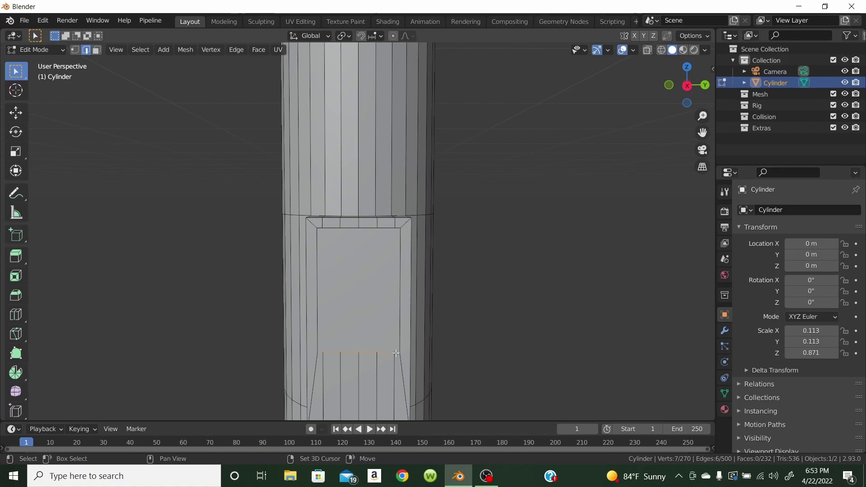
pyautogui.moveTo(508, 356); pyautogui.dragTo(543, 321, button='middle')
pyautogui.press('g')
pyautogui.press('z')
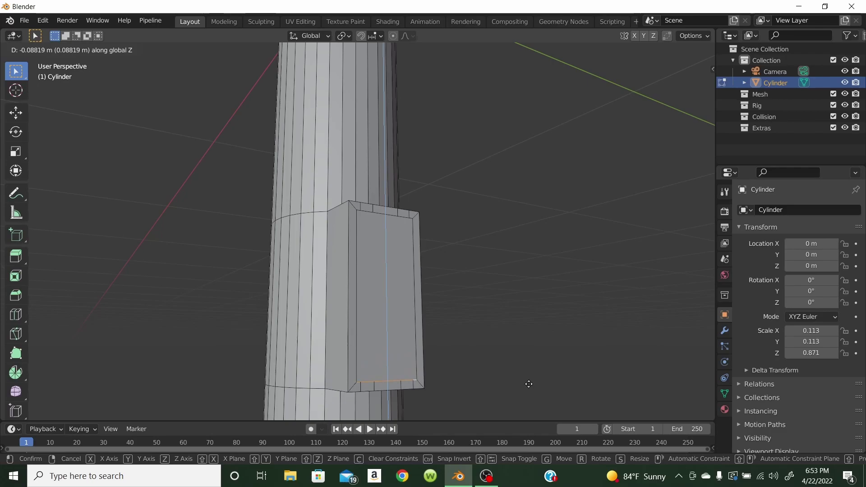
pyautogui.click(529, 384)
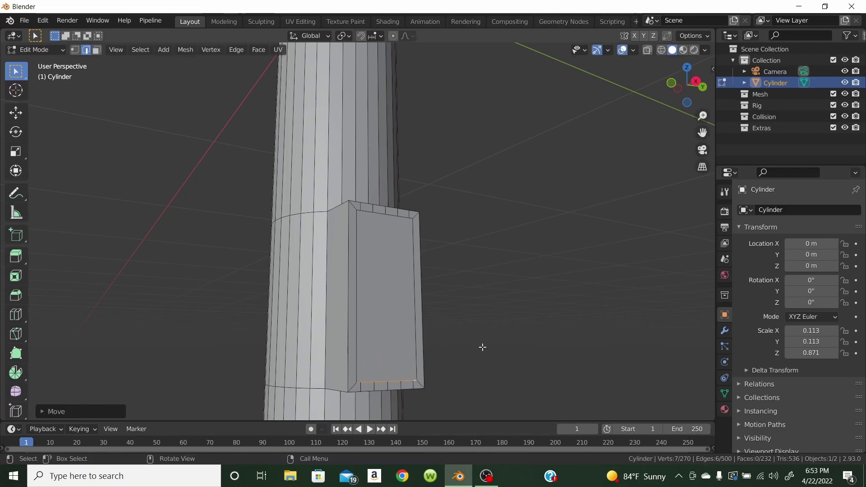
# Extrude the lower block's enlarged inset face outward by about 0.019 m
pyautogui.click(96, 50)
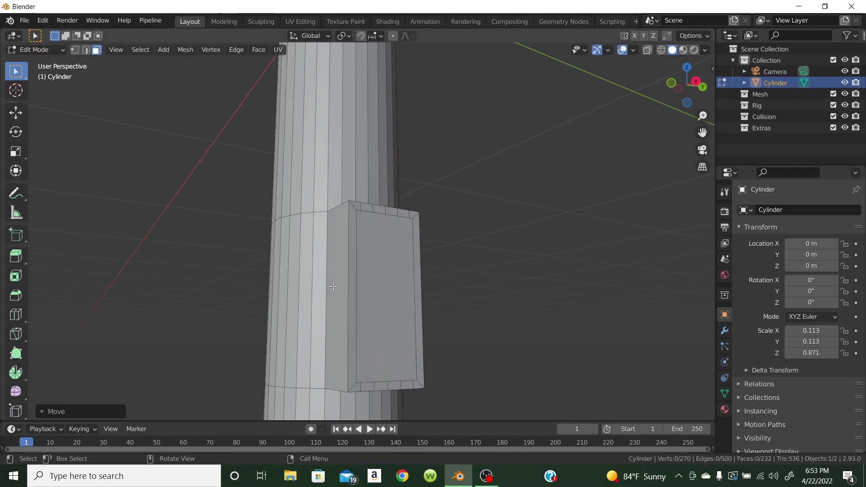
pyautogui.click(390, 287)
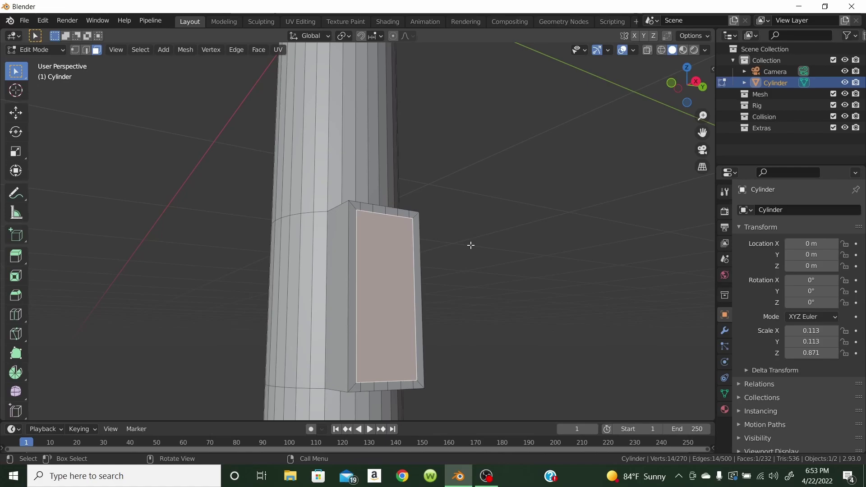
pyautogui.press('e')
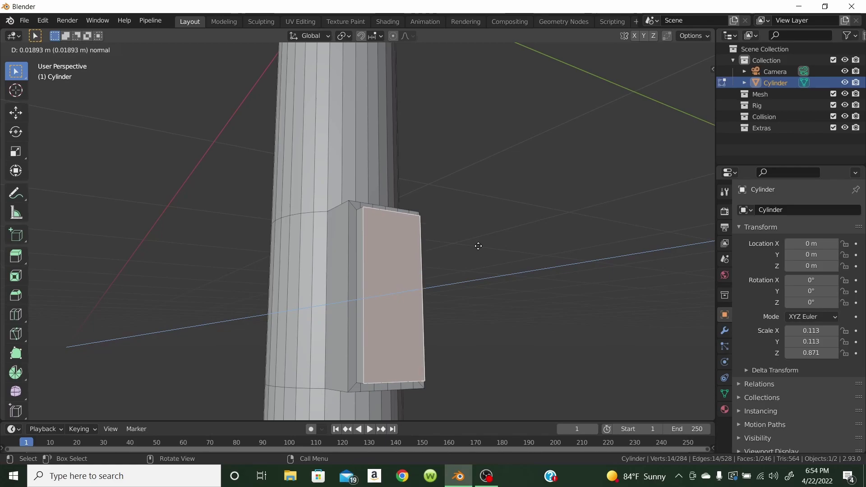
pyautogui.click(478, 246)
pyautogui.moveTo(487, 215); pyautogui.dragTo(498, 265, button='middle')
pyautogui.scroll(-4, 493, 261)
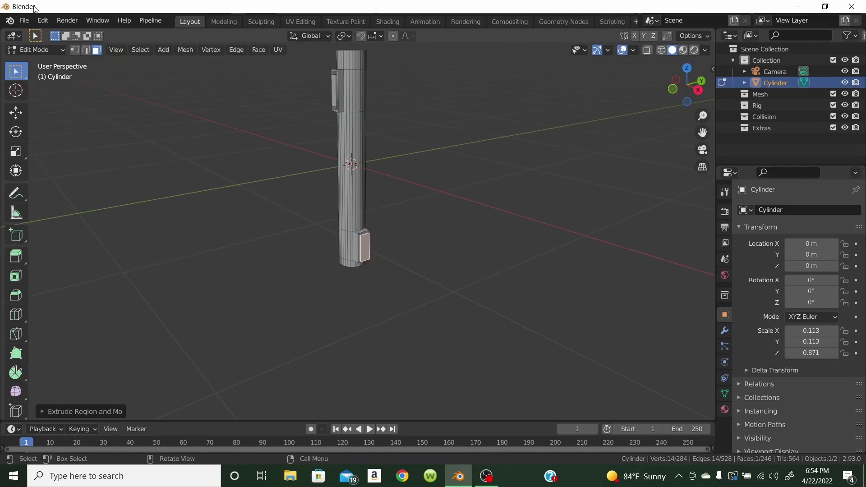
# Examine the whole cylinder and both raised blocks in Object Mode, and return to Edit Mode
pyautogui.click(28, 51)
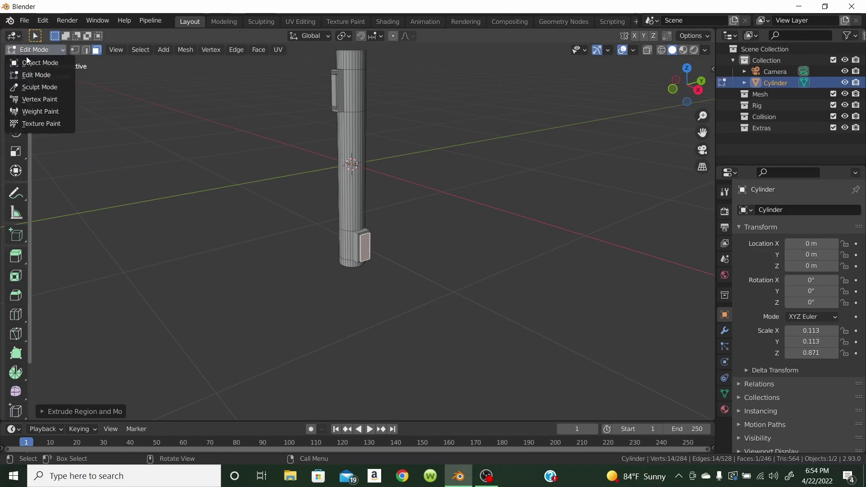
pyautogui.click(26, 62)
pyautogui.moveTo(238, 171)
pyautogui.mouseDown(button='middle')
pyautogui.moveTo(386, 173)
pyautogui.moveTo(300, 189)
pyautogui.moveTo(228, 152)
pyautogui.moveTo(221, 160)
pyautogui.moveTo(232, 158)
pyautogui.mouseUp(button='middle')
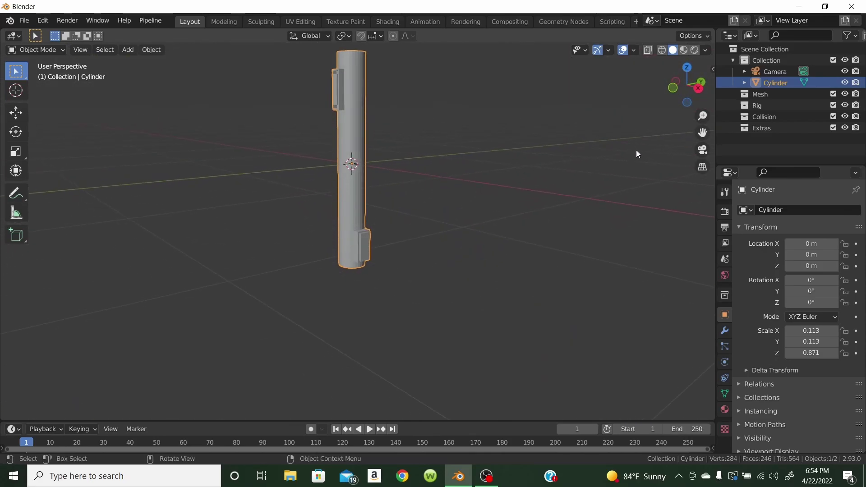
pyautogui.moveTo(702, 132); pyautogui.dragTo(684, 174)
pyautogui.scroll(2, 440, 259)
pyautogui.scroll(1, 441, 263)
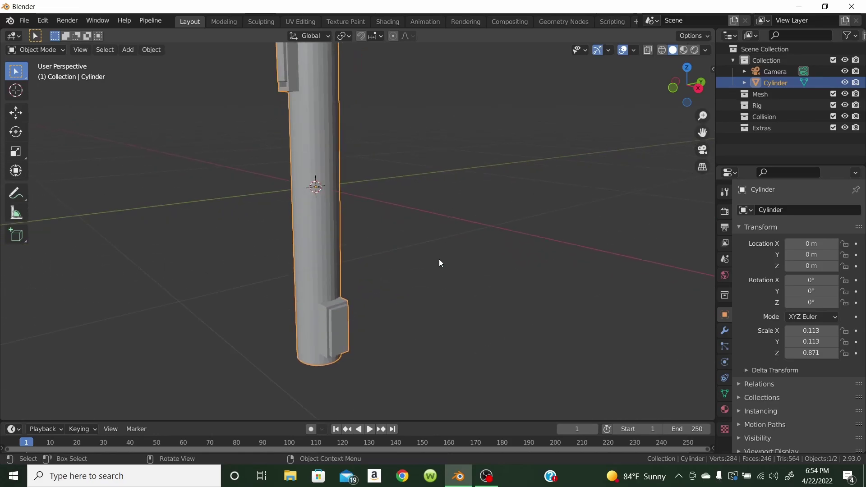
pyautogui.scroll(-3, 332, 182)
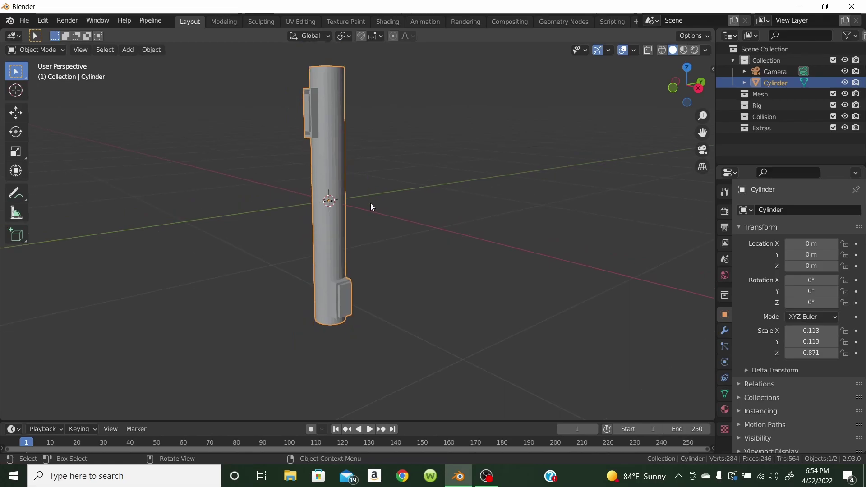
pyautogui.click(56, 48)
pyautogui.click(52, 73)
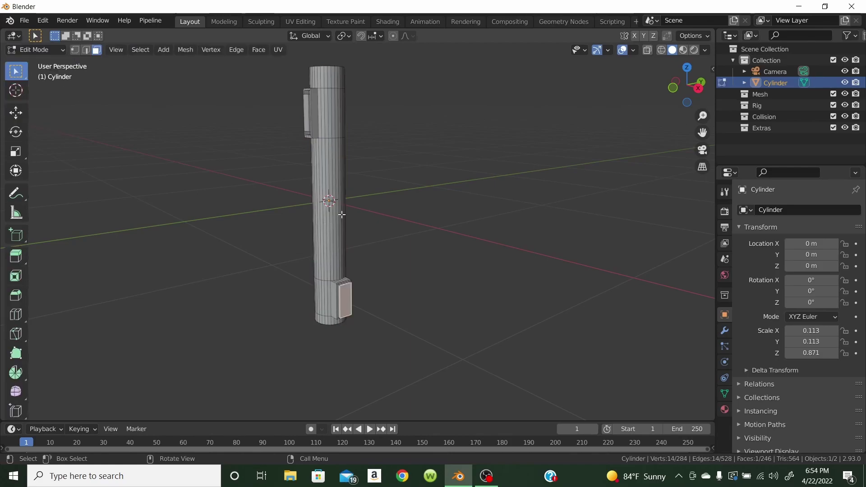
pyautogui.press('ctrl')
pyautogui.hotkey('ctrl', 'r')
pyautogui.click(326, 251)
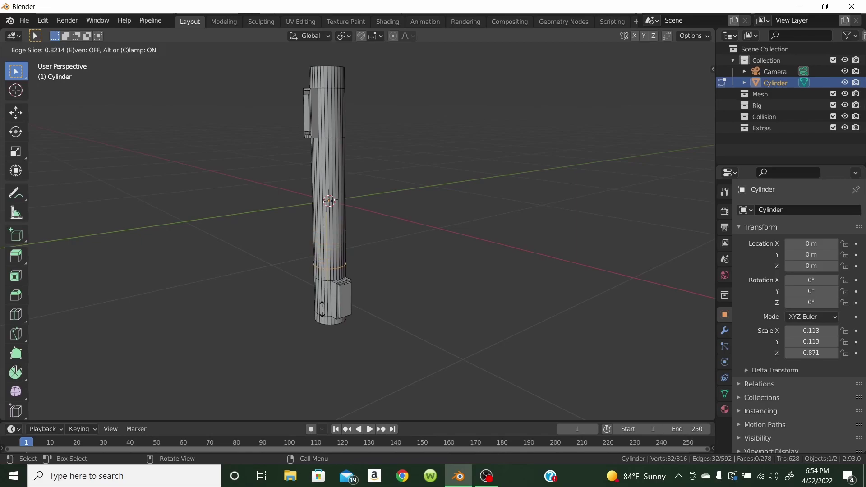
pyautogui.click(322, 285)
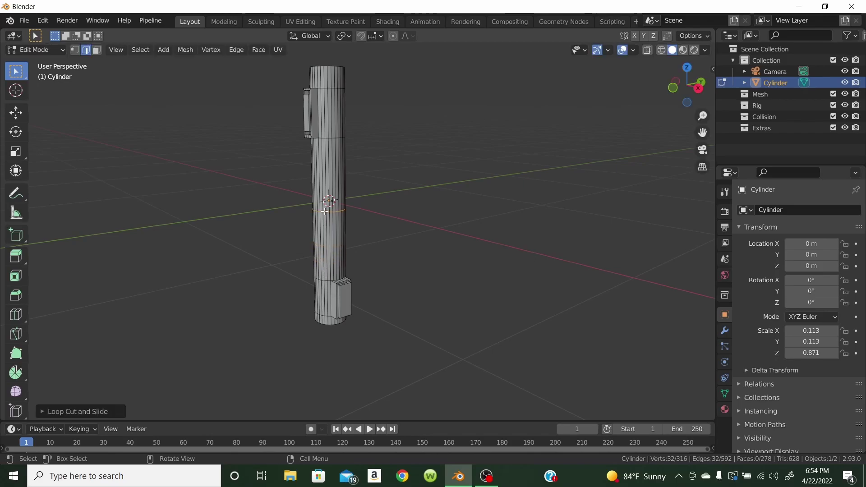
pyautogui.hotkey('ctrl', 'z')
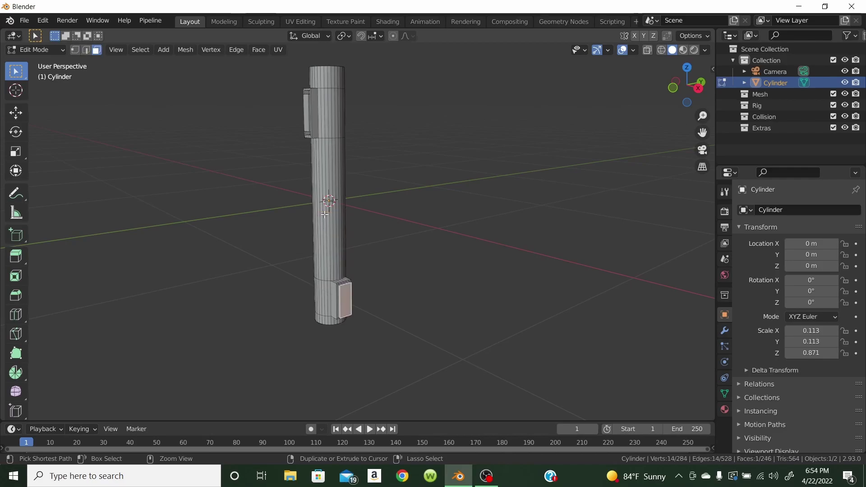
pyautogui.hotkey('ctrl', 'r')
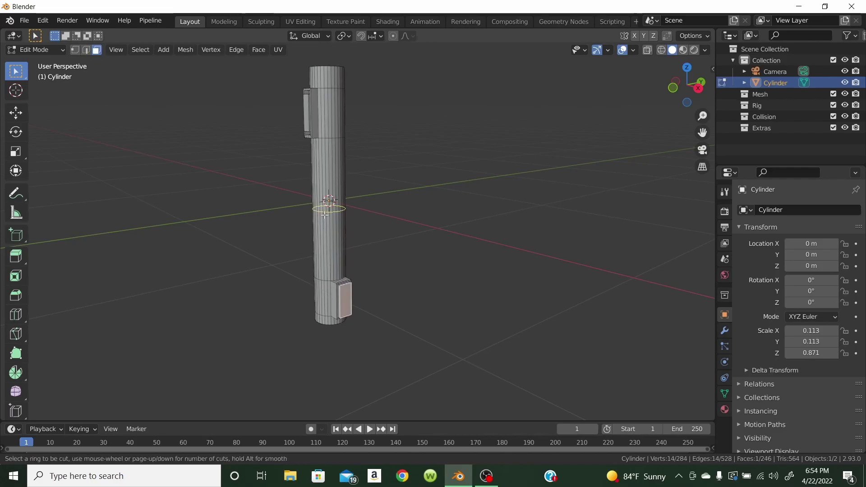
pyautogui.click(325, 215)
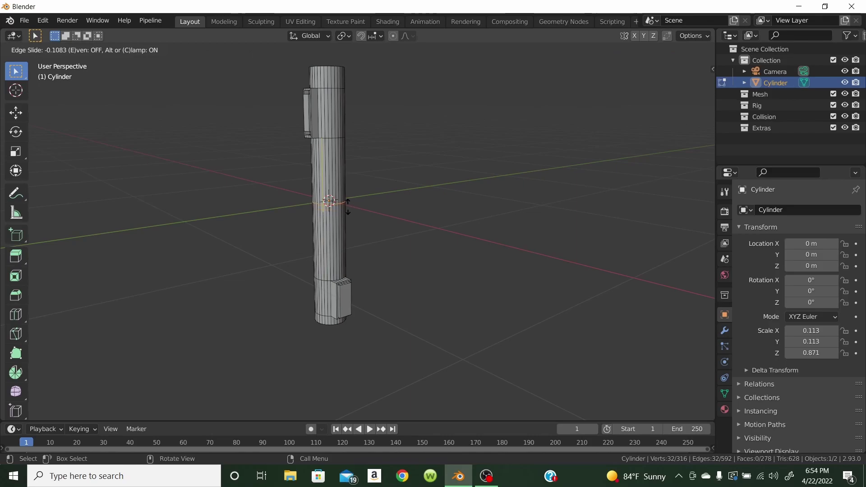
pyautogui.click(346, 212)
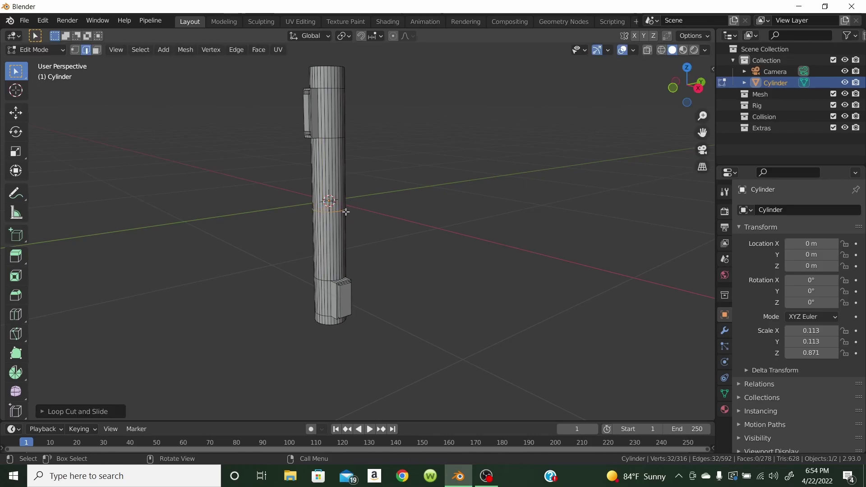
pyautogui.hotkey('ctrl', 'r')
pyautogui.click(319, 202)
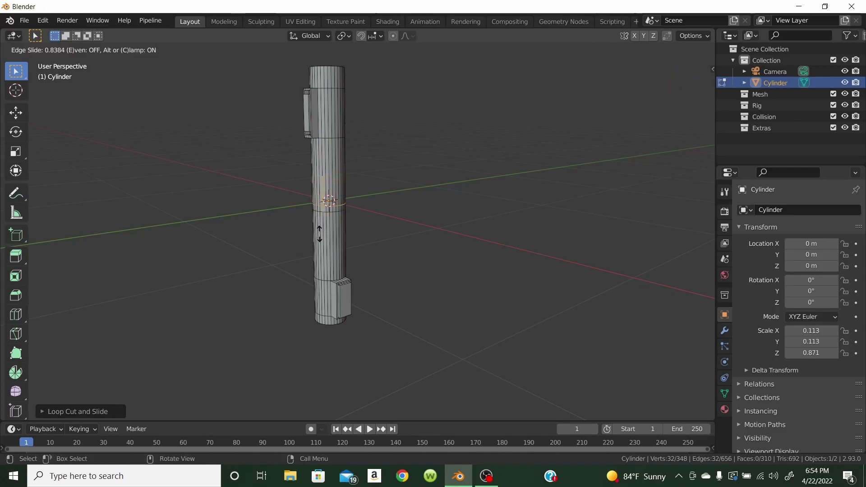
pyautogui.click(320, 235)
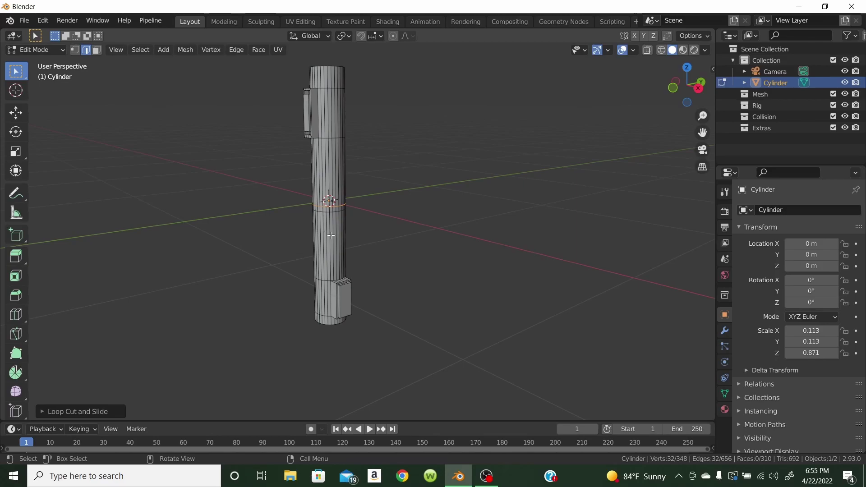
pyautogui.hotkey('ctrl', 'r')
pyautogui.click(331, 235)
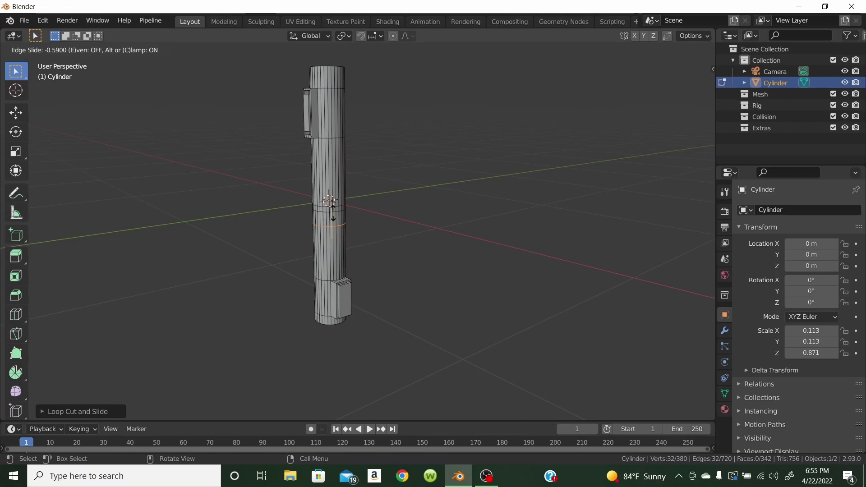
pyautogui.click(333, 212)
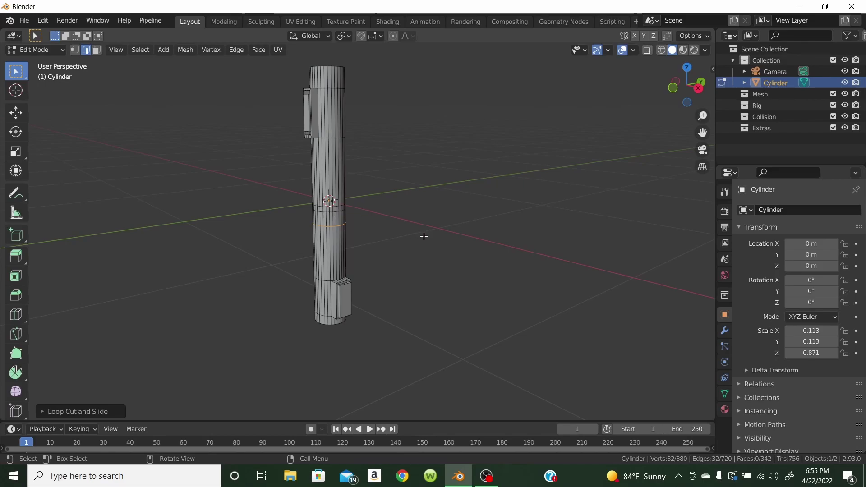
pyautogui.press('ctrl')
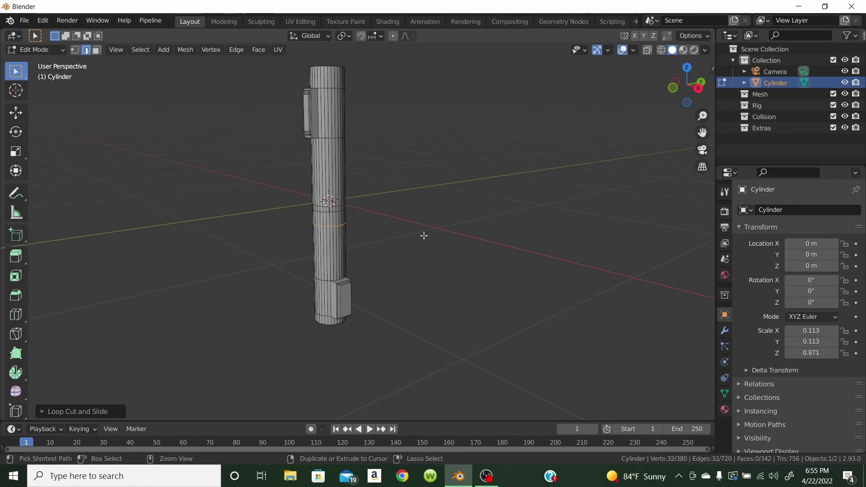
pyautogui.hotkey('ctrl', 'z')
pyautogui.hotkey('ctrl', 'z')
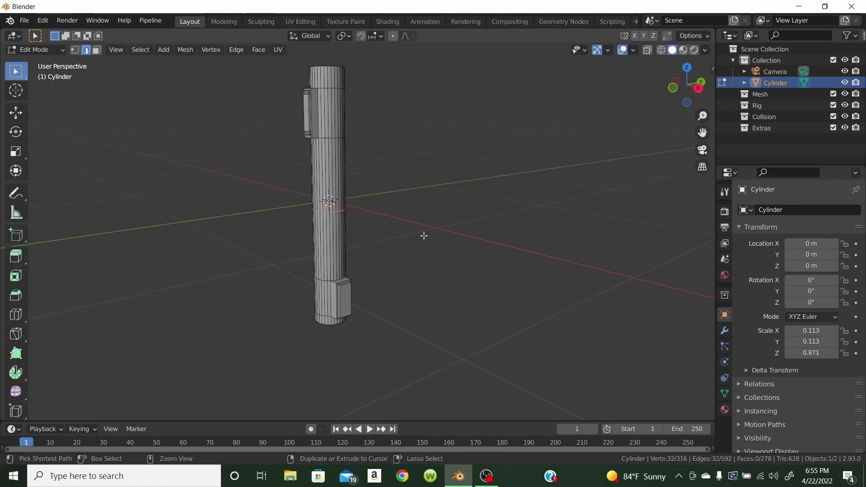
pyautogui.hotkey('ctrl', 'z')
# Add ten evenly spaced loop cuts around the cylinder's middle section between the two blocks, without sliding them
pyautogui.hotkey('ctrl', 'r')
pyautogui.scroll(4, 330, 195)
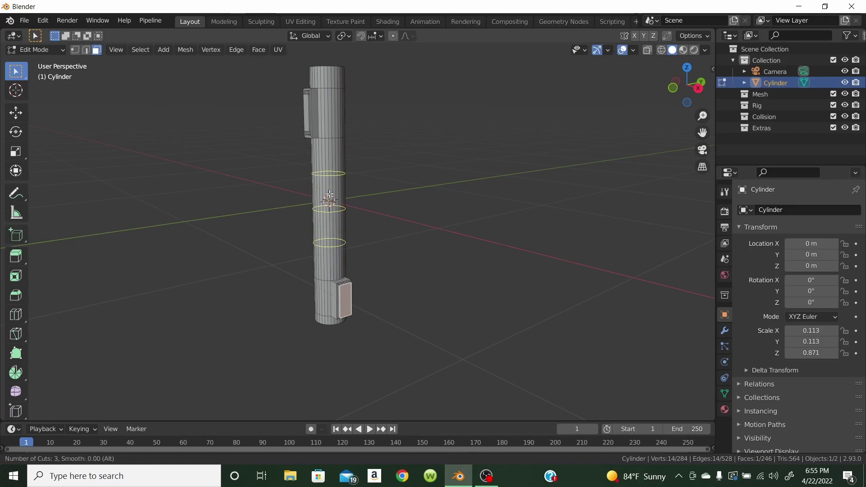
pyautogui.scroll(1, 329, 195)
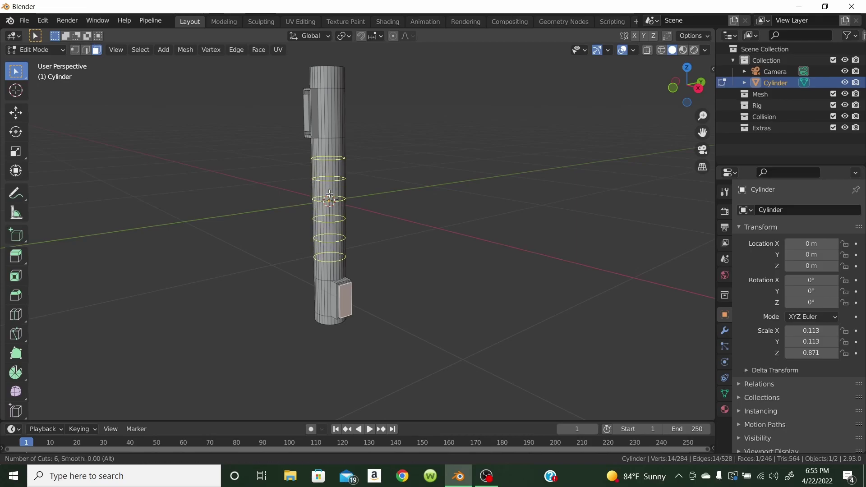
pyautogui.scroll(1, 330, 195)
pyautogui.scroll(1, 330, 195)
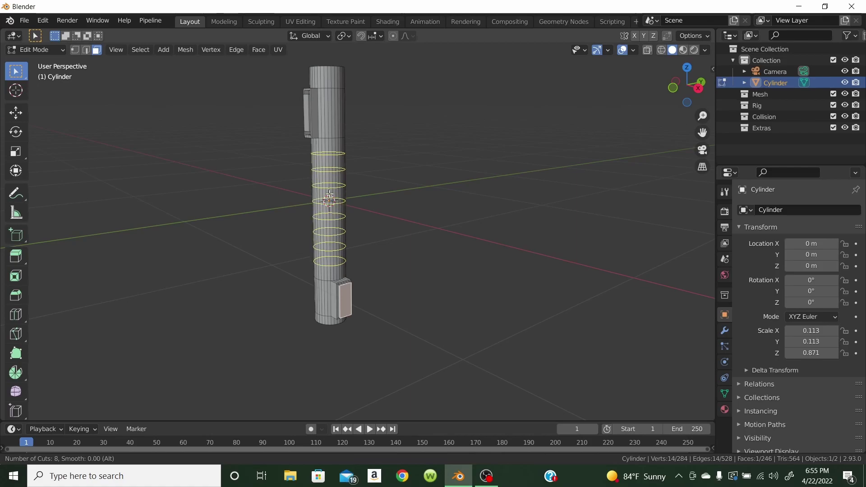
pyautogui.click(330, 195)
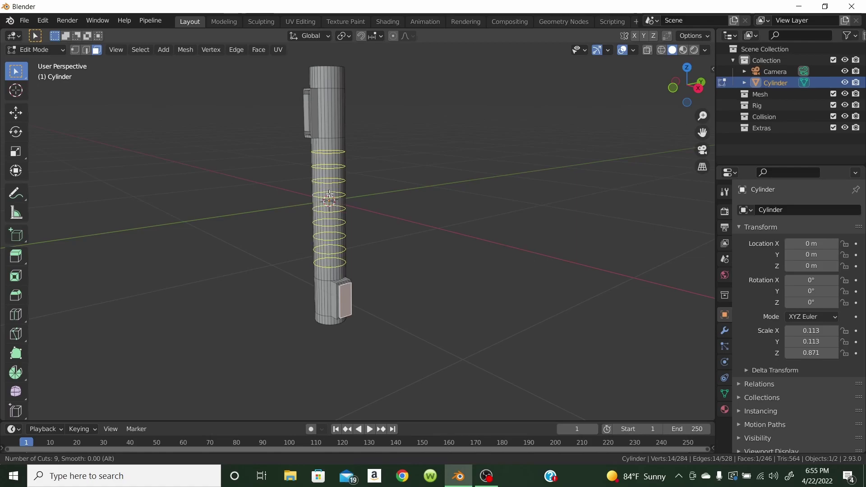
pyautogui.rightClick(330, 194)
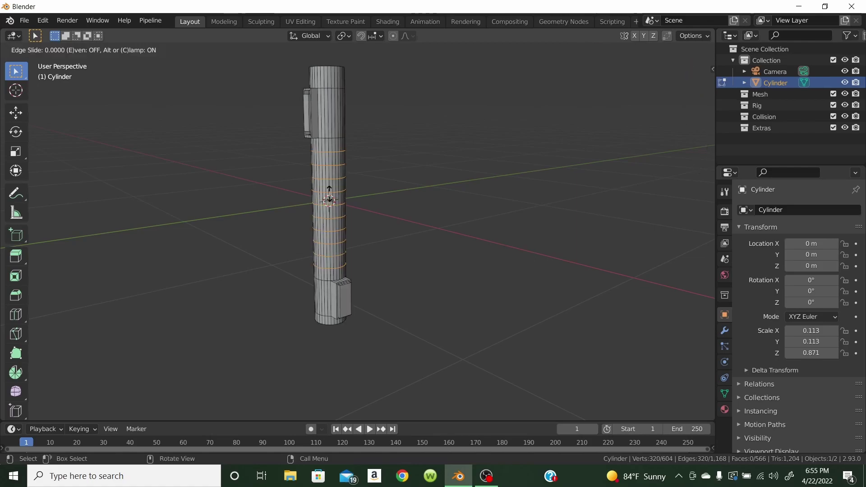
pyautogui.rightClick(330, 195)
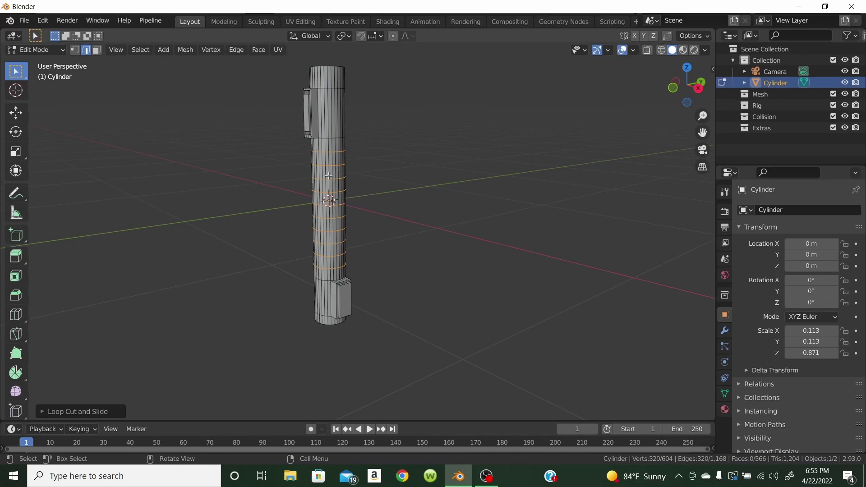
# Extrude every second face ring of the middle section, five rings in all, inward along normals to form recessed grooves
pyautogui.moveTo(397, 165); pyautogui.dragTo(374, 163, button='middle')
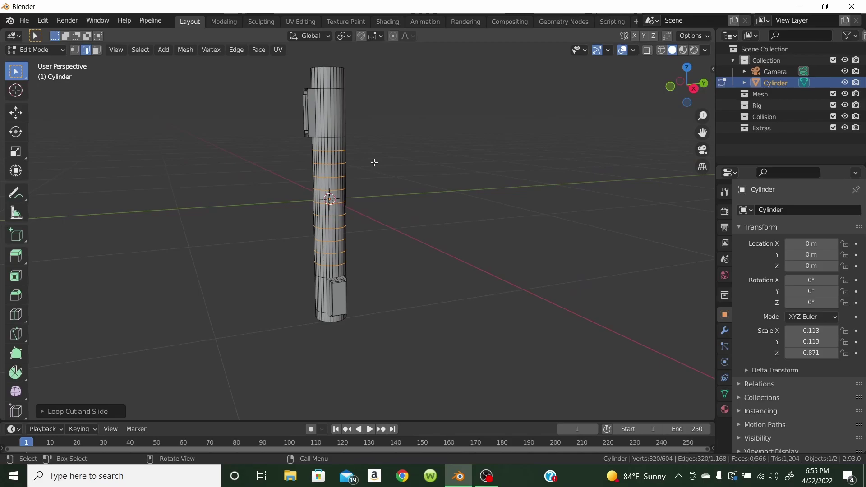
pyautogui.scroll(1, 383, 166)
pyautogui.scroll(2, 383, 167)
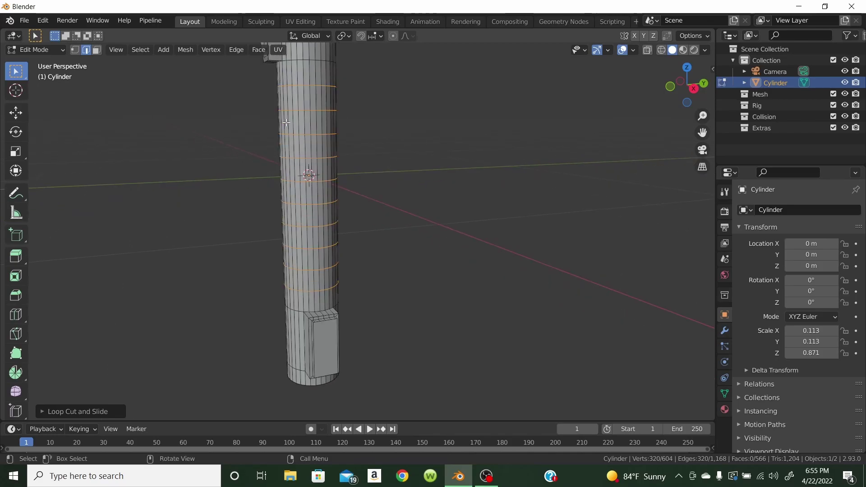
pyautogui.press('3')
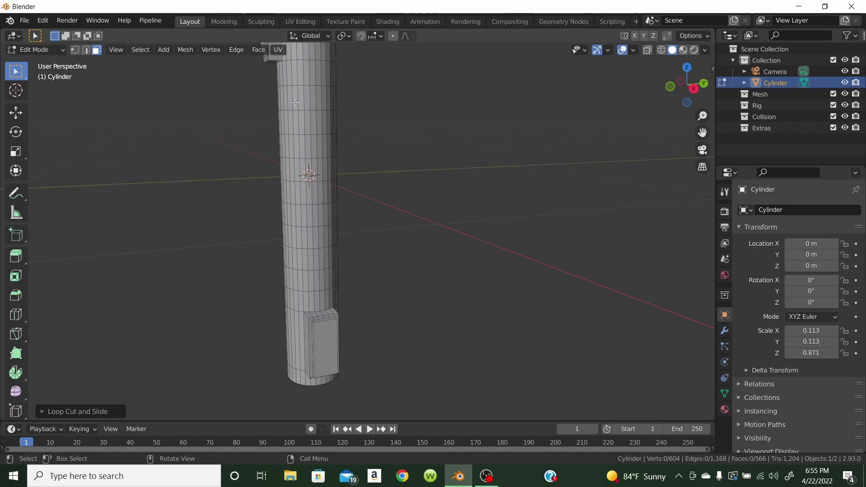
pyautogui.press('alt')
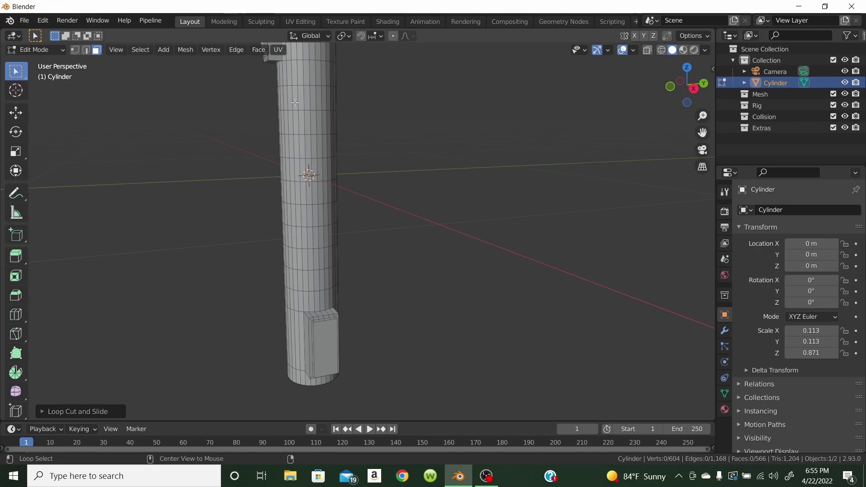
pyautogui.keyDown('alt'); pyautogui.click(293, 103); pyautogui.keyUp('alt')
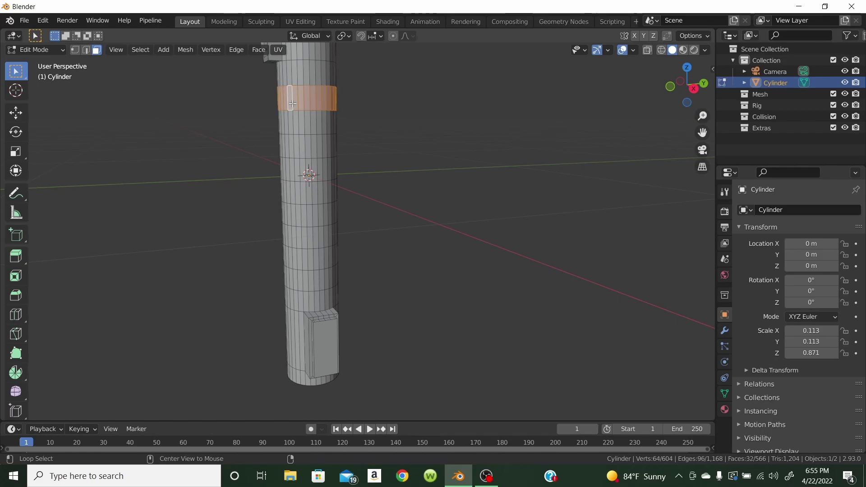
pyautogui.keyDown('alt'); pyautogui.keyDown('shift'); pyautogui.click(294, 147); pyautogui.keyUp('shift'); pyautogui.keyUp('alt')
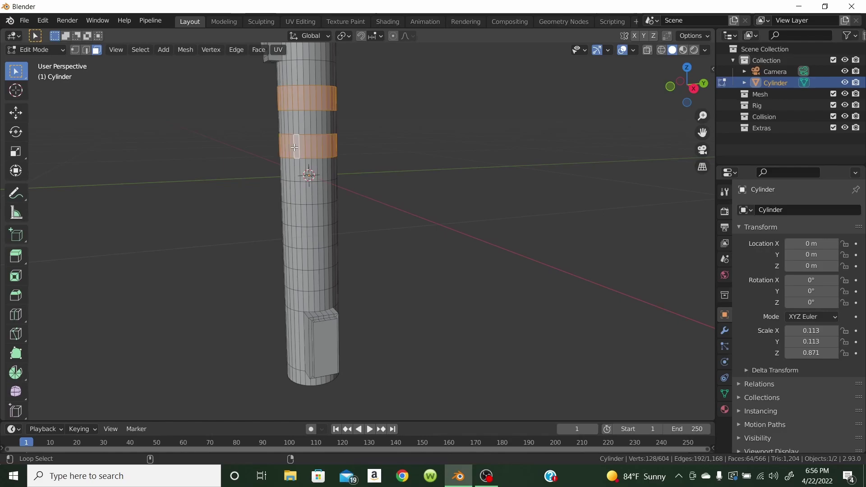
pyautogui.keyDown('alt'); pyautogui.keyDown('shift'); pyautogui.click(294, 196); pyautogui.keyUp('shift'); pyautogui.keyUp('alt')
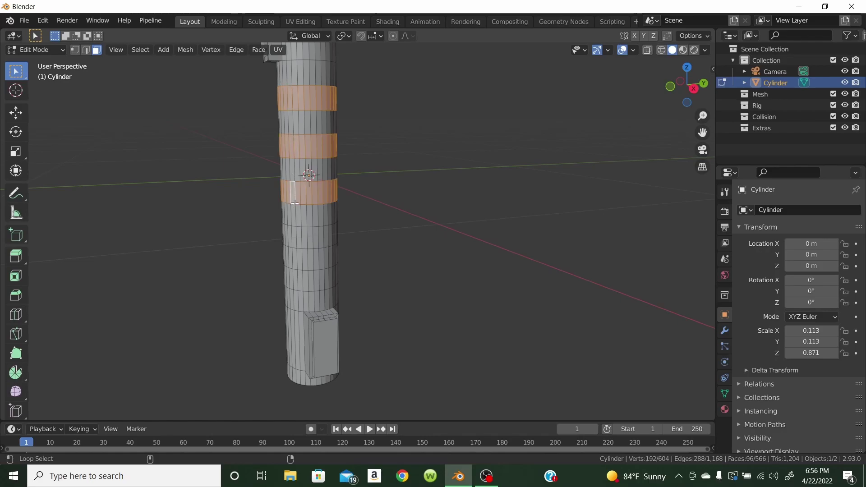
pyautogui.keyDown('alt'); pyautogui.keyDown('shift'); pyautogui.click(297, 239); pyautogui.keyUp('shift'); pyautogui.keyUp('alt')
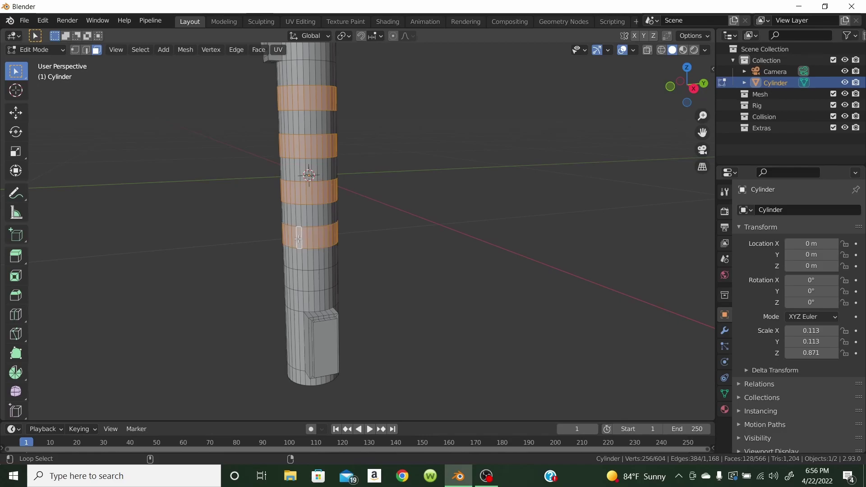
pyautogui.keyDown('alt'); pyautogui.keyDown('shift'); pyautogui.click(297, 280); pyautogui.keyUp('shift'); pyautogui.keyUp('alt')
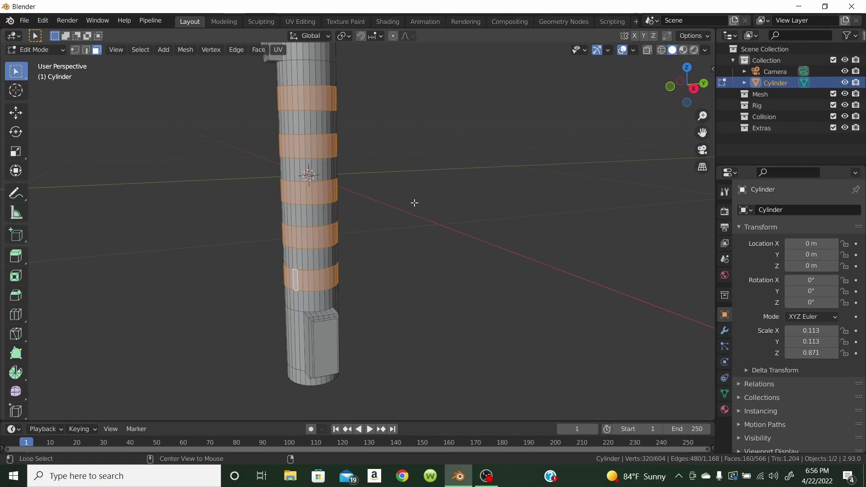
pyautogui.hotkey('alt', 'e')
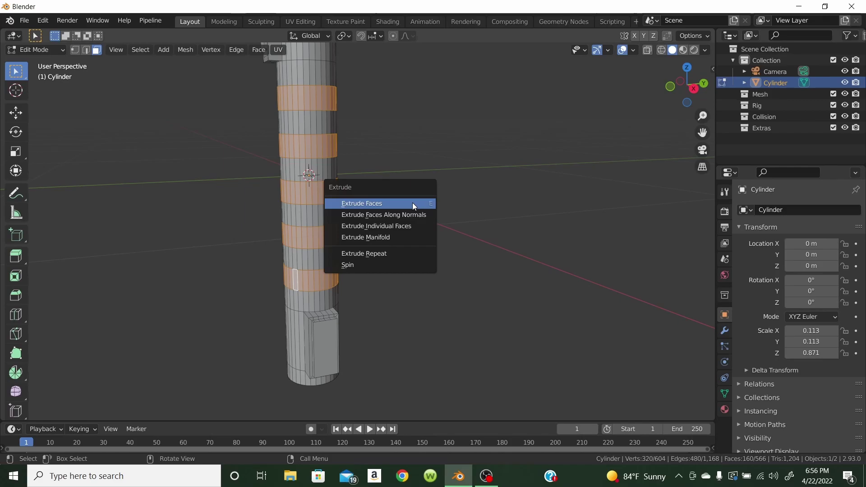
pyautogui.click(405, 216)
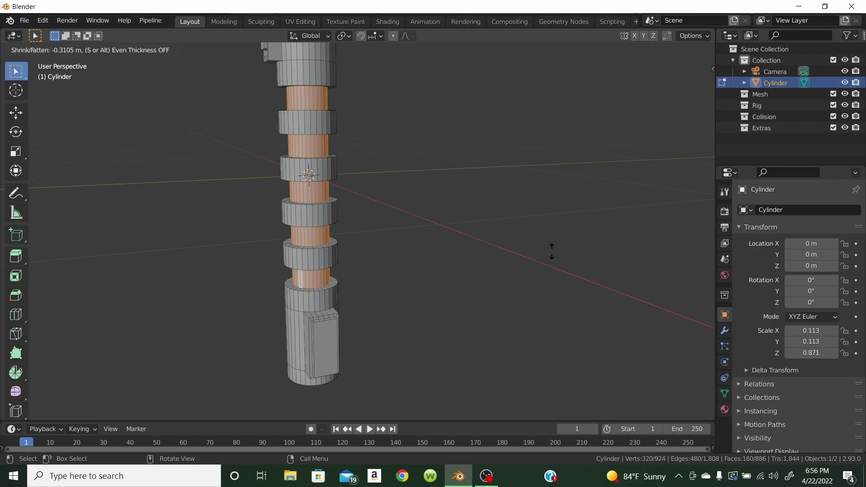
pyautogui.click(518, 242)
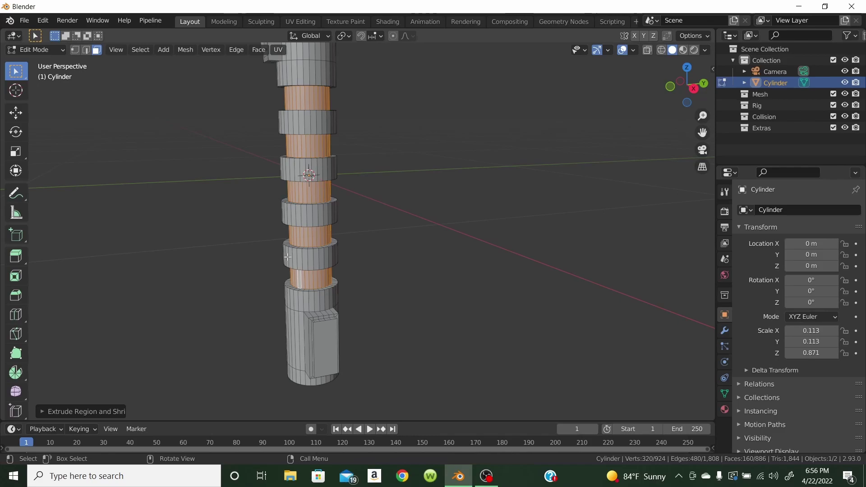
# Switch to Object Mode and examine the grooved cylinder and its raised blocks from several sides
pyautogui.moveTo(401, 245)
pyautogui.mouseDown(button='middle')
pyautogui.moveTo(419, 223)
pyautogui.moveTo(454, 217)
pyautogui.moveTo(465, 224)
pyautogui.moveTo(447, 238)
pyautogui.moveTo(401, 247)
pyautogui.moveTo(429, 207)
pyautogui.moveTo(466, 205)
pyautogui.moveTo(427, 251)
pyautogui.moveTo(377, 238)
pyautogui.moveTo(414, 216)
pyautogui.moveTo(426, 234)
pyautogui.moveTo(416, 243)
pyautogui.mouseUp(button='middle')
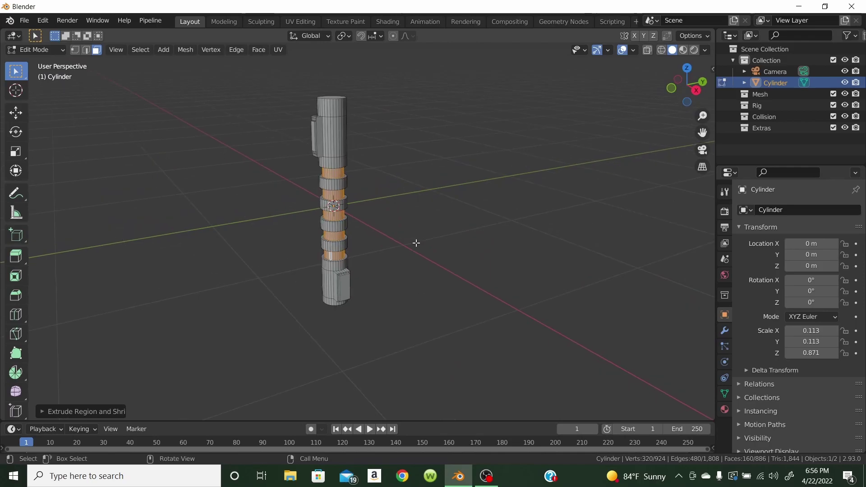
pyautogui.scroll(3, 406, 231)
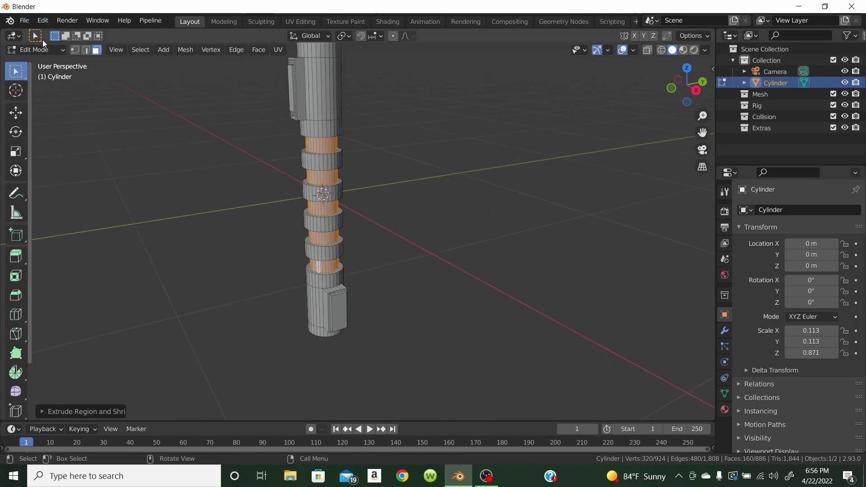
pyautogui.click(40, 51)
pyautogui.click(39, 65)
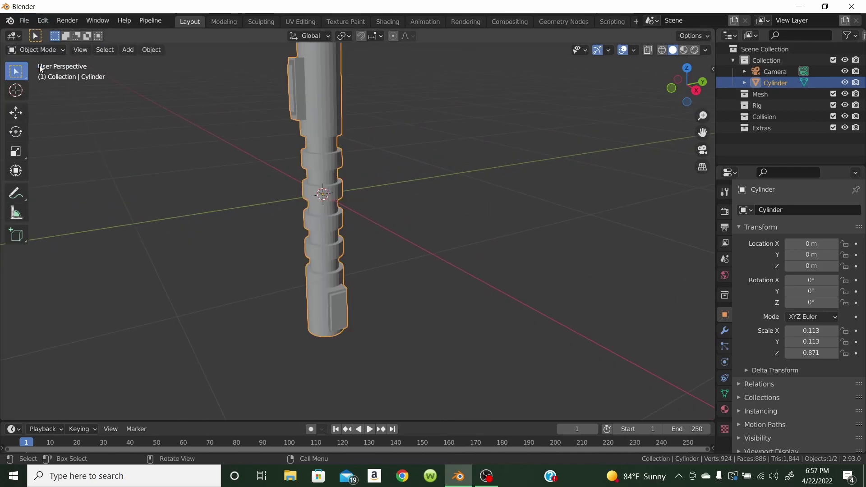
pyautogui.moveTo(161, 188); pyautogui.dragTo(538, 181, button='middle')
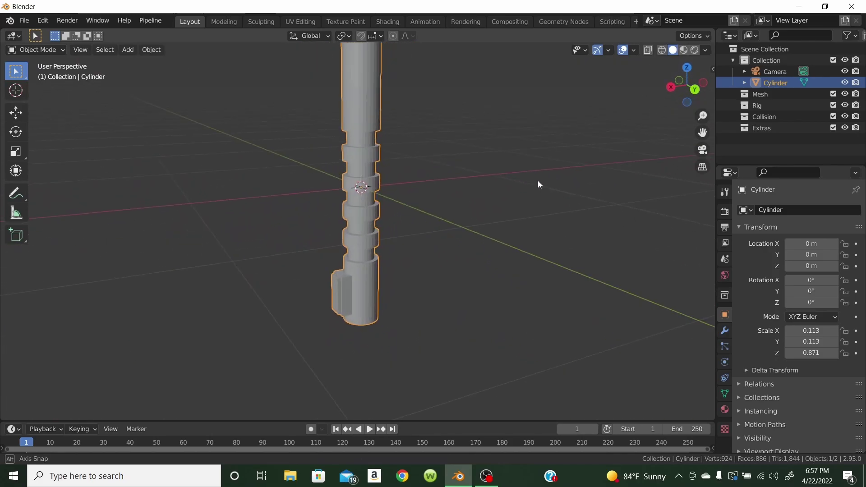
pyautogui.press('KP_1')
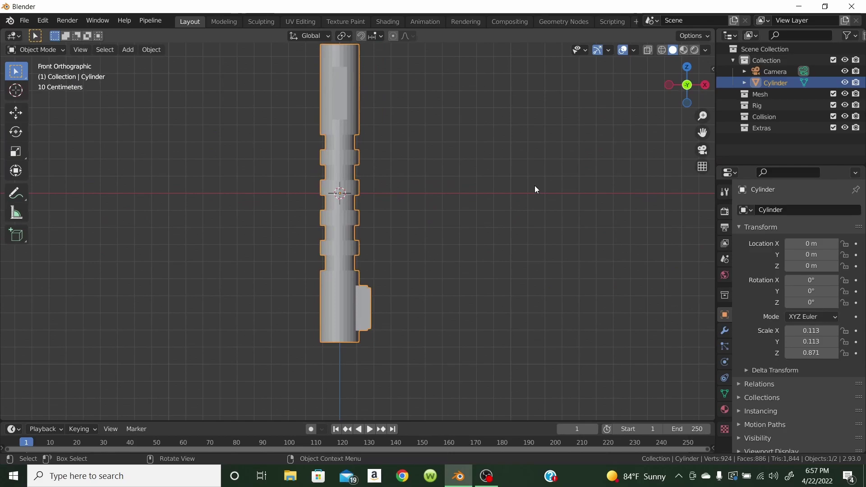
pyautogui.moveTo(534, 185); pyautogui.dragTo(500, 218, button='middle')
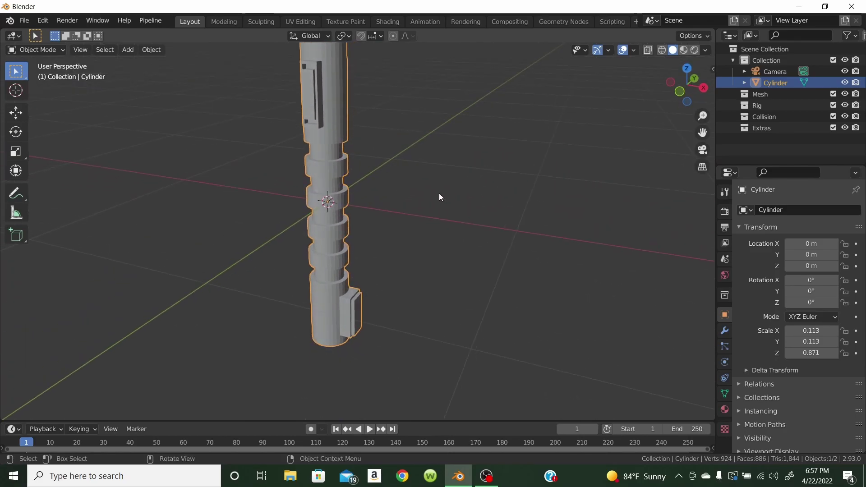
pyautogui.moveTo(445, 196); pyautogui.dragTo(386, 161, button='middle')
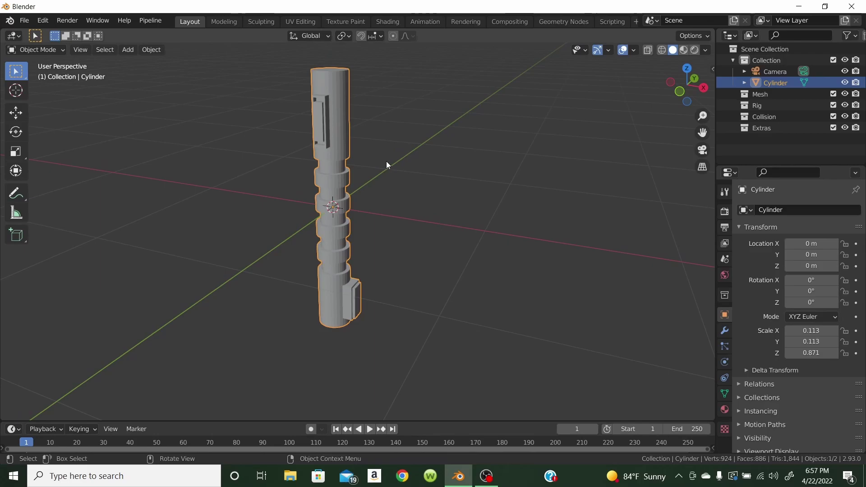
pyautogui.moveTo(404, 236); pyautogui.dragTo(407, 178, button='middle')
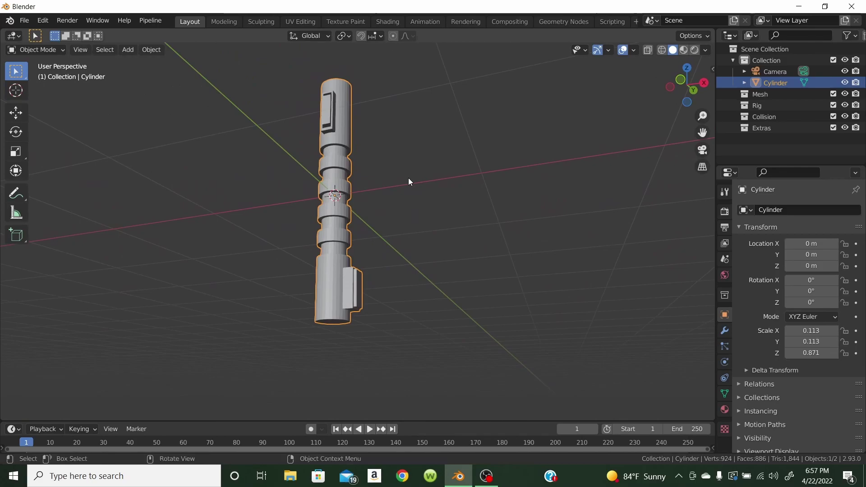
# Add a second cylinder scaled to about -0.125 on all axes and place it below the grooved one at about Z -1.1173 m
pyautogui.press('KP_1')
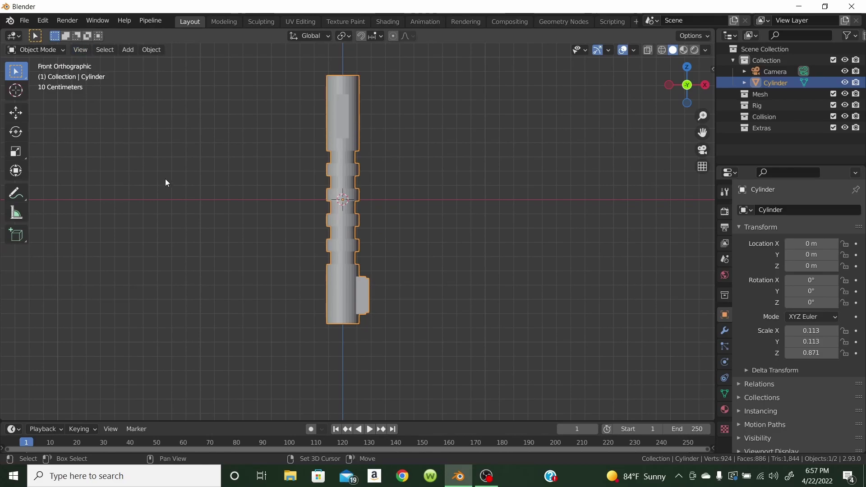
pyautogui.hotkey('shift', 'a')
pyautogui.moveTo(165, 179)
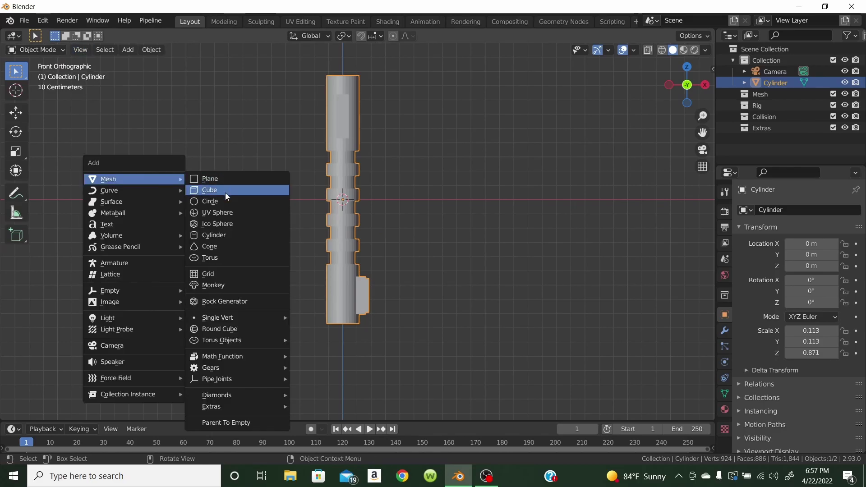
pyautogui.click(225, 235)
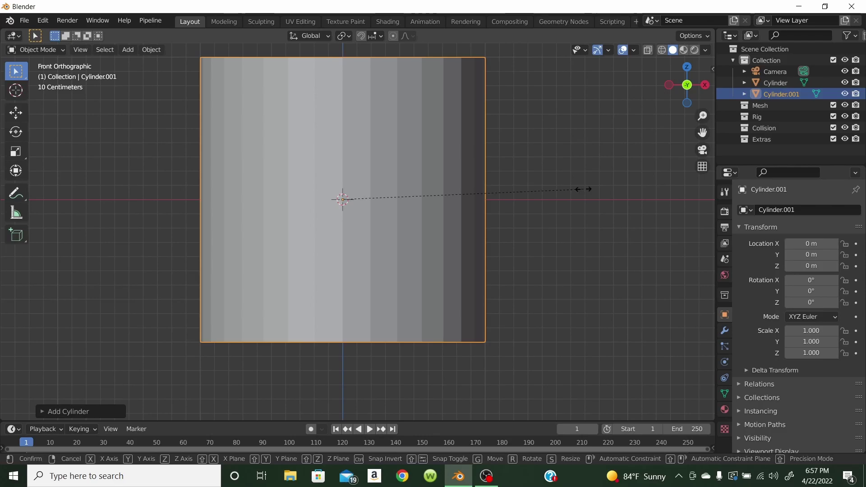
pyautogui.press('s')
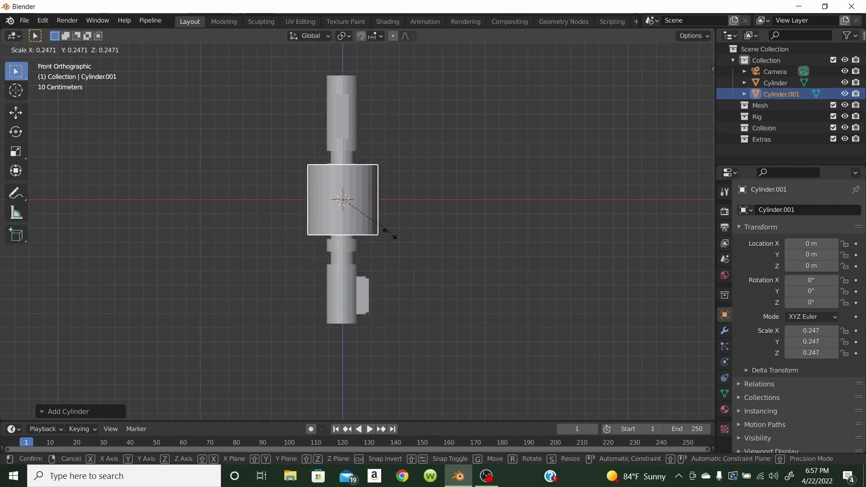
pyautogui.click(340, 229)
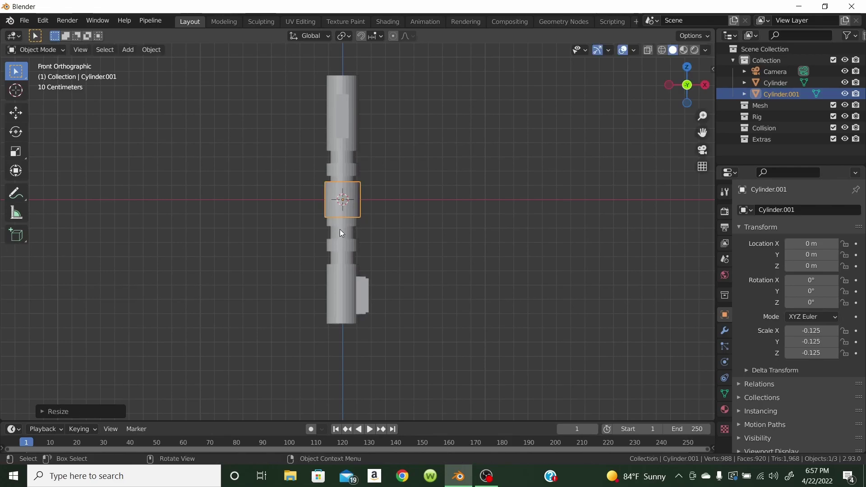
pyautogui.click(24, 110)
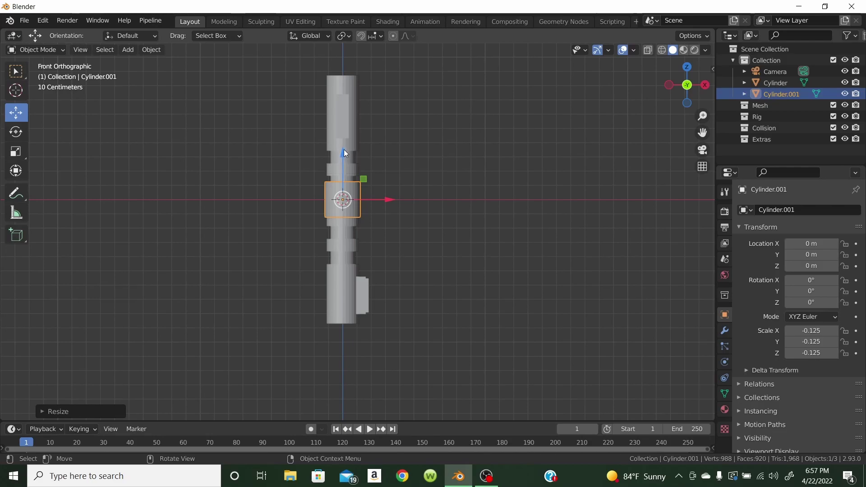
pyautogui.moveTo(342, 152); pyautogui.dragTo(352, 312)
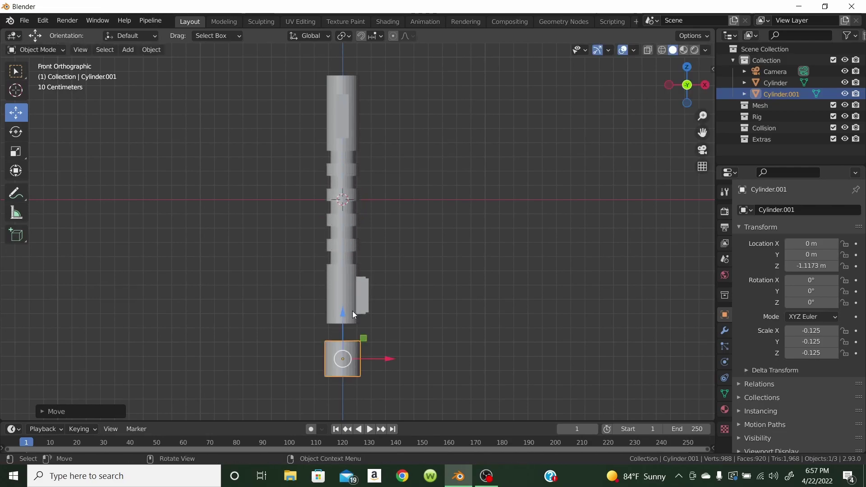
# Rename the long grooved cylinder as Handle and the small cylinder below it as Pommel
pyautogui.doubleClick(772, 83)
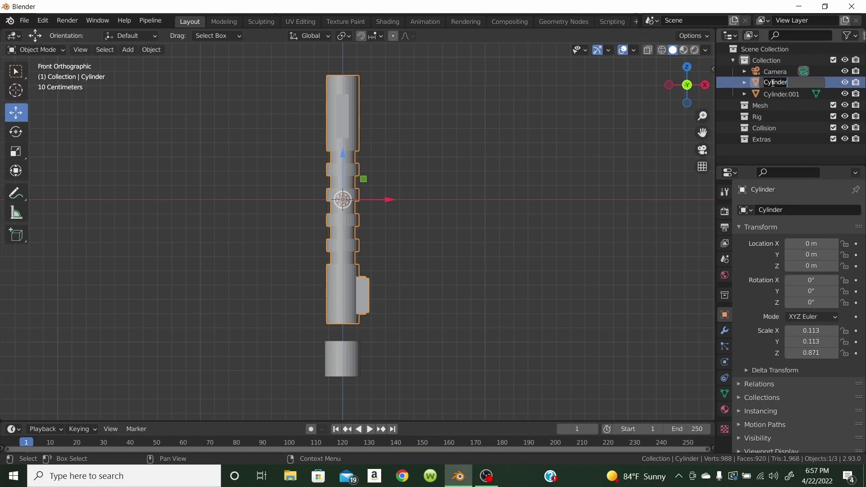
pyautogui.write('Handle')
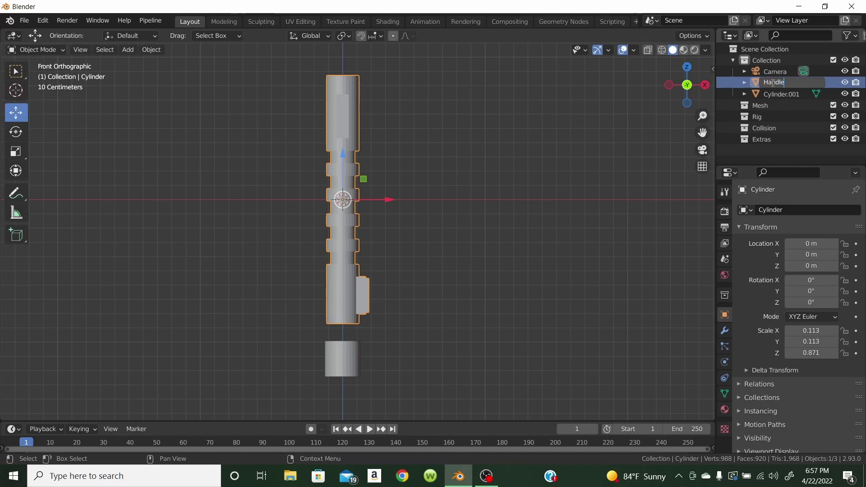
pyautogui.press('Return')
pyautogui.doubleClick(773, 82)
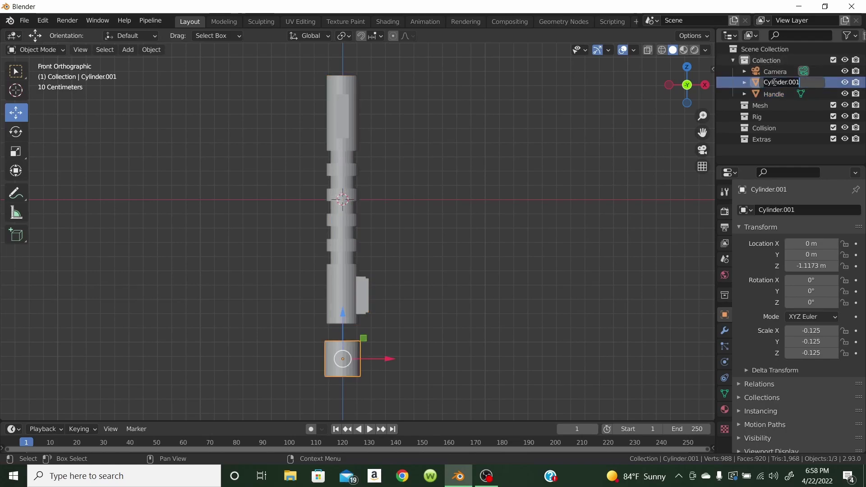
pyautogui.write('Pommel')
pyautogui.press('Return')
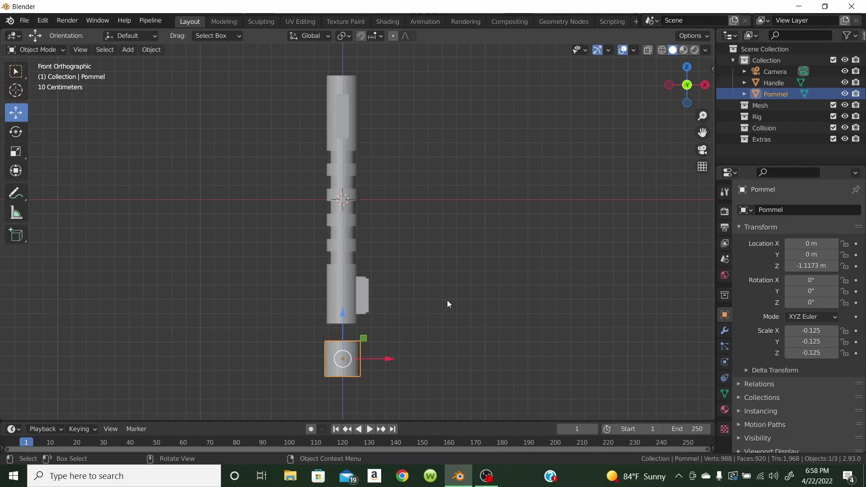
# Scale the Pommel uniformly to about -0.111 on all axes, judging its diameter against the Handle from the bottom view
pyautogui.moveTo(447, 299); pyautogui.dragTo(453, 207, button='middle')
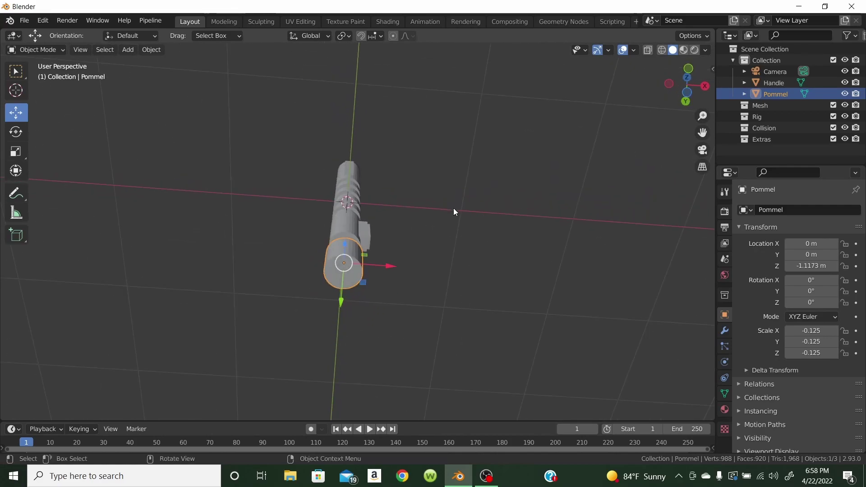
pyautogui.press('KP_7')
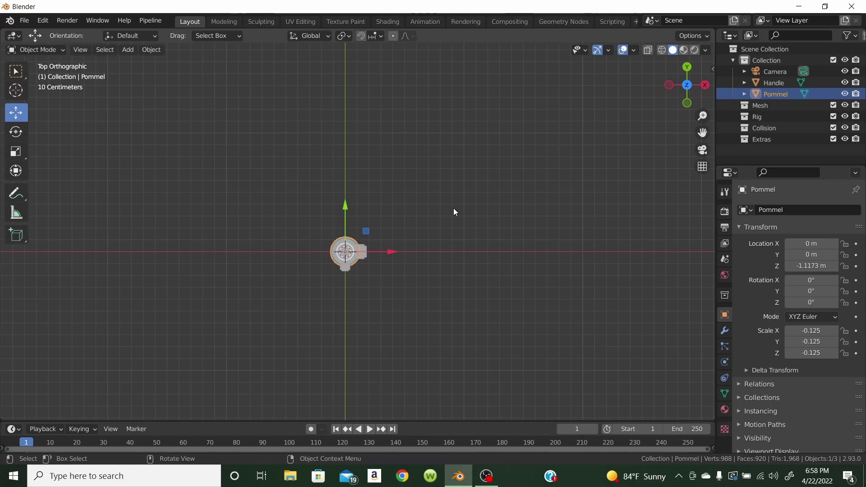
pyautogui.press('ctrl+KP_7')
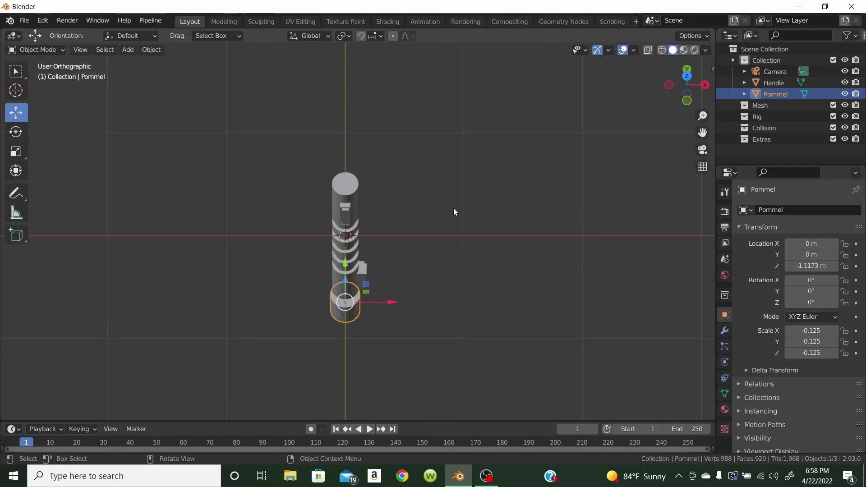
pyautogui.scroll(5, 379, 233)
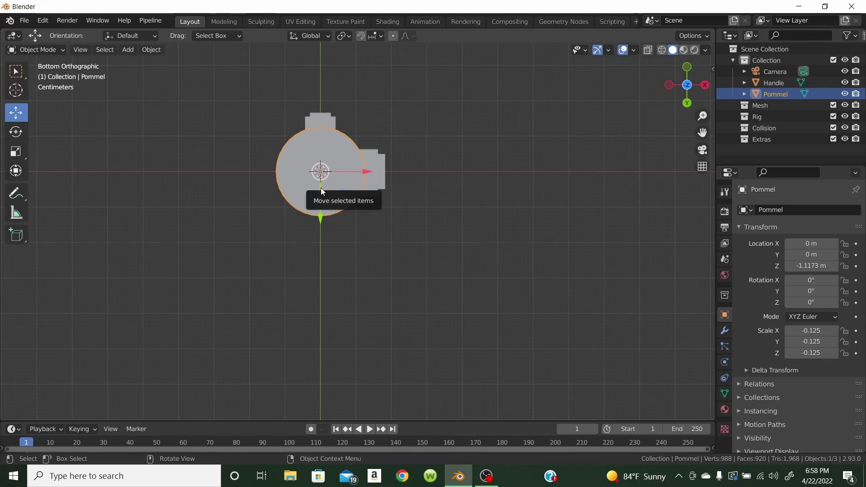
pyautogui.press('s')
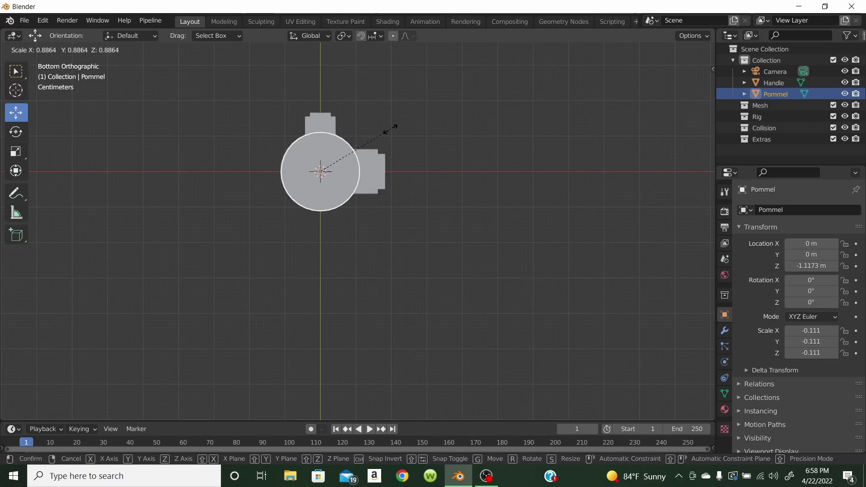
pyautogui.click(392, 129)
pyautogui.moveTo(421, 123); pyautogui.dragTo(445, 197, button='middle')
pyautogui.scroll(-3, 445, 197)
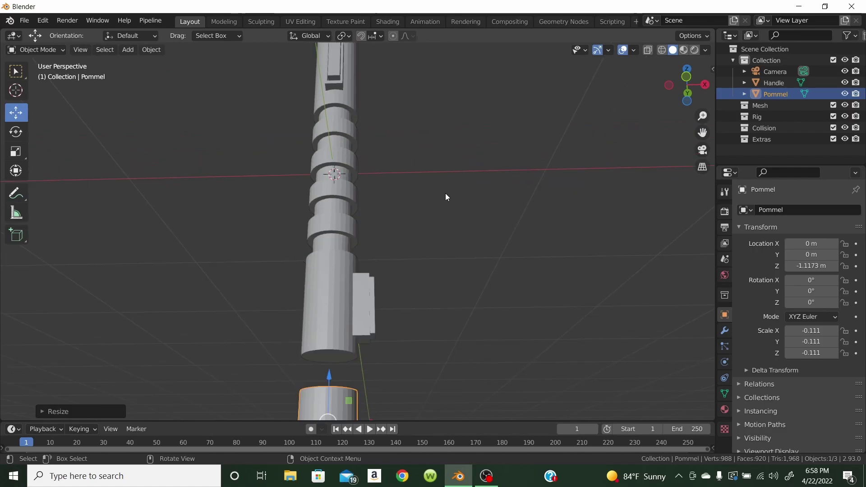
pyautogui.scroll(-2, 445, 194)
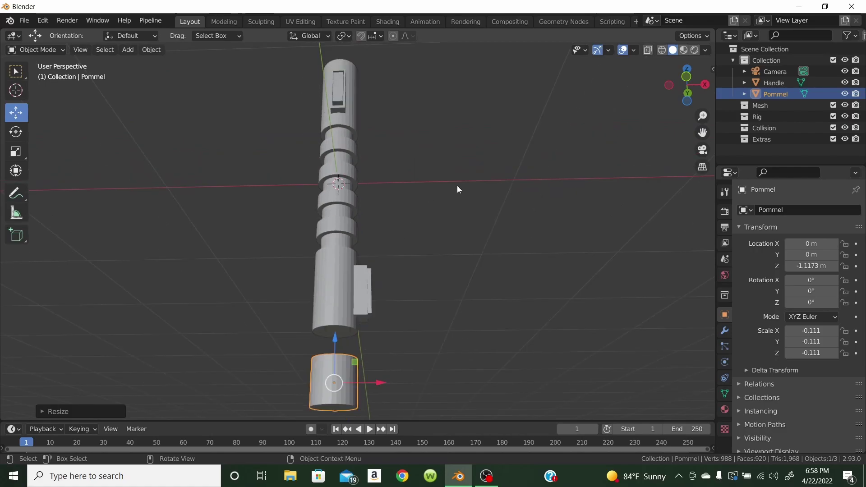
# Enter Edit Mode and make the Handle the object being edited instead of the Pommel
pyautogui.click(40, 50)
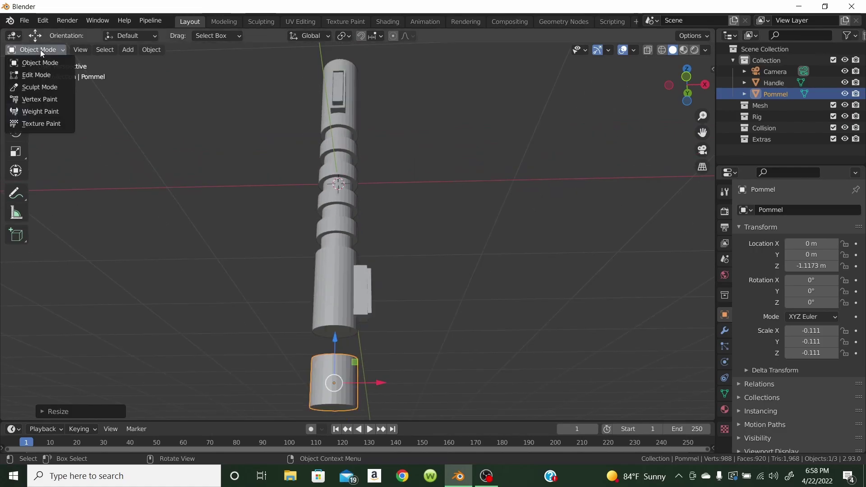
pyautogui.click(38, 76)
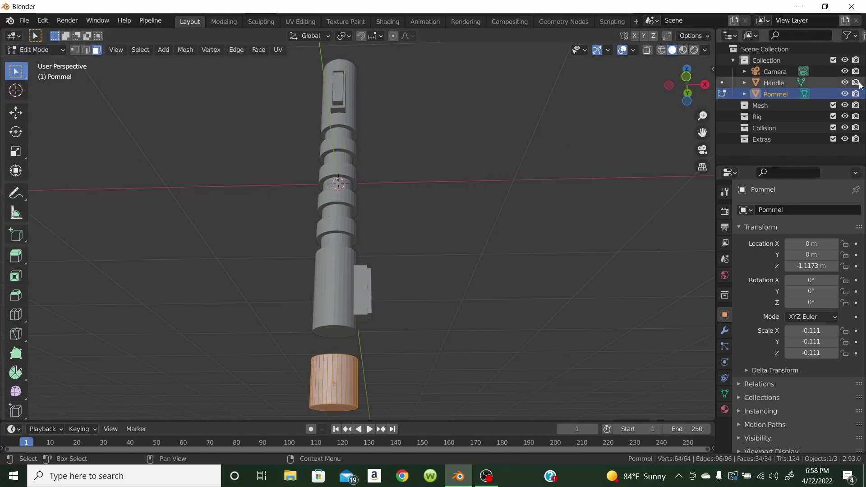
pyautogui.click(721, 83)
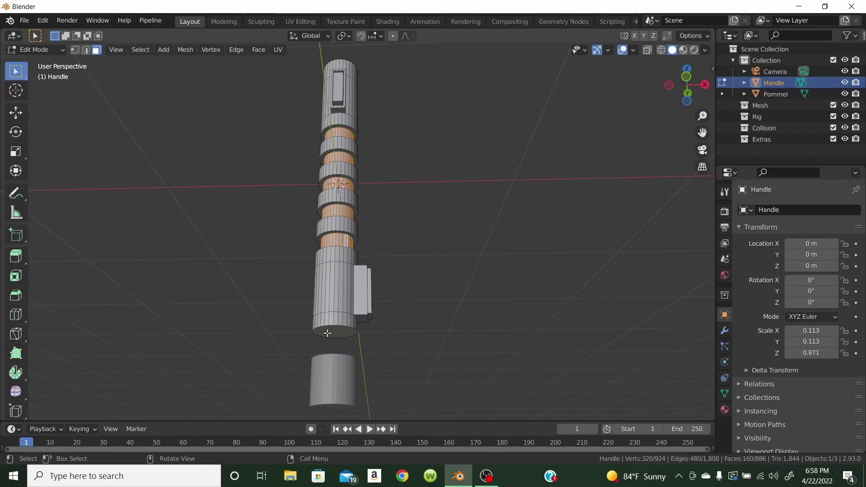
pyautogui.click(723, 94)
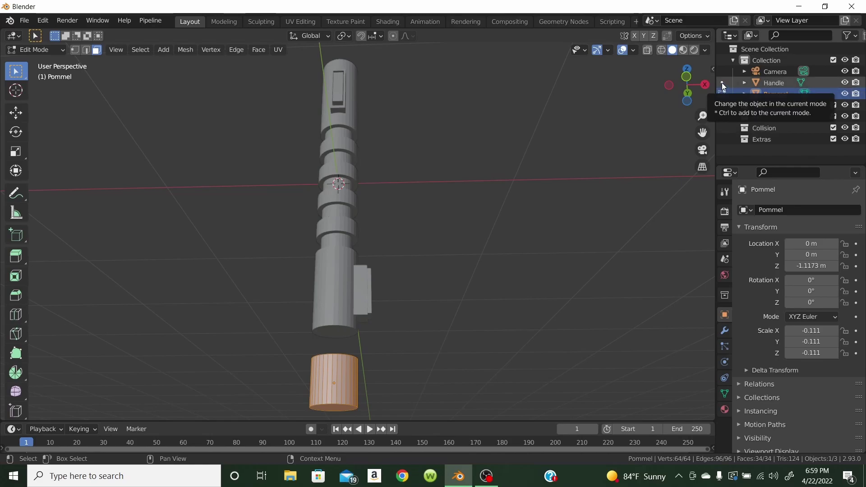
pyautogui.click(722, 82)
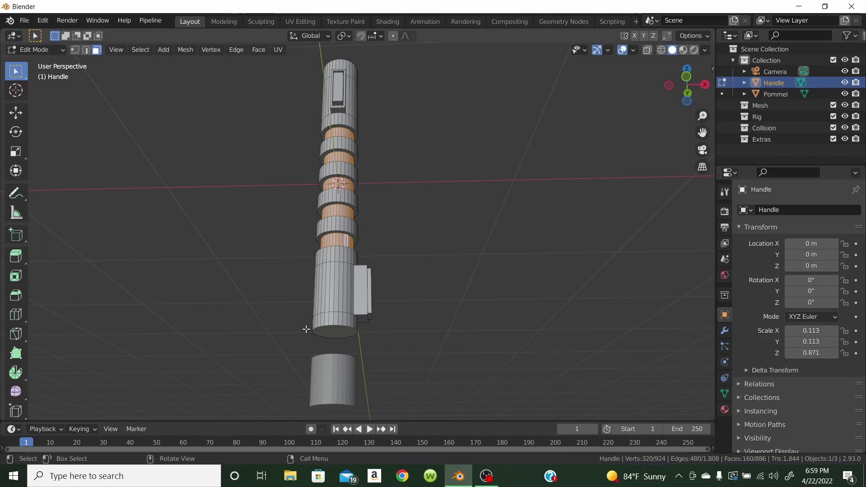
# Inset the Handle's bottom and top end faces together by about 0.13 m to form thin rims
pyautogui.click(338, 334)
pyautogui.moveTo(435, 207); pyautogui.dragTo(406, 286, button='middle')
pyautogui.keyDown('shift'); pyautogui.click(316, 100); pyautogui.keyUp('shift')
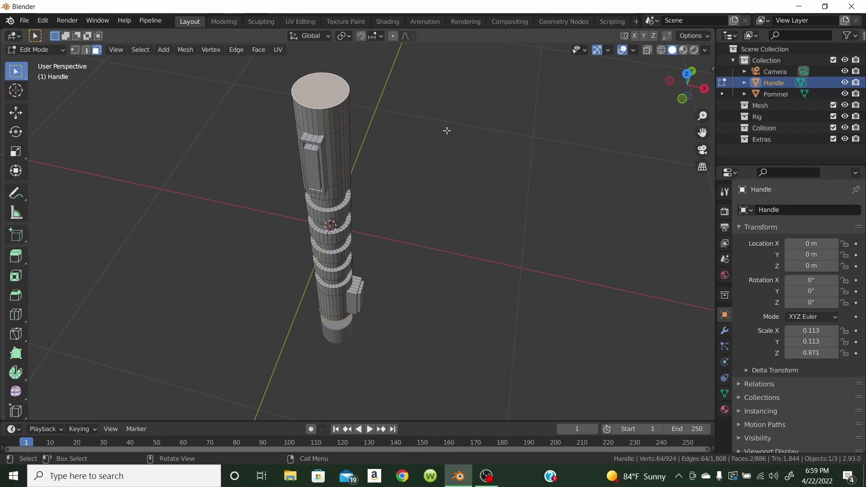
pyautogui.press('i')
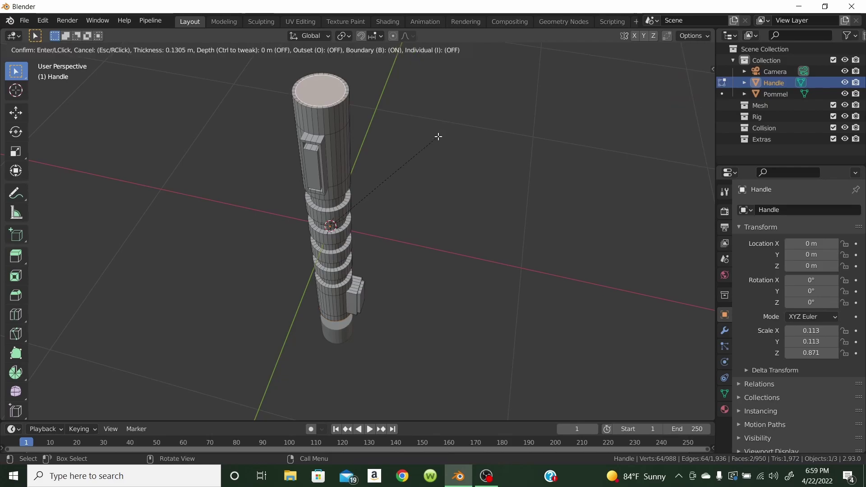
pyautogui.click(437, 137)
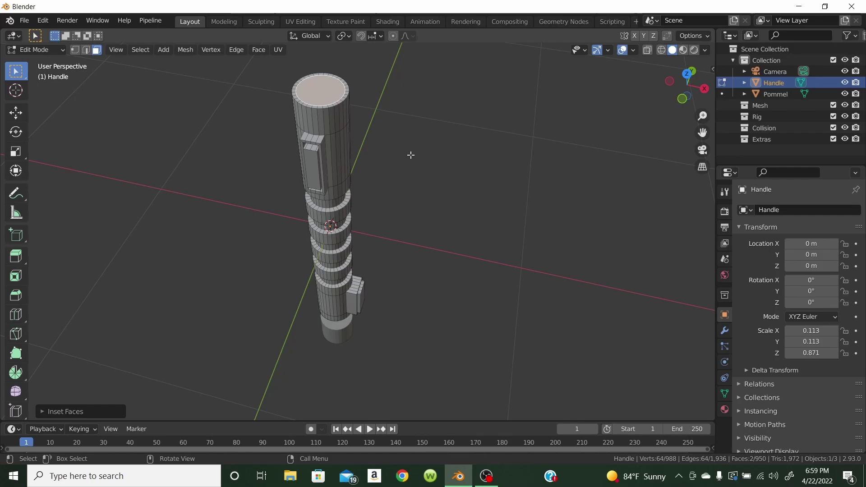
# Extrude the two inset end faces along normals about 0.13 m inward to hollow out both ends of the Handle
pyautogui.hotkey('alt', 'e')
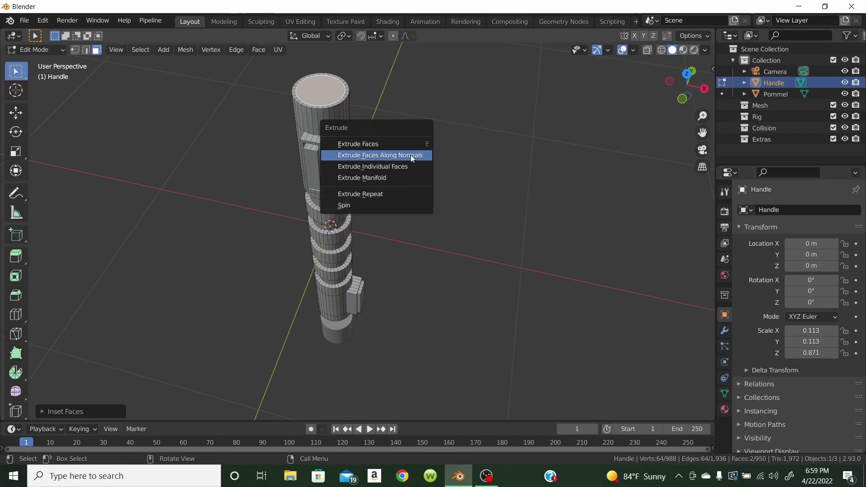
pyautogui.click(410, 156)
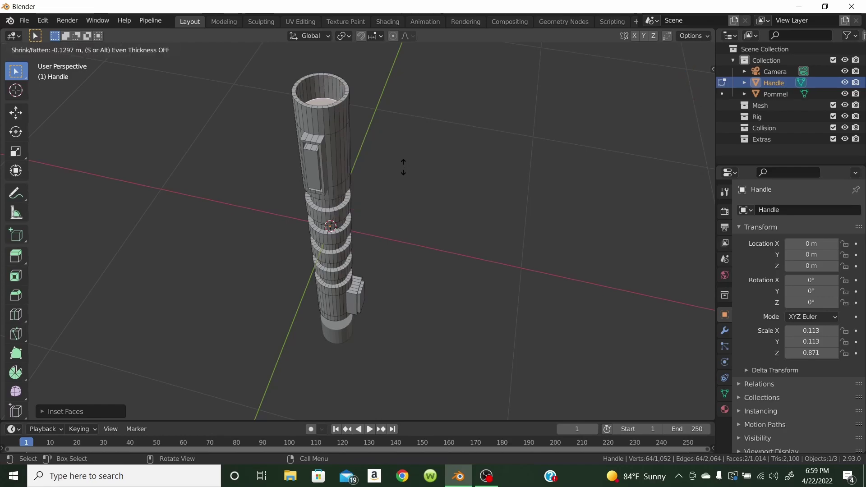
pyautogui.click(403, 167)
pyautogui.moveTo(396, 148); pyautogui.dragTo(392, 168, button='middle')
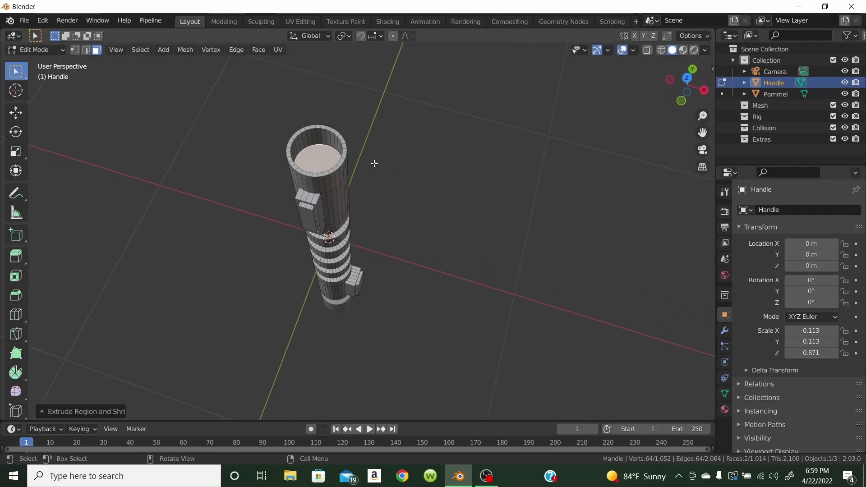
pyautogui.moveTo(323, 148); pyautogui.dragTo(412, 417, button='middle')
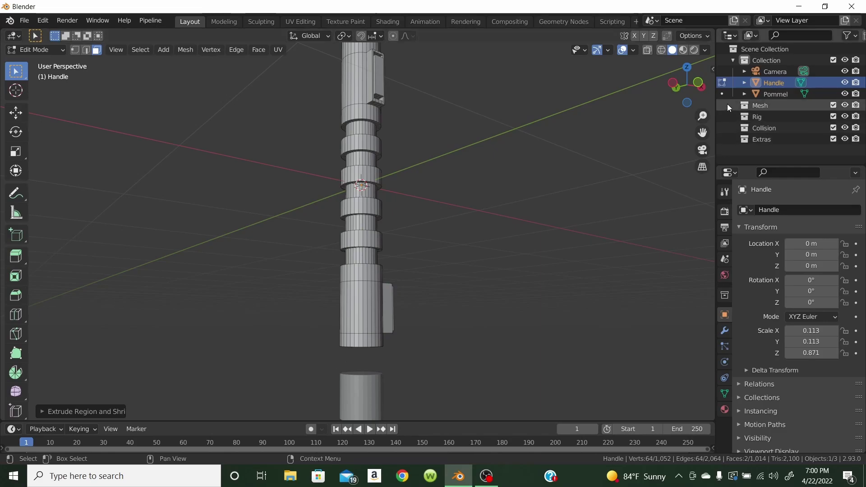
# Switch editing to the Pommel and inset its top face by about 0.2 m
pyautogui.click(721, 94)
pyautogui.moveTo(514, 185); pyautogui.dragTo(424, 336, button='middle')
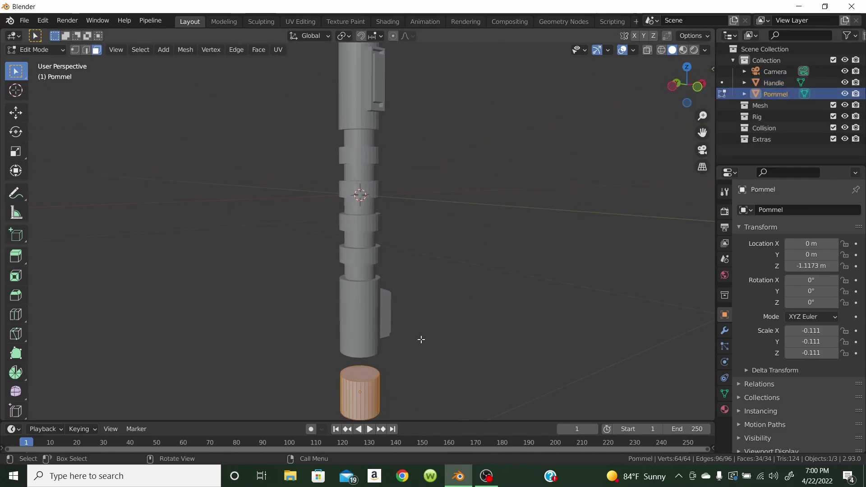
pyautogui.click(357, 369)
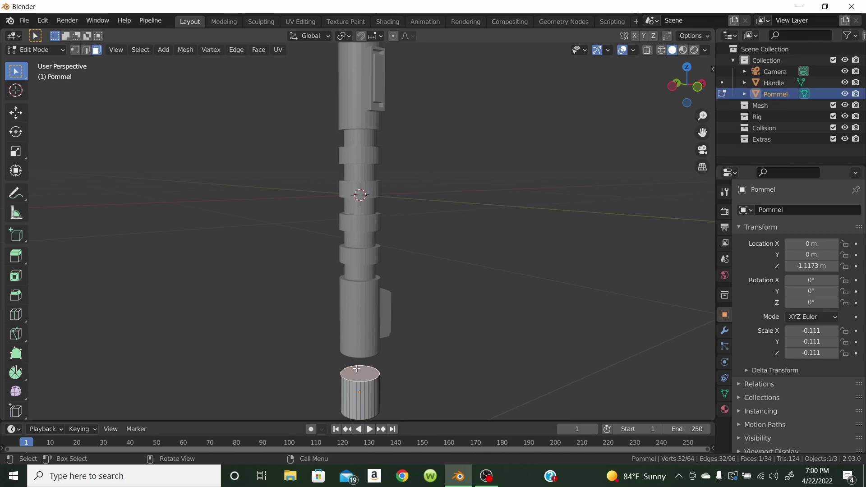
pyautogui.press('i')
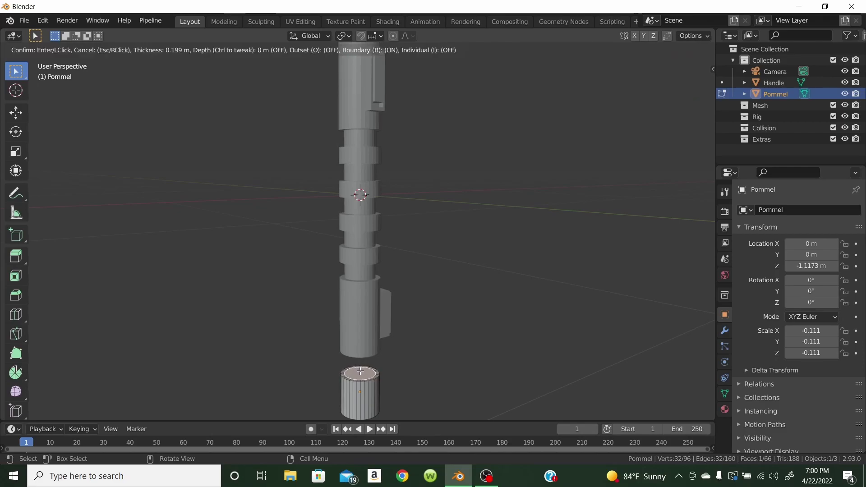
pyautogui.click(361, 373)
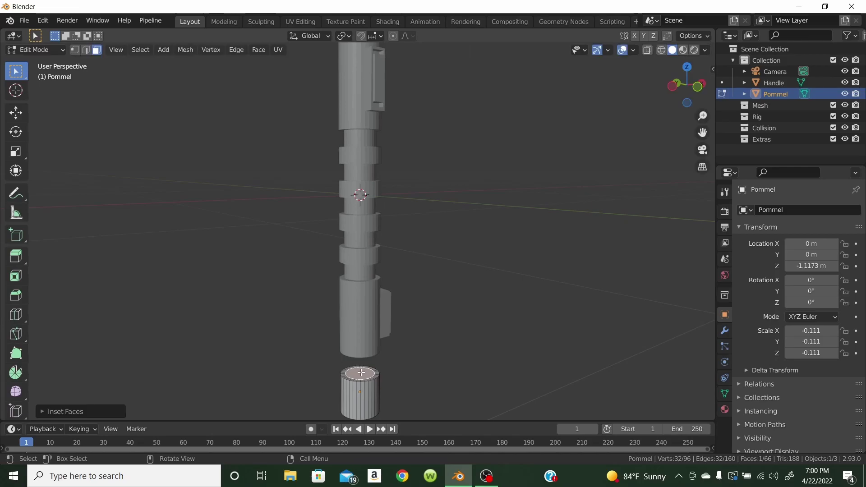
pyautogui.press('e')
pyautogui.click(362, 369)
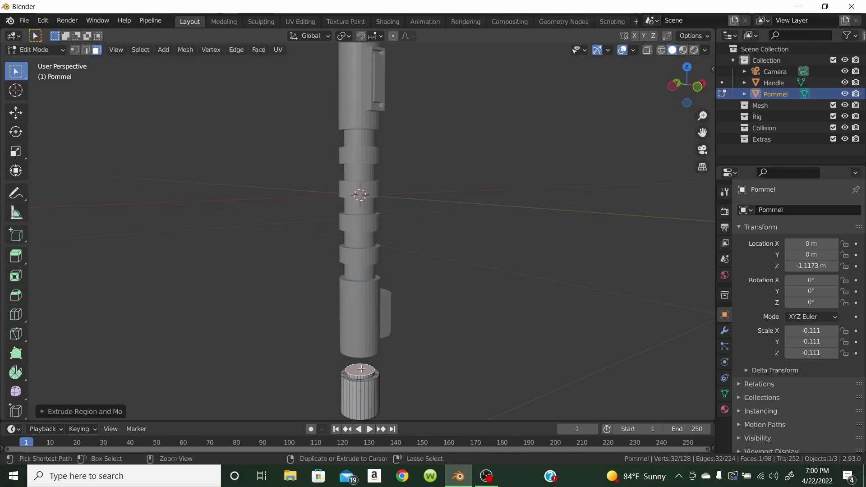
pyautogui.hotkey('ctrl', 'z')
# Extrude the Pommel's inset top face upward about 0.045 m to form a narrower neck facing the Handle's hollow end
pyautogui.press('e')
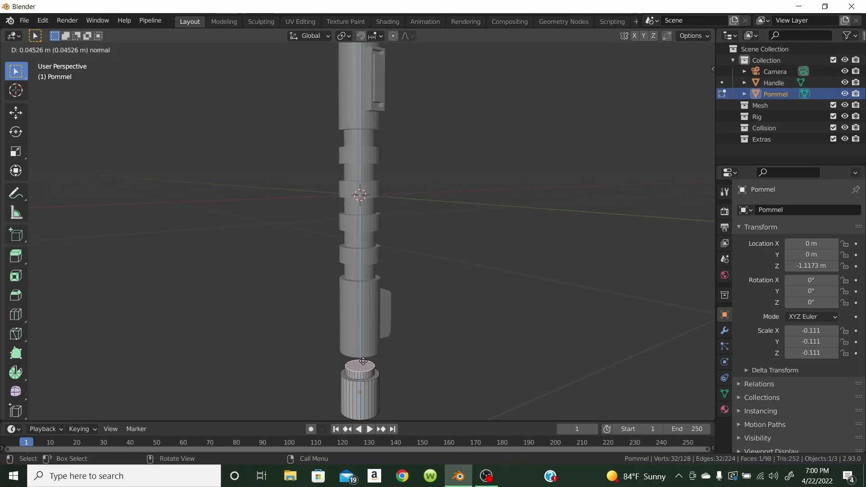
pyautogui.click(364, 360)
pyautogui.moveTo(382, 366); pyautogui.dragTo(353, 339, button='middle')
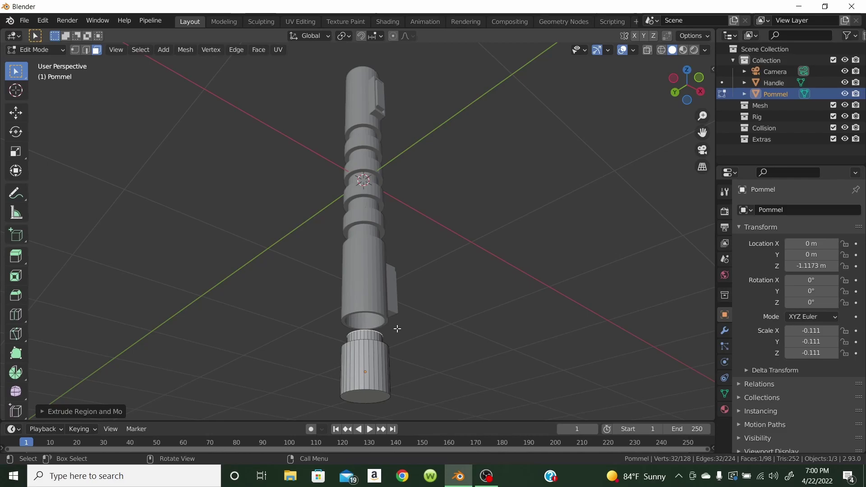
pyautogui.moveTo(408, 337); pyautogui.dragTo(391, 397, button='middle')
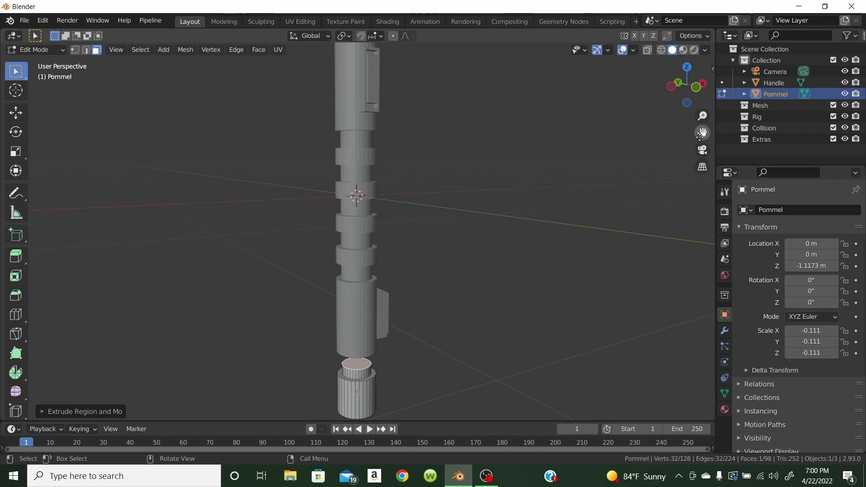
# Select three pairs of adjacent side faces around the Pommel's body, starting at the front and leaving two faces unselected between pairs
pyautogui.moveTo(701, 134); pyautogui.dragTo(704, 126)
pyautogui.moveTo(703, 133); pyautogui.dragTo(693, 114)
pyautogui.scroll(5, 480, 322)
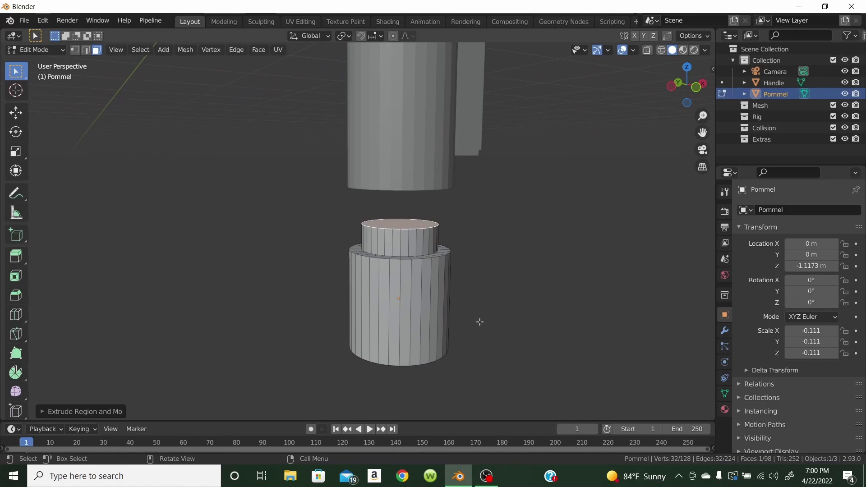
pyautogui.press('KP_1')
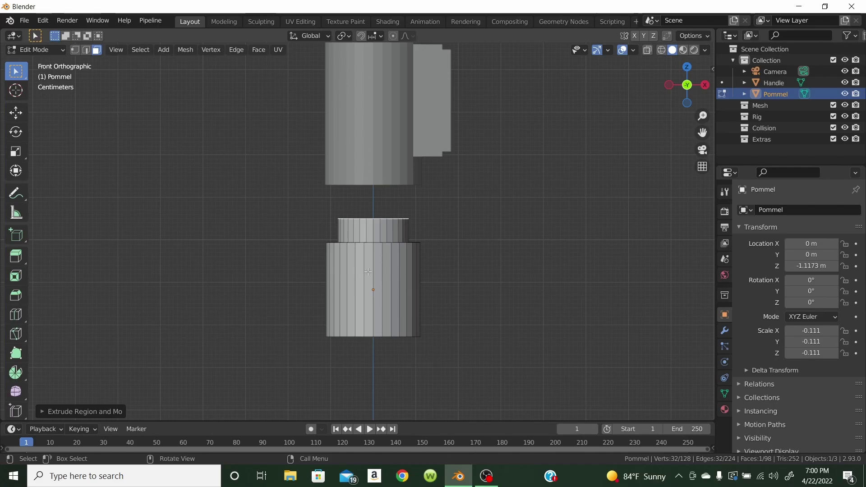
pyautogui.click(368, 272)
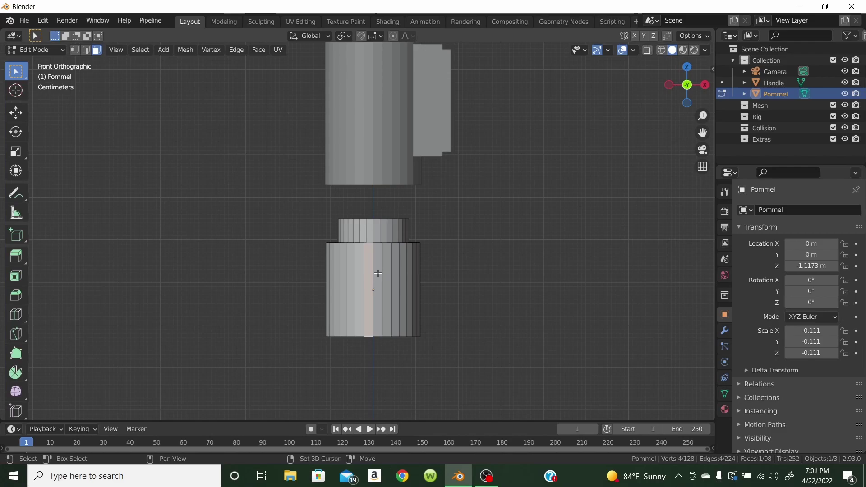
pyautogui.keyDown('shift'); pyautogui.click(378, 272); pyautogui.keyUp('shift')
pyautogui.moveTo(417, 307); pyautogui.dragTo(370, 312, button='middle')
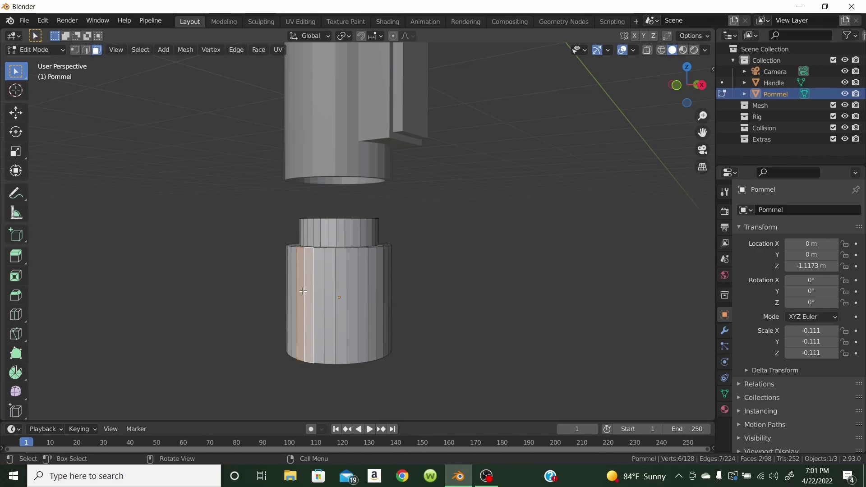
pyautogui.keyDown('shift'); pyautogui.click(341, 291); pyautogui.keyUp('shift')
pyautogui.keyDown('shift'); pyautogui.click(351, 290); pyautogui.keyUp('shift')
pyautogui.moveTo(409, 314); pyautogui.dragTo(351, 311, button='middle')
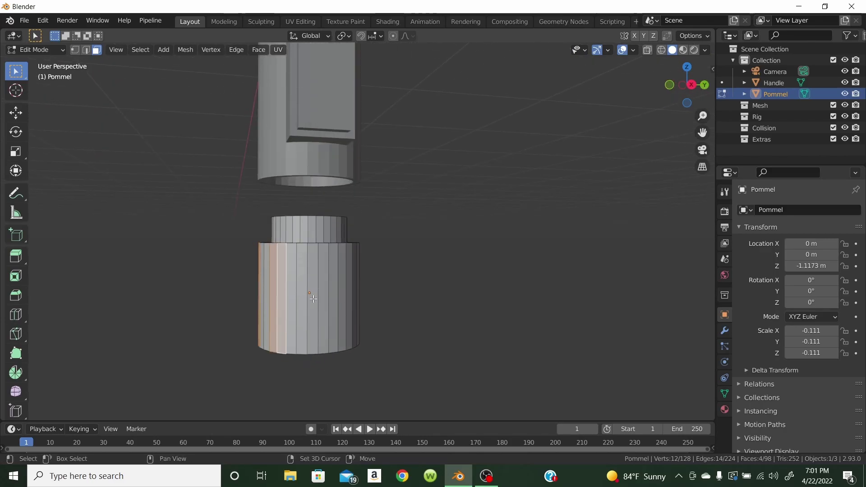
pyautogui.keyDown('shift'); pyautogui.click(314, 296); pyautogui.keyUp('shift')
pyautogui.keyDown('shift'); pyautogui.click(324, 297); pyautogui.keyUp('shift')
# Add three more adjacent side-face pairs around the Pommel's body to the selection, keeping the same two-face gaps
pyautogui.moveTo(392, 333); pyautogui.dragTo(318, 306, button='middle')
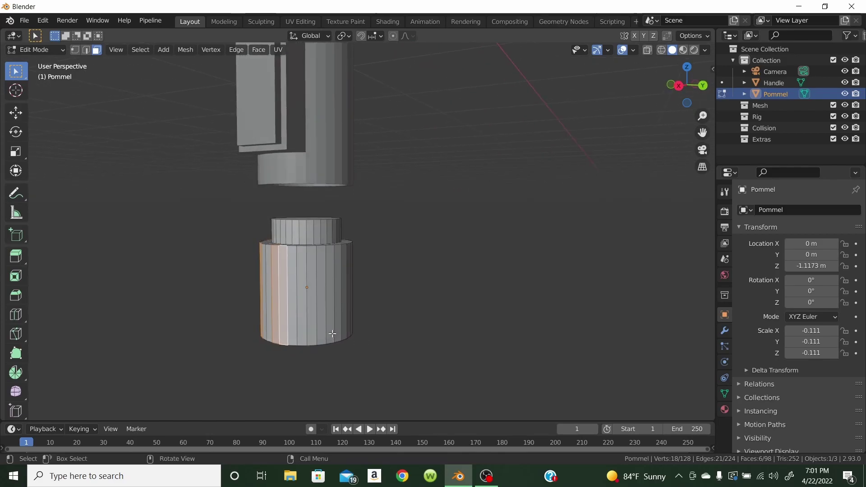
pyautogui.keyDown('shift'); pyautogui.click(321, 302); pyautogui.keyUp('shift')
pyautogui.keyDown('shift'); pyautogui.click(322, 301); pyautogui.keyUp('shift')
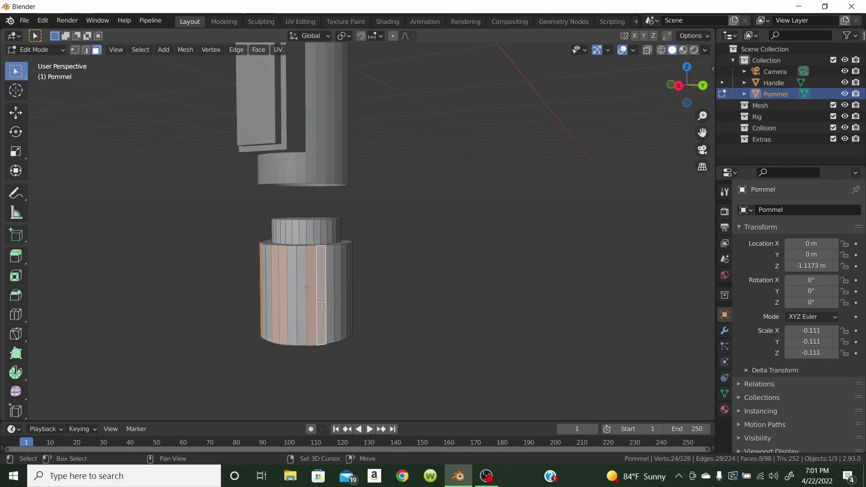
pyautogui.moveTo(375, 280); pyautogui.dragTo(350, 294, button='middle')
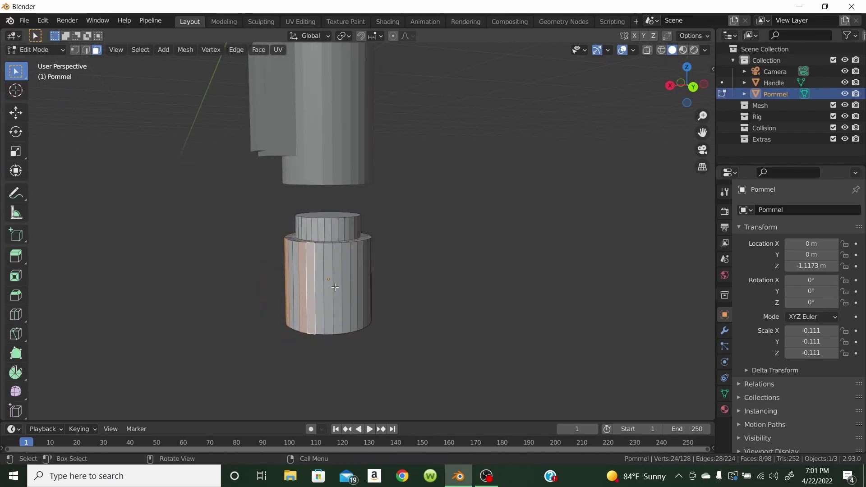
pyautogui.keyDown('shift'); pyautogui.click(337, 286); pyautogui.keyUp('shift')
pyautogui.keyDown('shift'); pyautogui.click(346, 284); pyautogui.keyUp('shift')
pyautogui.moveTo(440, 360); pyautogui.dragTo(342, 357, button='middle')
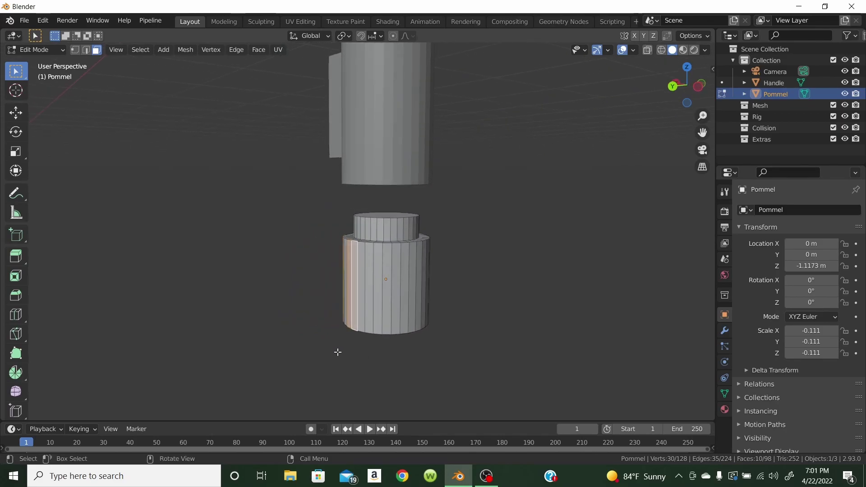
pyautogui.keyDown('shift'); pyautogui.click(378, 285); pyautogui.keyUp('shift')
pyautogui.keyDown('shift'); pyautogui.click(387, 285); pyautogui.keyUp('shift')
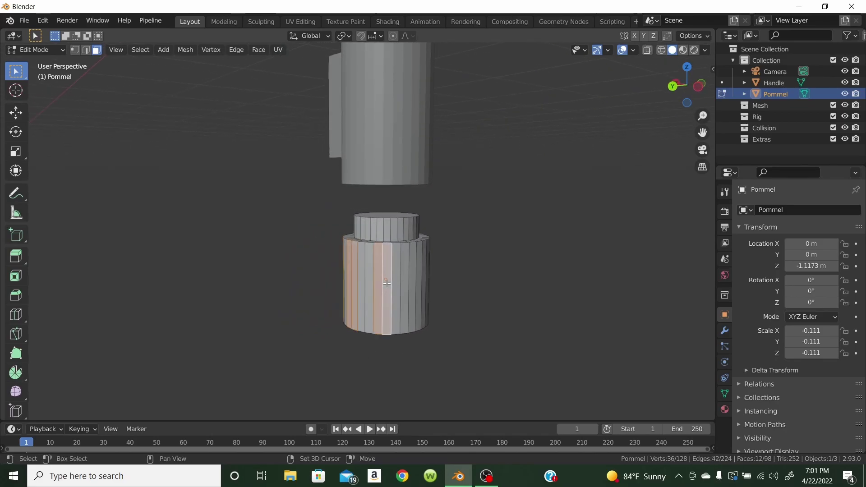
# Add the last two adjacent side-face pairs to the selection, completing eight evenly spaced pairs around the Pommel
pyautogui.moveTo(563, 305); pyautogui.dragTo(404, 289, button='middle')
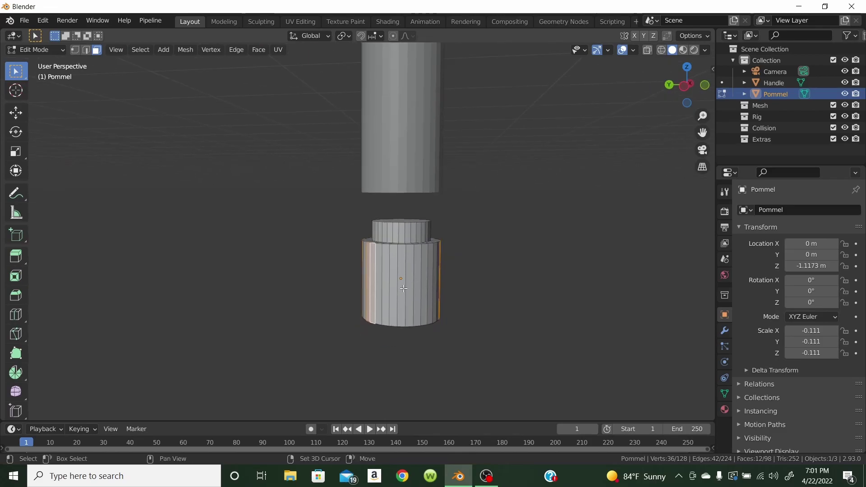
pyautogui.keyDown('shift'); pyautogui.click(396, 288); pyautogui.keyUp('shift')
pyautogui.keyDown('shift'); pyautogui.click(406, 286); pyautogui.keyUp('shift')
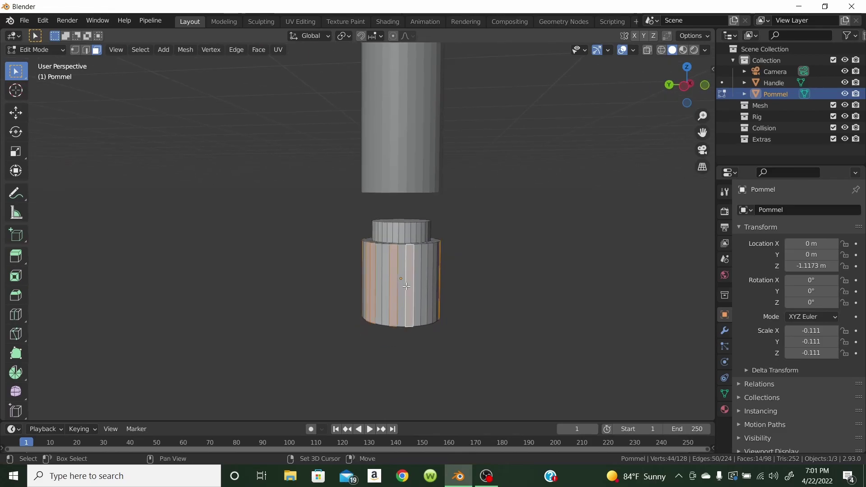
pyautogui.keyDown('shift'); pyautogui.click(412, 289); pyautogui.keyUp('shift')
pyautogui.keyDown('shift'); pyautogui.click(403, 294); pyautogui.keyUp('shift')
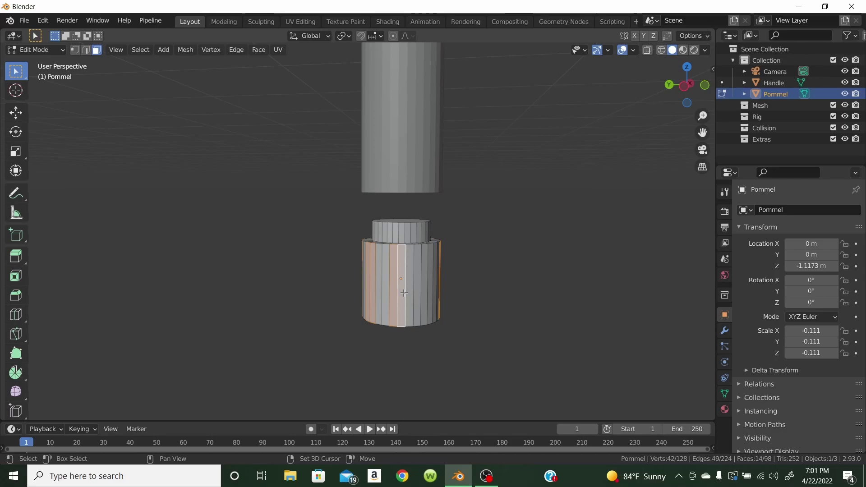
pyautogui.keyDown('shift'); pyautogui.click(426, 292); pyautogui.keyUp('shift')
pyautogui.keyDown('shift'); pyautogui.click(428, 292); pyautogui.keyUp('shift')
pyautogui.keyDown('shift'); pyautogui.click(425, 294); pyautogui.keyUp('shift')
pyautogui.keyDown('shift'); pyautogui.click(430, 293); pyautogui.keyUp('shift')
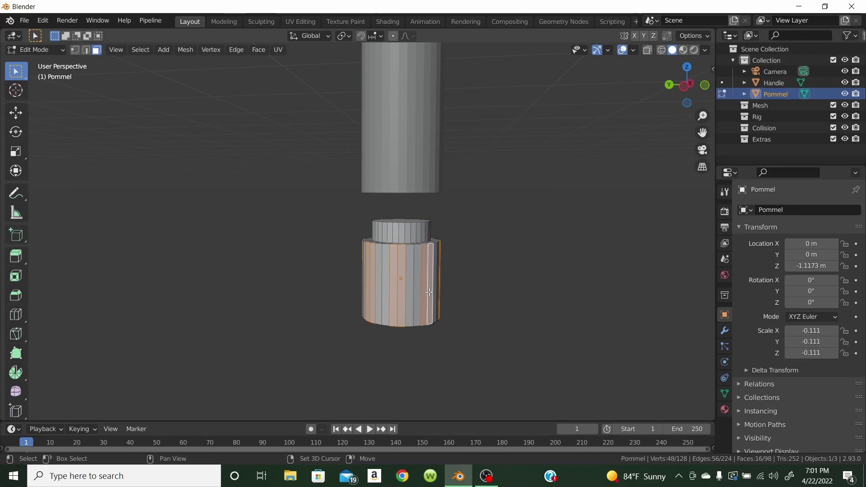
# Inset the eight selected face pairs on the Pommel's side by about 0.07 m
pyautogui.moveTo(450, 296); pyautogui.dragTo(369, 265, button='middle')
pyautogui.scroll(-1, 369, 265)
pyautogui.press('KP_1')
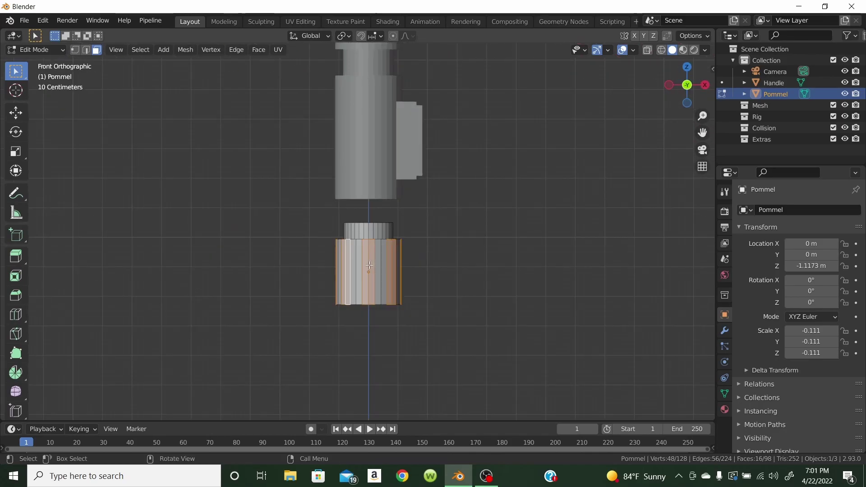
pyautogui.moveTo(443, 245); pyautogui.dragTo(488, 253, button='middle')
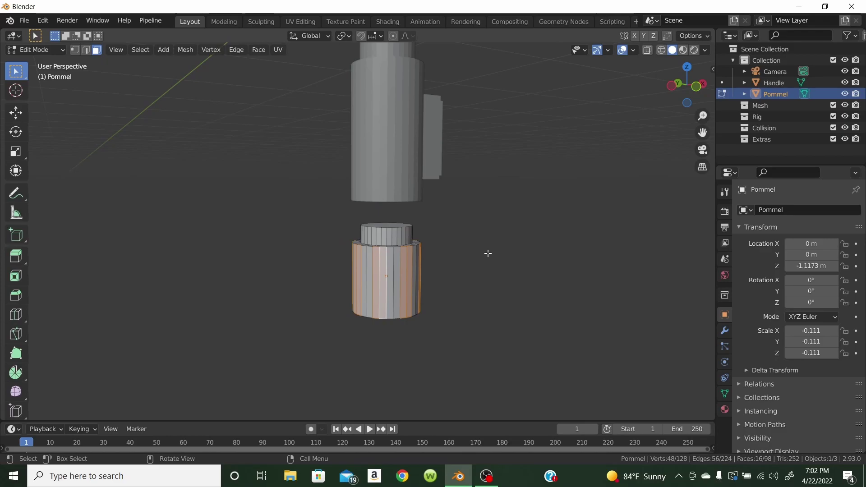
pyautogui.press('i')
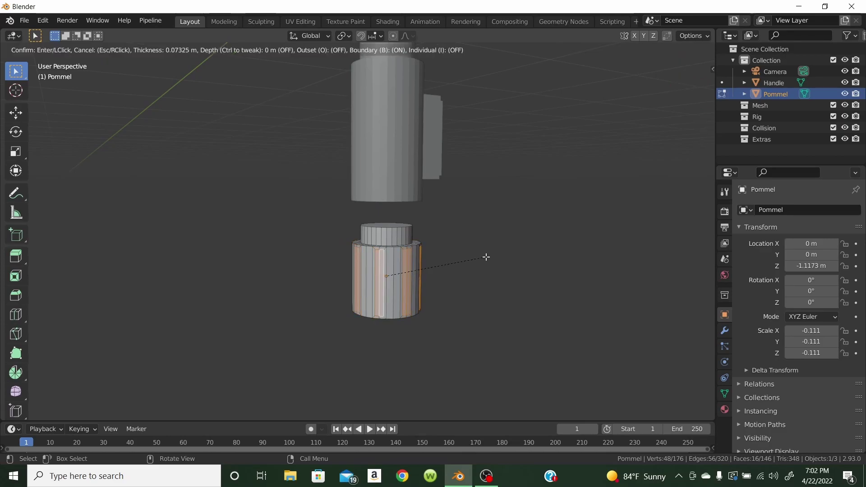
pyautogui.click(486, 258)
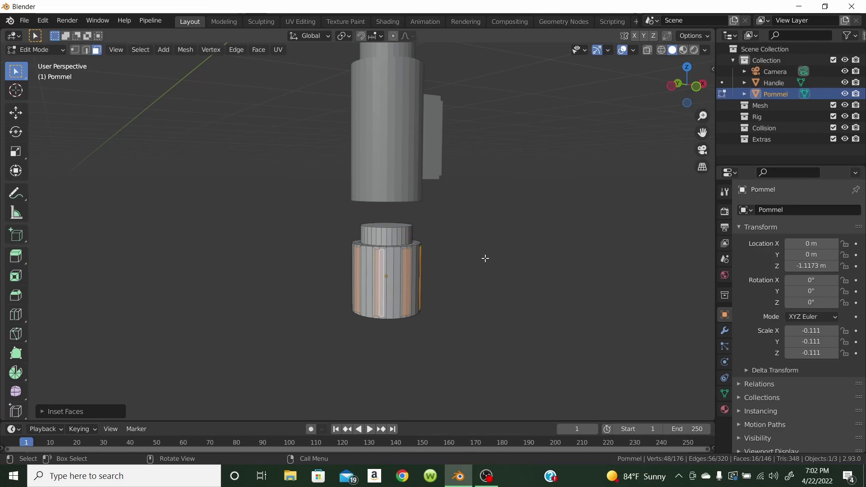
# Extrude the eight inset side regions outward along their normals to form raised grip ridges around the Pommel
pyautogui.press('e')
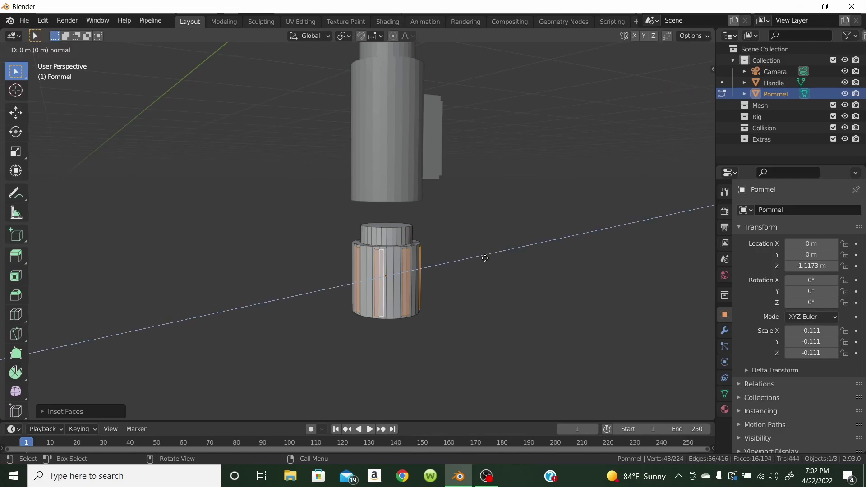
pyautogui.rightClick(485, 258)
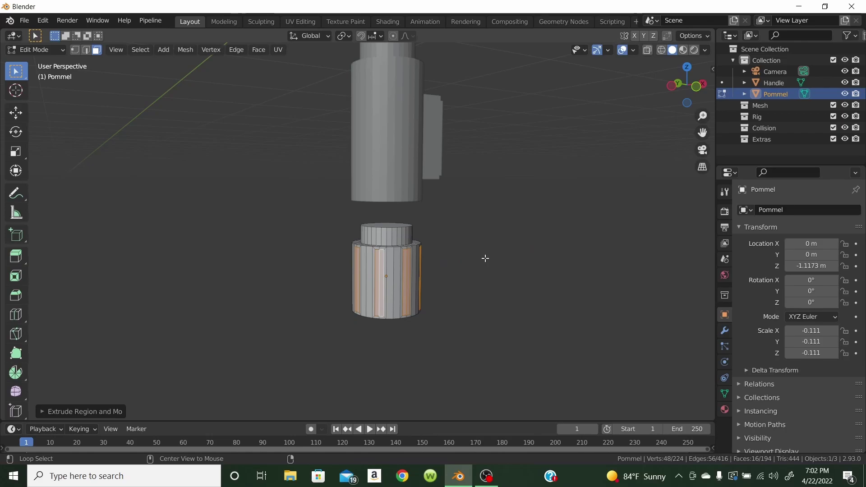
pyautogui.hotkey('alt', 'e')
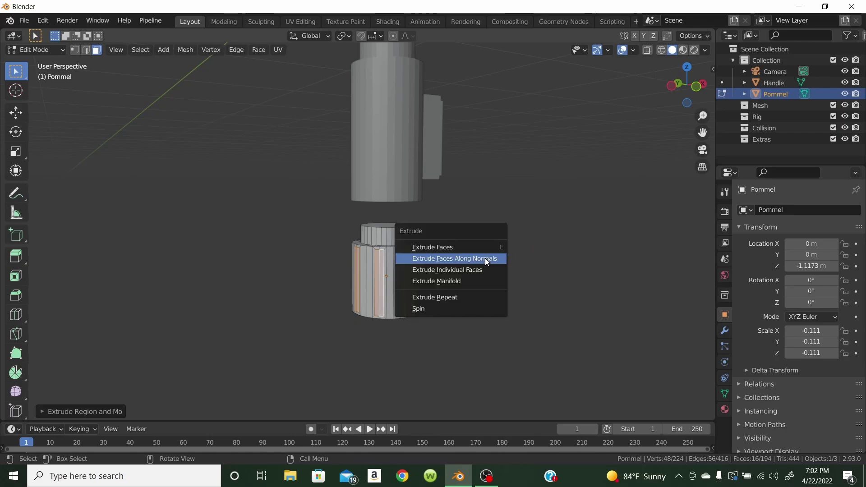
pyautogui.click(485, 258)
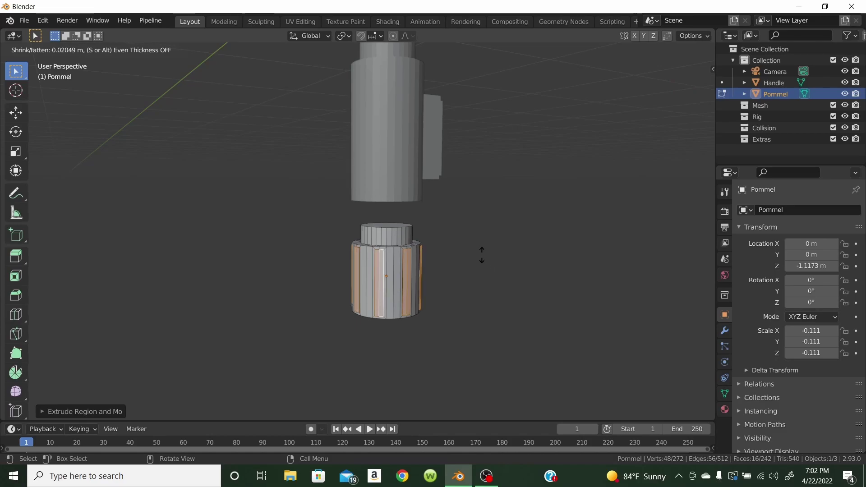
pyautogui.click(446, 235)
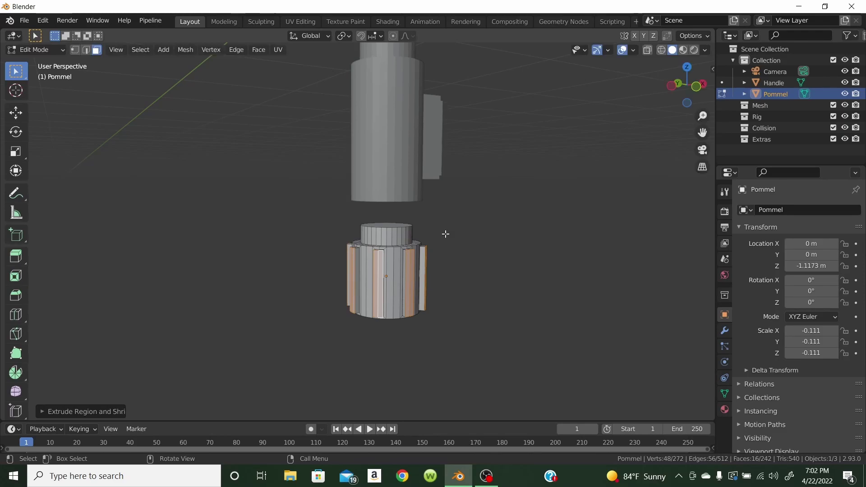
# Select the Pommel's bottom face and inset it by about 0.2 m
pyautogui.moveTo(460, 263); pyautogui.dragTo(223, 316, button='middle')
pyautogui.moveTo(382, 302); pyautogui.dragTo(381, 180, button='middle')
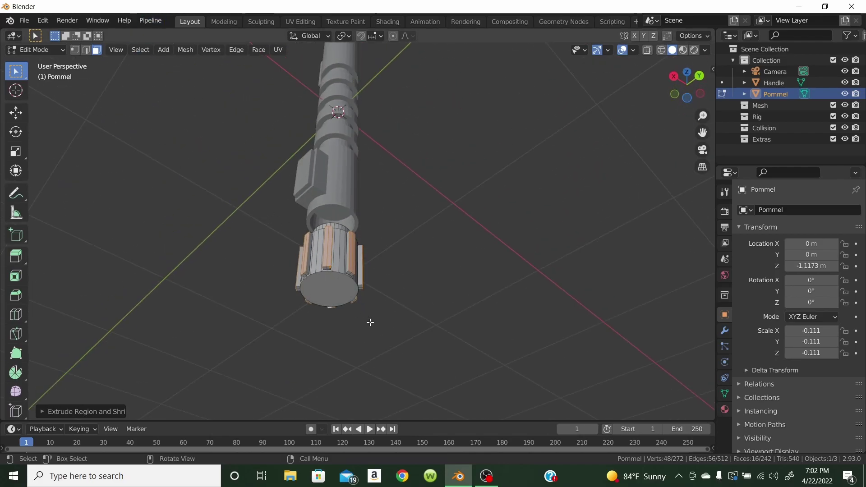
pyautogui.click(315, 287)
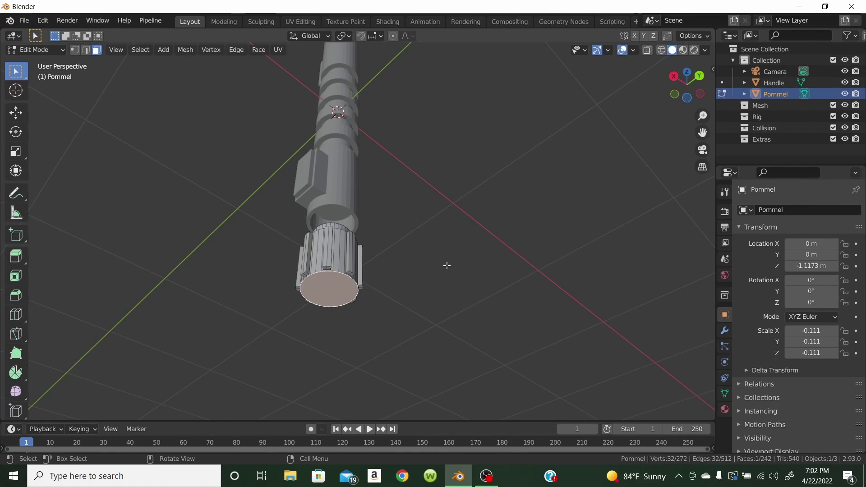
pyautogui.press('e')
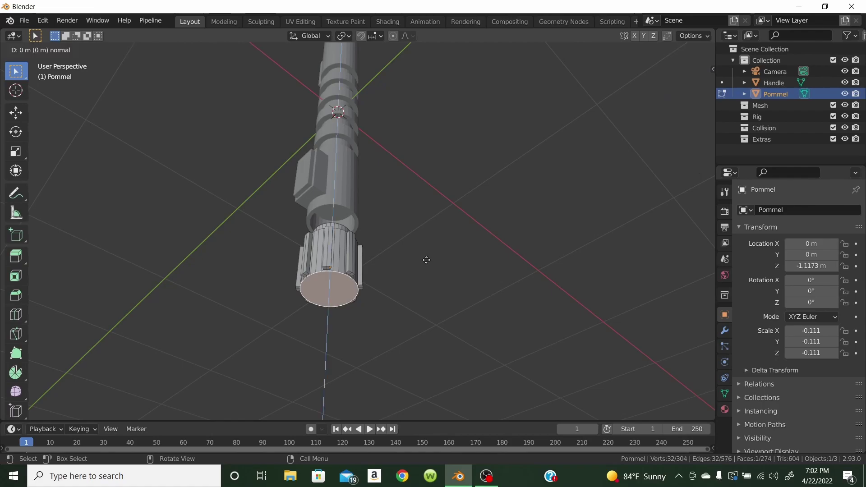
pyautogui.rightClick(427, 260)
pyautogui.press('i')
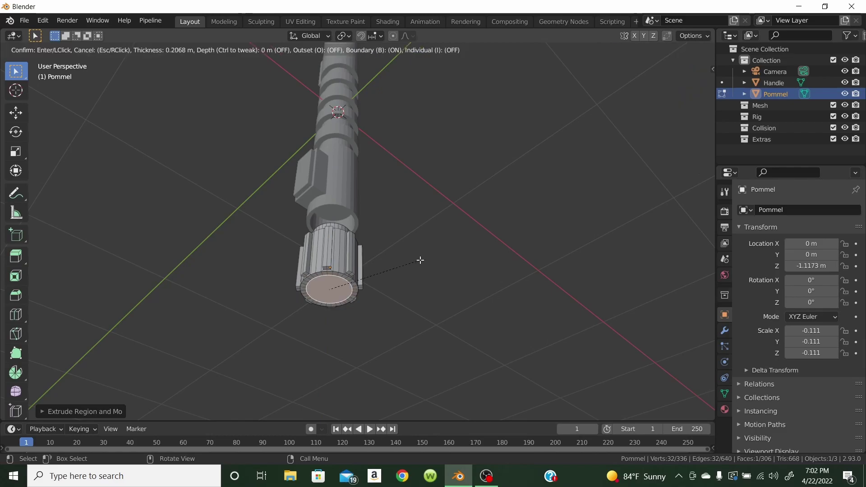
pyautogui.click(421, 259)
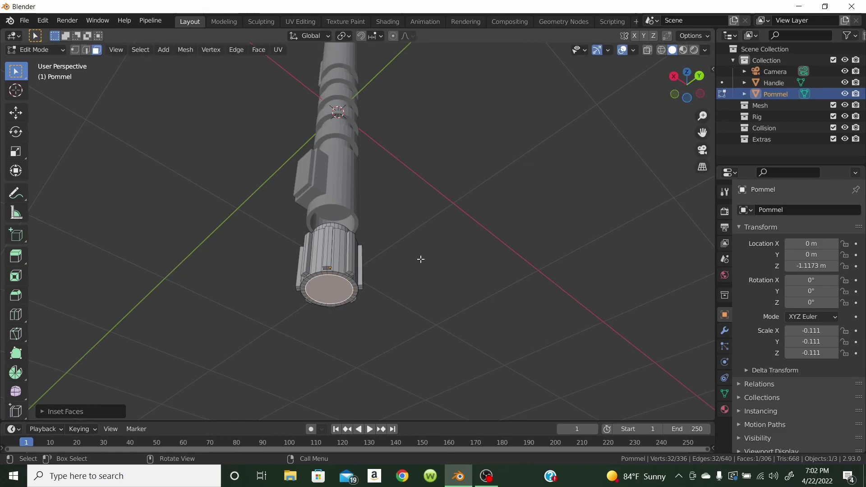
# Extrude the Pommel's inset bottom face downward by about 0.024 m
pyautogui.press('e')
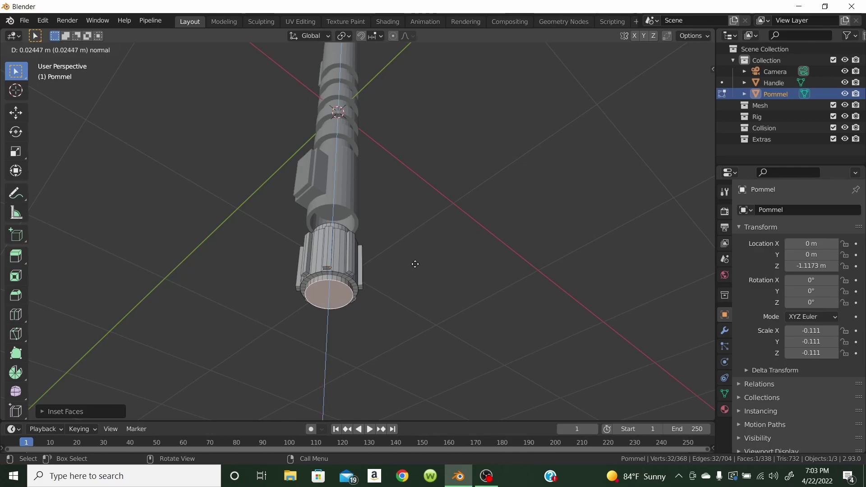
pyautogui.click(413, 264)
pyautogui.moveTo(414, 265)
pyautogui.mouseDown(button='middle')
pyautogui.moveTo(406, 311)
pyautogui.moveTo(421, 253)
pyautogui.mouseUp(button='middle')
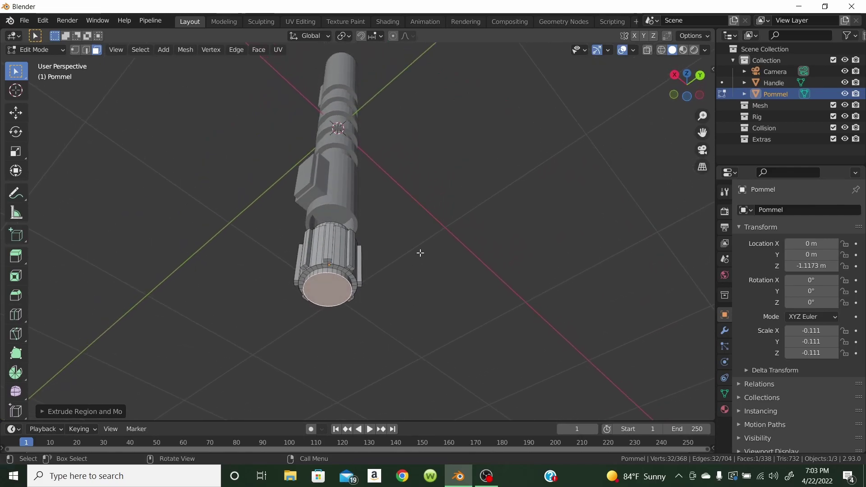
# Extrude the Pommel's bottom face in place and scale the new face outward by a factor of about 1.20
pyautogui.press('KP_7')
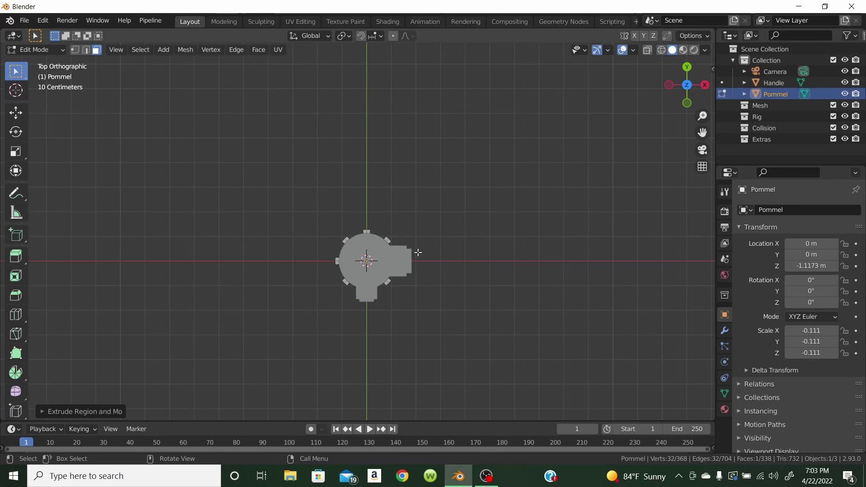
pyautogui.press('ctrl+KP_7')
pyautogui.scroll(3, 486, 183)
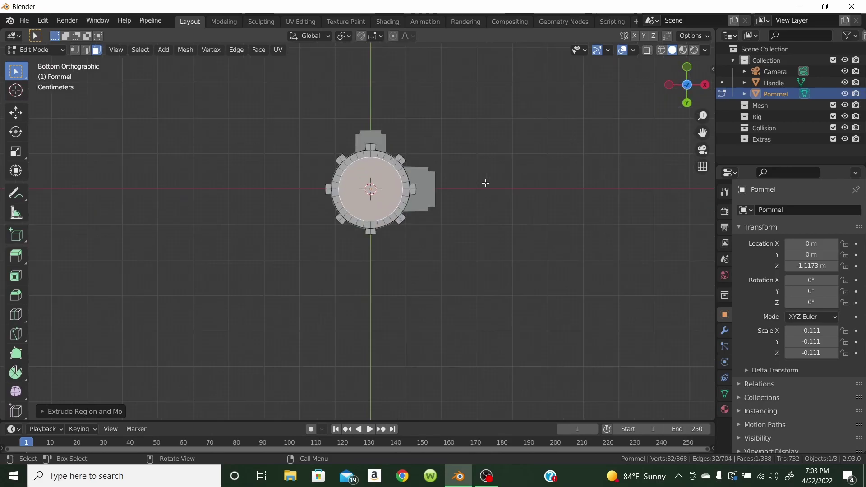
pyautogui.scroll(1, 486, 183)
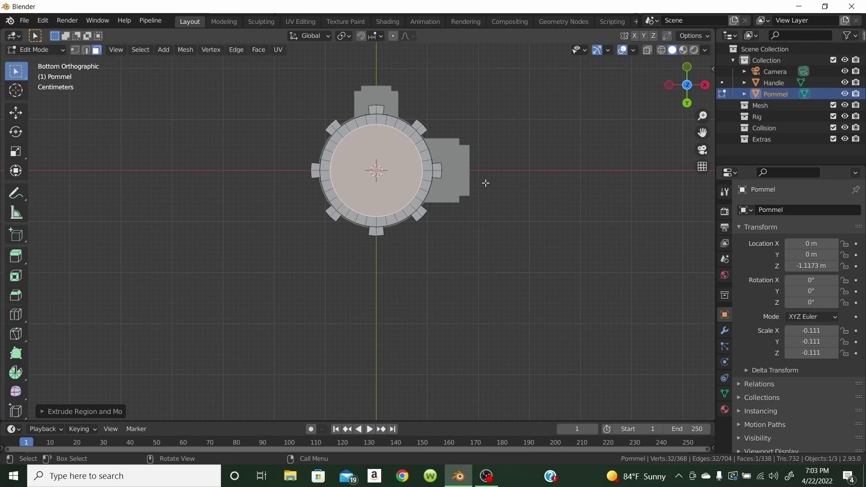
pyautogui.press('e')
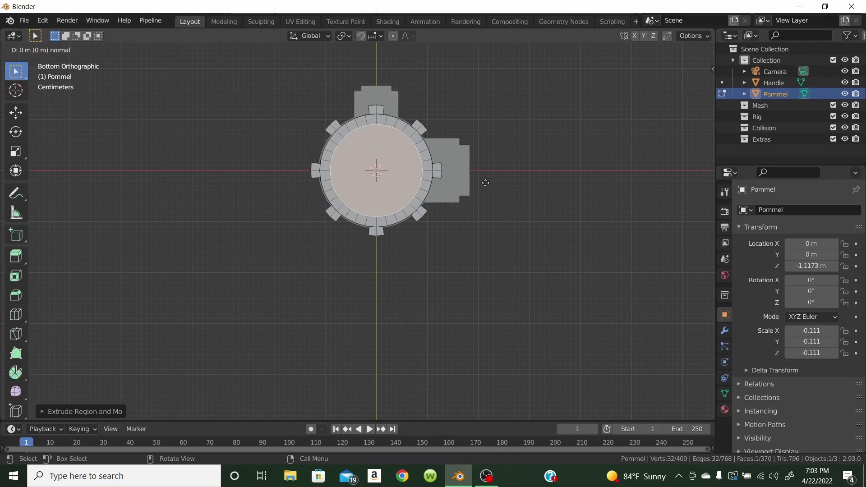
pyautogui.press('s')
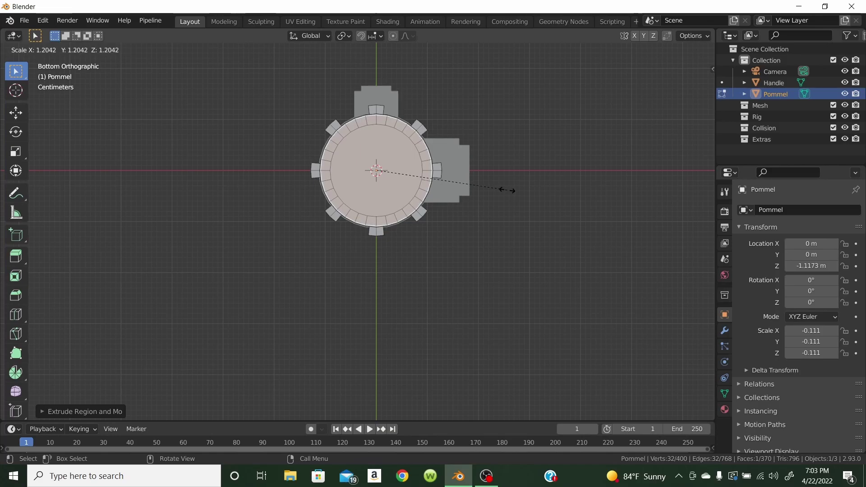
pyautogui.click(508, 191)
# Extrude the Pommel's widened bottom face downward by about 0.025 m to form a ring
pyautogui.moveTo(506, 185); pyautogui.dragTo(499, 266, button='middle')
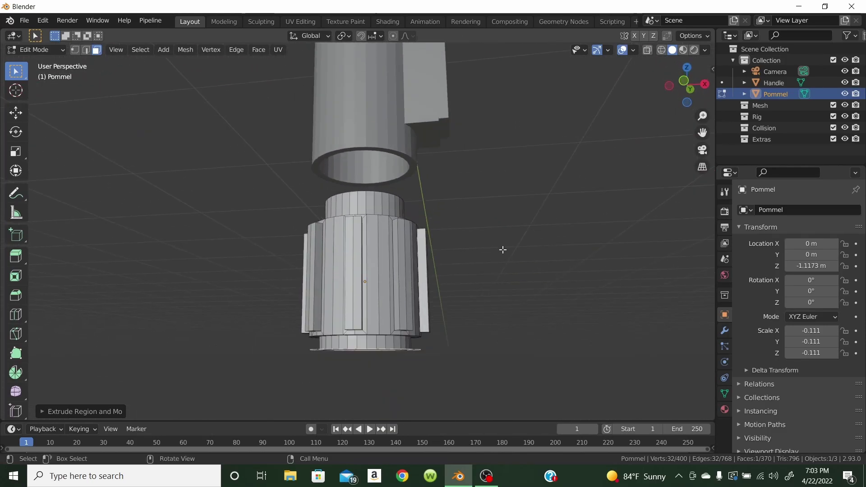
pyautogui.press('e')
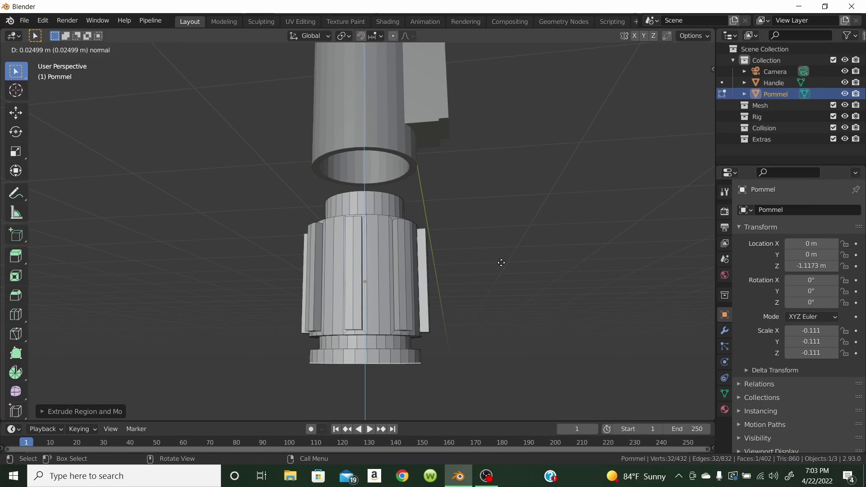
pyautogui.click(501, 262)
# Inset the Pommel's bottom face by about 0.14 m and extrude the inset face downward by about 0.02 m
pyautogui.moveTo(500, 259); pyautogui.dragTo(514, 172, button='middle')
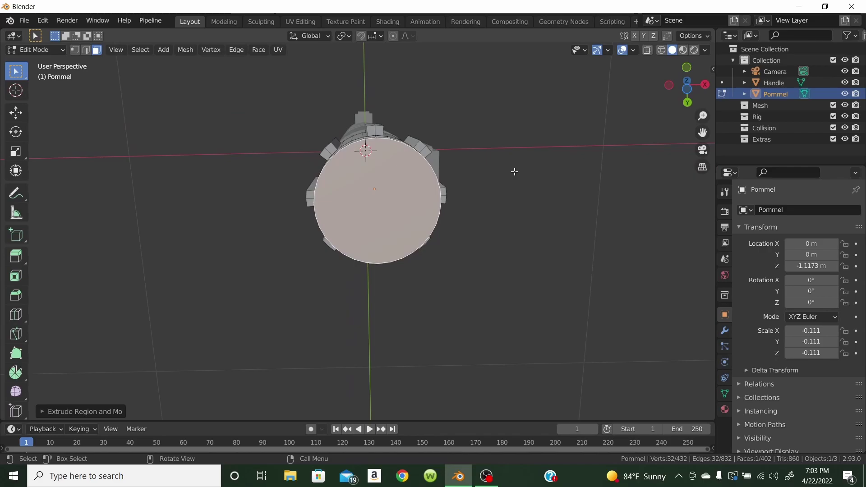
pyautogui.press('i')
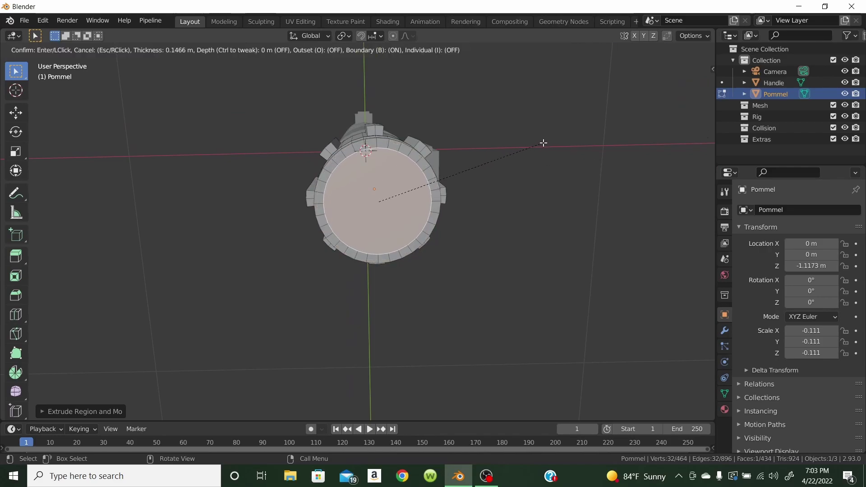
pyautogui.click(544, 142)
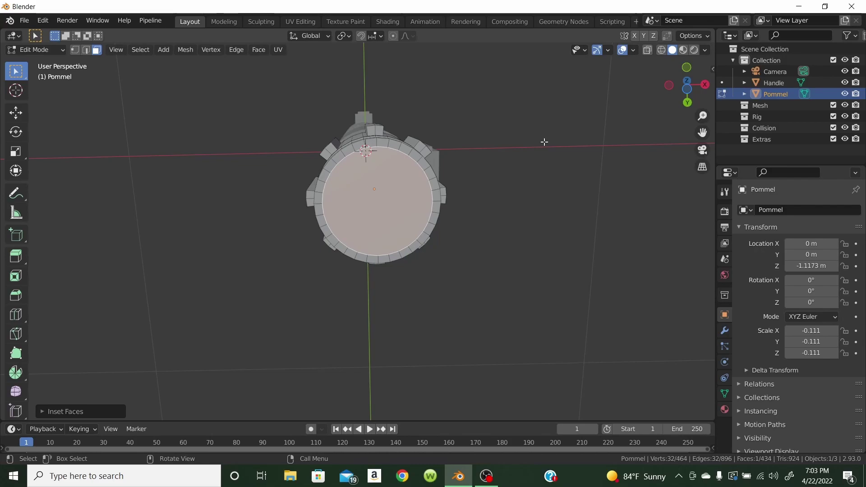
pyautogui.moveTo(544, 142); pyautogui.dragTo(530, 199, button='middle')
pyautogui.press('e')
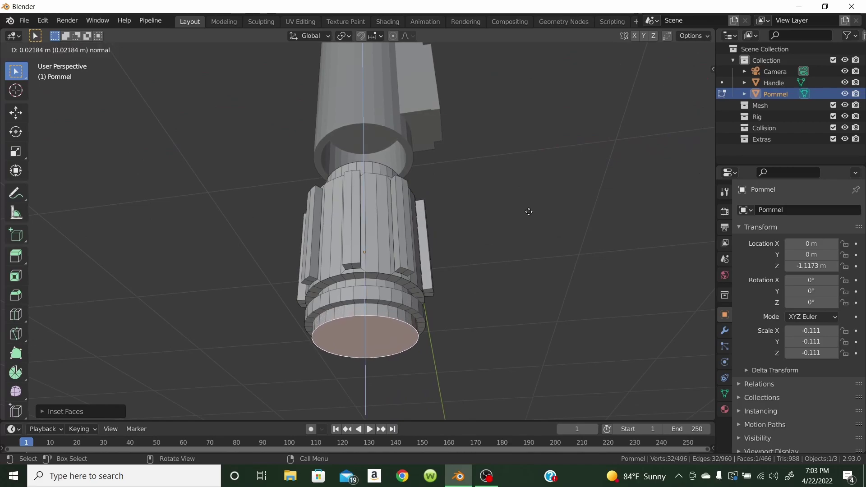
pyautogui.click(528, 210)
# Extrude the Pommel's narrowed bottom face in place and scale it outward by a factor of about 1.17
pyautogui.moveTo(529, 206); pyautogui.dragTo(536, 157, button='middle')
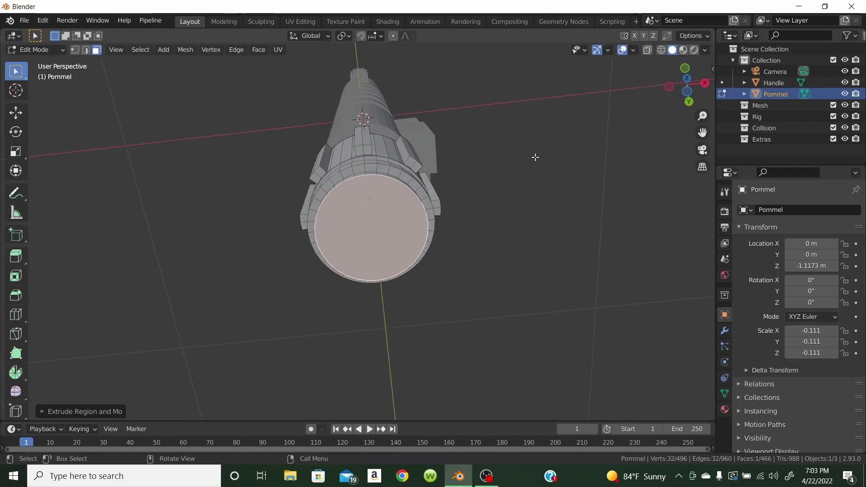
pyautogui.press('i')
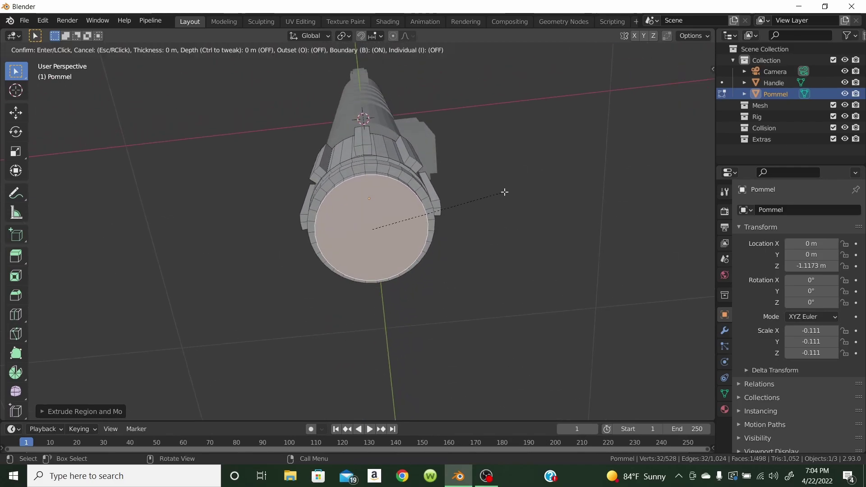
pyautogui.press('Escape')
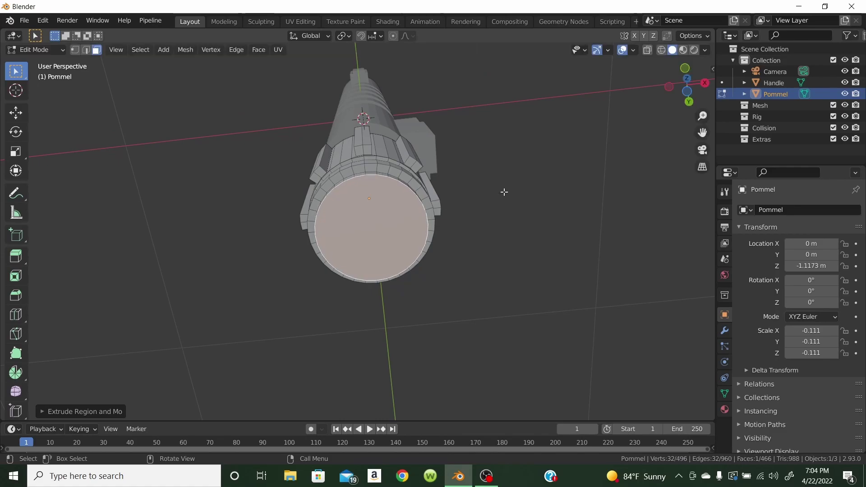
pyautogui.press('e')
pyautogui.press('s')
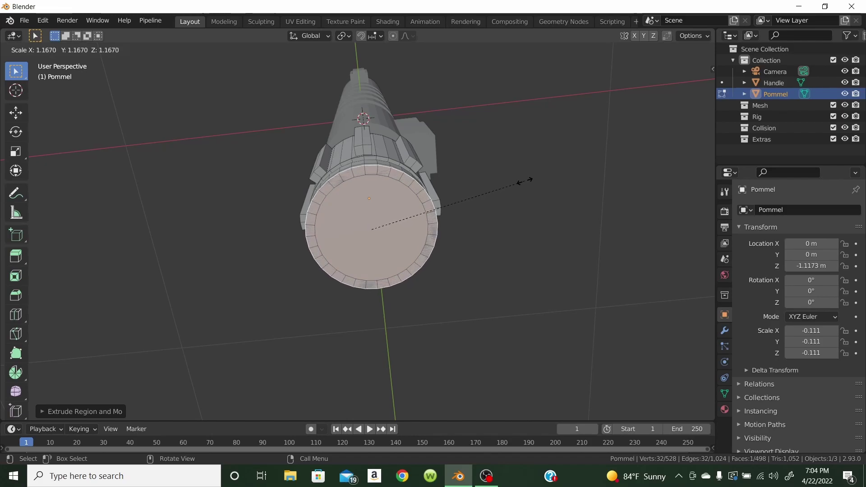
pyautogui.click(520, 182)
# Extrude the Pommel's widened bottom face downward by about 0.071 m to form the end cap
pyautogui.moveTo(524, 180); pyautogui.dragTo(526, 232, button='middle')
pyautogui.press('e')
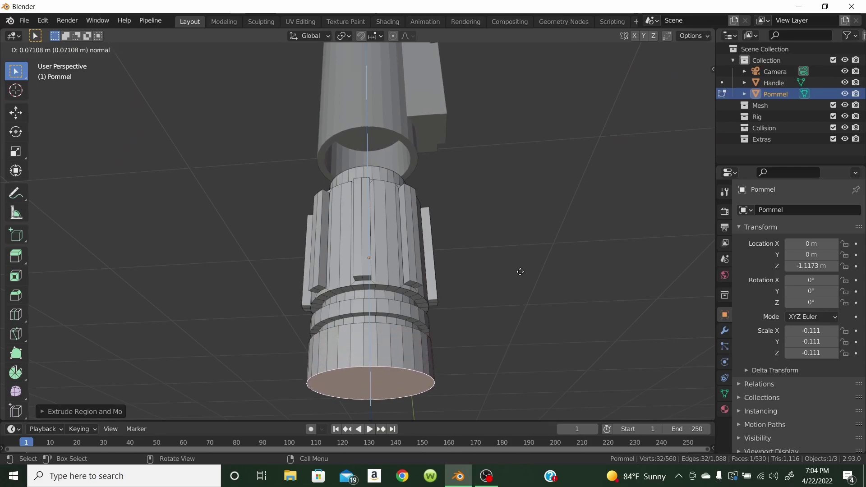
pyautogui.click(520, 272)
# Select the entire Pommel mesh and move it up along Z until its neck sits inside the Handle and its body meets the Handle's end
pyautogui.moveTo(520, 272); pyautogui.dragTo(480, 291, button='middle')
pyautogui.scroll(-3, 479, 290)
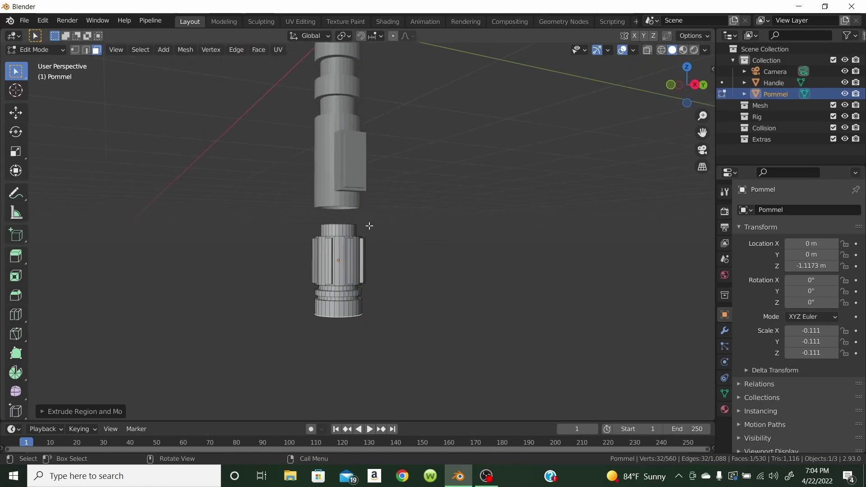
pyautogui.moveTo(535, 207); pyautogui.dragTo(469, 147, button='middle')
pyautogui.moveTo(443, 176); pyautogui.dragTo(443, 247, button='middle')
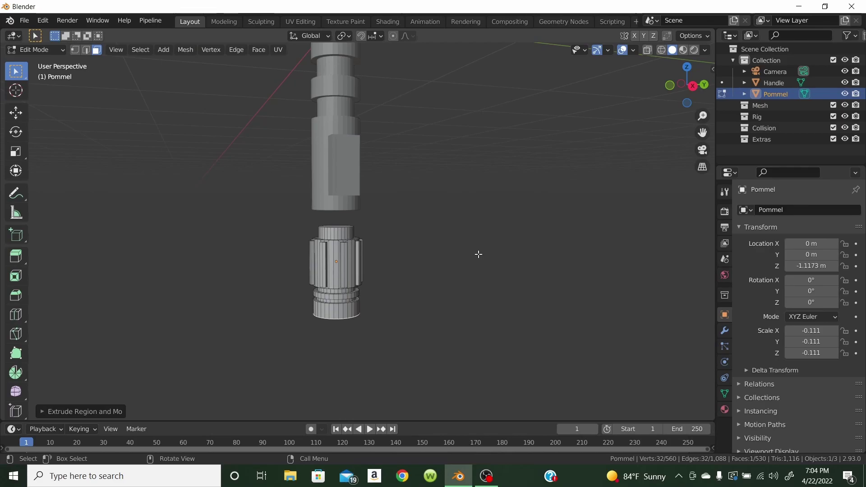
pyautogui.press('a')
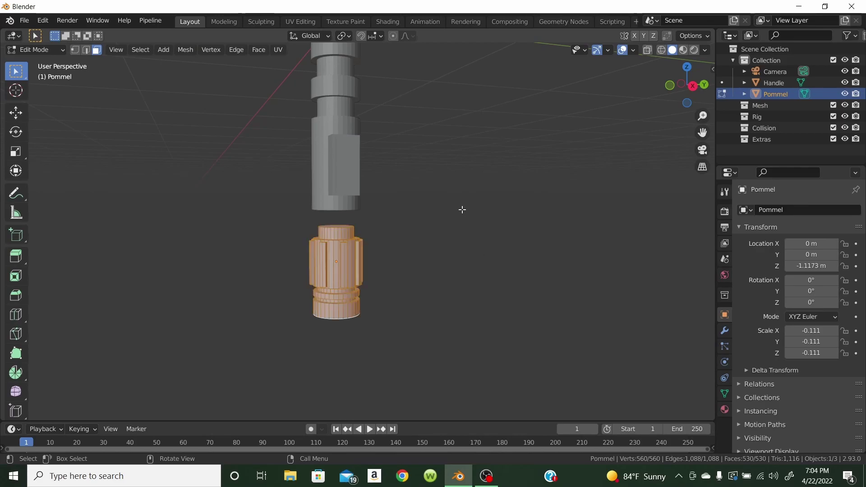
pyautogui.click(16, 113)
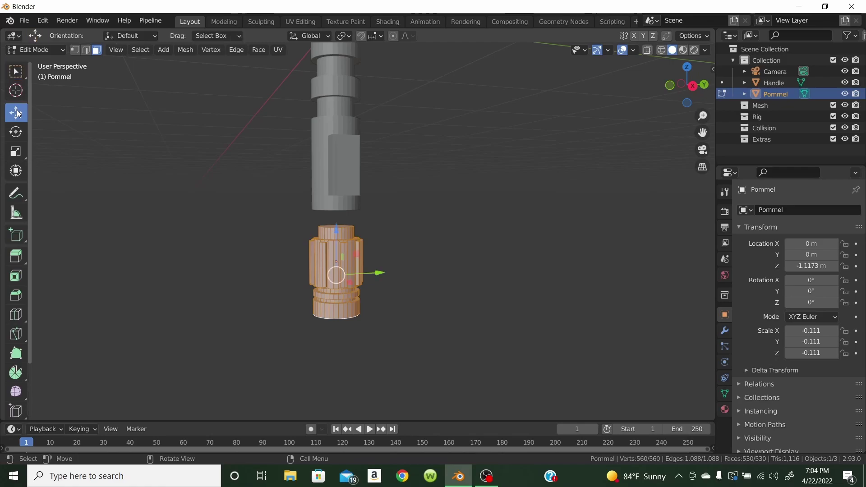
pyautogui.moveTo(338, 224)
pyautogui.mouseDown()
pyautogui.moveTo(338, 233)
pyautogui.moveTo(338, 216)
pyautogui.mouseUp()
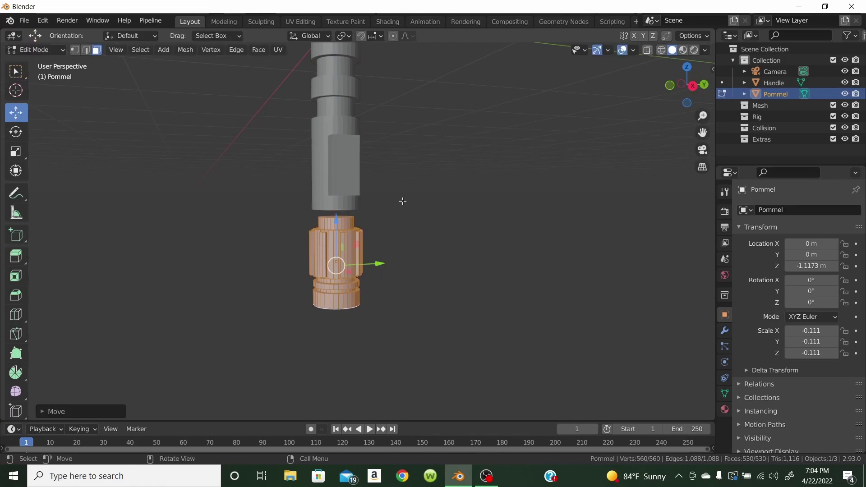
pyautogui.scroll(5, 458, 205)
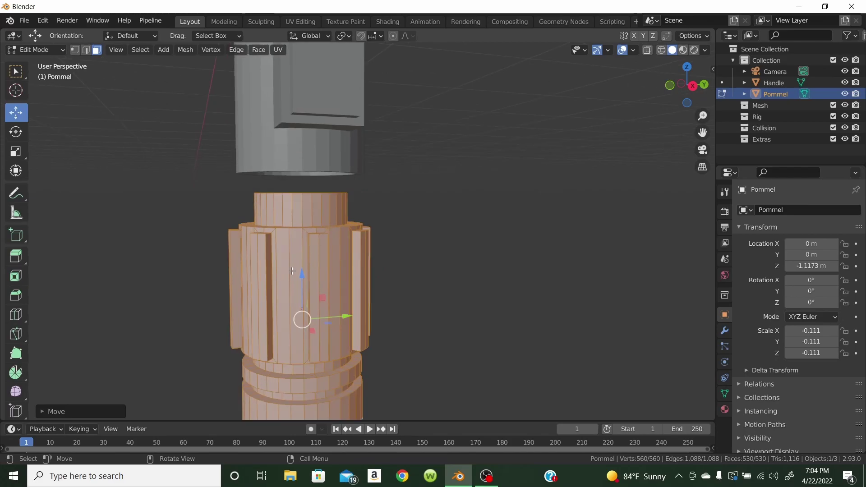
pyautogui.moveTo(299, 273); pyautogui.dragTo(303, 223)
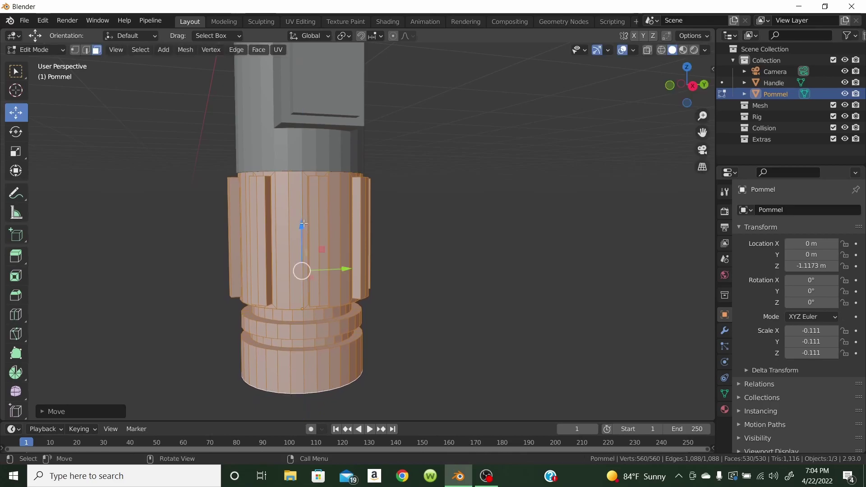
# Deselect the Pommel's geometry and return to Object Mode
pyautogui.click(445, 187)
pyautogui.moveTo(445, 188); pyautogui.dragTo(492, 206, button='middle')
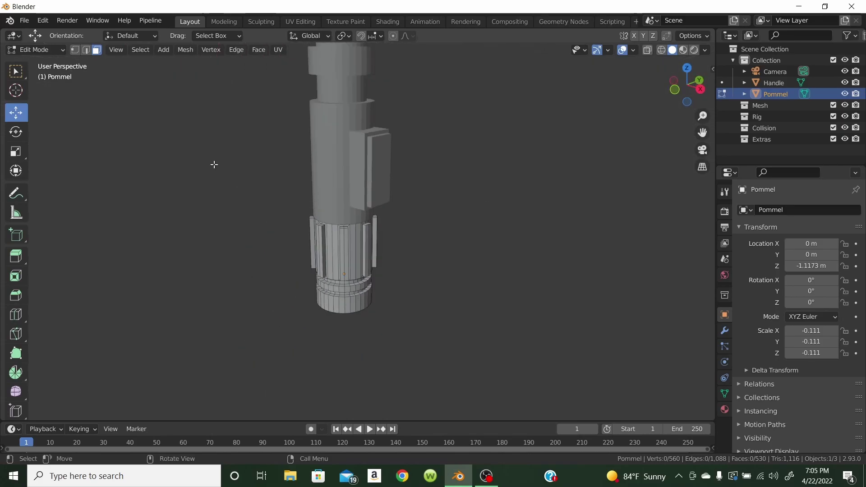
pyautogui.click(56, 52)
pyautogui.click(56, 62)
# Add a cylinder mesh at the world origin, working in the front orthographic view
pyautogui.moveTo(544, 196); pyautogui.dragTo(468, 209, button='middle')
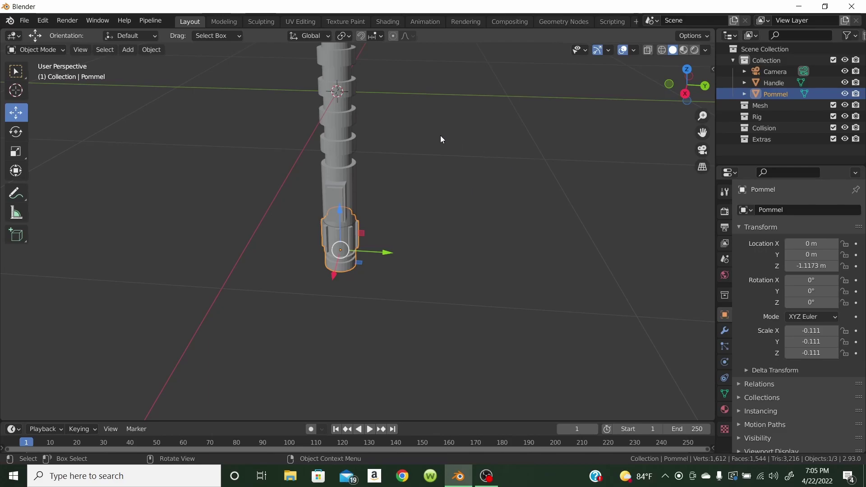
pyautogui.scroll(-2, 502, 126)
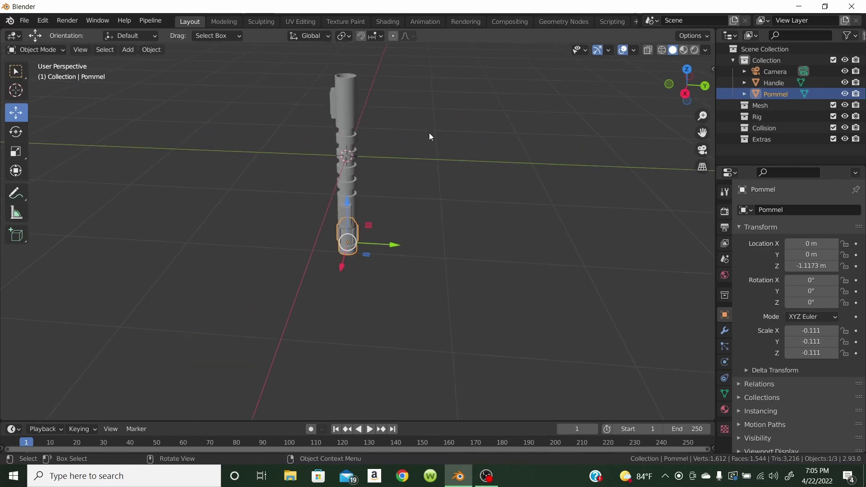
pyautogui.press('KP_1')
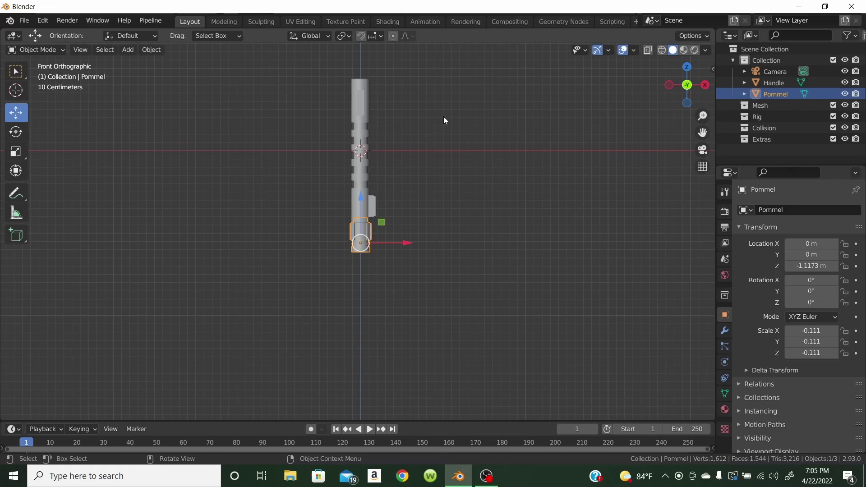
pyautogui.scroll(2, 524, 131)
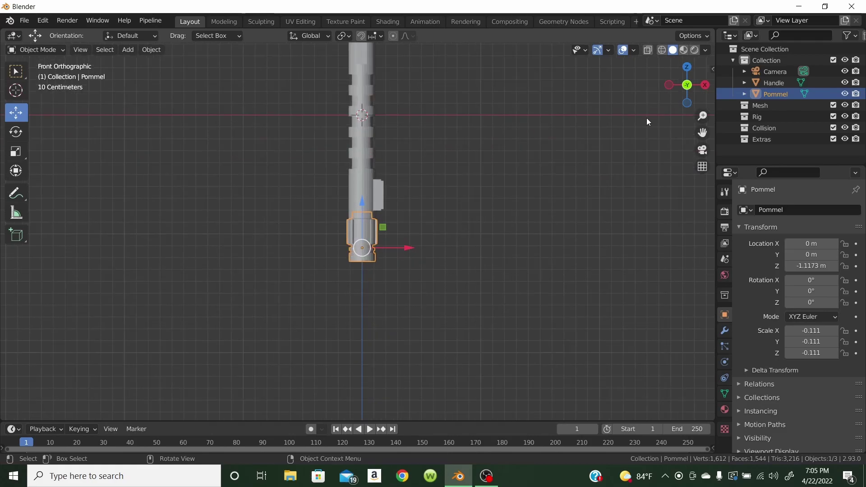
pyautogui.moveTo(698, 130); pyautogui.dragTo(699, 295)
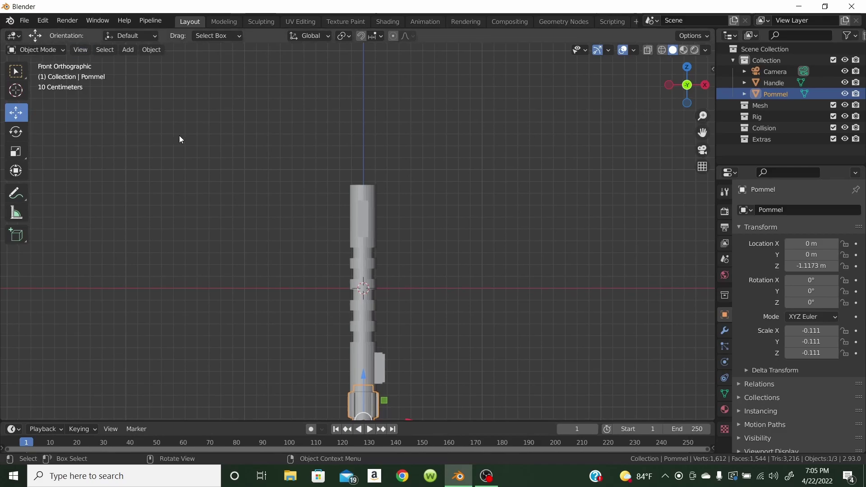
pyautogui.hotkey('shift', 'a')
pyautogui.moveTo(180, 136)
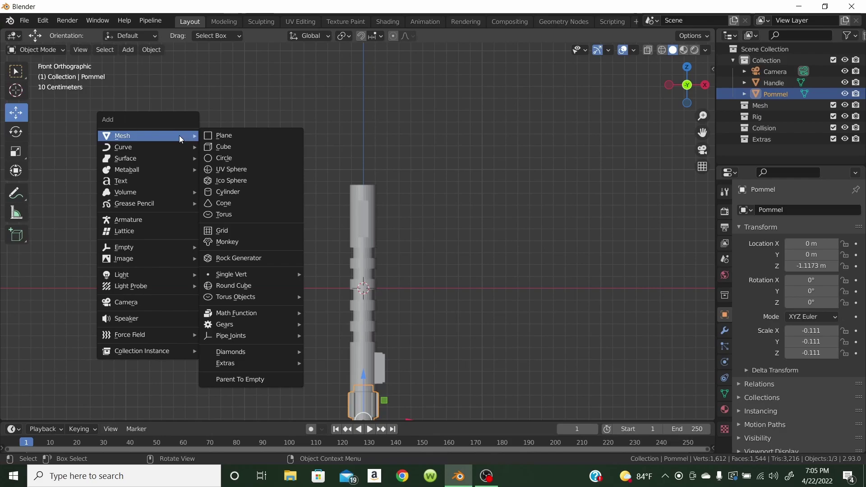
pyautogui.click(228, 193)
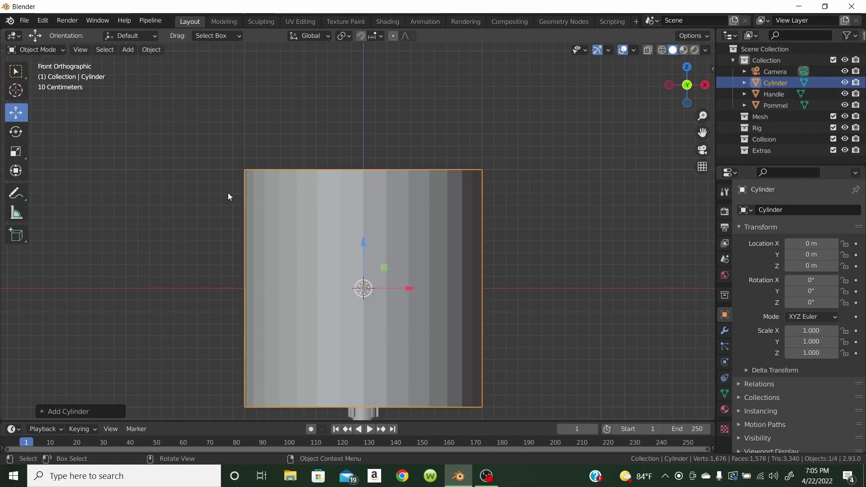
# Scale the new cylinder uniformly to about 0.122 and move it up along Z to about 1.116 m, above the Handle
pyautogui.scroll(-2, 577, 261)
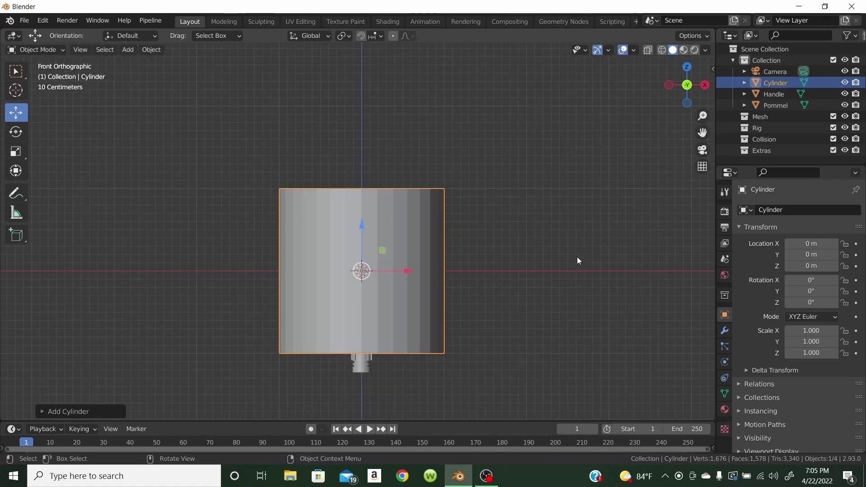
pyautogui.press('s')
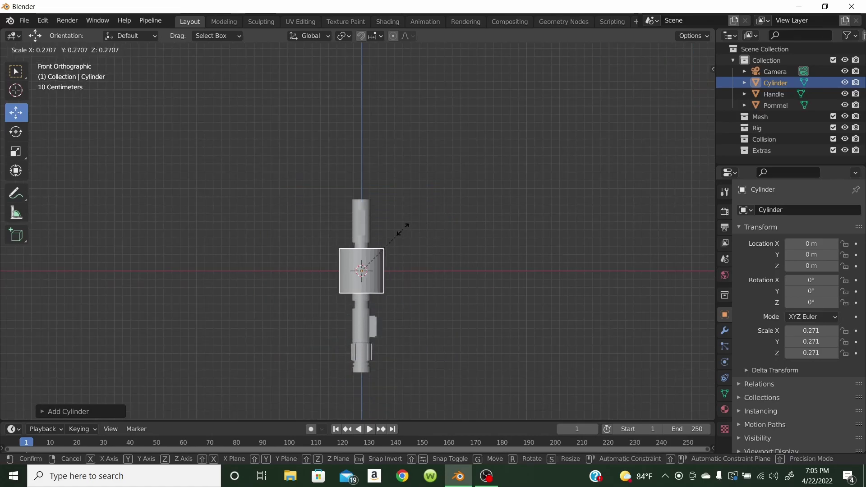
pyautogui.click(370, 245)
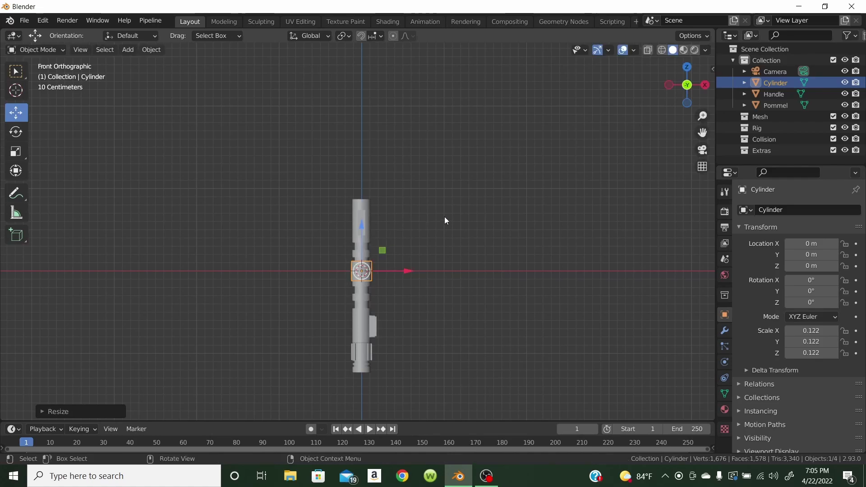
pyautogui.moveTo(360, 224); pyautogui.dragTo(358, 131)
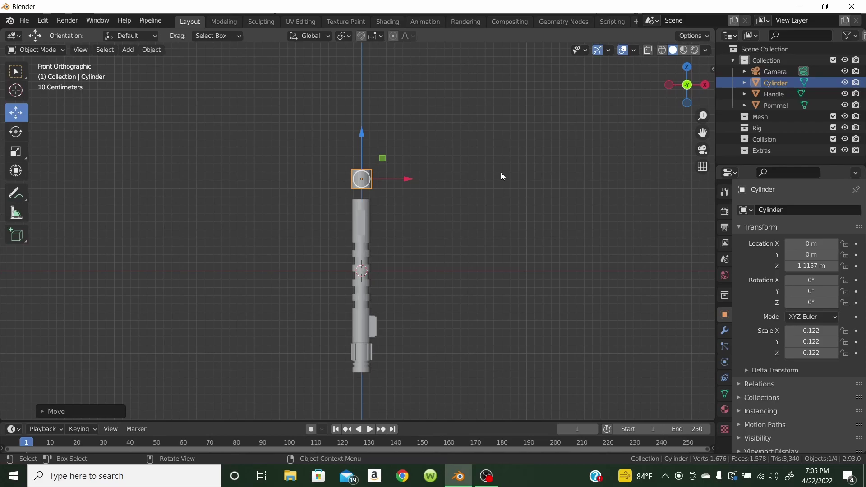
# Scale the new cylinder down uniformly to about 0.111, judging its diameter against the hilt from the top view
pyautogui.press('KP_7')
pyautogui.scroll(8, 494, 359)
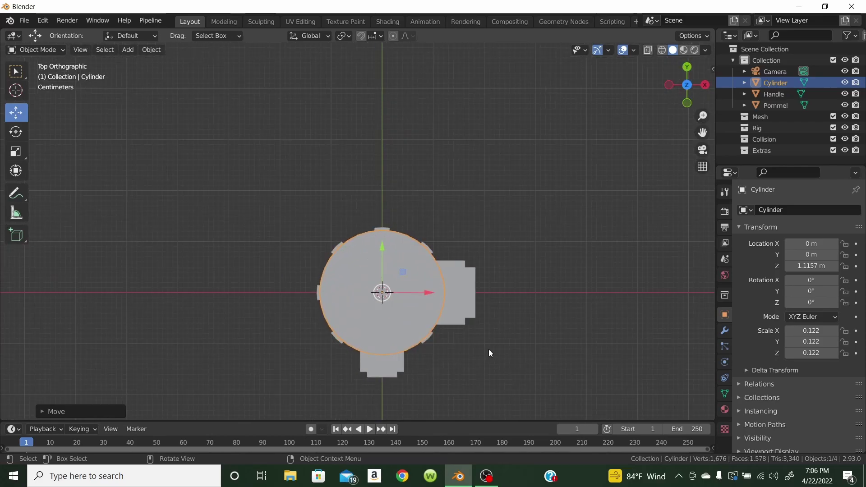
pyautogui.press('s')
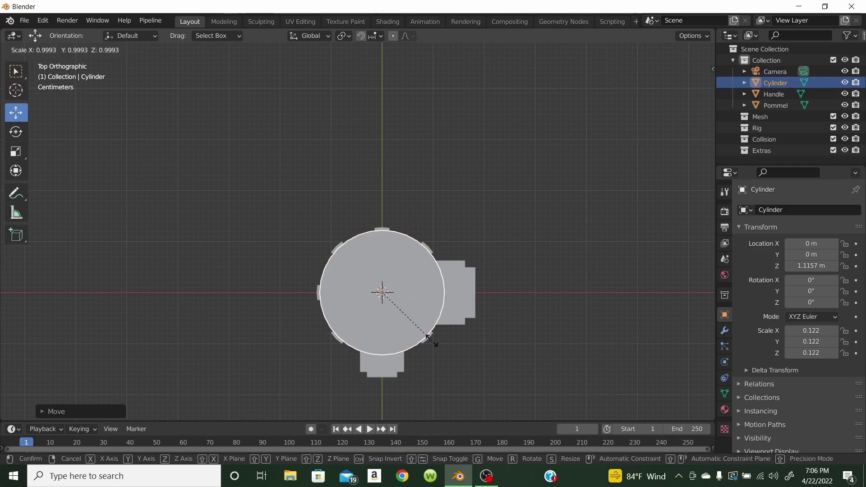
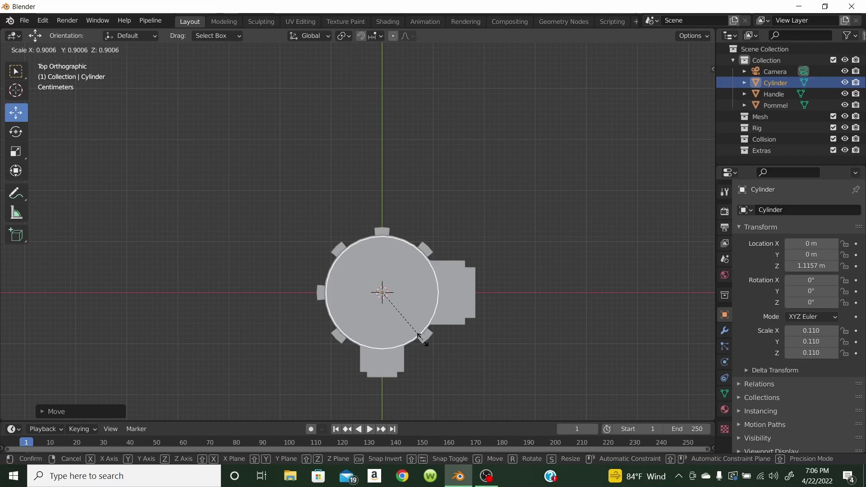
pyautogui.click(424, 340)
pyautogui.moveTo(512, 329); pyautogui.dragTo(517, 256, button='middle')
pyautogui.scroll(-5, 522, 156)
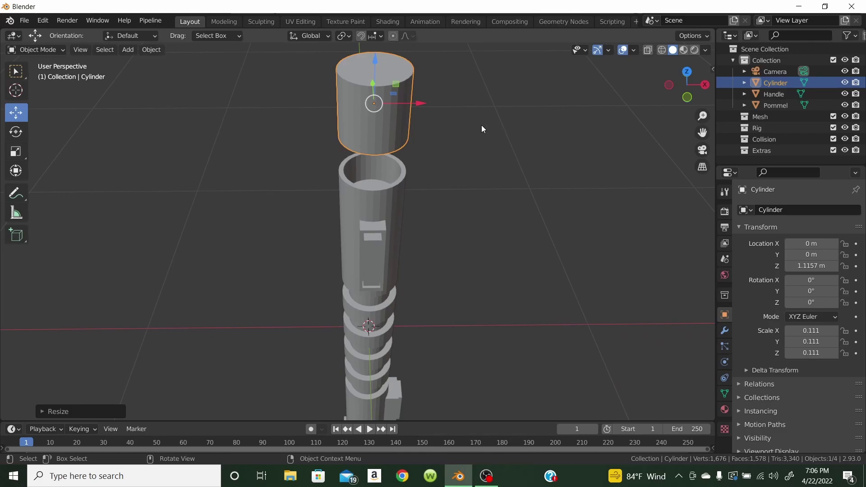
# Flatten the cylinder along Z only, to a Z scale of about -0.046, working in the front orthographic view
pyautogui.press('KP_1')
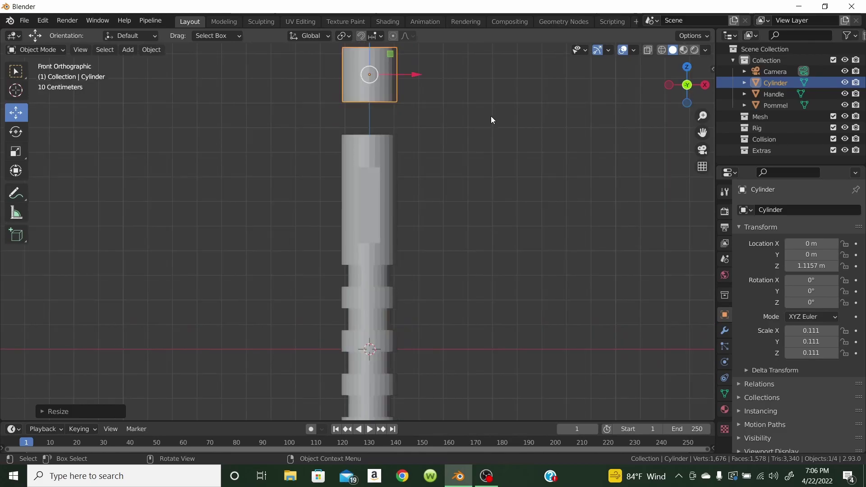
pyautogui.moveTo(703, 133); pyautogui.dragTo(706, 275)
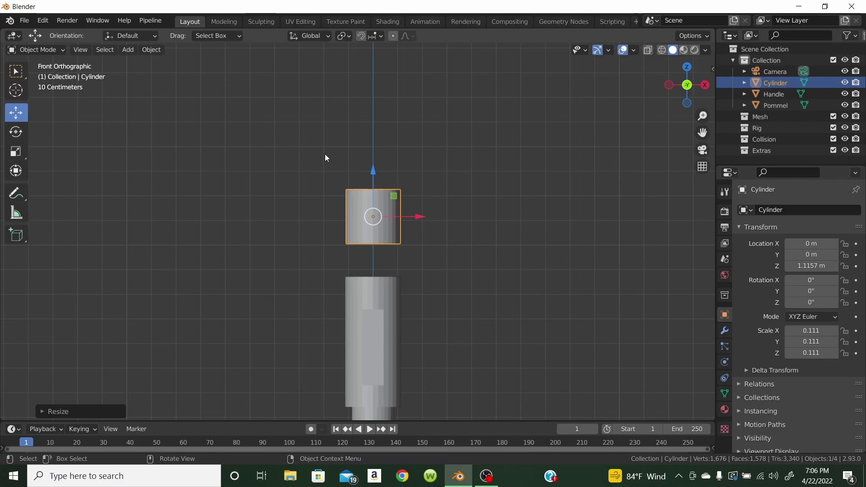
pyautogui.press('s')
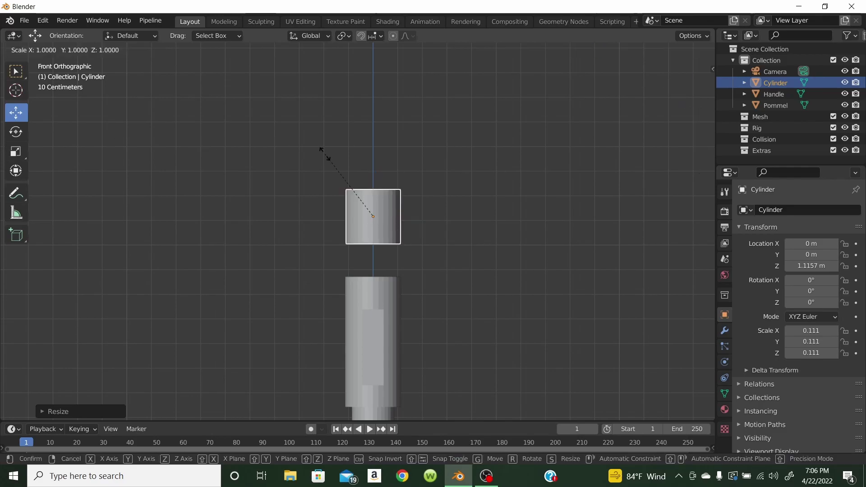
pyautogui.press('z')
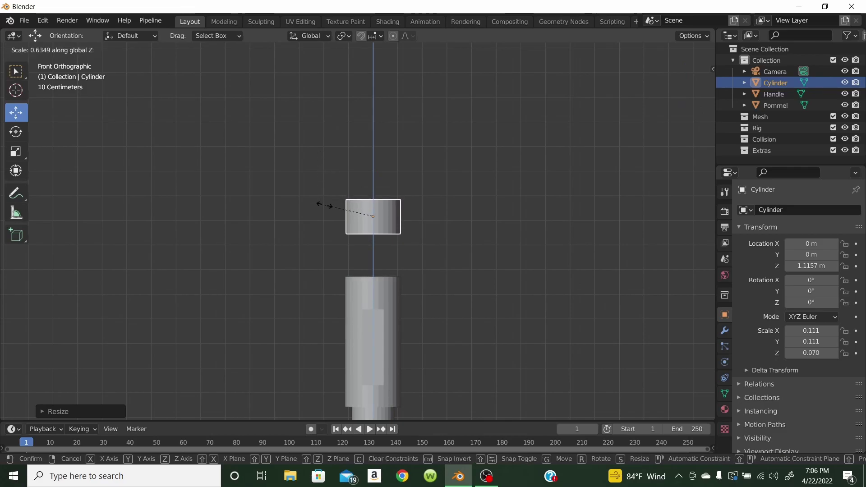
pyautogui.click(362, 241)
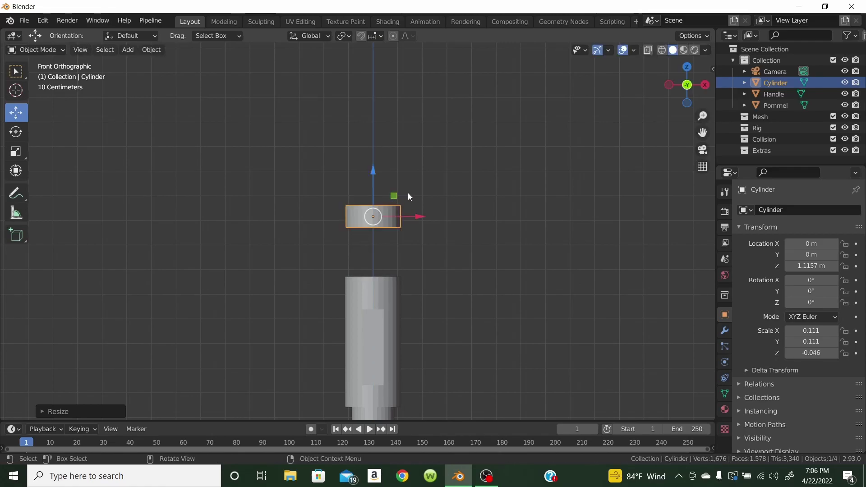
# Enter Edit Mode on the flattened cylinder and extrude its top face upward by about 0.104 m
pyautogui.moveTo(428, 188); pyautogui.dragTo(456, 234, button='middle')
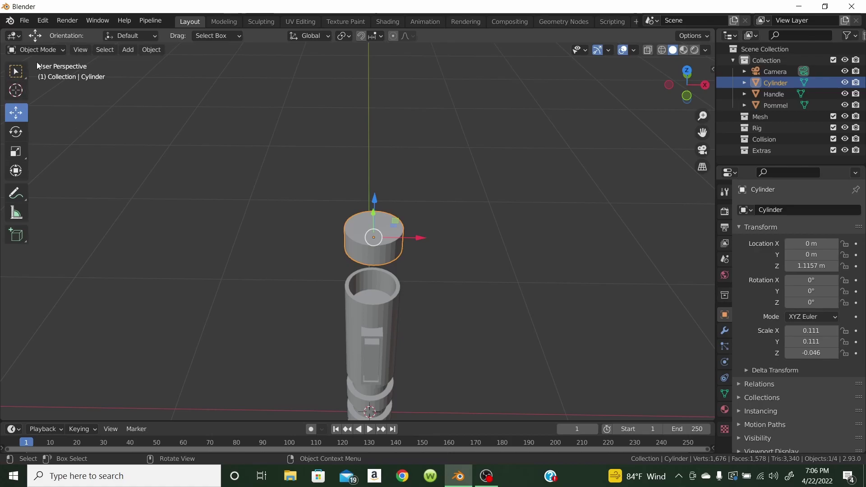
pyautogui.click(36, 50)
pyautogui.click(41, 74)
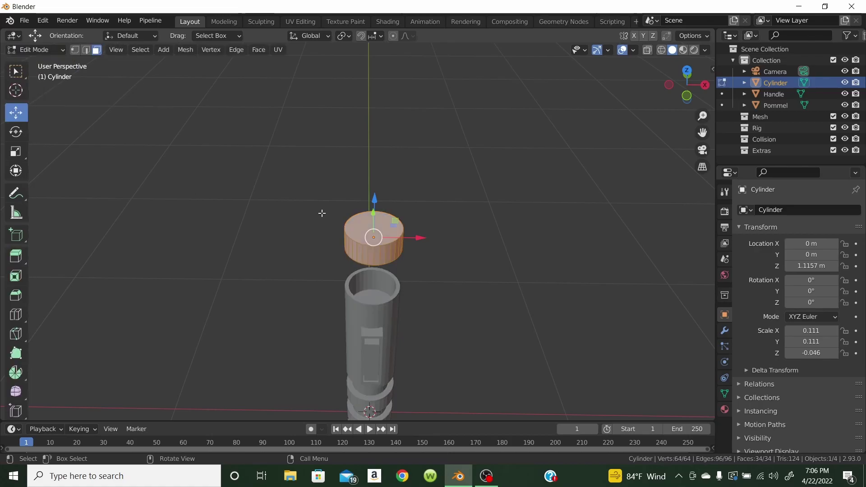
pyautogui.click(359, 222)
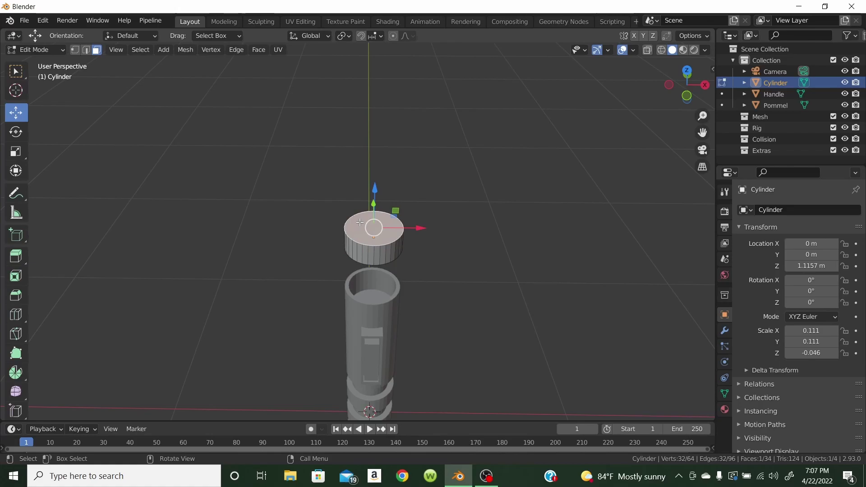
pyautogui.press('e')
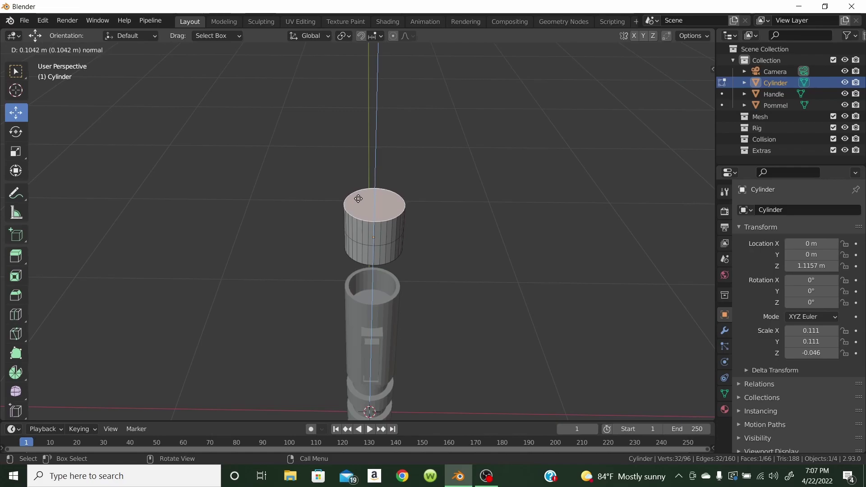
pyautogui.click(357, 199)
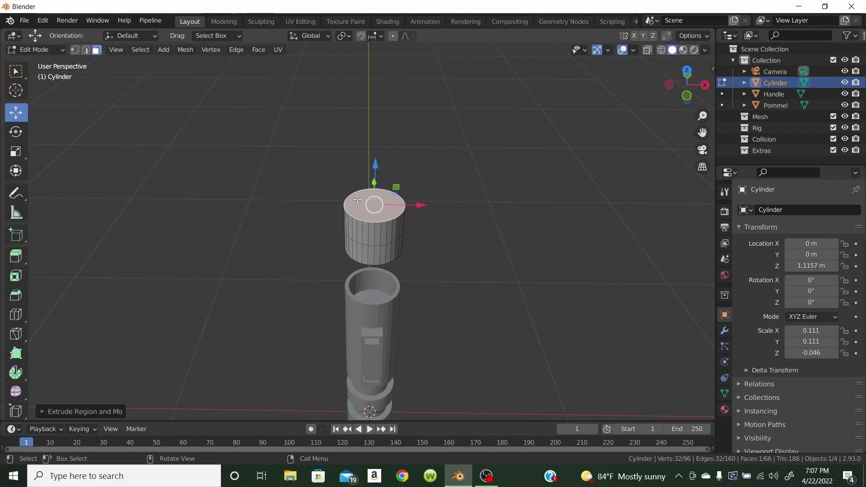
# Scale the extruded top face outward to roughly one and a half times its width, flaring the upper section
pyautogui.press('s')
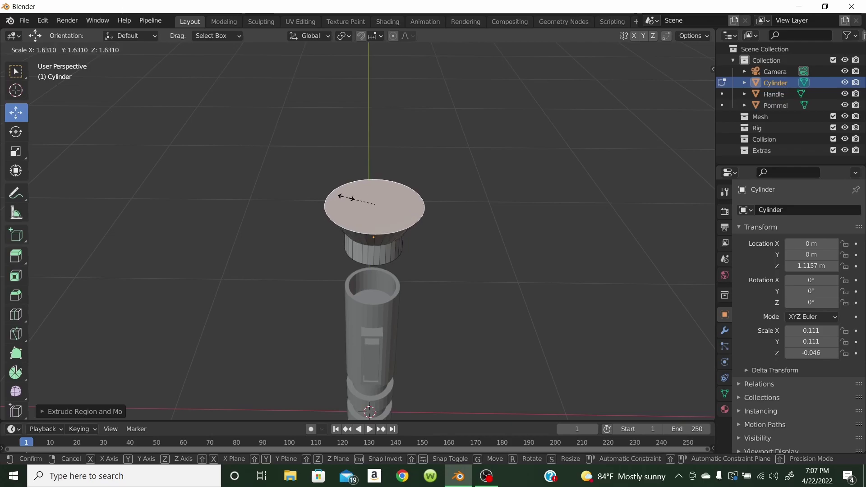
pyautogui.click(359, 199)
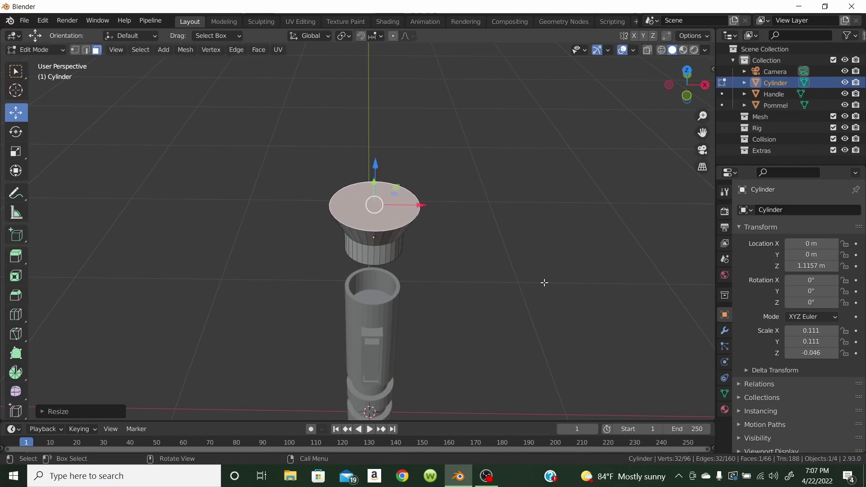
pyautogui.moveTo(470, 248)
pyautogui.mouseDown(button='middle')
pyautogui.moveTo(521, 197)
pyautogui.moveTo(474, 226)
pyautogui.moveTo(448, 217)
pyautogui.moveTo(462, 199)
pyautogui.moveTo(468, 240)
pyautogui.mouseUp(button='middle')
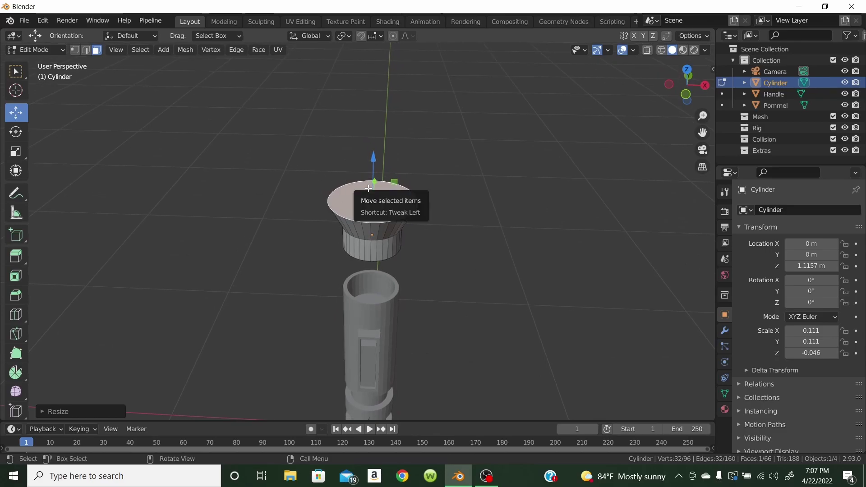
# Switch to the Select Box tool and extrude the flared top face straight up by about 0.1 m to form a wide band
pyautogui.click(18, 72)
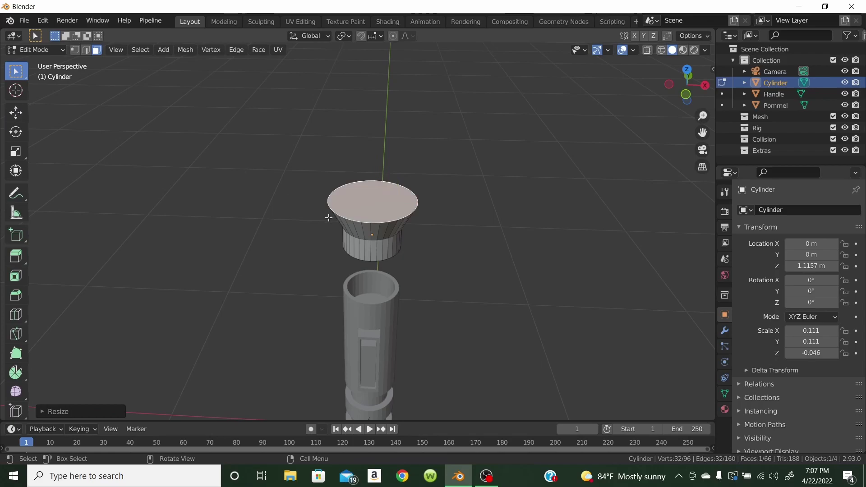
pyautogui.press('Escape')
pyautogui.press('e')
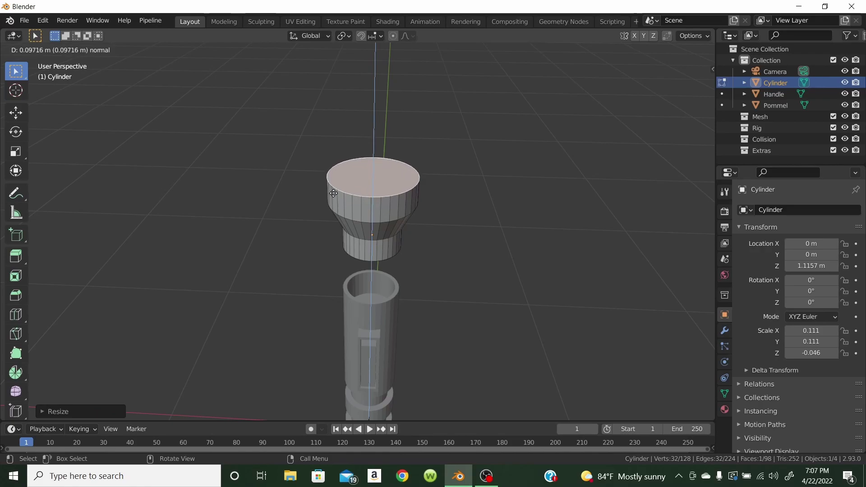
pyautogui.click(334, 191)
pyautogui.scroll(-6, 442, 252)
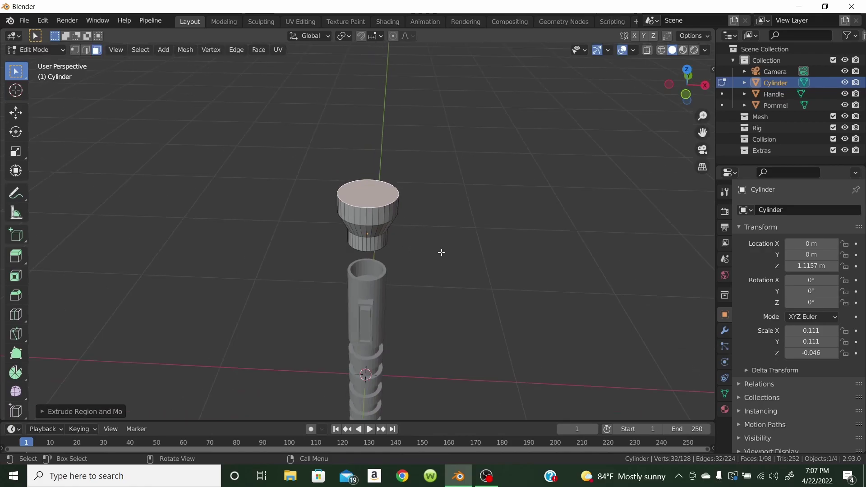
pyautogui.moveTo(443, 252); pyautogui.dragTo(459, 263, button='middle')
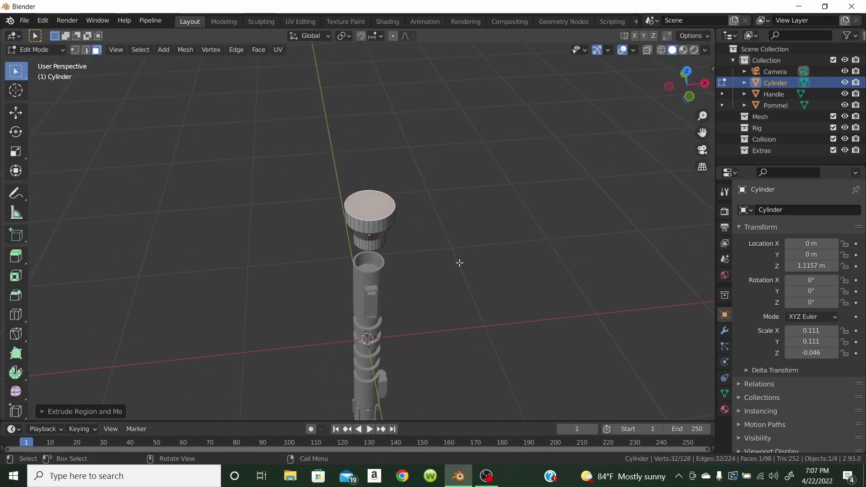
pyautogui.scroll(3, 435, 235)
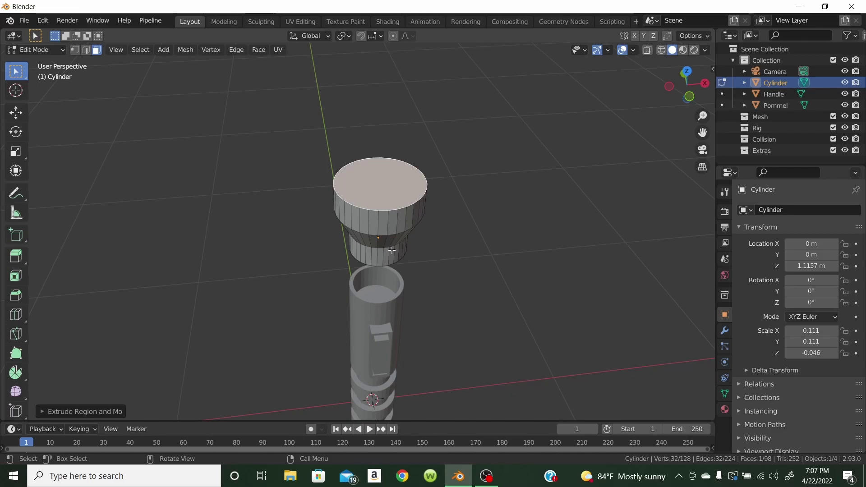
# Try selecting groups of four adjacent side faces at intervals around the wide upper band, then clear the selection
pyautogui.press('KP_1')
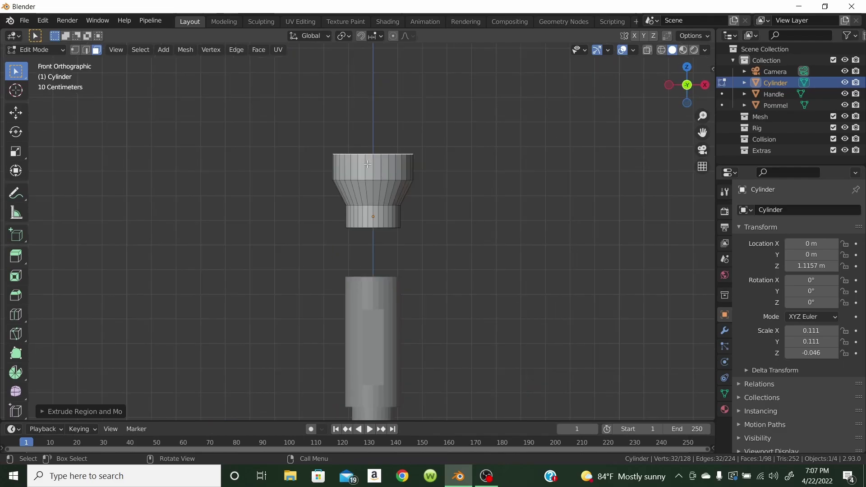
pyautogui.moveTo(326, 268); pyautogui.dragTo(369, 276, button='middle')
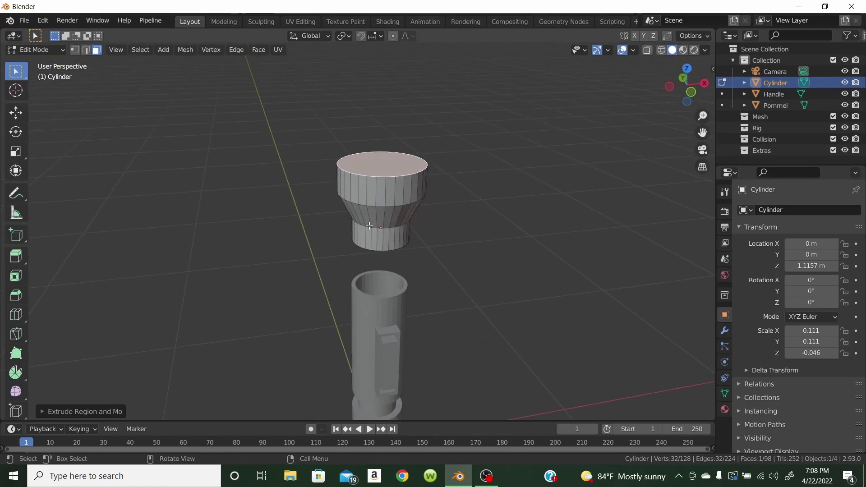
pyautogui.press('KP_1')
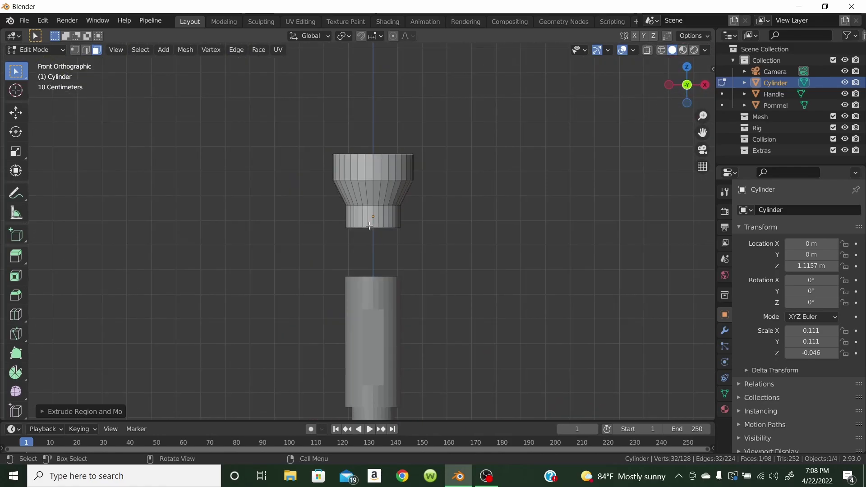
pyautogui.click(370, 170)
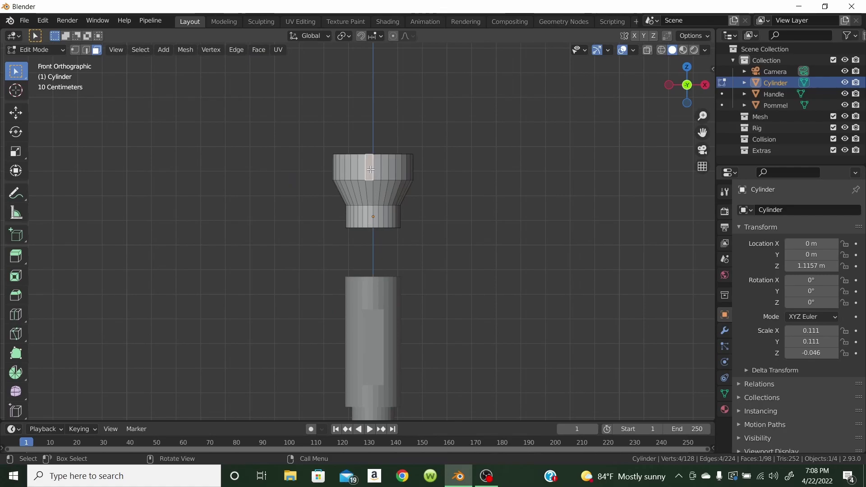
pyautogui.keyDown('shift'); pyautogui.click(378, 168); pyautogui.keyUp('shift')
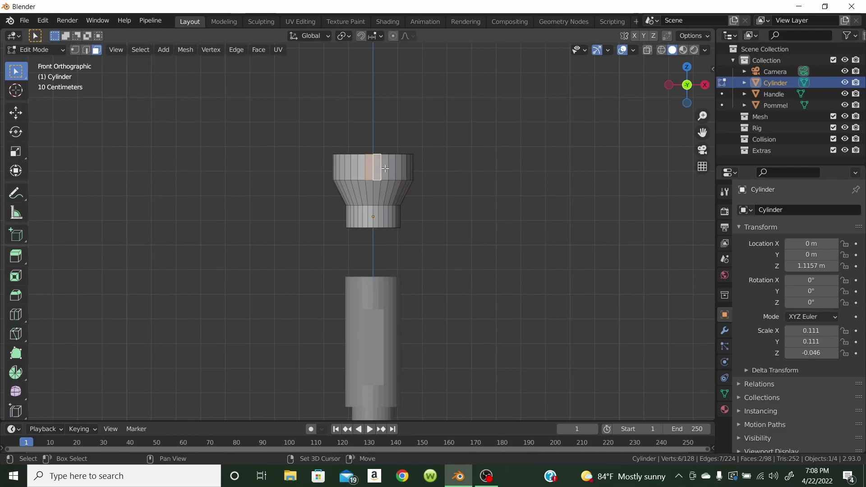
pyautogui.keyDown('shift'); pyautogui.click(385, 169); pyautogui.keyUp('shift')
pyautogui.keyDown('shift'); pyautogui.click(361, 169); pyautogui.keyUp('shift')
pyautogui.moveTo(426, 181); pyautogui.dragTo(353, 230, button='middle')
pyautogui.keyDown('shift'); pyautogui.click(336, 185); pyautogui.keyUp('shift')
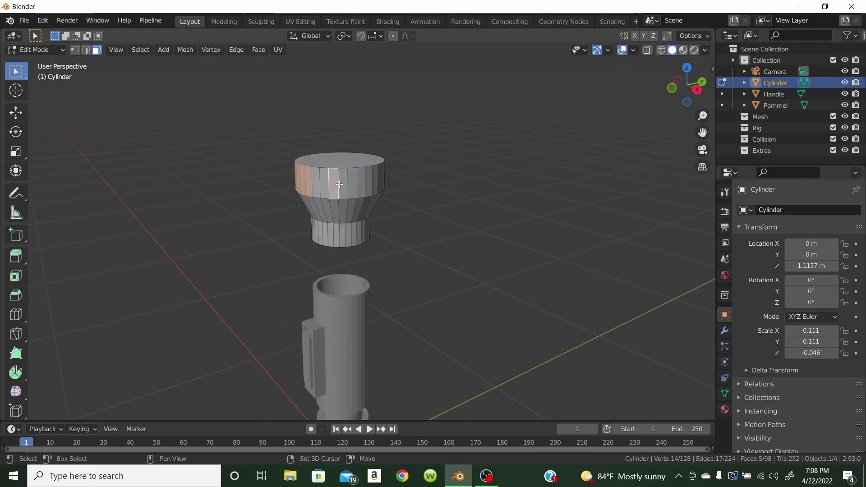
pyautogui.keyDown('shift'); pyautogui.click(343, 183); pyautogui.keyUp('shift')
pyautogui.keyDown('shift'); pyautogui.click(353, 184); pyautogui.keyUp('shift')
pyautogui.keyDown('shift'); pyautogui.click(362, 186); pyautogui.keyUp('shift')
pyautogui.moveTo(460, 191); pyautogui.dragTo(322, 202, button='middle')
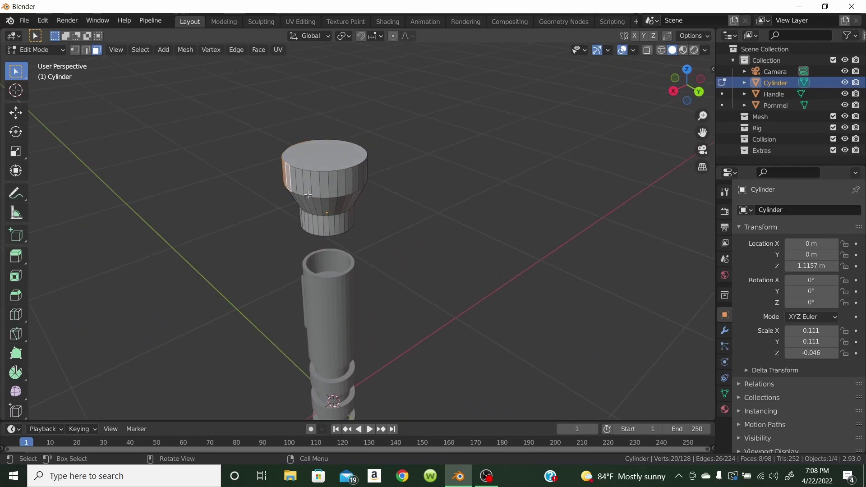
pyautogui.keyDown('shift'); pyautogui.click(307, 185); pyautogui.keyUp('shift')
pyautogui.keyDown('shift'); pyautogui.click(318, 186); pyautogui.keyUp('shift')
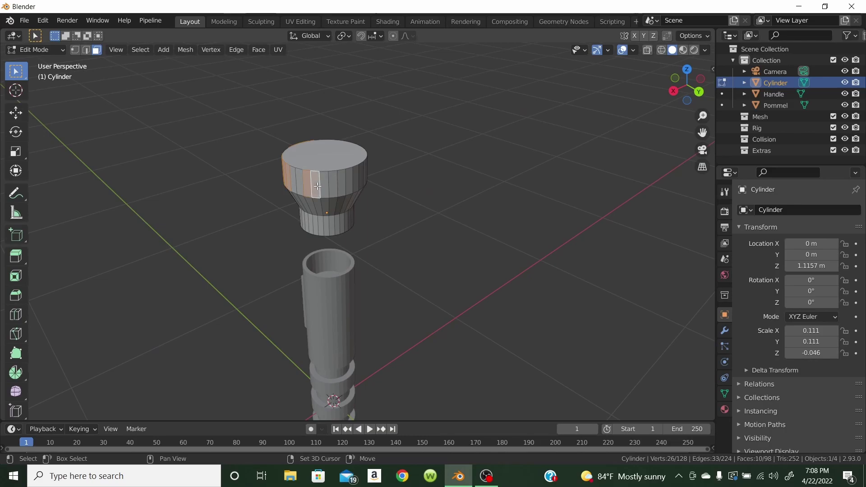
pyautogui.keyDown('shift'); pyautogui.click(325, 189); pyautogui.keyUp('shift')
pyautogui.keyDown('shift'); pyautogui.click(333, 186); pyautogui.keyUp('shift')
pyautogui.moveTo(425, 217); pyautogui.dragTo(321, 221, button='middle')
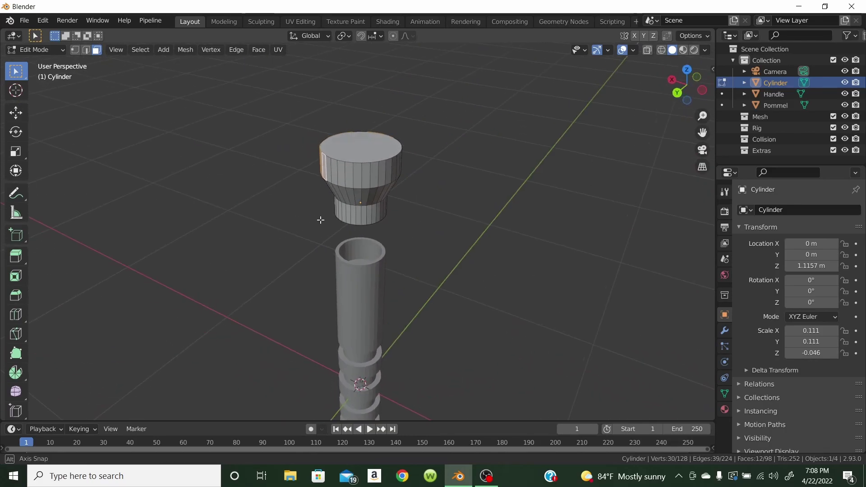
pyautogui.keyDown('shift'); pyautogui.click(343, 177); pyautogui.keyUp('shift')
pyautogui.keyDown('shift'); pyautogui.click(353, 177); pyautogui.keyUp('shift')
pyautogui.keyDown('shift'); pyautogui.click(360, 178); pyautogui.keyUp('shift')
pyautogui.keyDown('shift'); pyautogui.click(366, 177); pyautogui.keyUp('shift')
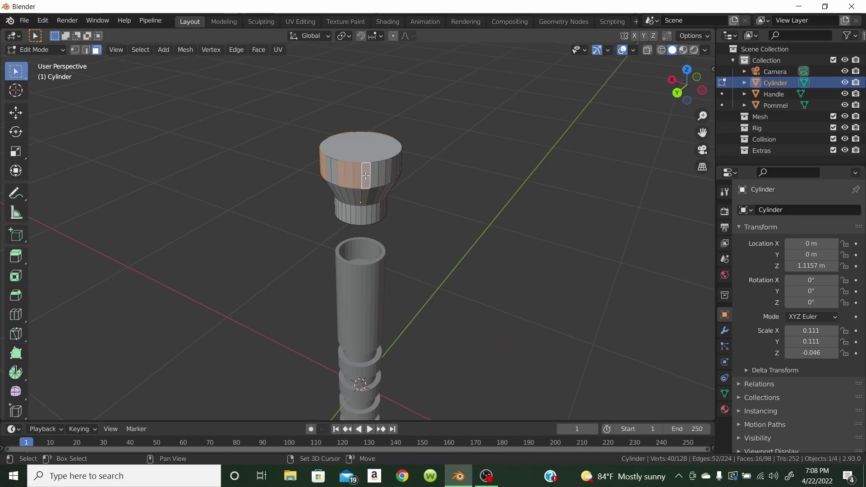
pyautogui.moveTo(441, 217); pyautogui.dragTo(376, 196, button='middle')
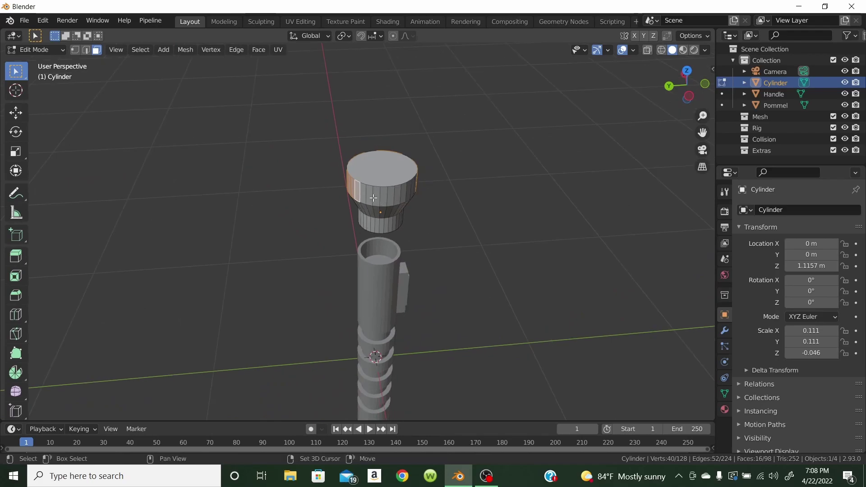
pyautogui.keyDown('shift'); pyautogui.click(377, 195); pyautogui.keyUp('shift')
pyautogui.keyDown('shift'); pyautogui.click(384, 194); pyautogui.keyUp('shift')
pyautogui.keyDown('shift'); pyautogui.click(392, 192); pyautogui.keyUp('shift')
pyautogui.keyDown('shift'); pyautogui.click(399, 194); pyautogui.keyUp('shift')
pyautogui.moveTo(408, 197); pyautogui.dragTo(368, 197, button='middle')
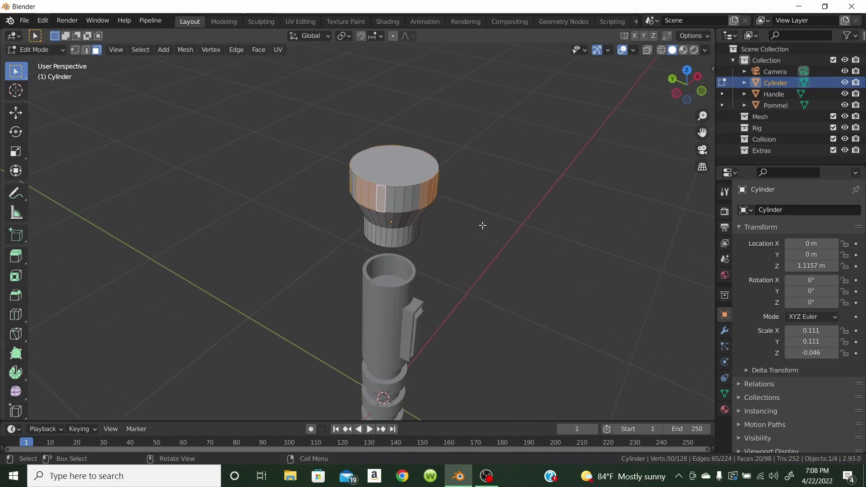
pyautogui.click(524, 223)
pyautogui.moveTo(450, 243); pyautogui.dragTo(481, 264, button='middle')
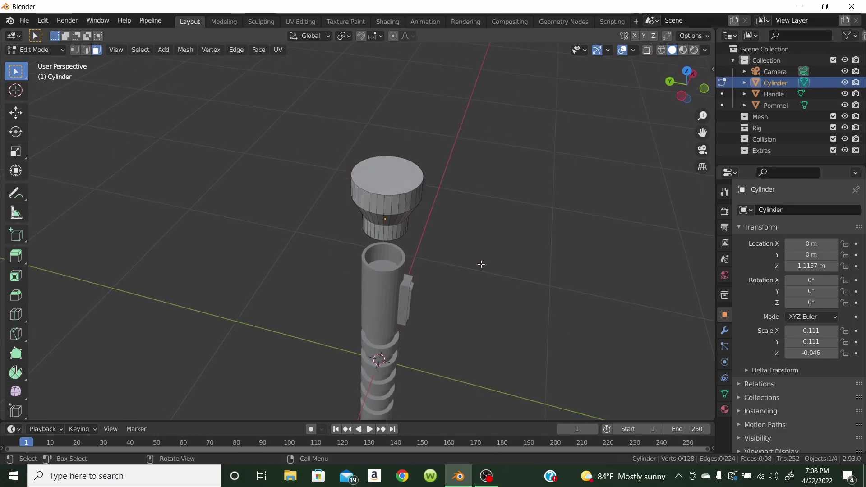
# Select eight evenly spaced pairs of adjacent side faces around the wide upper band, leaving two faces between neighbouring pairs
pyautogui.press('KP_1')
pyautogui.scroll(3, 480, 219)
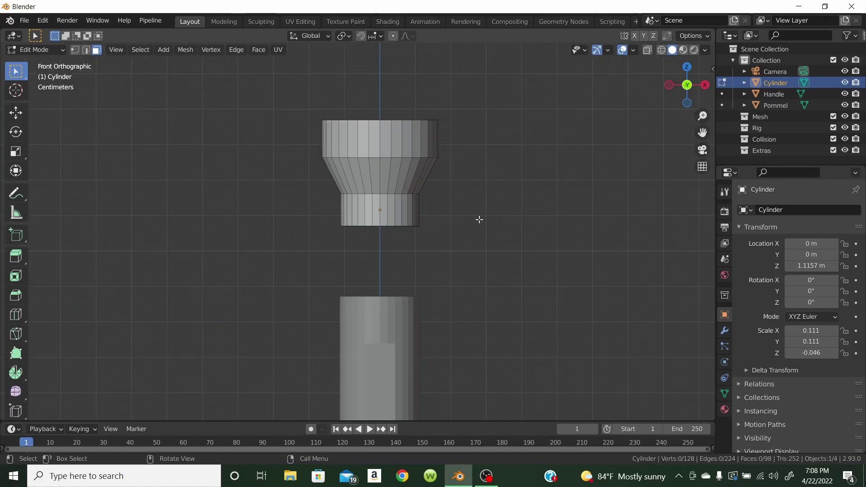
pyautogui.click(374, 148)
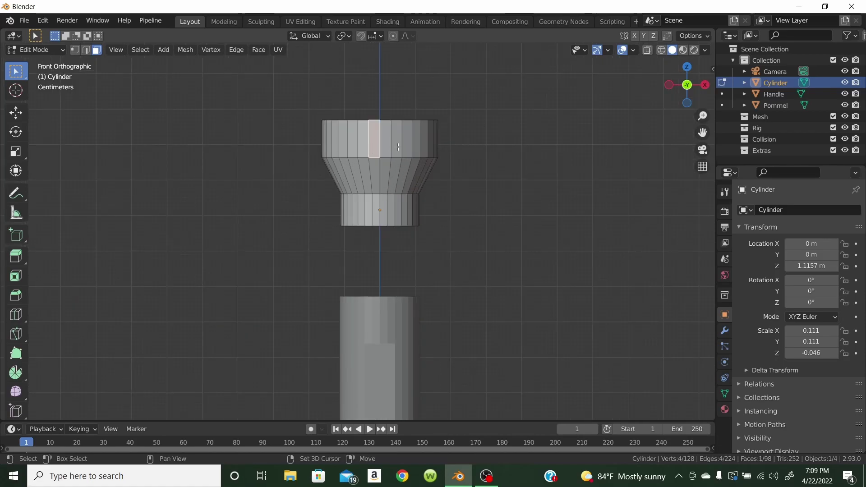
pyautogui.keyDown('shift'); pyautogui.click(386, 143); pyautogui.keyUp('shift')
pyautogui.moveTo(418, 163); pyautogui.dragTo(367, 168, button='middle')
pyautogui.keyDown('shift'); pyautogui.click(372, 161); pyautogui.keyUp('shift')
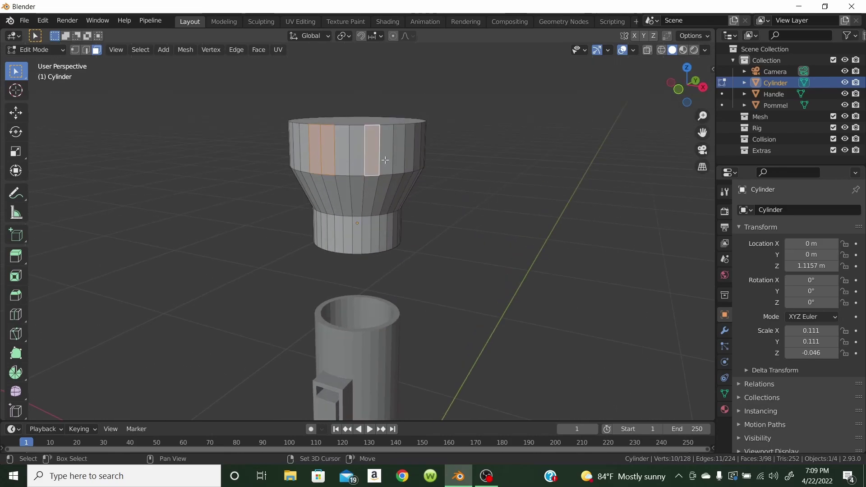
pyautogui.keyDown('shift'); pyautogui.click(386, 160); pyautogui.keyUp('shift')
pyautogui.moveTo(462, 232); pyautogui.dragTo(394, 255, button='middle')
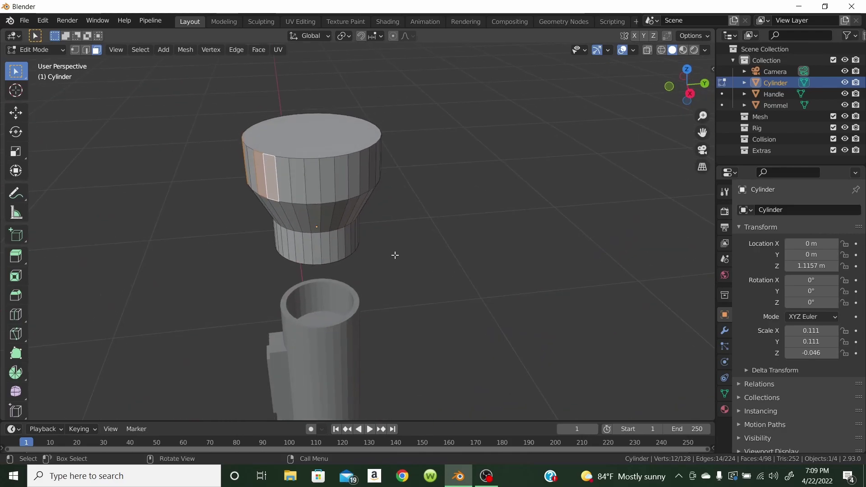
pyautogui.keyDown('shift'); pyautogui.click(318, 180); pyautogui.keyUp('shift')
pyautogui.keyDown('shift'); pyautogui.click(327, 176); pyautogui.keyUp('shift')
pyautogui.moveTo(423, 237); pyautogui.dragTo(320, 204, button='middle')
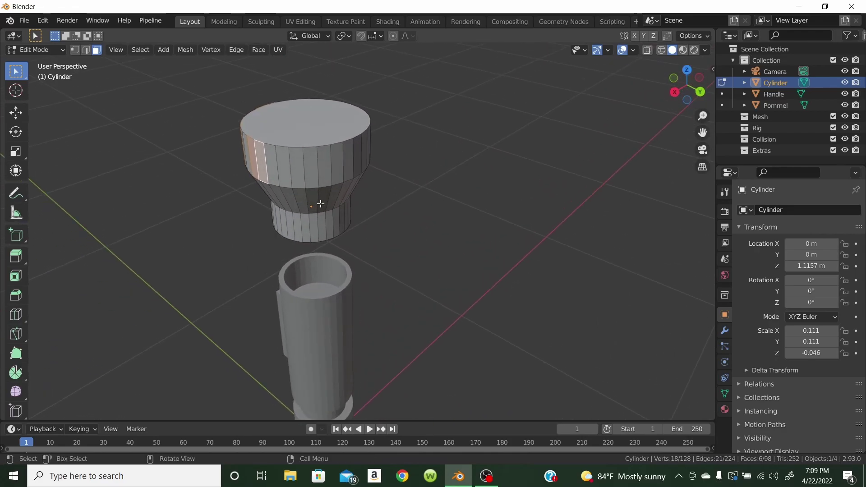
pyautogui.keyDown('shift'); pyautogui.click(300, 174); pyautogui.keyUp('shift')
pyautogui.keyDown('shift'); pyautogui.click(312, 168); pyautogui.keyUp('shift')
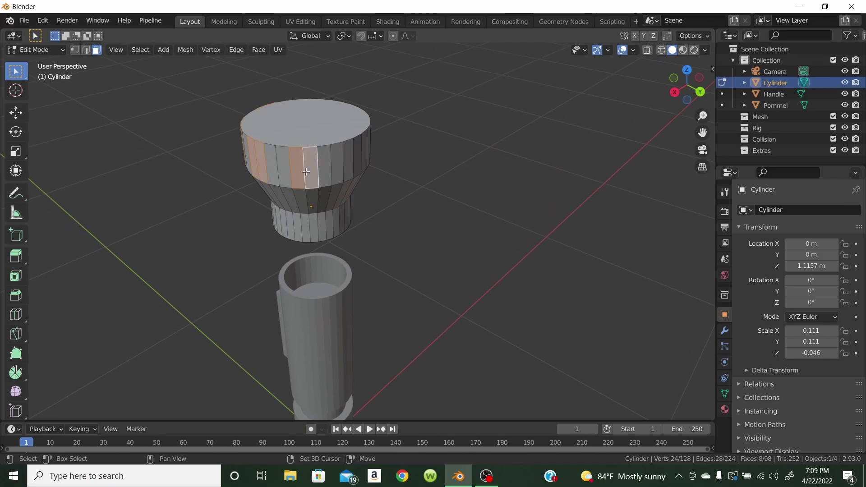
pyautogui.moveTo(451, 209); pyautogui.dragTo(377, 209, button='middle')
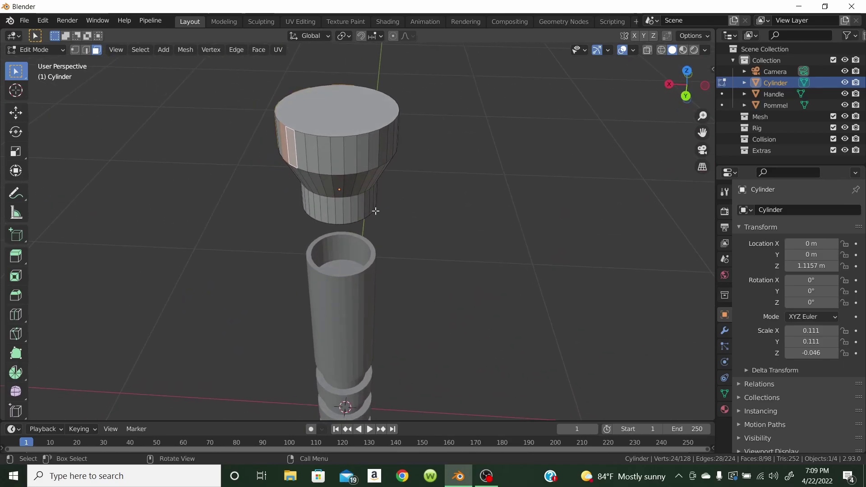
pyautogui.keyDown('shift'); pyautogui.click(336, 157); pyautogui.keyUp('shift')
pyautogui.keyDown('shift'); pyautogui.click(336, 157); pyautogui.keyUp('shift')
pyautogui.moveTo(468, 242); pyautogui.dragTo(371, 235, button='middle')
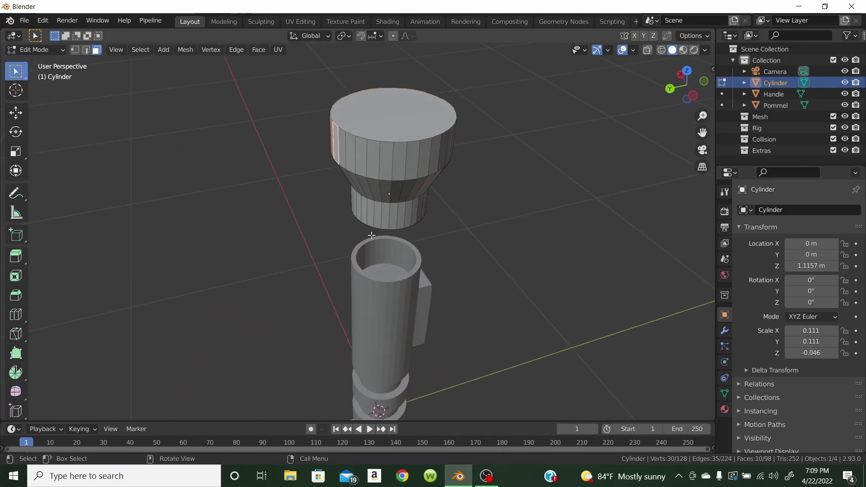
pyautogui.keyDown('shift'); pyautogui.click(362, 159); pyautogui.keyUp('shift')
pyautogui.keyDown('shift'); pyautogui.click(371, 159); pyautogui.keyUp('shift')
pyautogui.moveTo(611, 400); pyautogui.dragTo(531, 356, button='middle')
pyautogui.keyDown('shift'); pyautogui.click(371, 171); pyautogui.keyUp('shift')
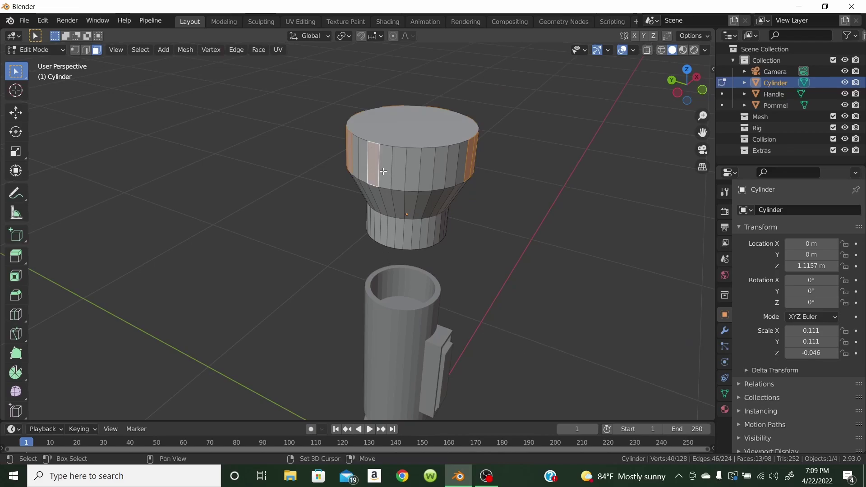
pyautogui.keyDown('shift'); pyautogui.click(384, 172); pyautogui.keyUp('shift')
pyautogui.keyDown('shift'); pyautogui.click(429, 179); pyautogui.keyUp('shift')
pyautogui.keyDown('shift'); pyautogui.click(438, 178); pyautogui.keyUp('shift')
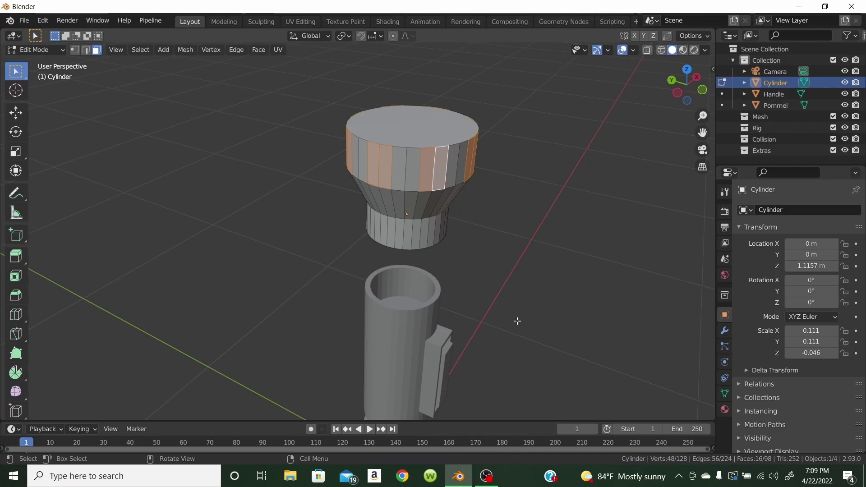
pyautogui.press('KP_1')
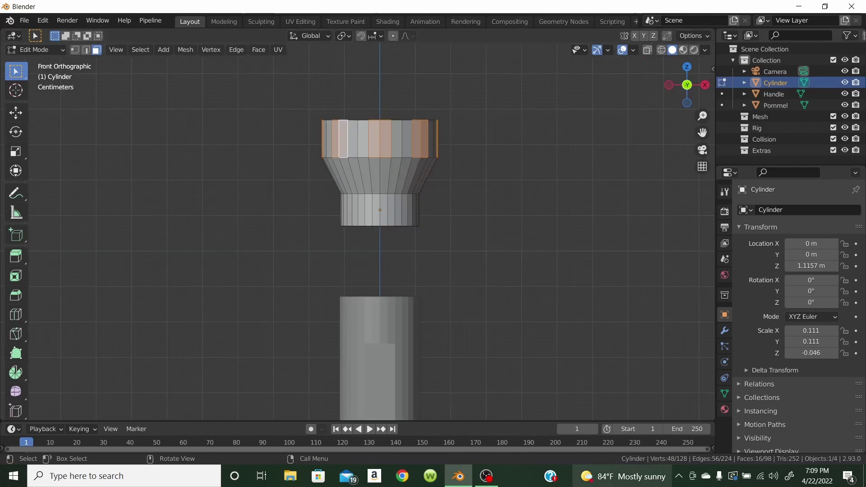
# Extrude the eight face pairs outward along their normals to form radial spokes around the upper band
pyautogui.click(480, 159)
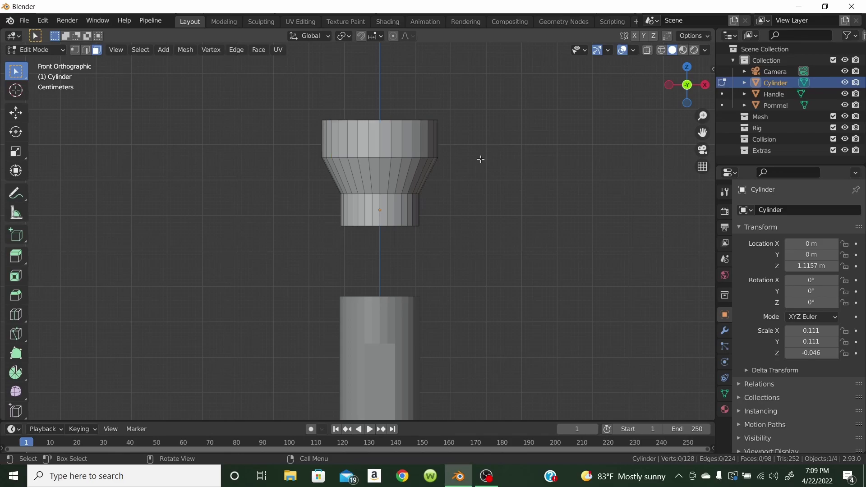
pyautogui.keyDown('alt'); pyautogui.click(481, 159); pyautogui.keyUp('alt')
pyautogui.hotkey('alt', 'e')
pyautogui.click(481, 159)
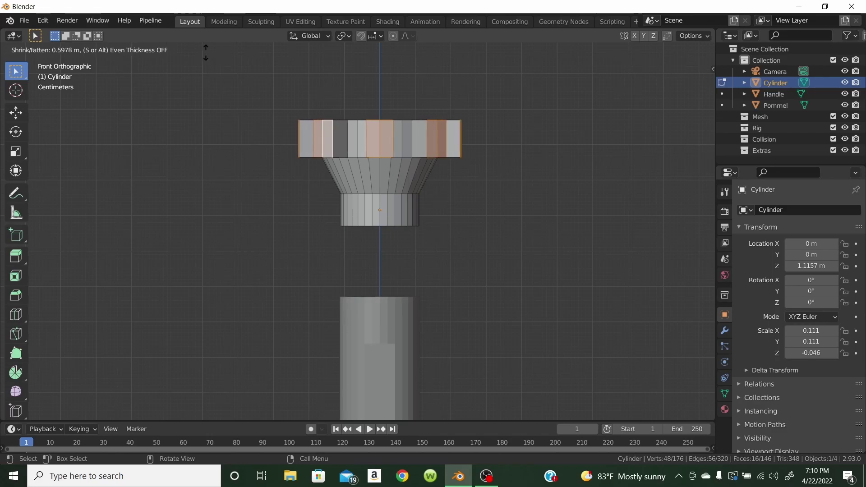
pyautogui.click(598, 375)
pyautogui.moveTo(574, 219); pyautogui.dragTo(537, 276, button='middle')
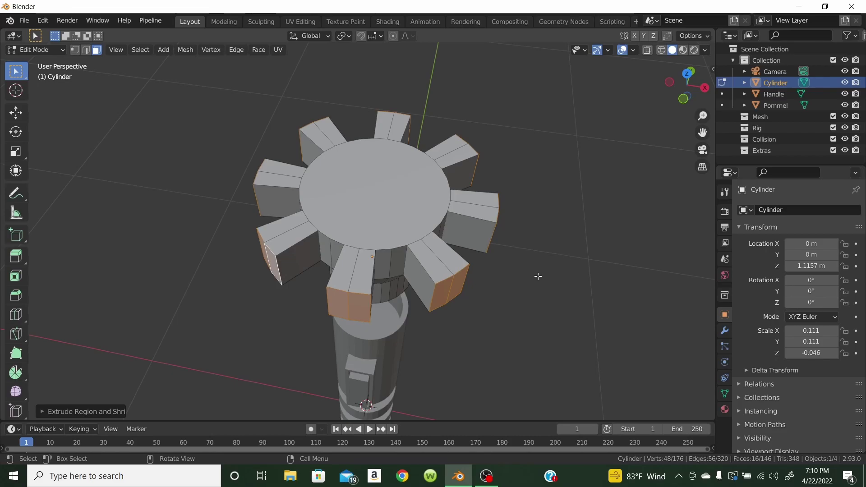
pyautogui.write('s')
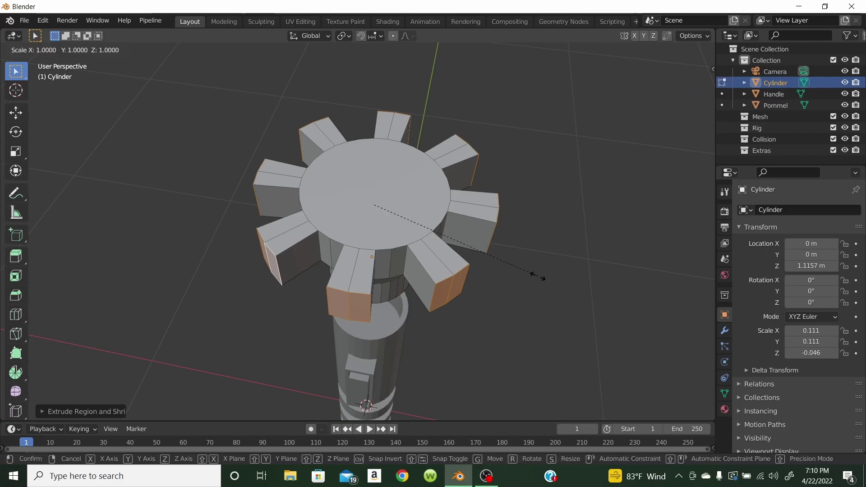
pyautogui.write('0')
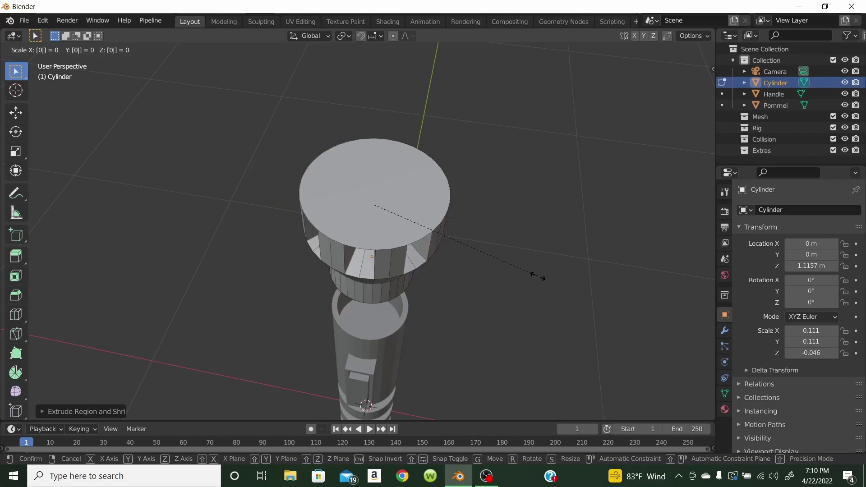
pyautogui.press('Escape')
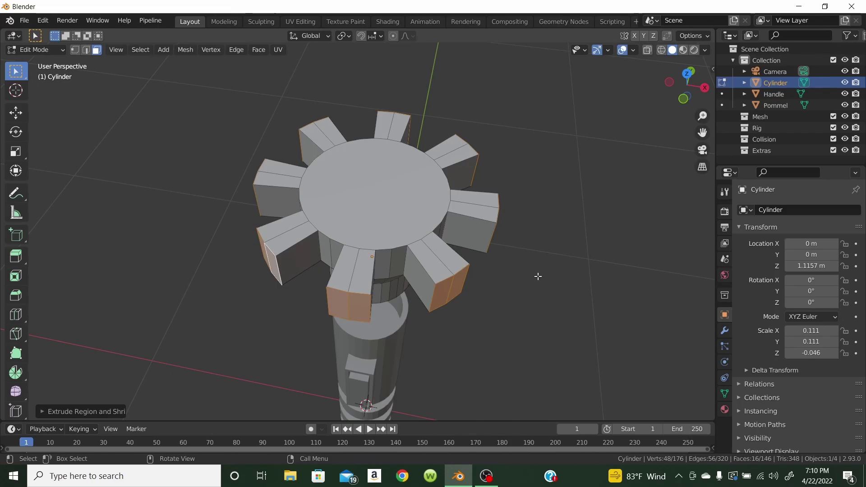
# Inset the outer end faces of all eight spokes to leave a narrow border around each
pyautogui.moveTo(575, 267); pyautogui.dragTo(587, 225, button='middle')
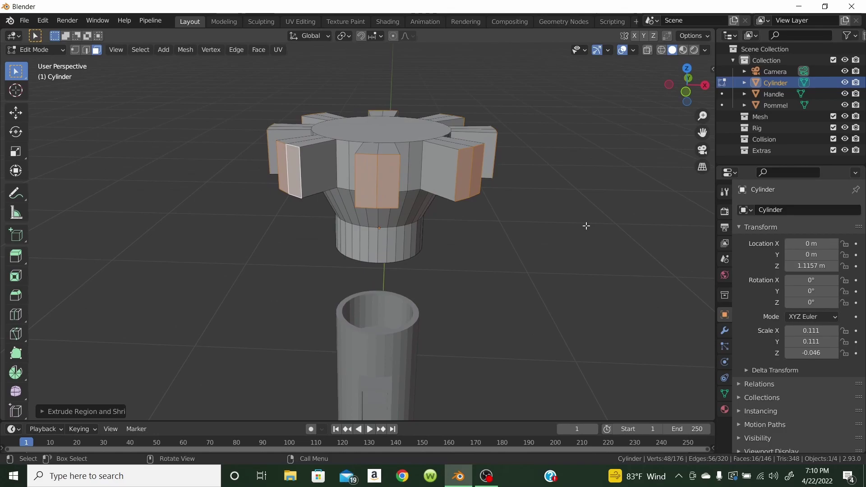
pyautogui.press('i')
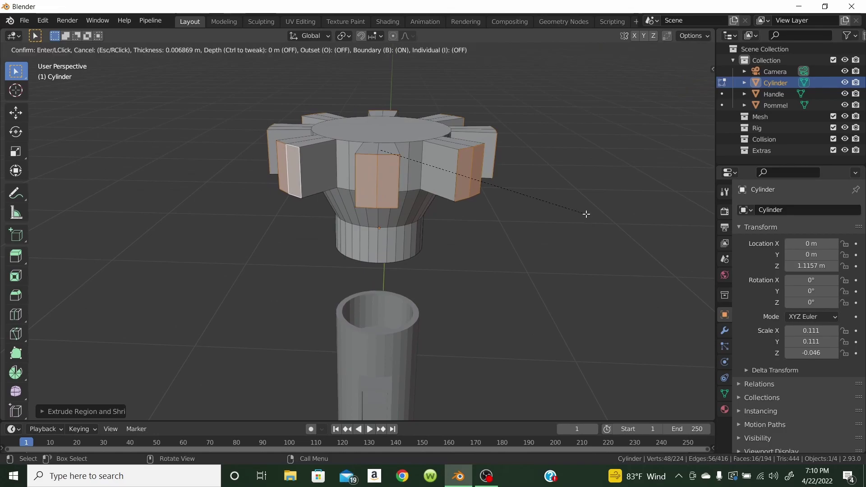
pyautogui.click(582, 209)
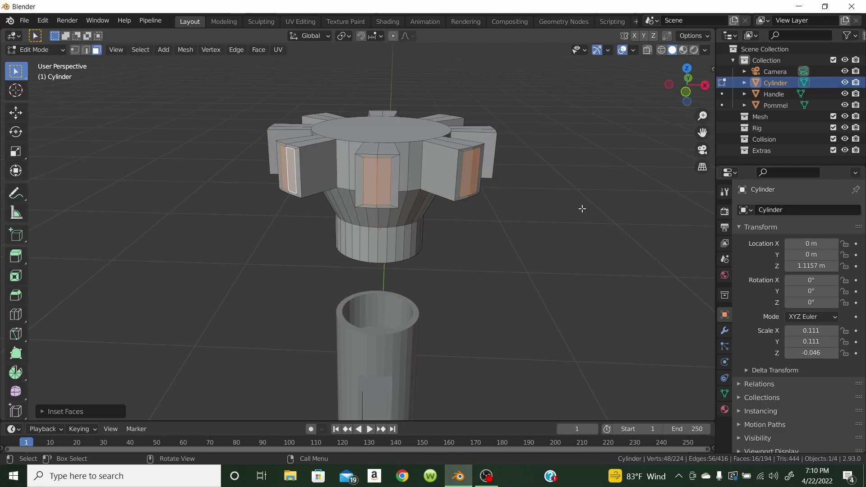
# Extrude the inset spoke end faces outward along their normals, giving each spoke a small stepped tip
pyautogui.press('e')
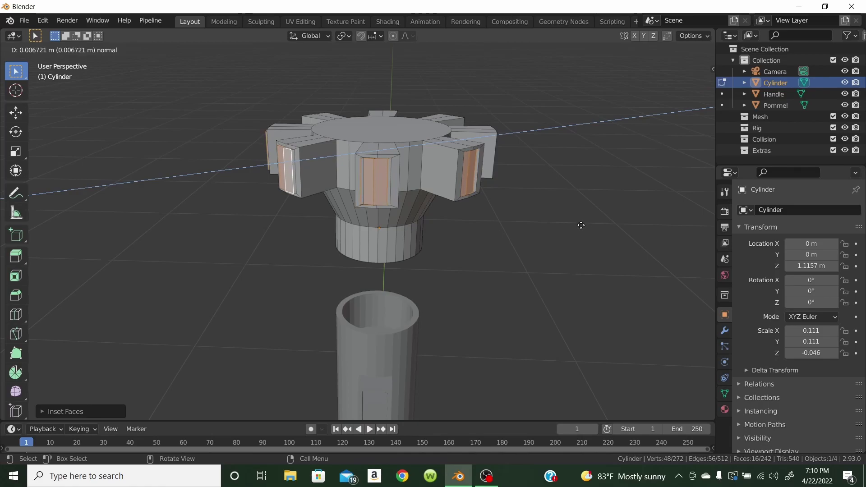
pyautogui.click(579, 248)
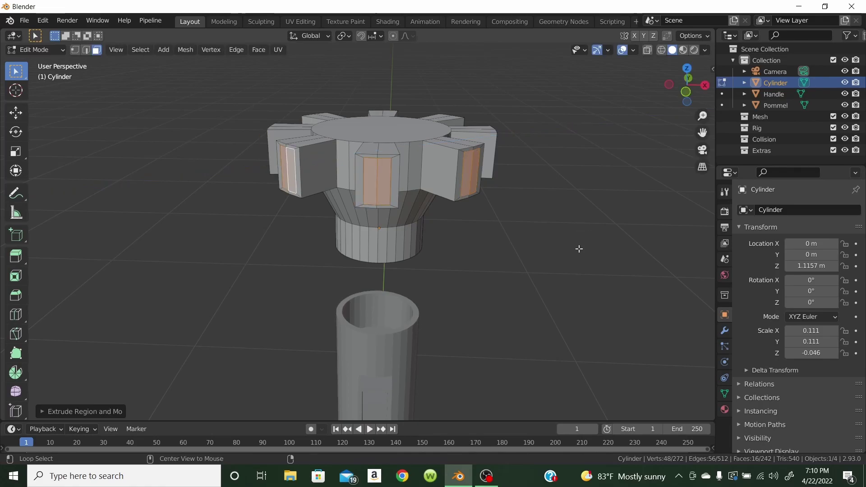
pyautogui.hotkey('alt', 'e')
pyautogui.click(578, 248)
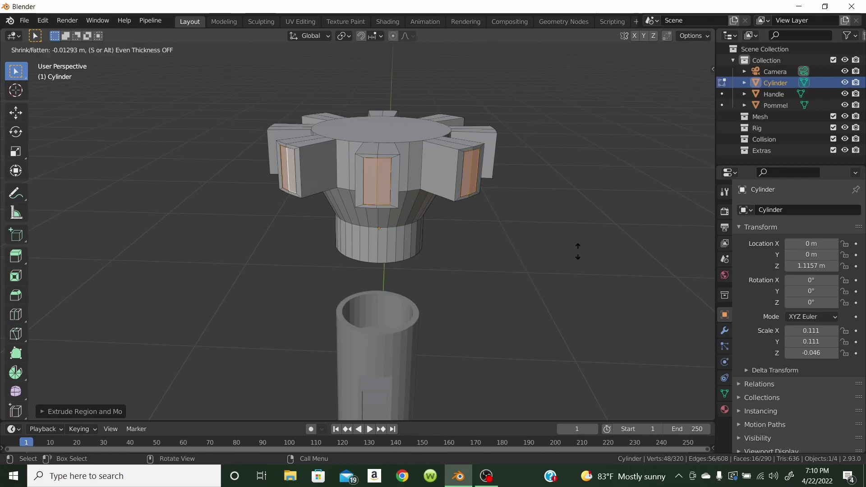
pyautogui.click(540, 209)
pyautogui.moveTo(540, 209); pyautogui.dragTo(480, 232, button='middle')
pyautogui.moveTo(461, 247); pyautogui.dragTo(553, 141, button='middle')
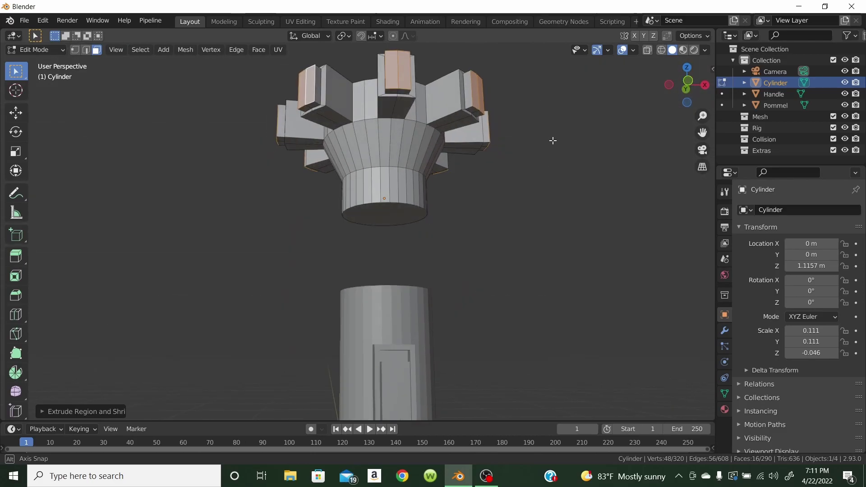
# Rename the Cylinder object as Crossguard
pyautogui.doubleClick(768, 83)
pyautogui.write('Crossguard')
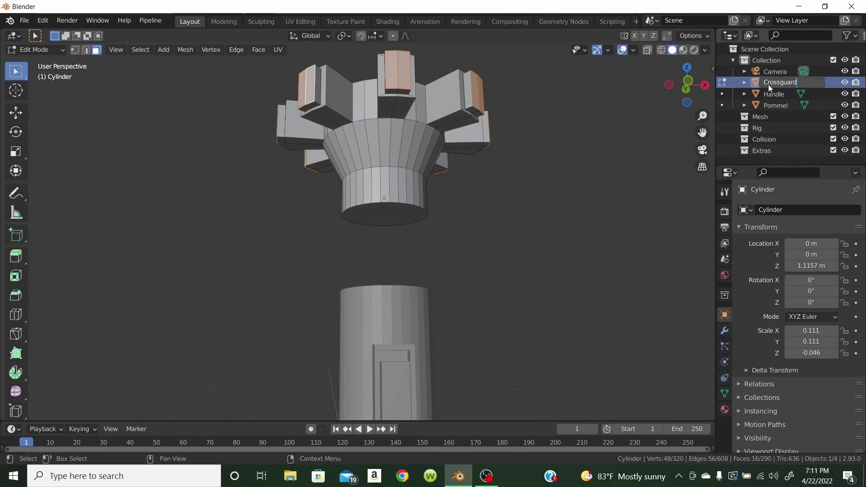
pyautogui.press('Return')
# Inset the crossguard's round bottom face by about 0.21 m
pyautogui.moveTo(535, 164); pyautogui.dragTo(351, 176, button='middle')
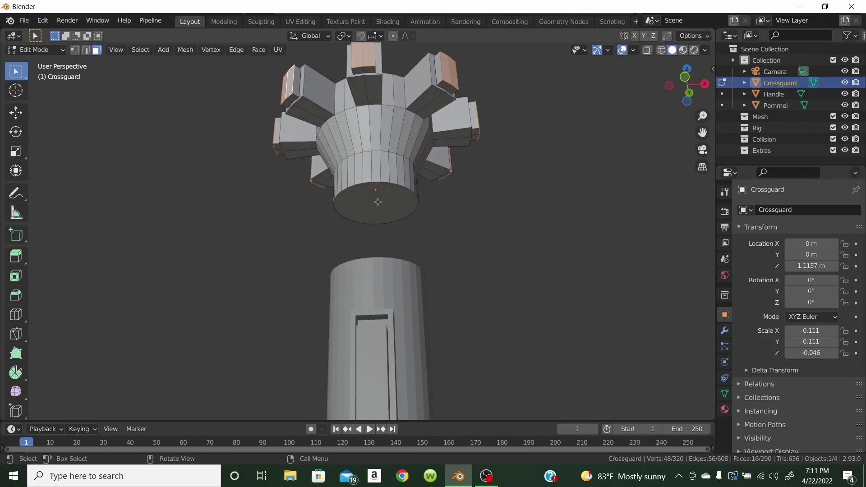
pyautogui.click(377, 202)
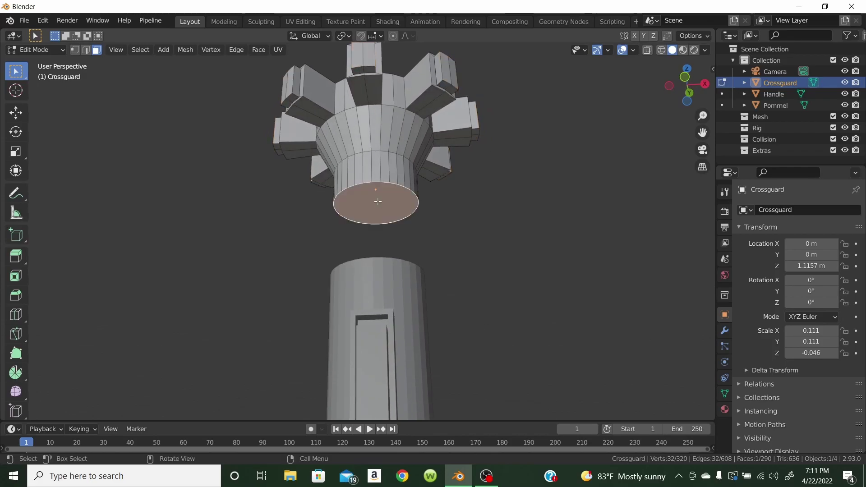
pyautogui.press('i')
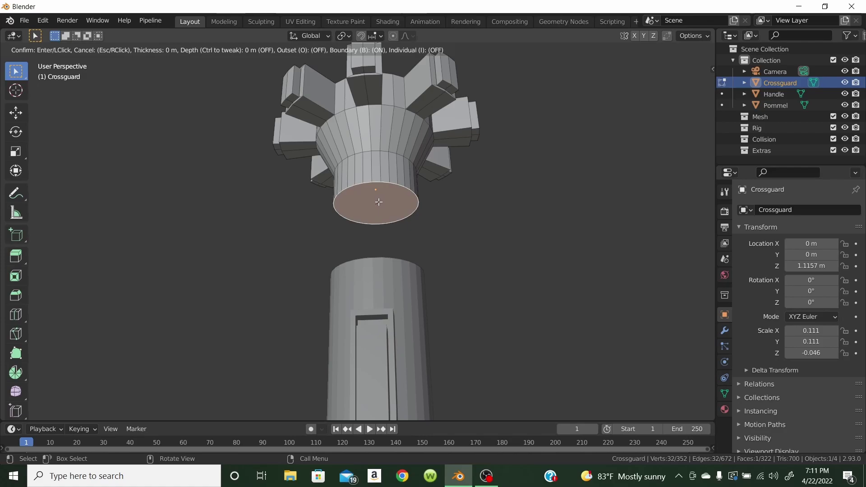
pyautogui.press('Escape')
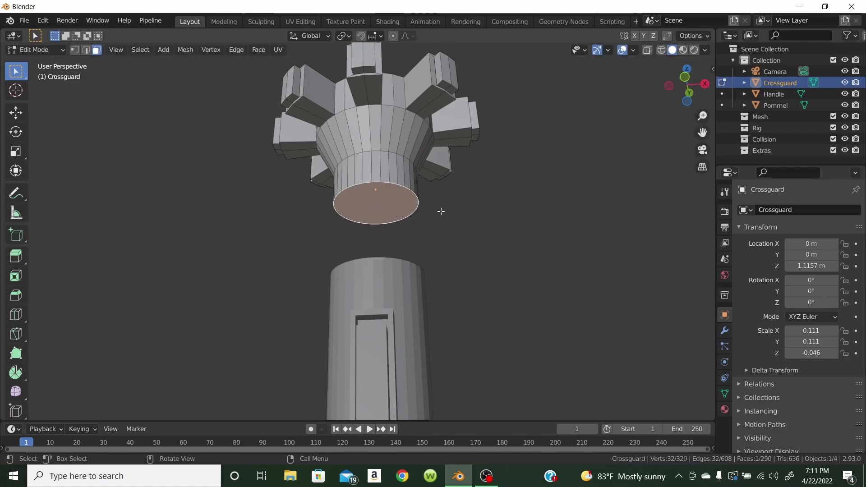
pyautogui.press('i')
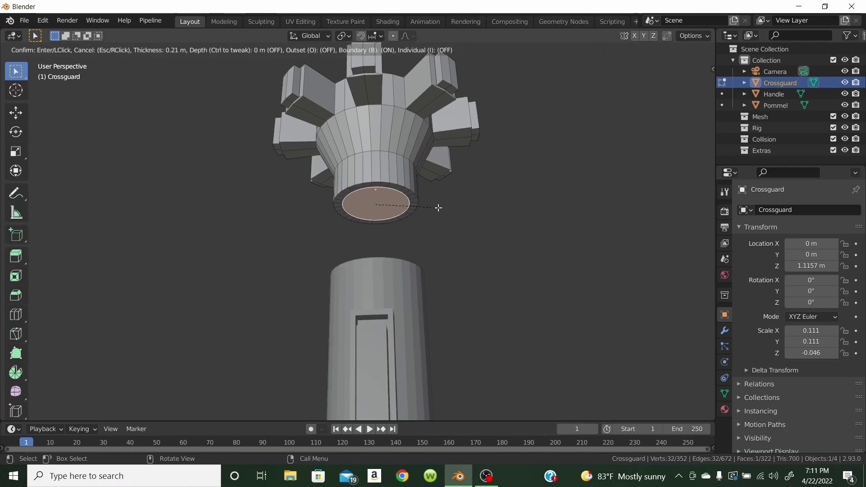
pyautogui.click(439, 207)
# Extrude the inset bottom face downward by about 0.07 m to form a narrower plug
pyautogui.press('e')
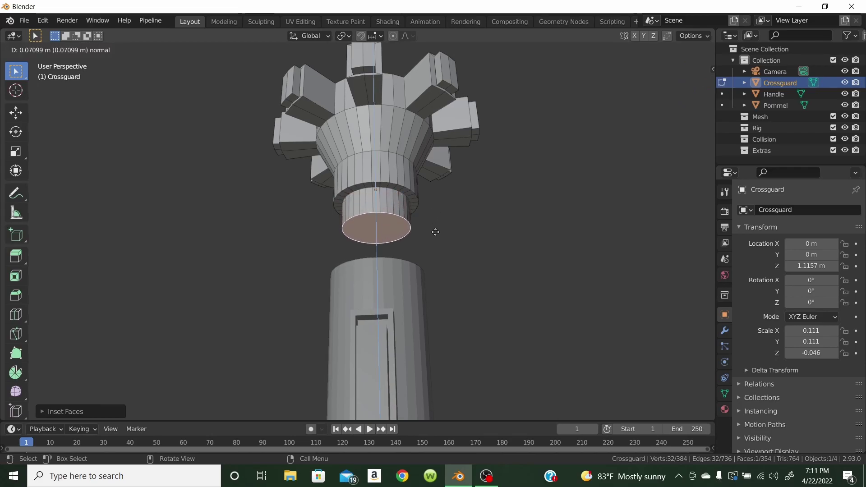
pyautogui.click(434, 234)
pyautogui.moveTo(445, 200); pyautogui.dragTo(454, 249, button='middle')
# Move the entire crossguard mesh straight down along Z so its plug fits inside the handle and its base rests on the rim
pyautogui.press('a')
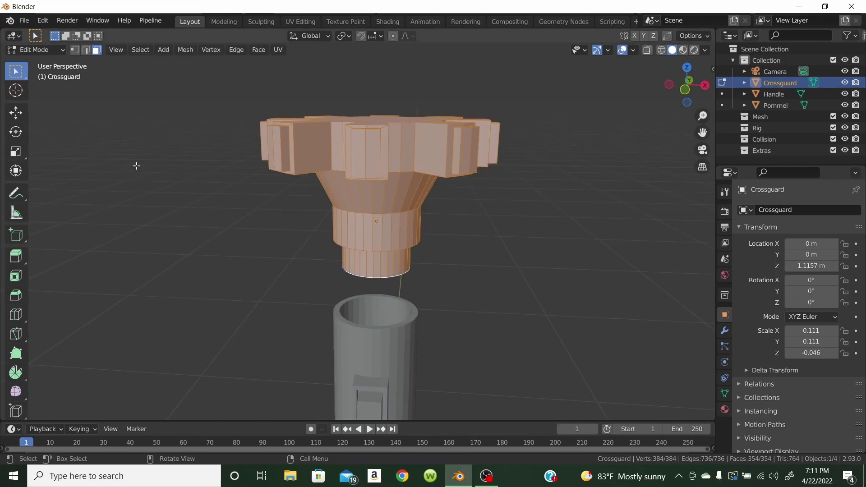
pyautogui.click(16, 111)
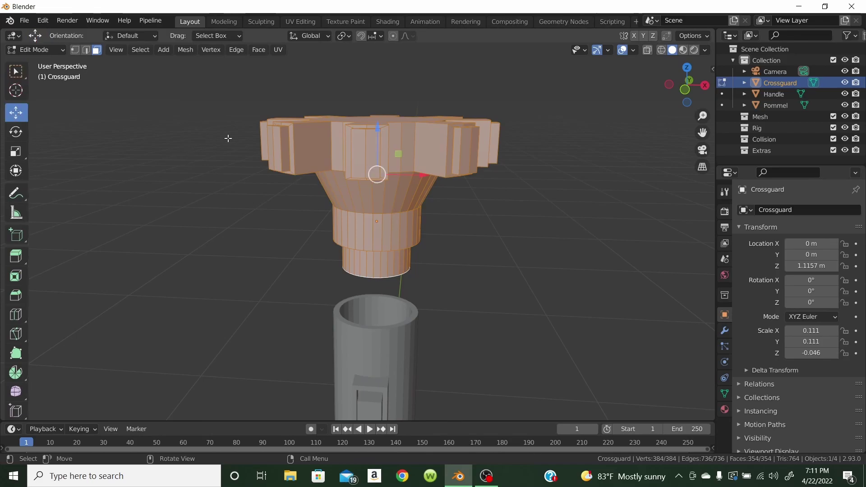
pyautogui.moveTo(377, 127); pyautogui.dragTo(359, 205)
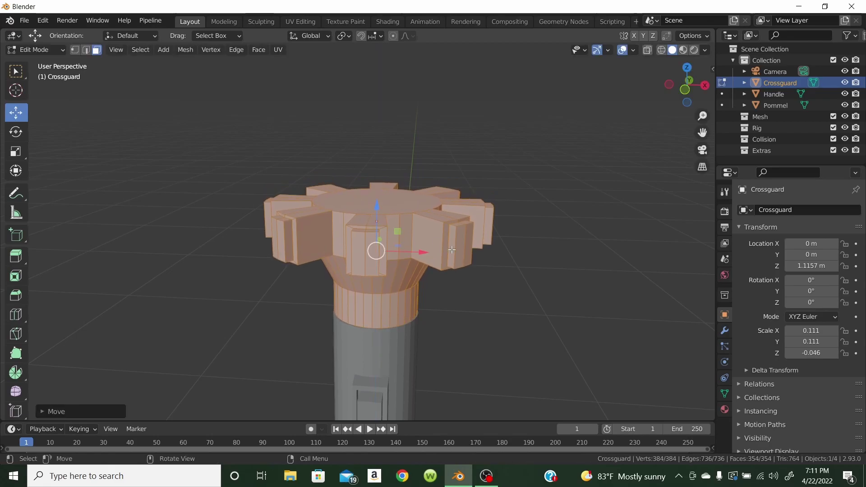
pyautogui.scroll(-5, 454, 250)
pyautogui.scroll(2, 460, 246)
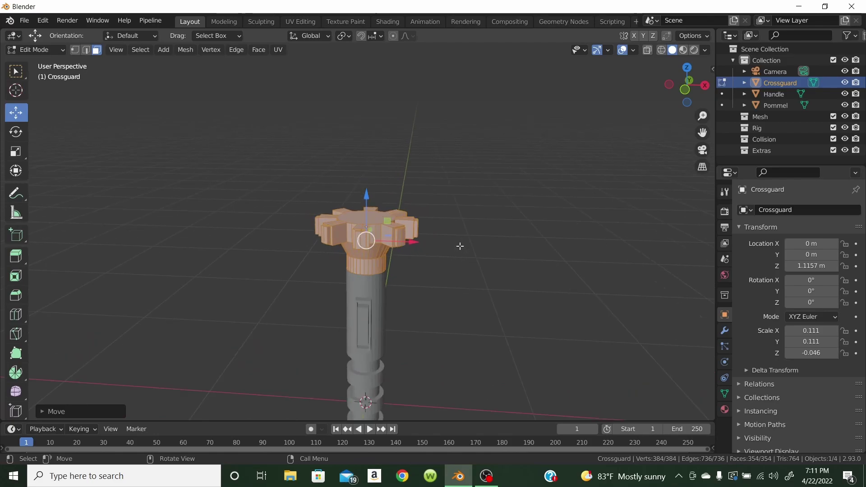
# Inset the crossguard's round top face by about 0.32 m
pyautogui.scroll(1, 460, 246)
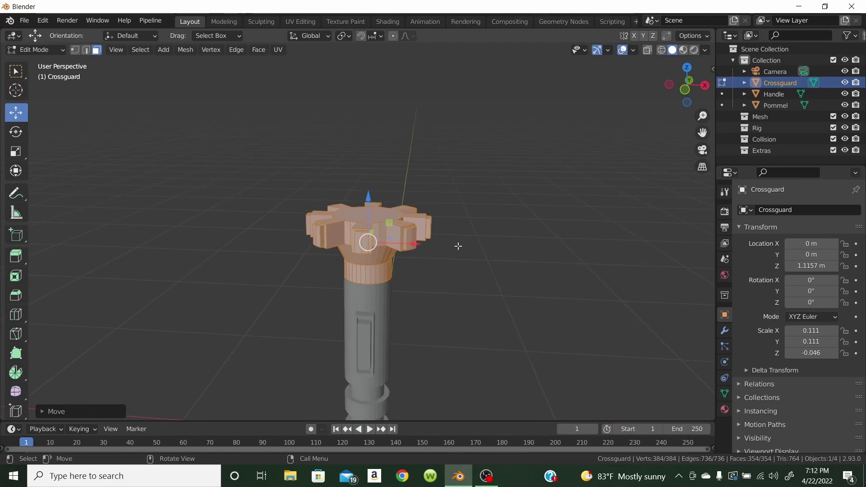
pyautogui.moveTo(436, 180); pyautogui.dragTo(439, 231, button='middle')
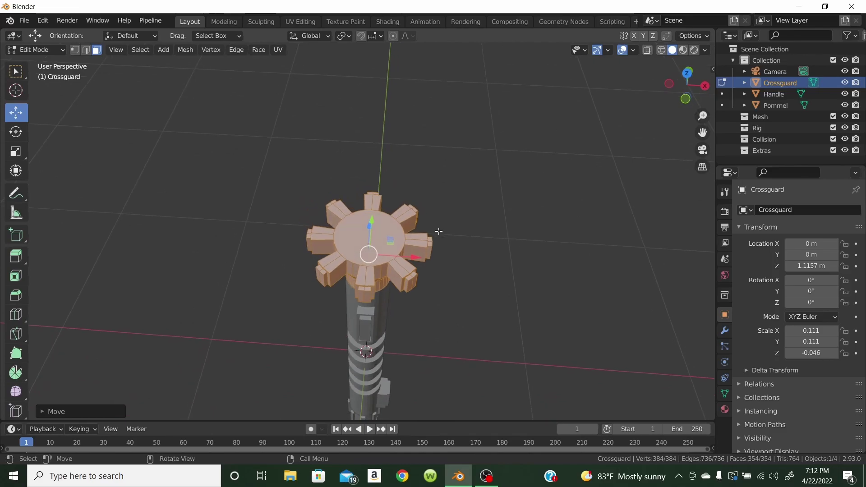
pyautogui.click(355, 230)
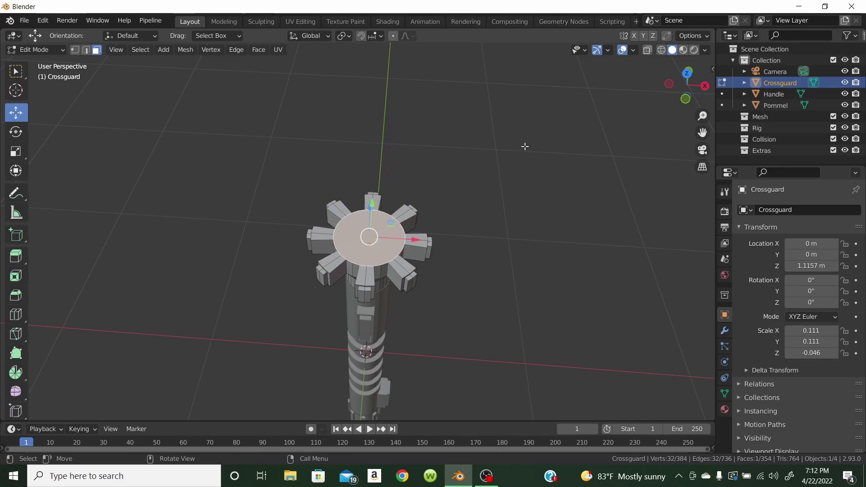
pyautogui.press('i')
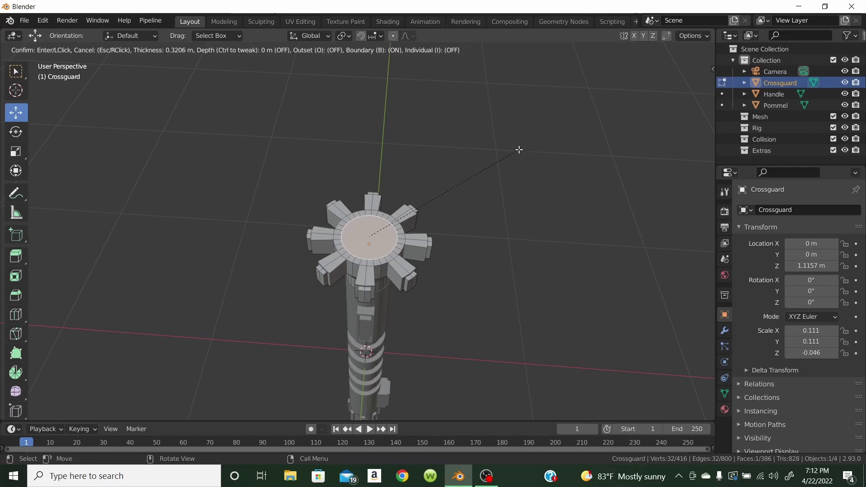
pyautogui.click(519, 149)
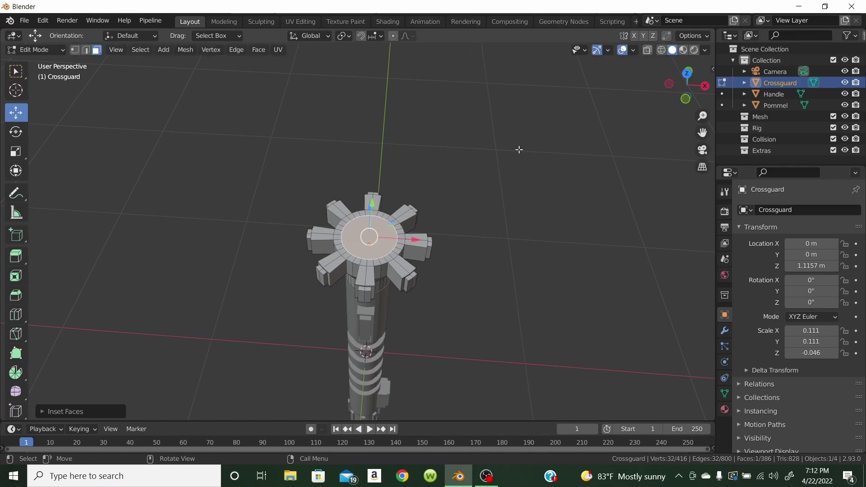
# Extrude the inset top face about 0.085 m down into the crossguard and scale it smaller to form a tapered socket
pyautogui.scroll(3, 519, 237)
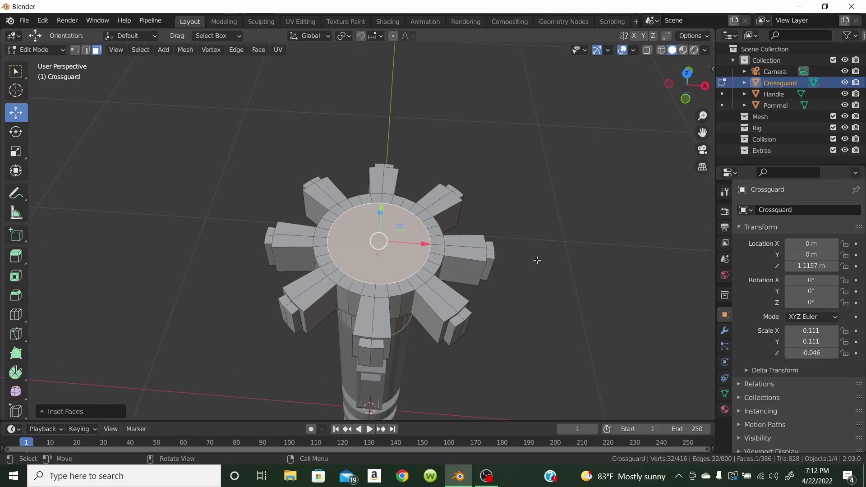
pyautogui.press('e')
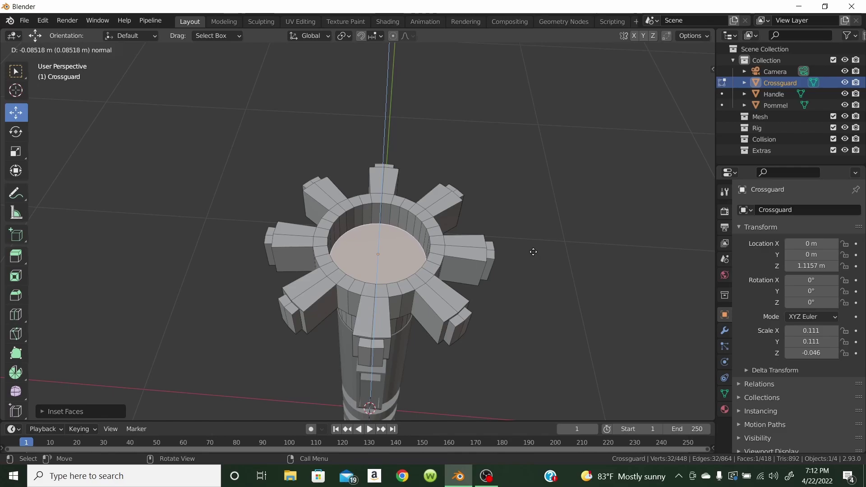
pyautogui.click(533, 250)
pyautogui.press('s')
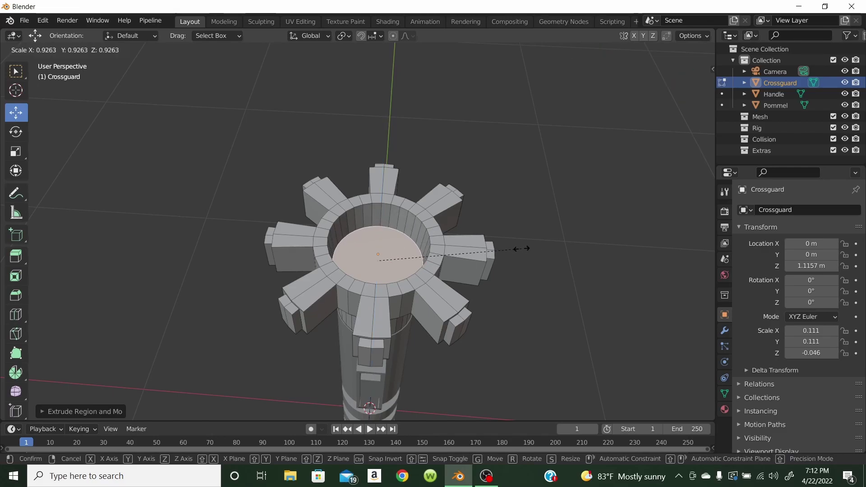
pyautogui.click(490, 247)
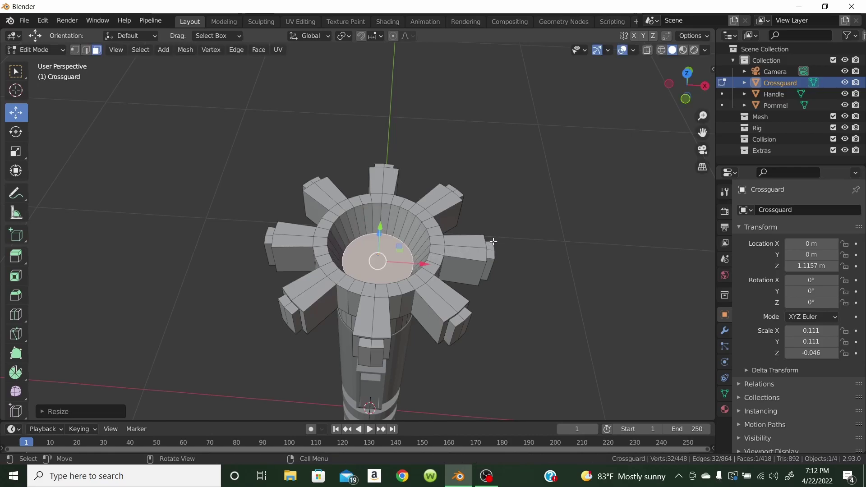
pyautogui.moveTo(495, 232); pyautogui.dragTo(500, 201, button='middle')
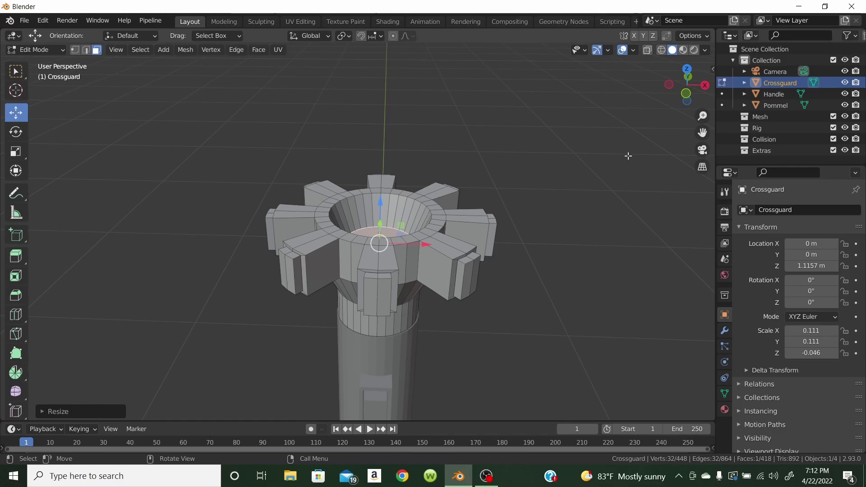
# Return to Object Mode, add a cylinder mesh and scale it uniformly to about 0.157
pyautogui.click(56, 50)
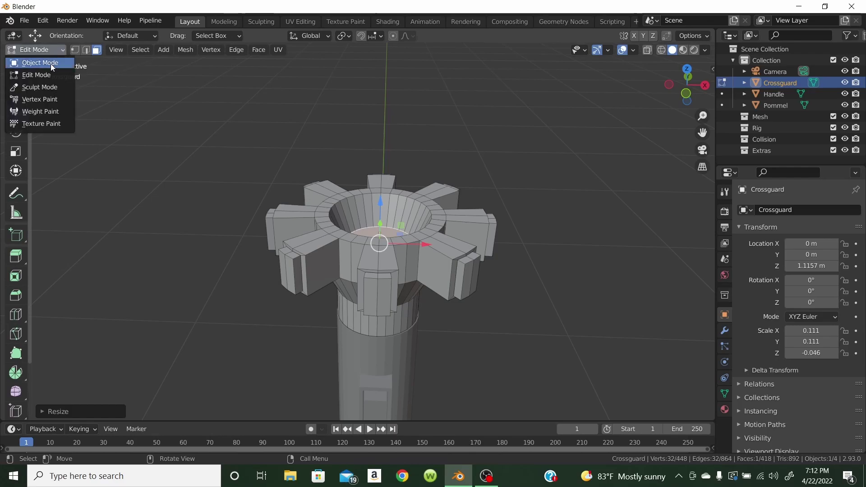
pyautogui.click(51, 63)
pyautogui.scroll(-6, 599, 192)
pyautogui.moveTo(599, 192)
pyautogui.mouseDown(button='middle')
pyautogui.moveTo(618, 137)
pyautogui.moveTo(516, 237)
pyautogui.moveTo(551, 155)
pyautogui.moveTo(574, 144)
pyautogui.moveTo(592, 168)
pyautogui.moveTo(595, 197)
pyautogui.mouseUp(button='middle')
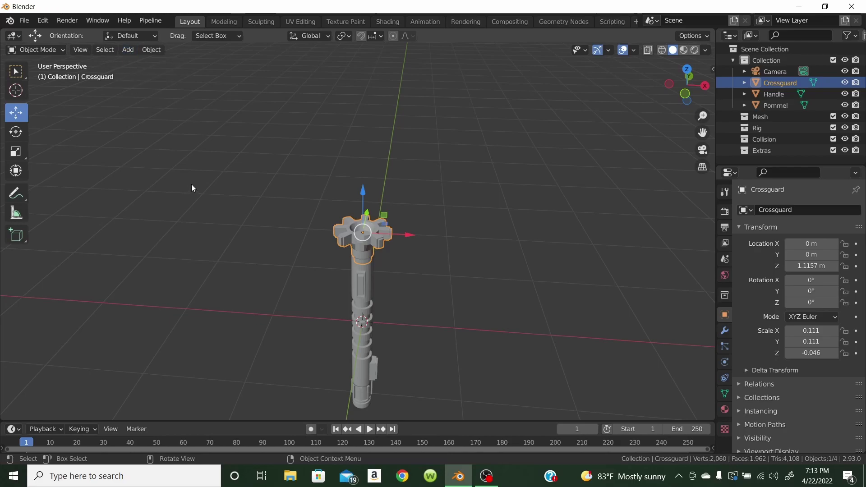
pyautogui.hotkey('shift', 'a')
pyautogui.moveTo(192, 184)
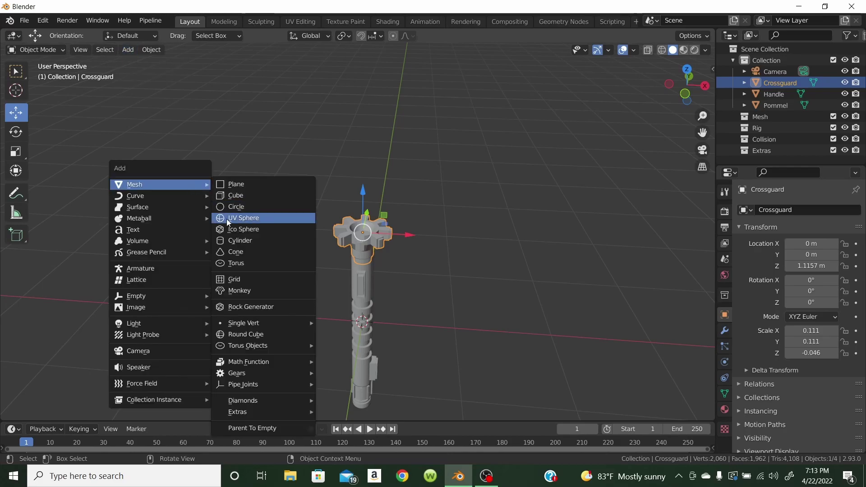
pyautogui.click(237, 239)
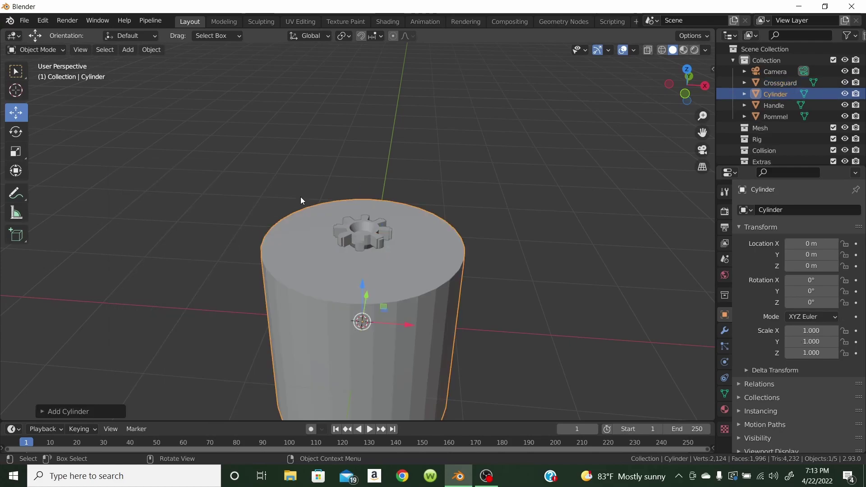
pyautogui.press('s')
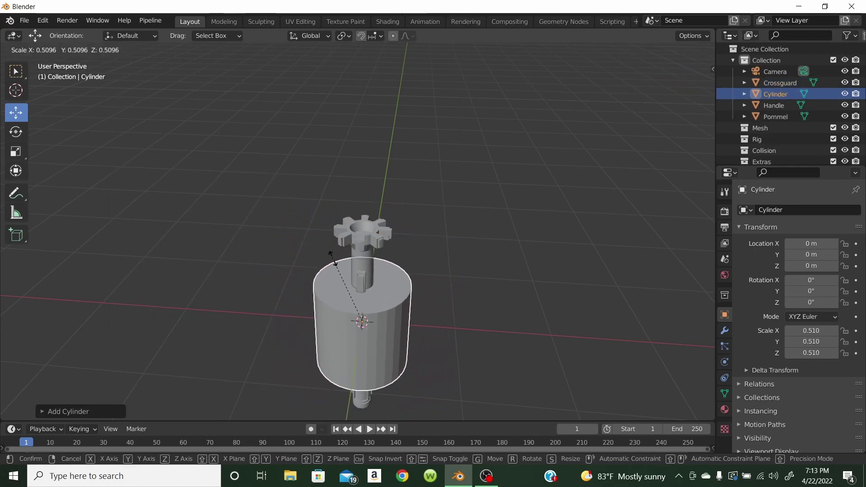
pyautogui.click(377, 290)
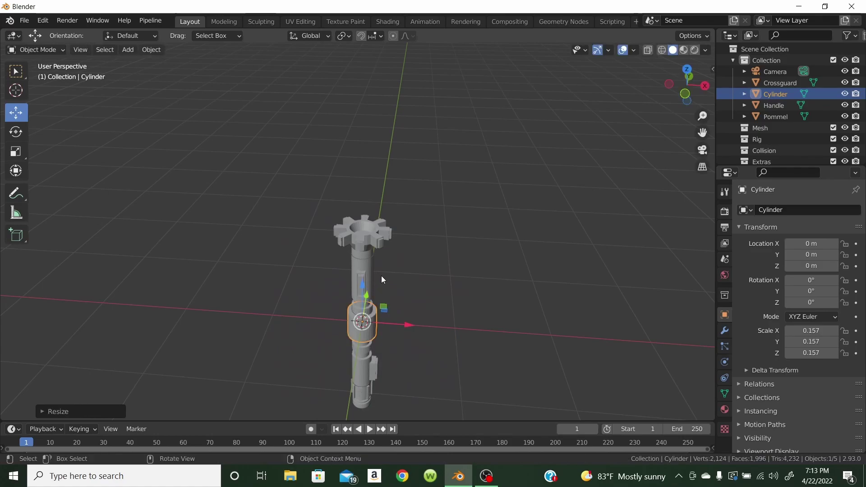
# In front view, move the new cylinder straight up along Z to about 1.44 m, just above the crossguard
pyautogui.press('KP_7')
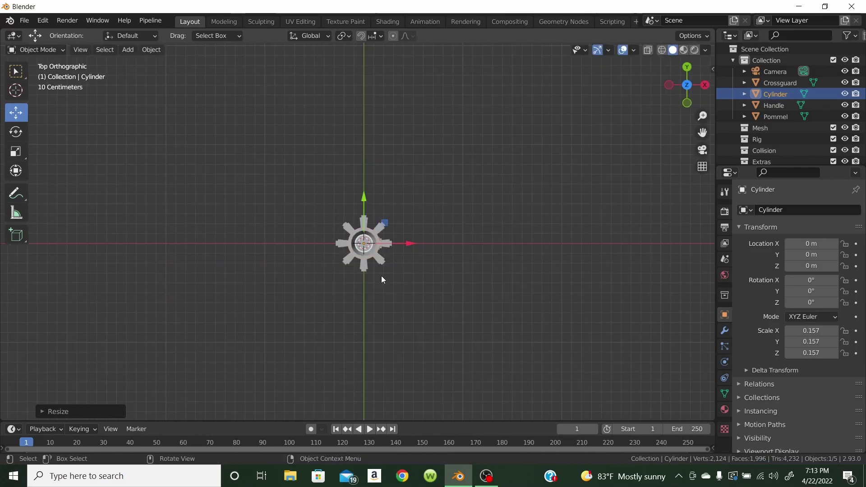
pyautogui.press('KP_1')
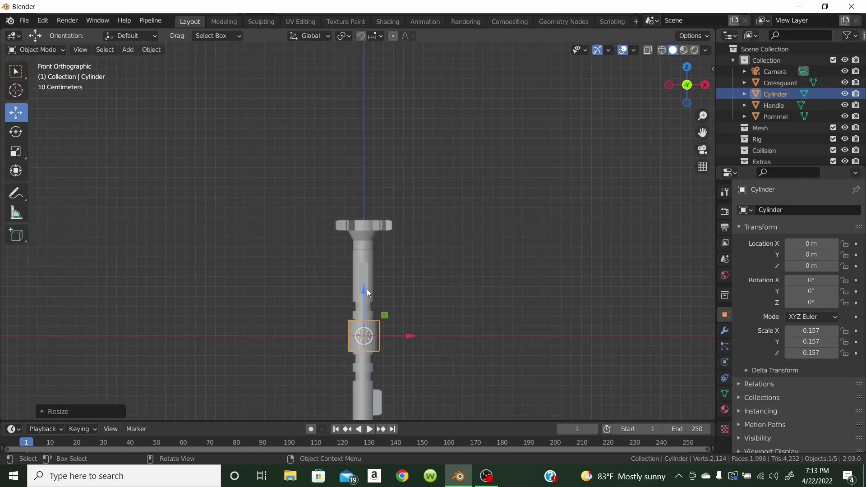
pyautogui.moveTo(364, 291); pyautogui.dragTo(381, 145)
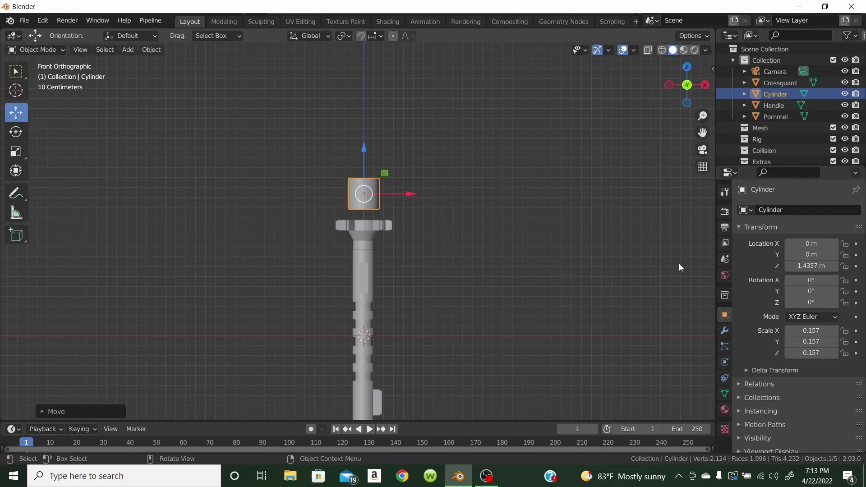
# Scale the cylinder above the crossguard down uniformly to about 0.076 so it fits inside the crossguard's round opening
pyautogui.press('KP_7')
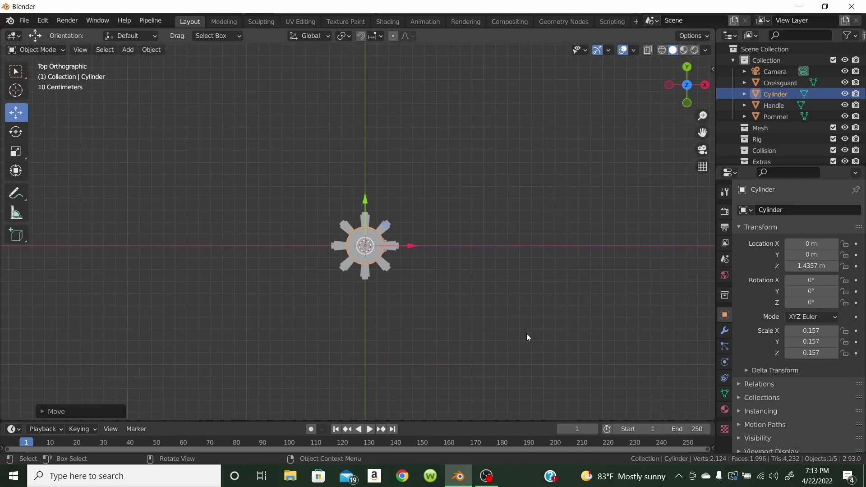
pyautogui.scroll(4, 528, 333)
pyautogui.scroll(3, 527, 338)
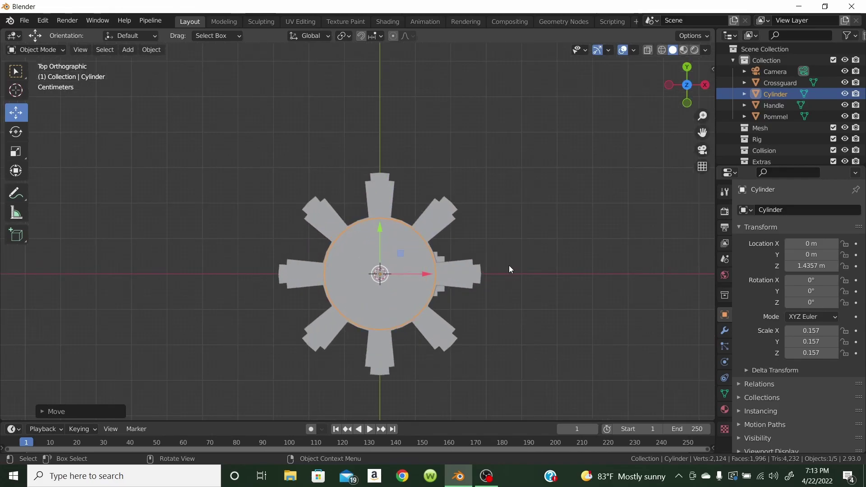
pyautogui.press('s')
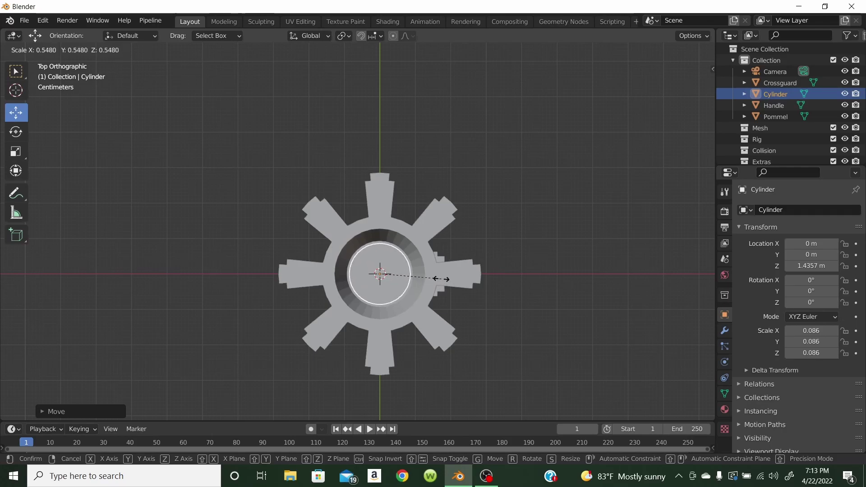
pyautogui.click(444, 277)
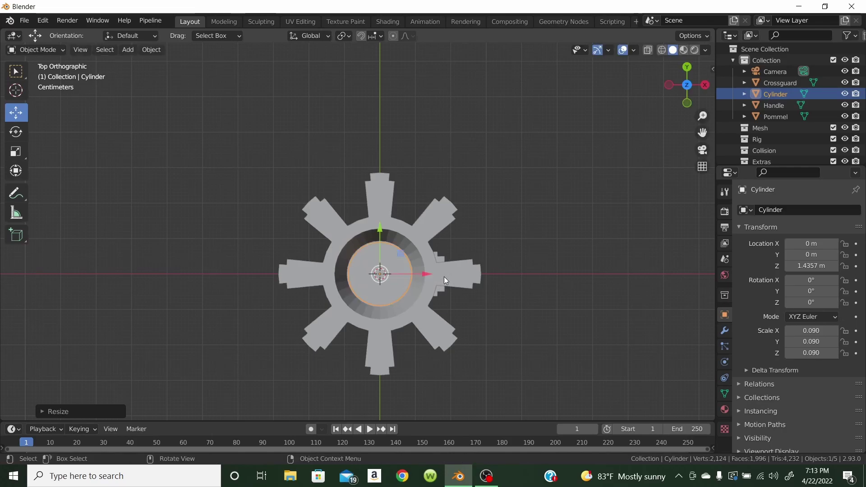
pyautogui.moveTo(635, 388); pyautogui.dragTo(604, 296, button='middle')
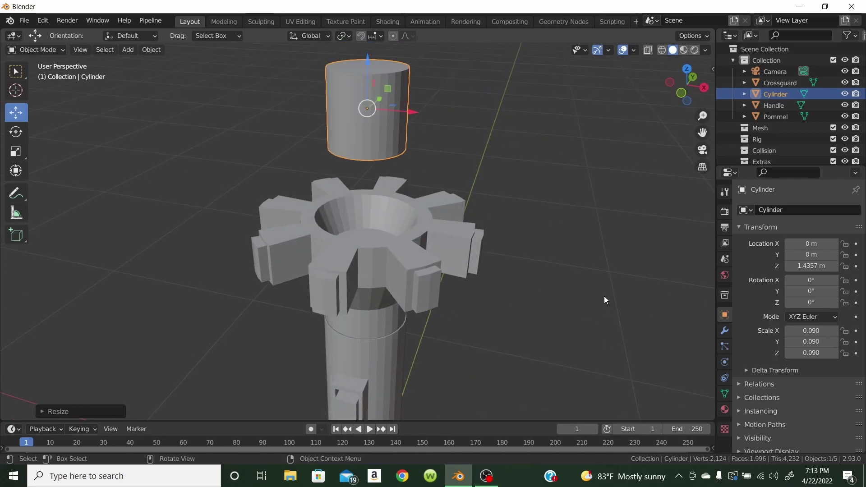
pyautogui.press('s')
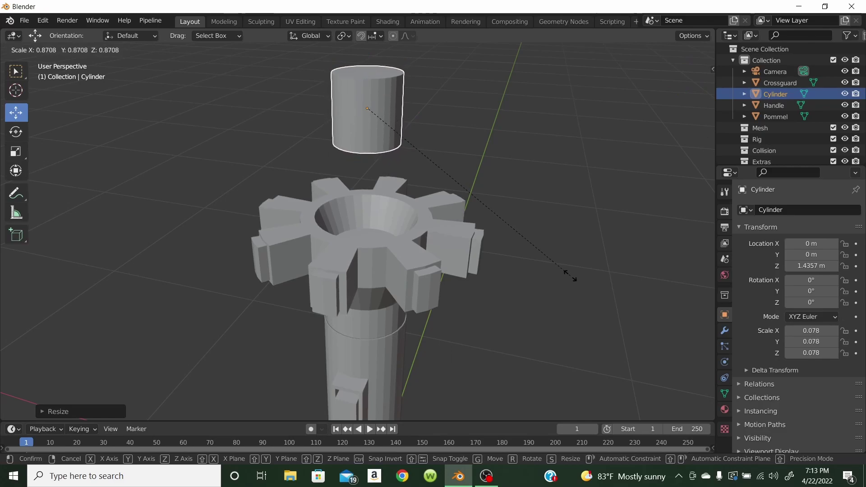
pyautogui.click(564, 272)
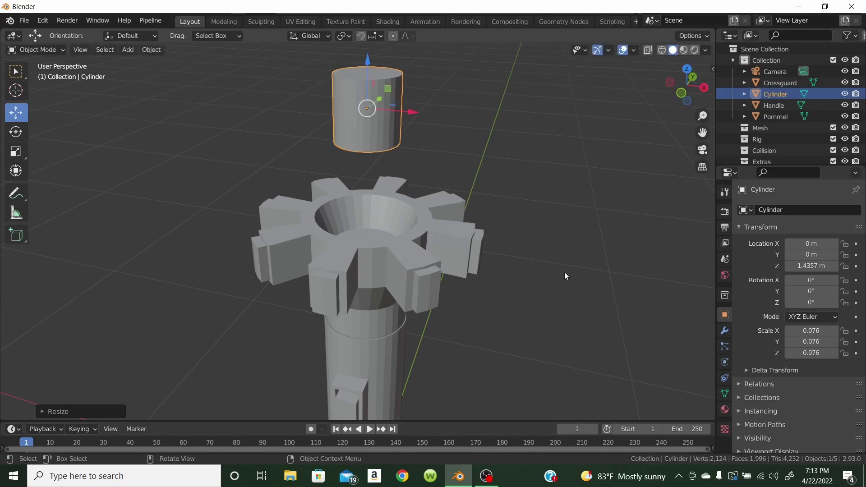
# Lower the cylinder along the Z axis into the crossguard's opening, to a Z location of about 1.16 m
pyautogui.moveTo(506, 174); pyautogui.dragTo(532, 169, button='middle')
pyautogui.scroll(-5, 532, 169)
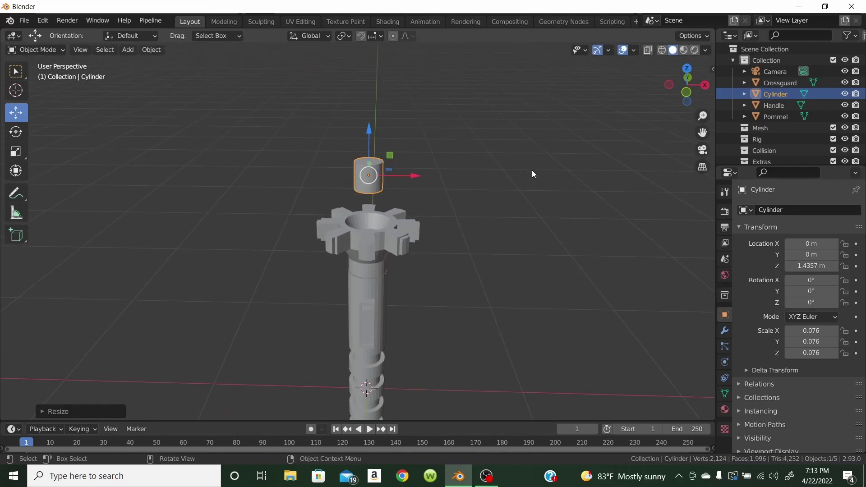
pyautogui.scroll(5, 531, 171)
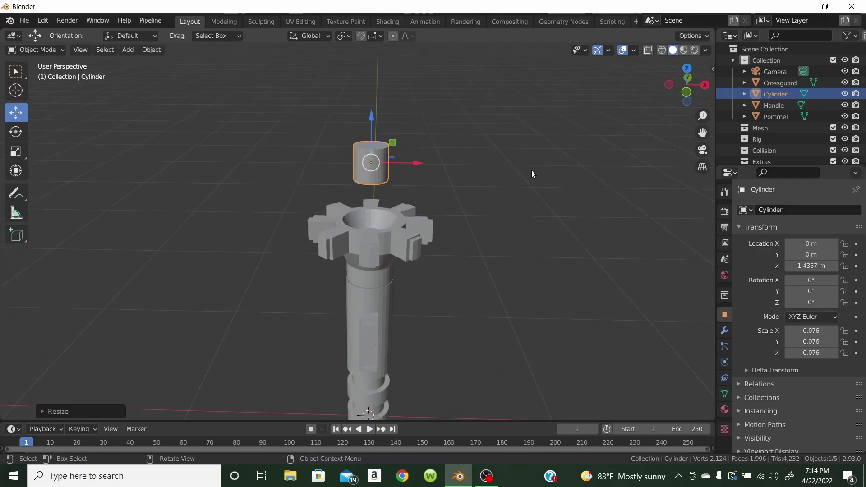
pyautogui.moveTo(401, 110); pyautogui.dragTo(398, 156, button='middle')
pyautogui.moveTo(372, 160); pyautogui.dragTo(368, 209)
pyautogui.moveTo(579, 314); pyautogui.dragTo(571, 299, button='middle')
pyautogui.scroll(-2, 578, 249)
pyautogui.scroll(2, 579, 249)
pyautogui.scroll(2, 578, 245)
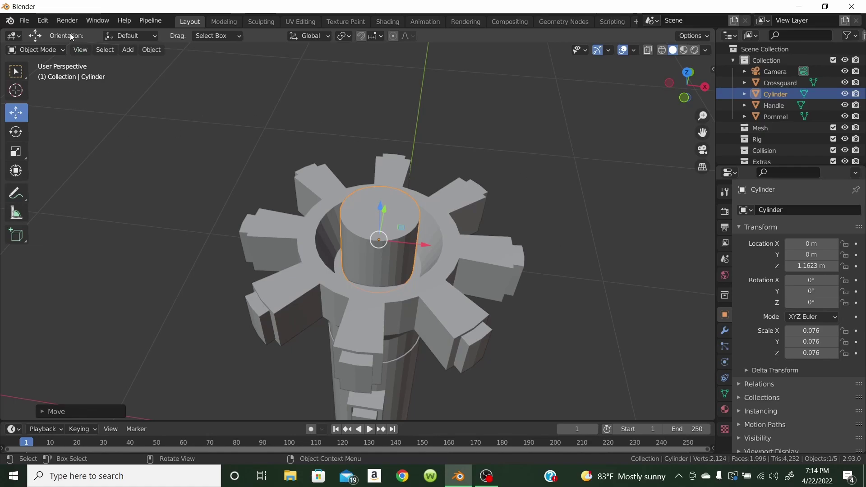
# Switch the cylinder to Edit Mode and select only its top face
pyautogui.click(51, 50)
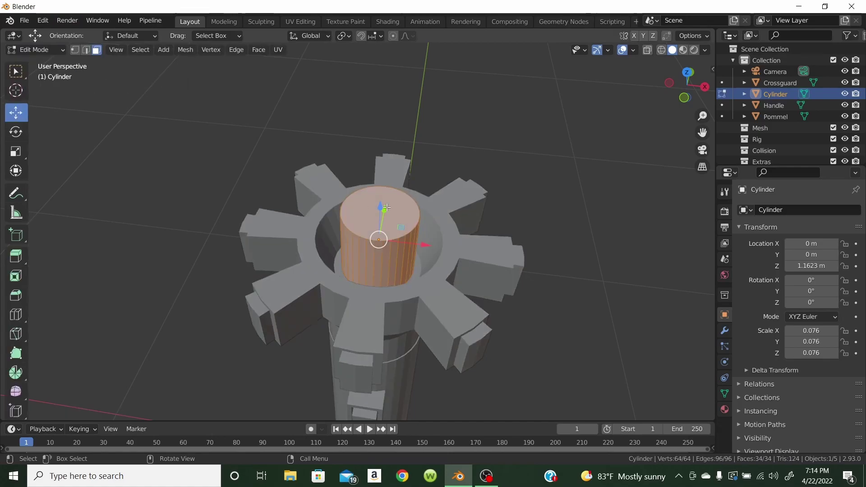
pyautogui.click(385, 208)
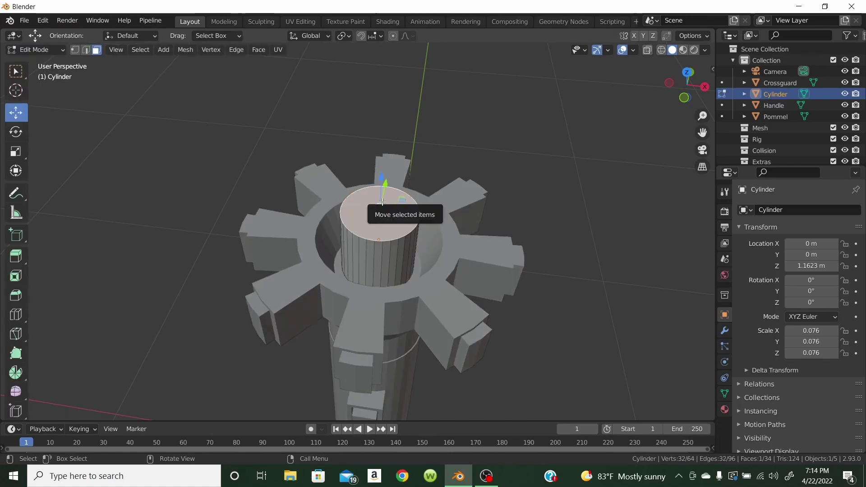
# Try to form the blade by extruding the cylinder's top face upward in two sections
pyautogui.press('e')
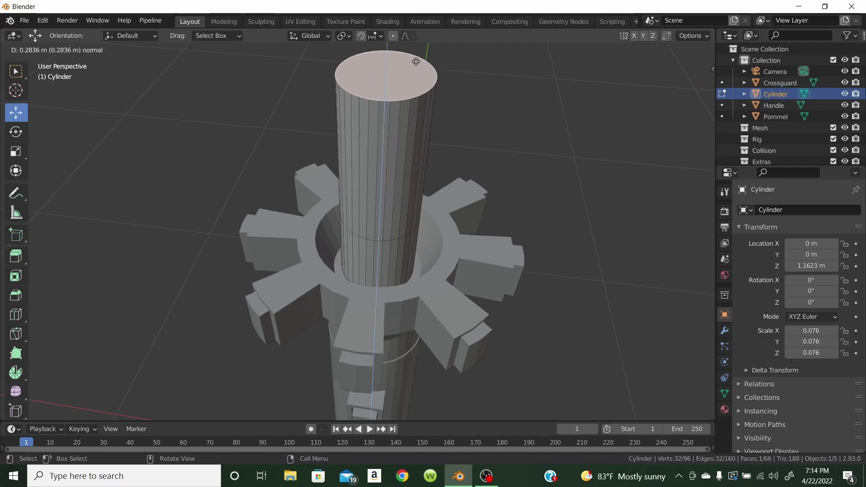
pyautogui.click(418, 56)
pyautogui.moveTo(550, 107); pyautogui.dragTo(548, 81, button='middle')
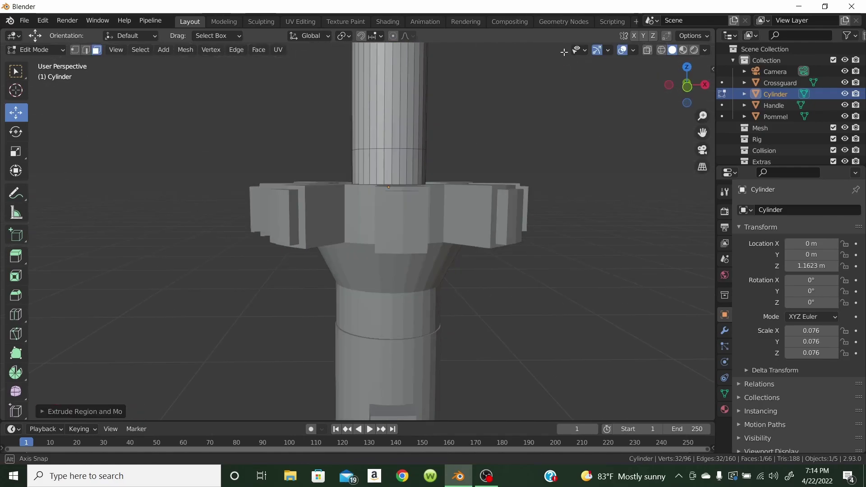
pyautogui.scroll(-3, 546, 58)
pyautogui.press('e')
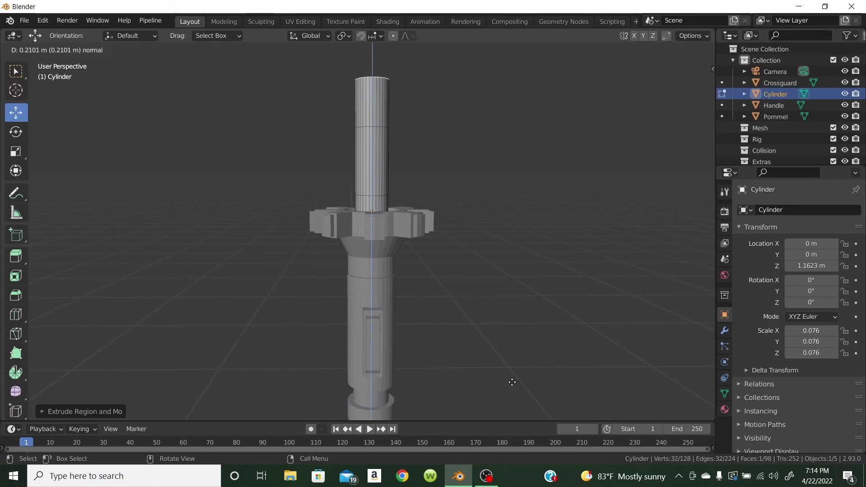
pyautogui.press('Escape')
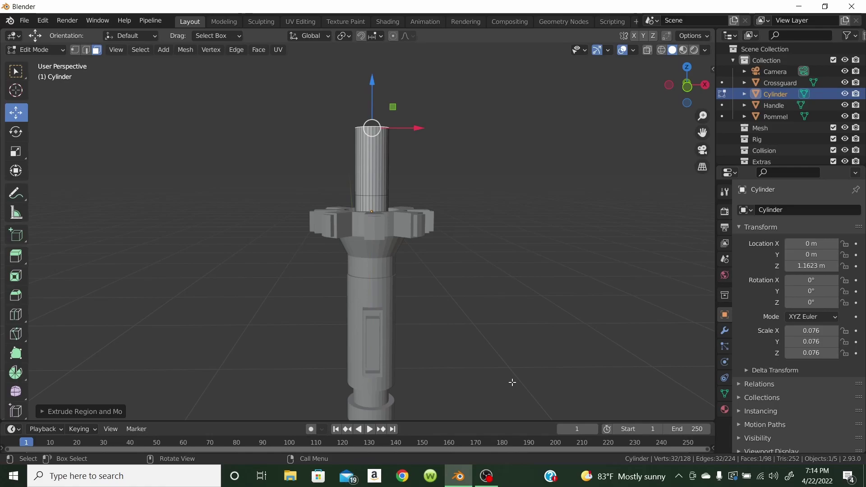
pyautogui.hotkey('ctrl', 'z')
pyautogui.hotkey('ctrl', 'z')
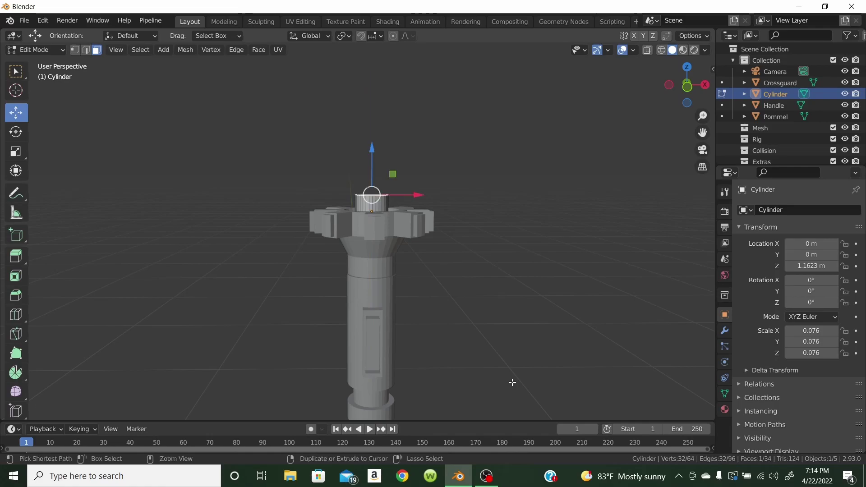
# Move the cylinder's top face far up along the Z axis to stretch it into a blade several times the handle's length
pyautogui.moveTo(497, 297); pyautogui.dragTo(489, 354, button='middle')
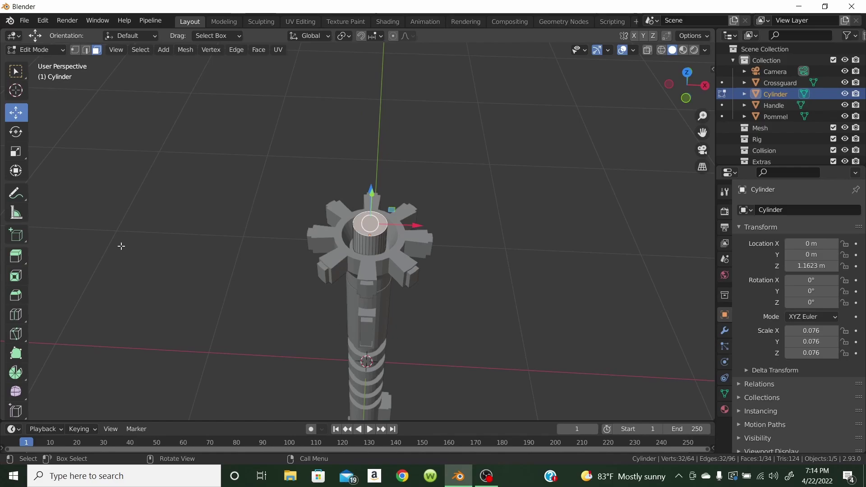
pyautogui.moveTo(550, 346); pyautogui.dragTo(369, 251, button='middle')
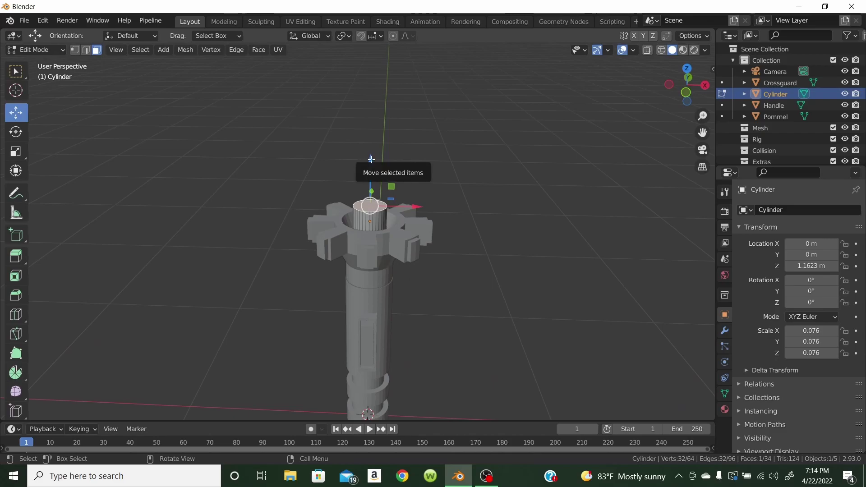
pyautogui.scroll(-3, 387, 158)
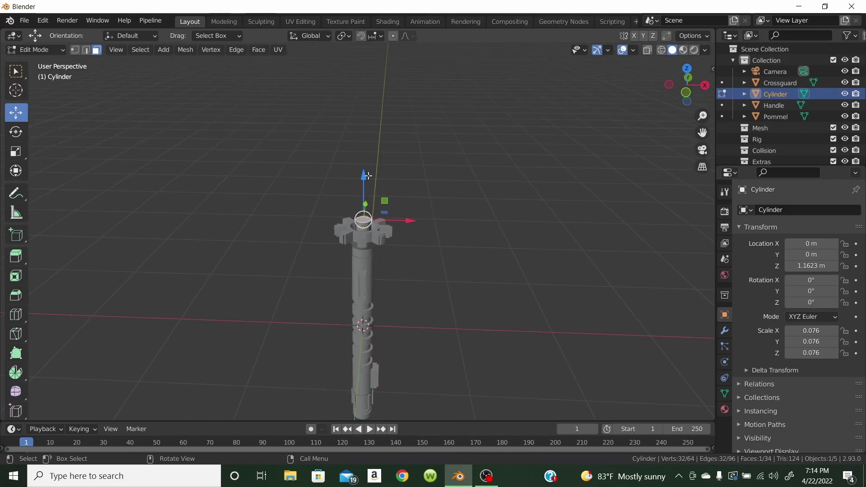
pyautogui.moveTo(364, 178); pyautogui.dragTo(532, 195)
pyautogui.scroll(-5, 493, 153)
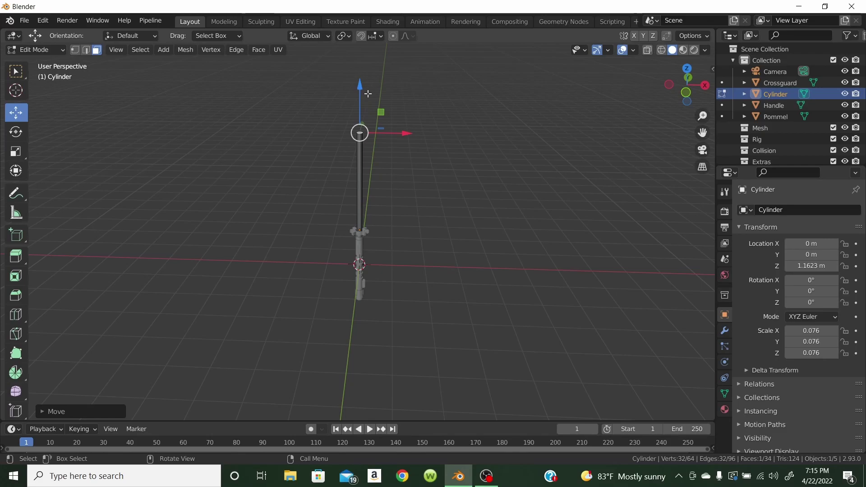
pyautogui.moveTo(360, 86); pyautogui.dragTo(367, 410)
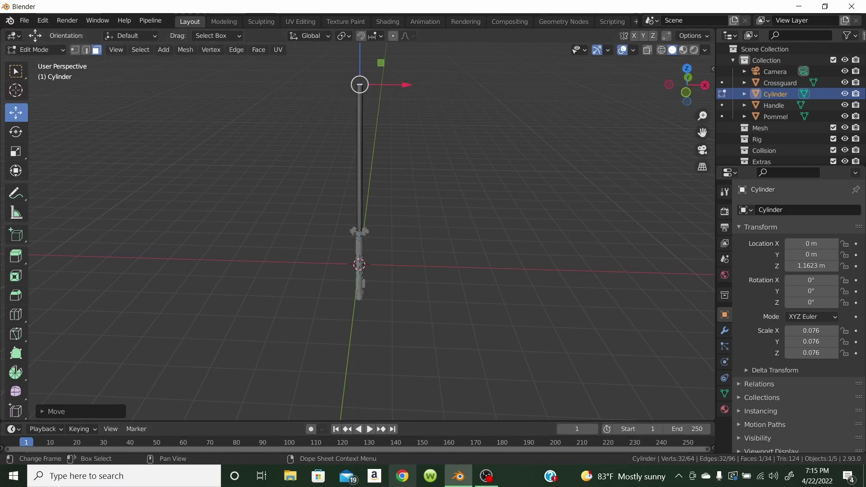
# Extrude the blade's top face a short distance upward and scale the new end face down almost to a point
pyautogui.moveTo(463, 188); pyautogui.dragTo(440, 188, button='middle')
pyautogui.moveTo(702, 132); pyautogui.dragTo(707, 265)
pyautogui.scroll(10, 523, 214)
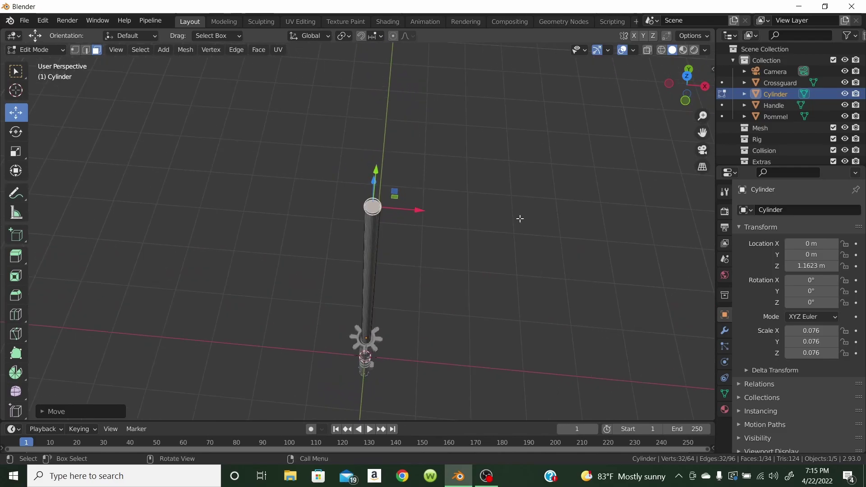
pyautogui.scroll(-8, 571, 185)
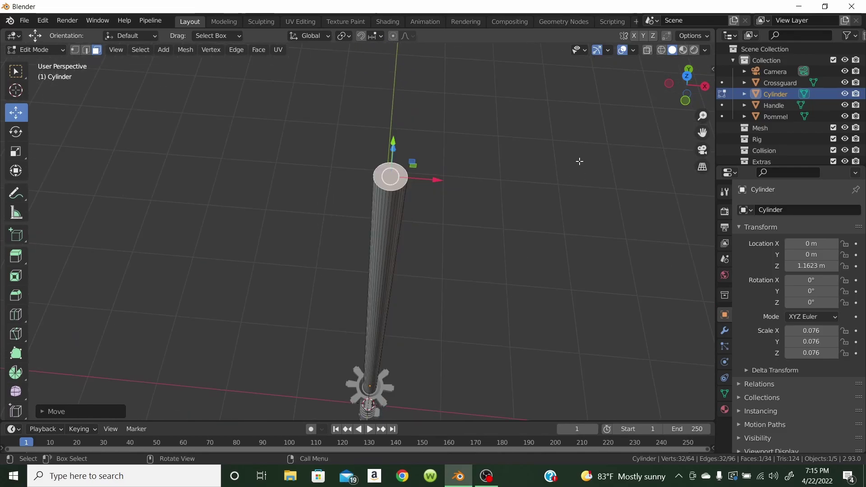
pyautogui.moveTo(550, 165)
pyautogui.mouseDown(button='middle')
pyautogui.moveTo(539, 163)
pyautogui.moveTo(543, 149)
pyautogui.moveTo(542, 160)
pyautogui.mouseUp(button='middle')
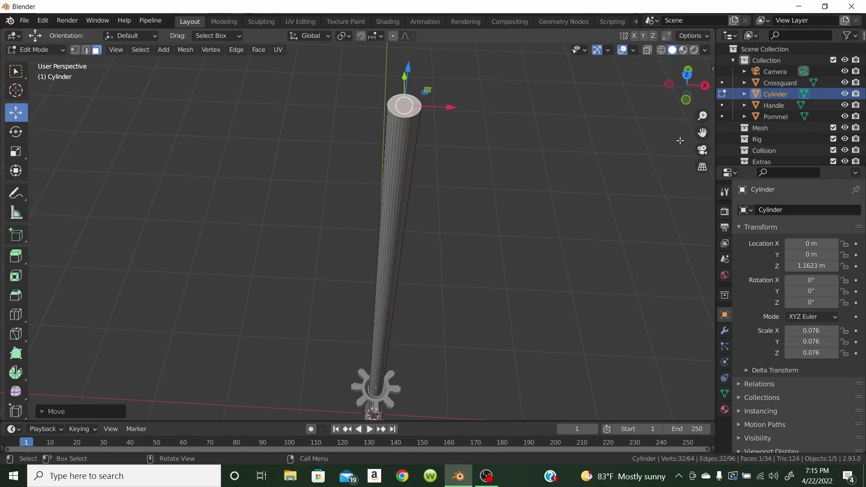
pyautogui.click(702, 150)
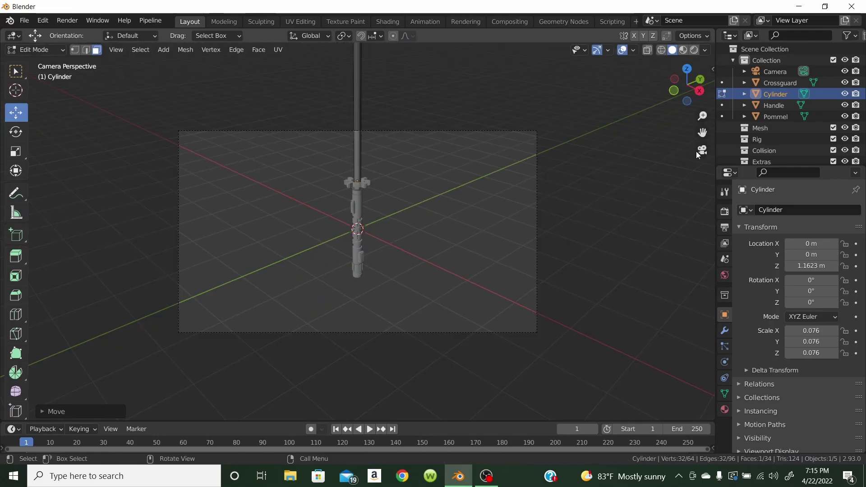
pyautogui.click(703, 150)
pyautogui.moveTo(702, 135); pyautogui.dragTo(656, 246)
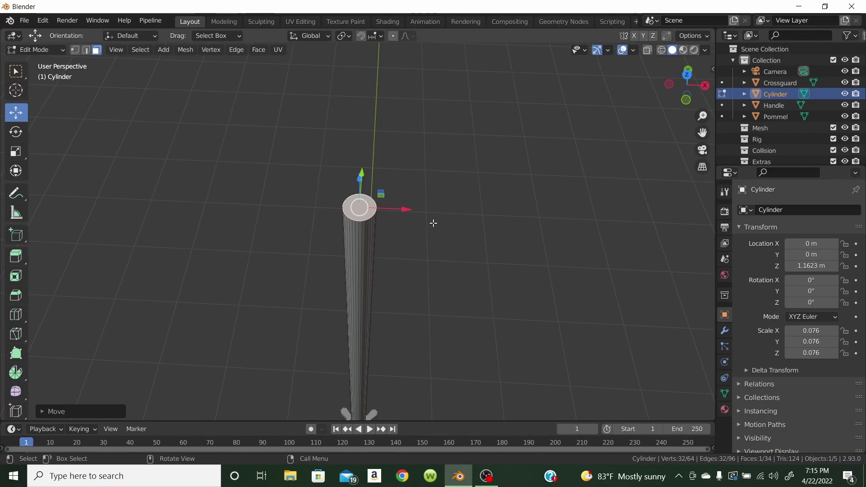
pyautogui.press('e')
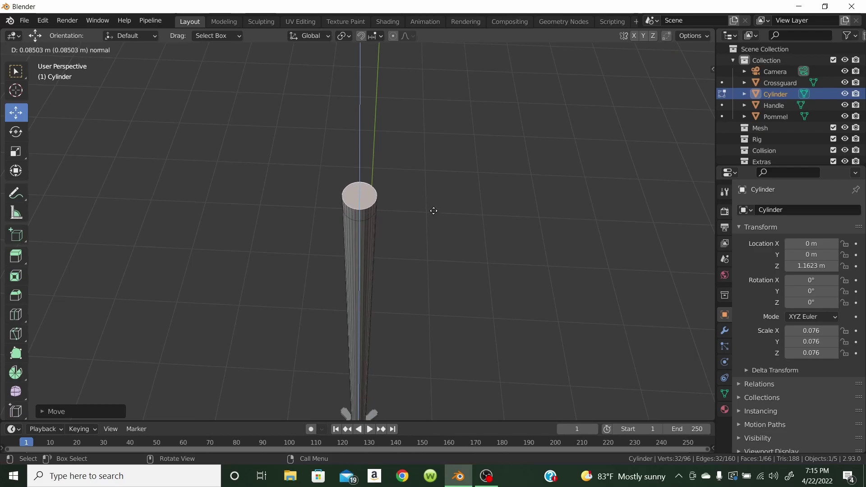
pyautogui.click(434, 205)
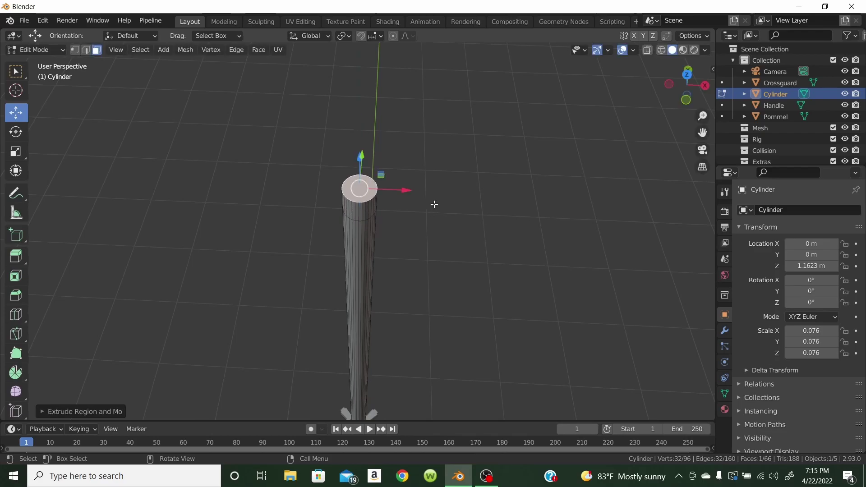
pyautogui.press('s')
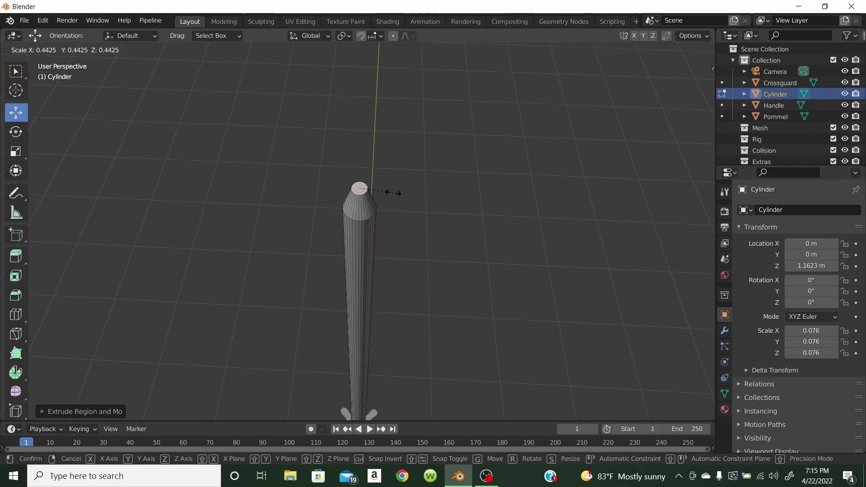
pyautogui.click(367, 188)
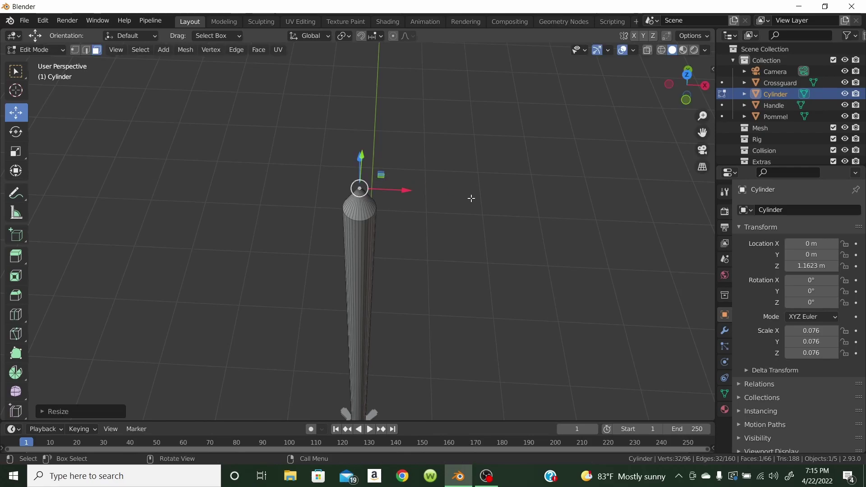
# Rename the cylinder object to "Blade"
pyautogui.moveTo(472, 201); pyautogui.dragTo(477, 181, button='middle')
pyautogui.scroll(-3, 478, 182)
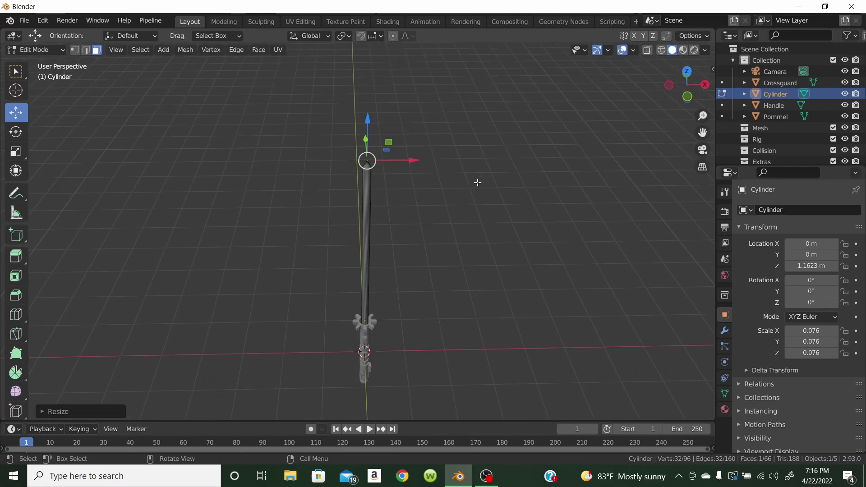
pyautogui.scroll(1, 478, 182)
pyautogui.doubleClick(767, 93)
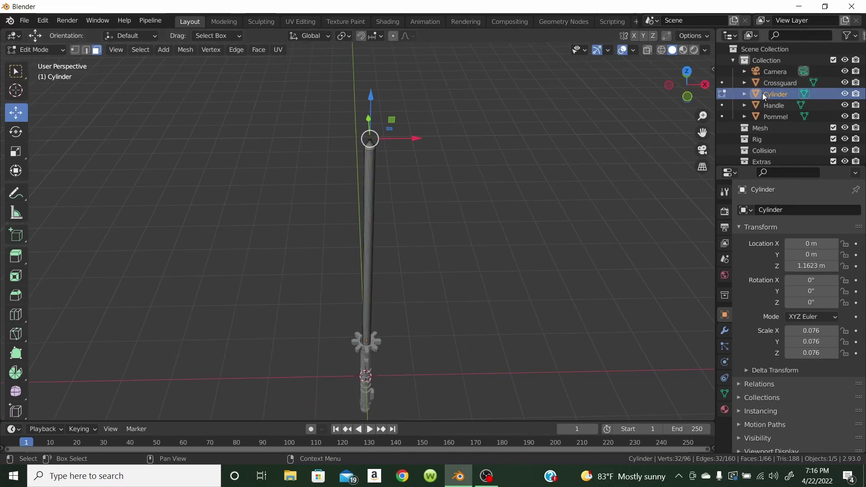
pyautogui.write('B')
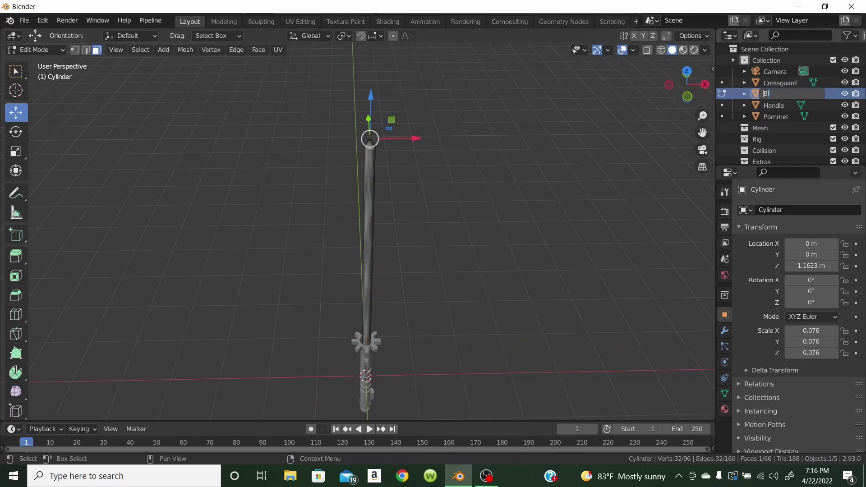
pyautogui.write('lade')
pyautogui.press('Return')
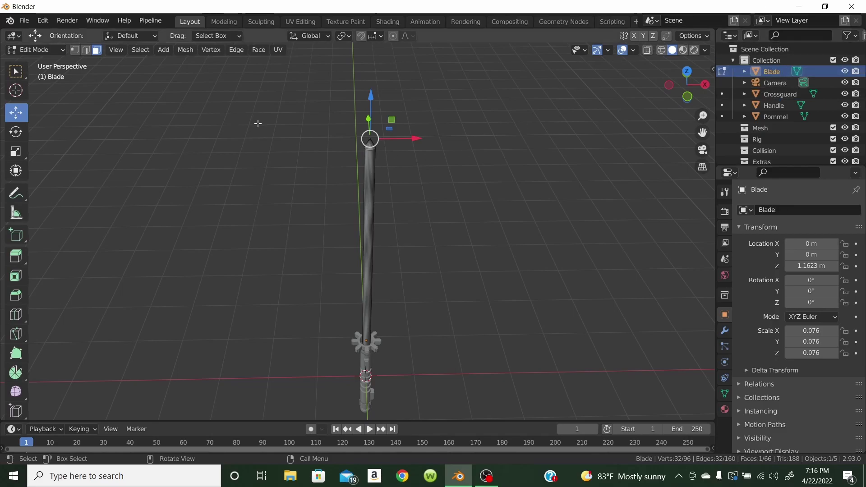
# Return to Object Mode and apply smooth shading to the blade, crossguard, handle and pommel together
pyautogui.moveTo(512, 289); pyautogui.dragTo(478, 241, button='middle')
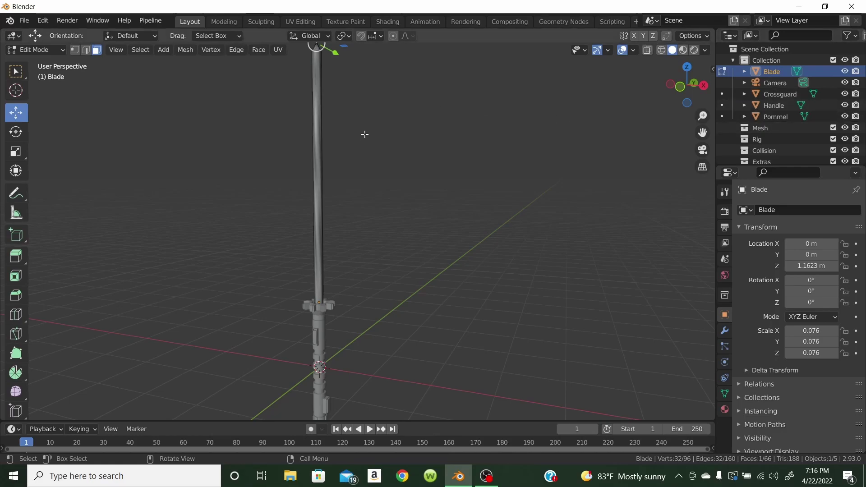
pyautogui.scroll(-2, 352, 140)
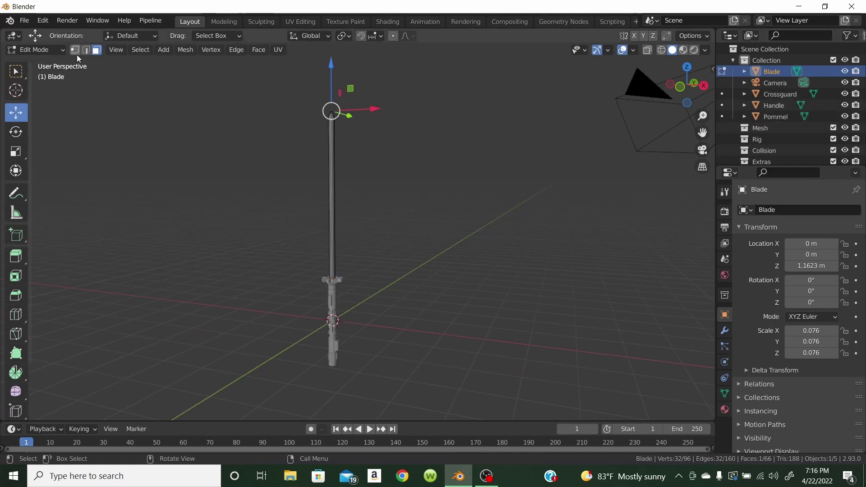
pyautogui.click(39, 50)
pyautogui.click(39, 63)
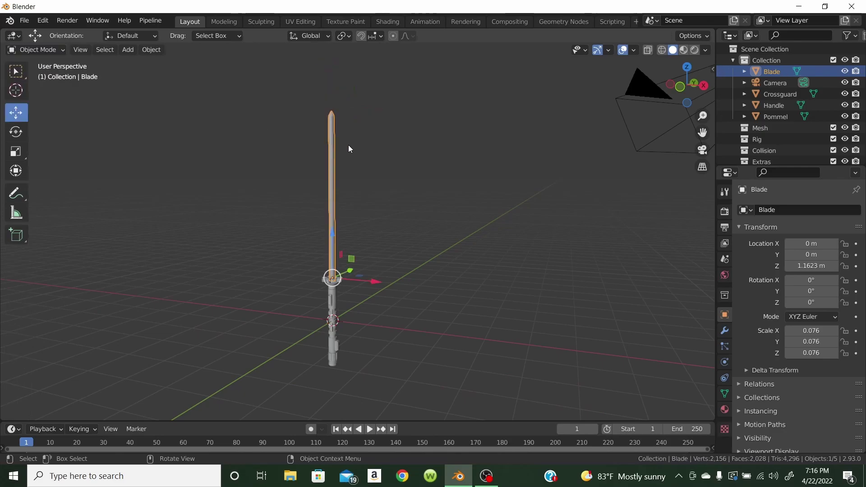
pyautogui.moveTo(304, 101); pyautogui.dragTo(354, 367)
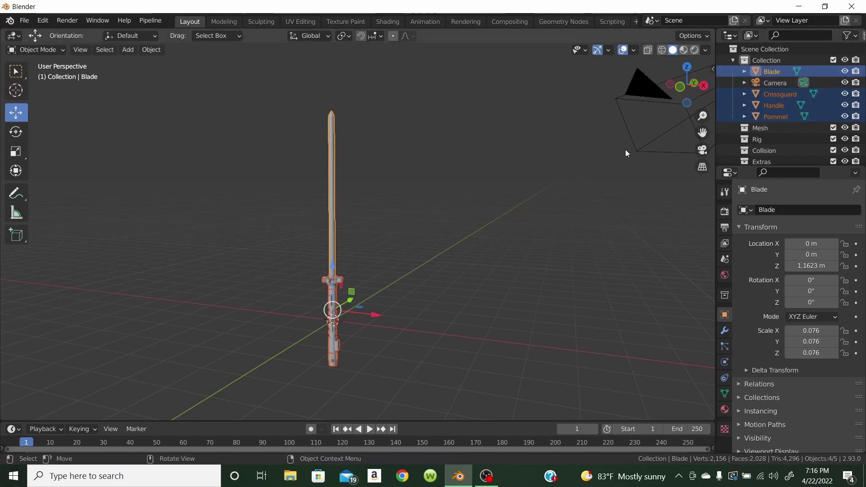
pyautogui.rightClick(411, 172)
pyautogui.click(411, 173)
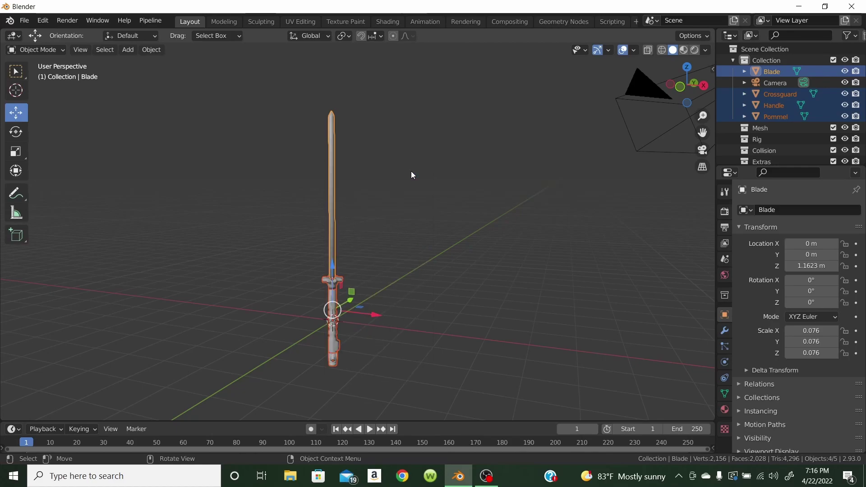
pyautogui.click(402, 270)
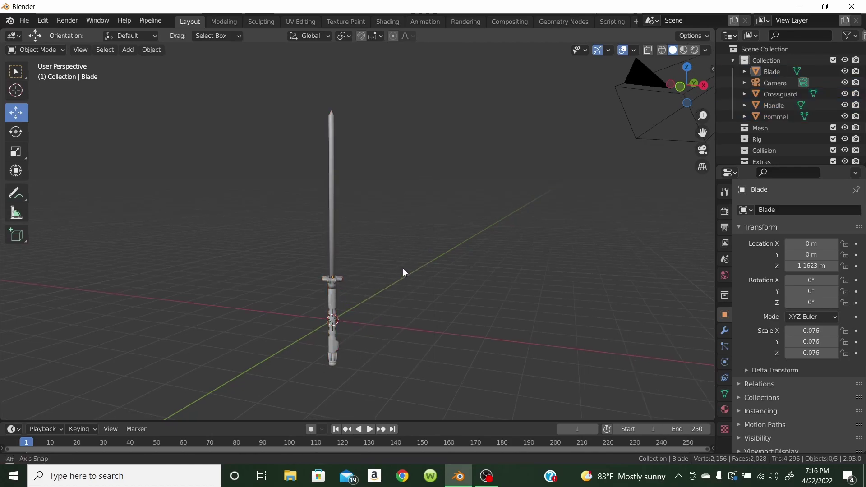
# Save the project as a new file named "Lightsaber 2.blend" in the D:\Blender Files folder
pyautogui.scroll(4, 404, 264)
pyautogui.moveTo(408, 256); pyautogui.dragTo(417, 231, button='middle')
pyautogui.scroll(-1, 438, 294)
pyautogui.scroll(-1, 446, 275)
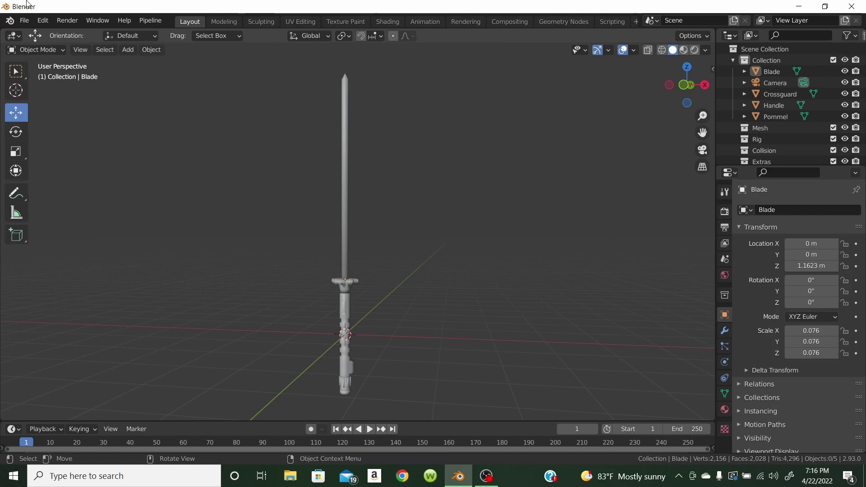
pyautogui.click(25, 20)
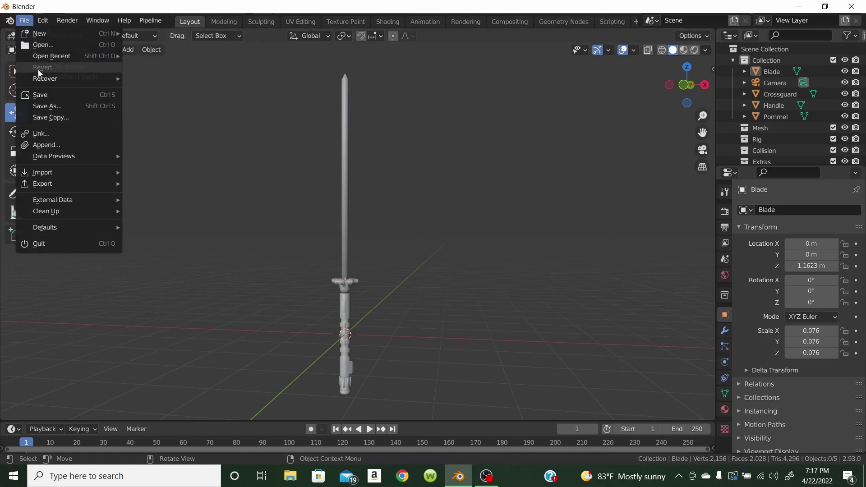
pyautogui.click(44, 106)
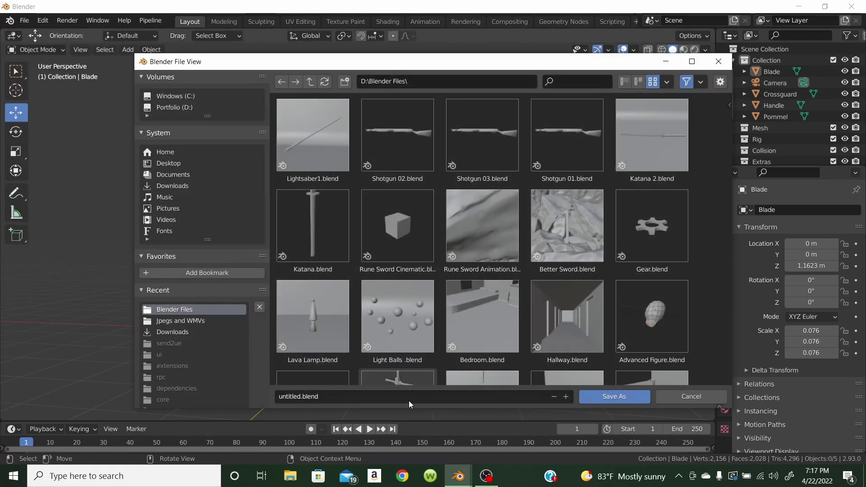
pyautogui.click(363, 395)
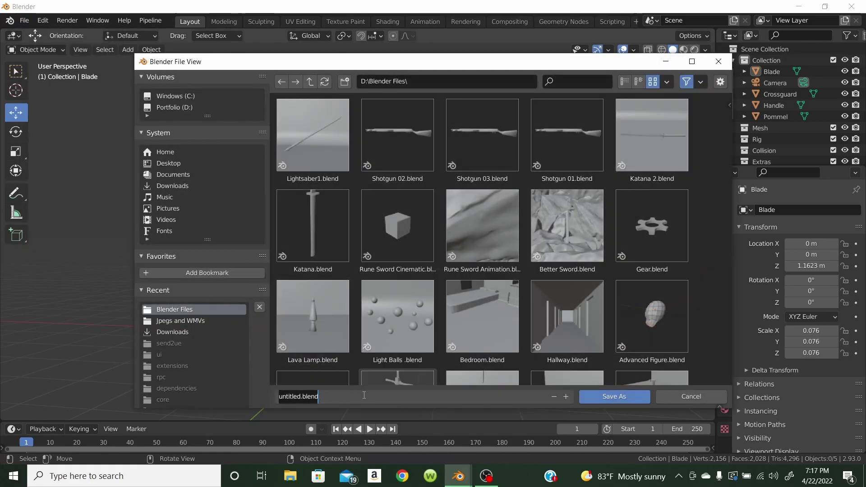
pyautogui.write('Lightsaber')
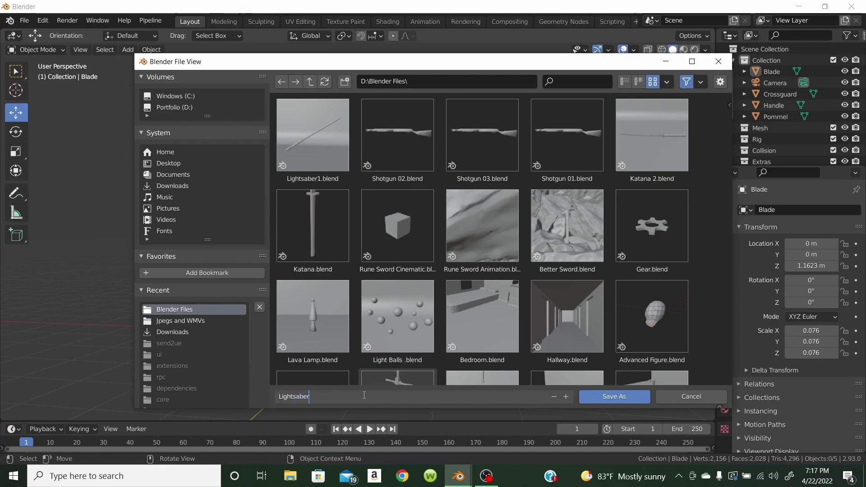
pyautogui.write(' 2')
pyautogui.click(633, 398)
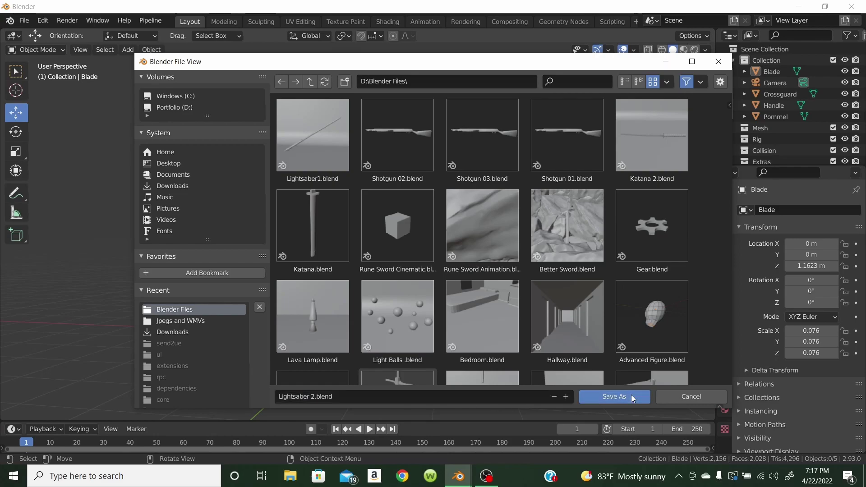
# Switch to the Shading workspace with the sword's handle and crossguard in view
pyautogui.scroll(5, 460, 244)
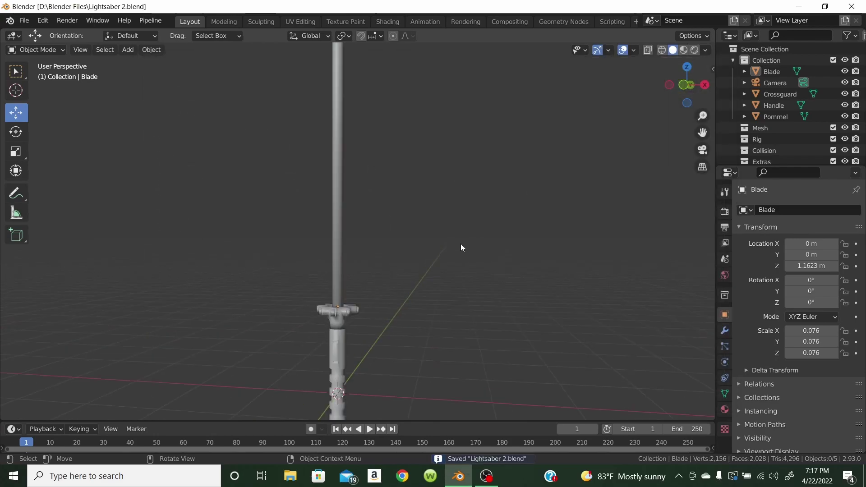
pyautogui.scroll(-5, 461, 247)
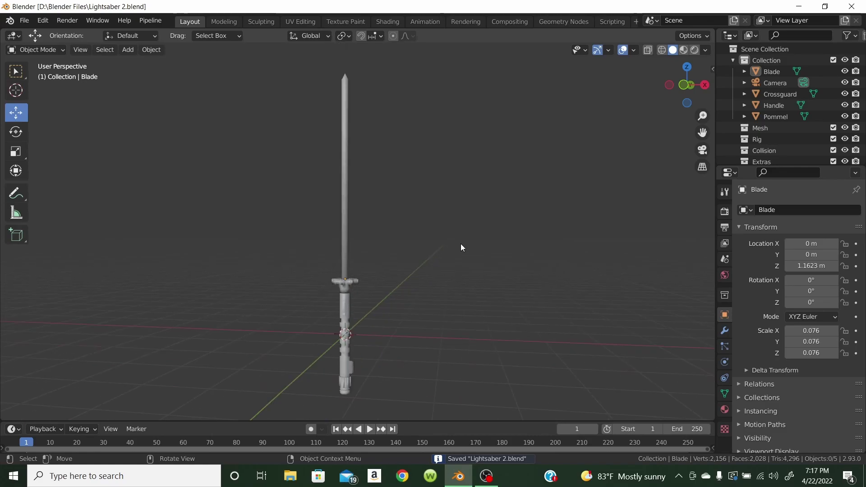
pyautogui.scroll(4, 461, 247)
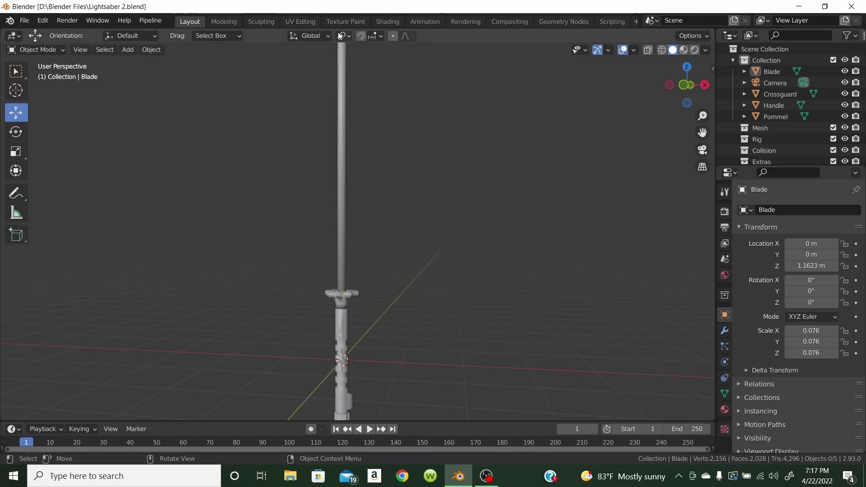
pyautogui.click(388, 21)
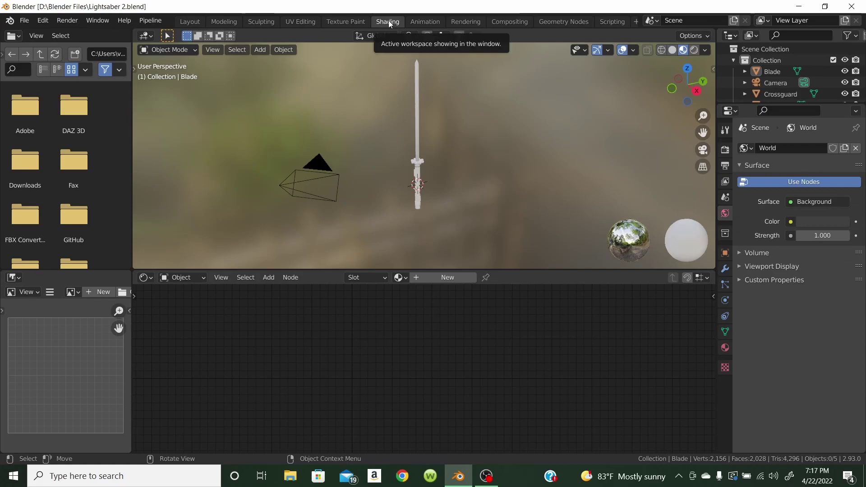
pyautogui.scroll(5, 526, 188)
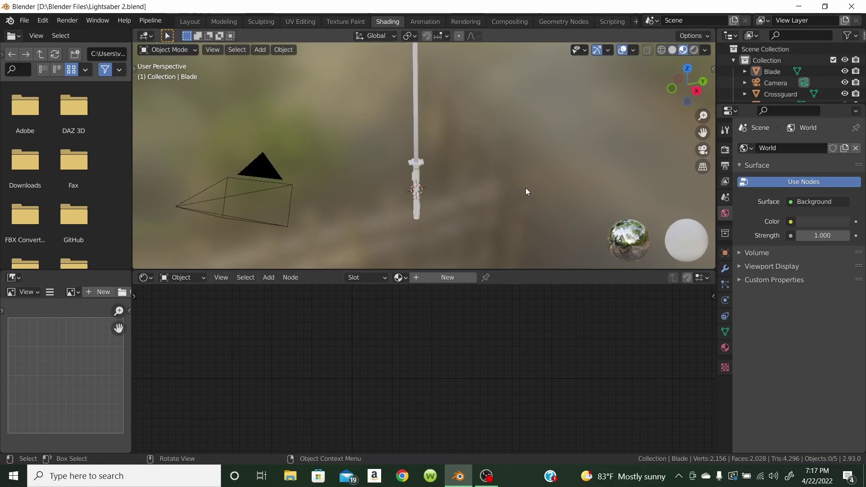
pyautogui.scroll(5, 530, 192)
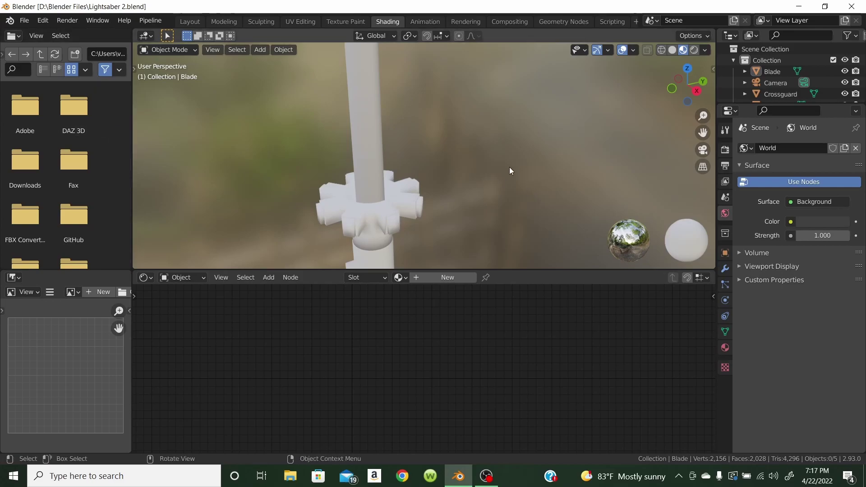
pyautogui.scroll(-5, 510, 170)
pyautogui.scroll(-3, 510, 170)
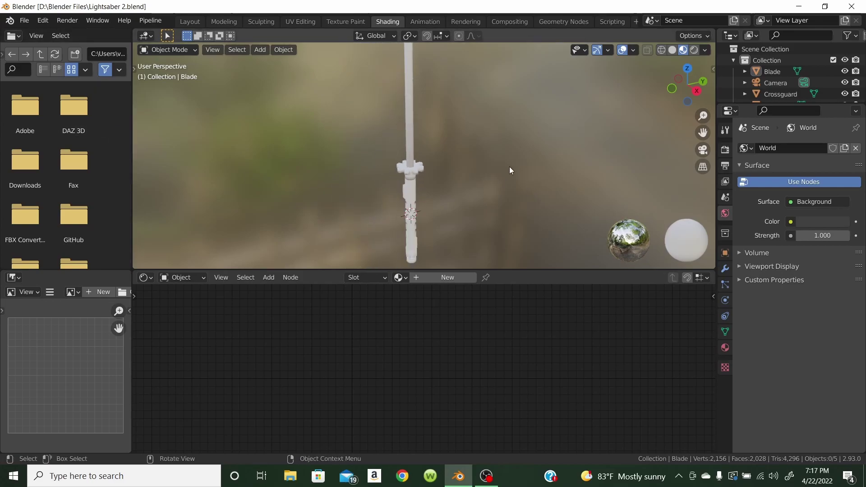
pyautogui.scroll(2, 507, 144)
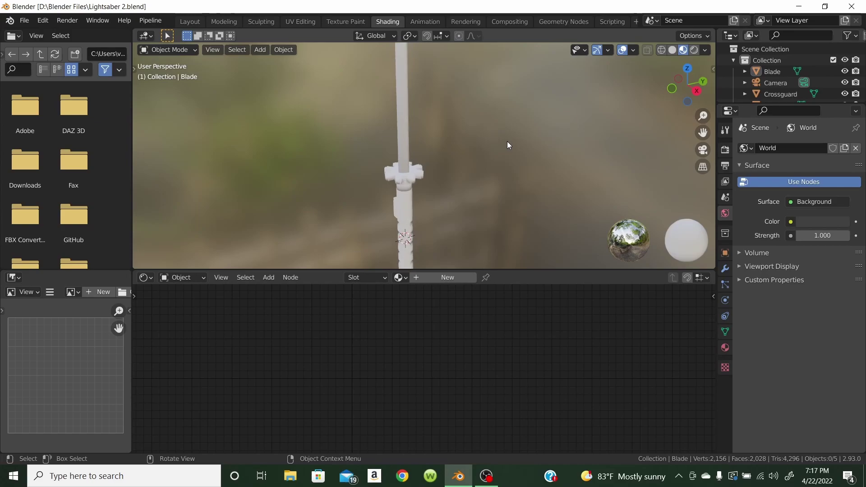
pyautogui.scroll(-1, 508, 144)
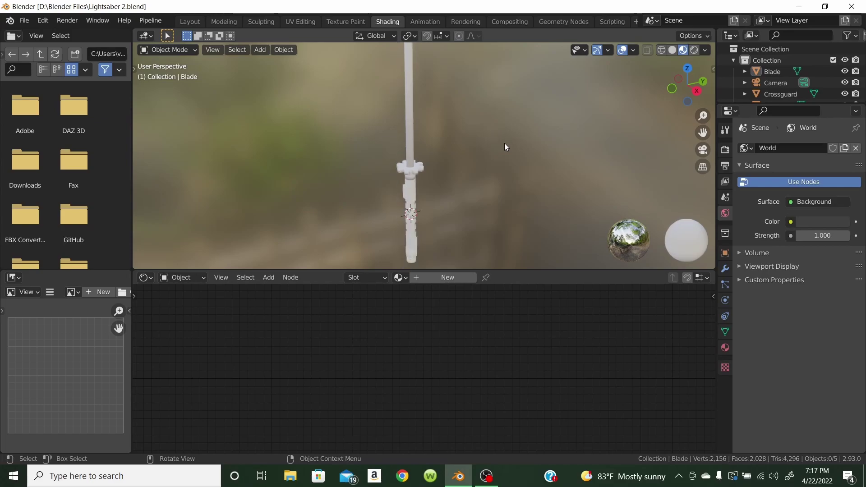
# Create a new material on the handle and show its material properties
pyautogui.click(411, 195)
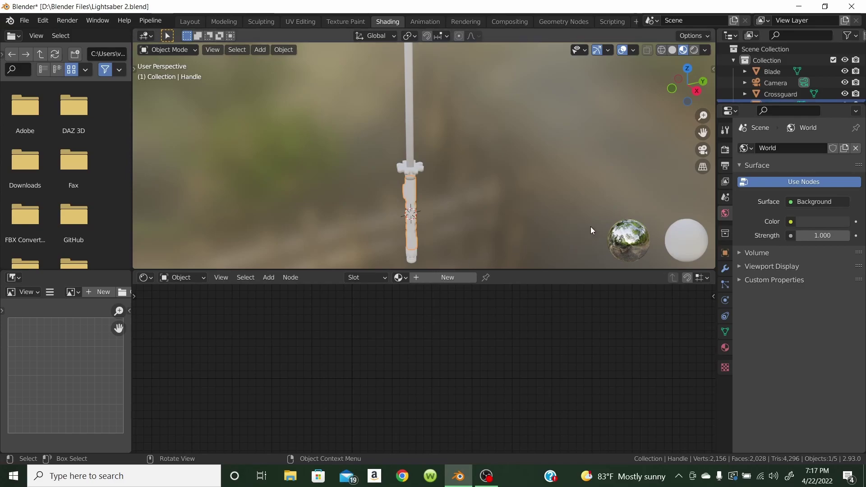
pyautogui.click(432, 277)
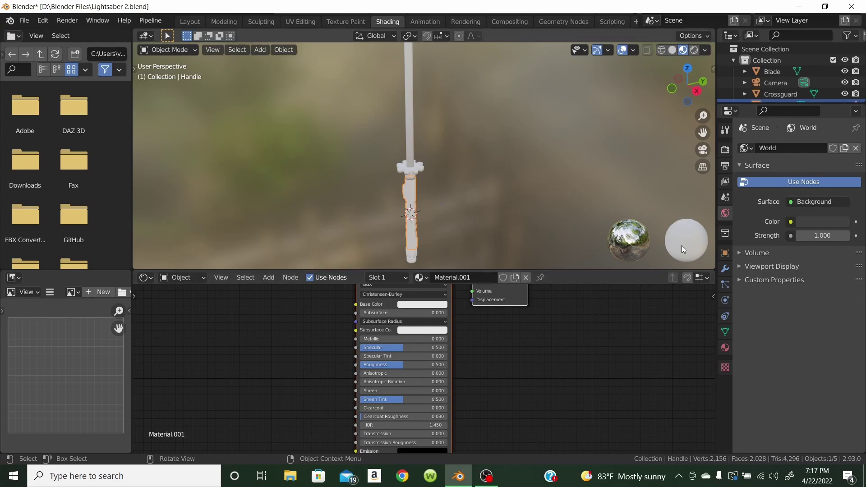
pyautogui.click(725, 348)
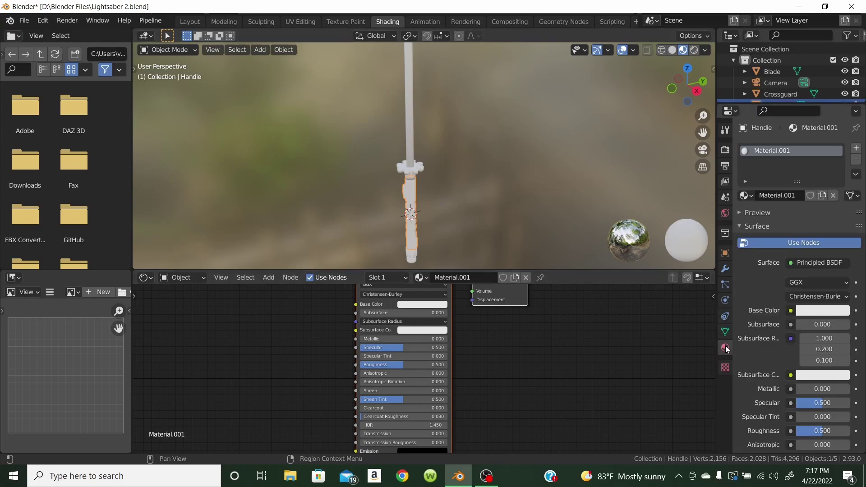
# Rename the handle's new material to "Black Steel"
pyautogui.doubleClick(762, 153)
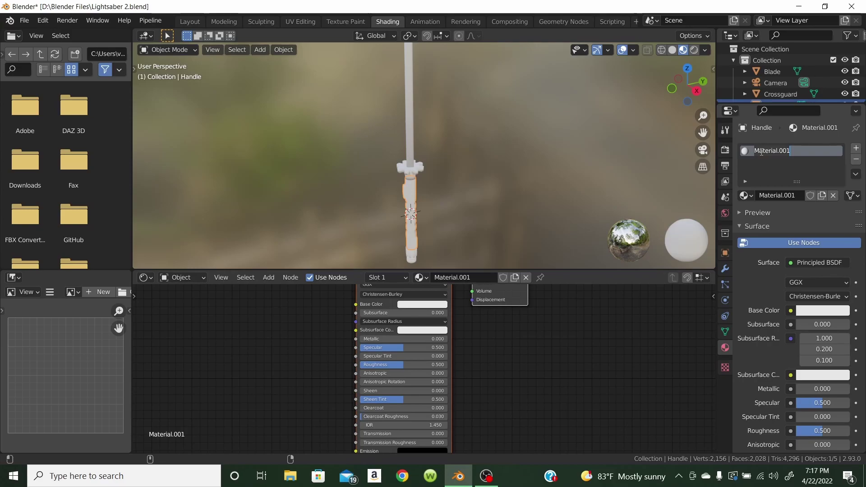
pyautogui.write('Black')
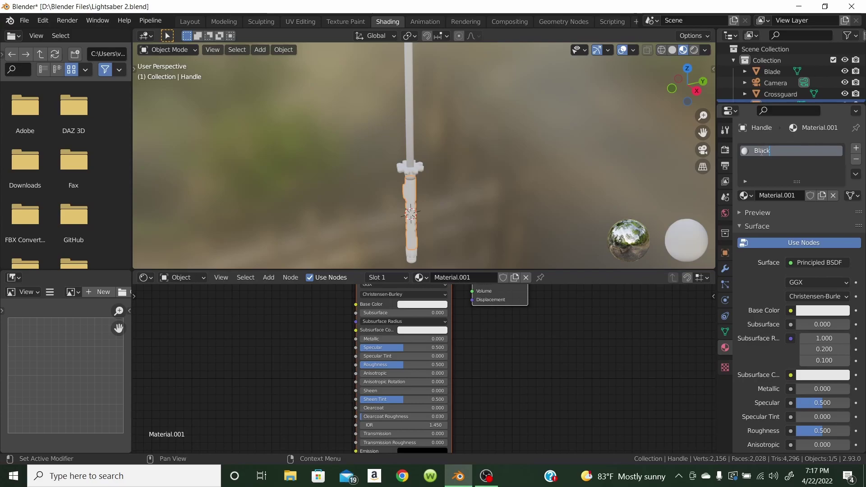
pyautogui.write(' Steel')
pyautogui.press('Return')
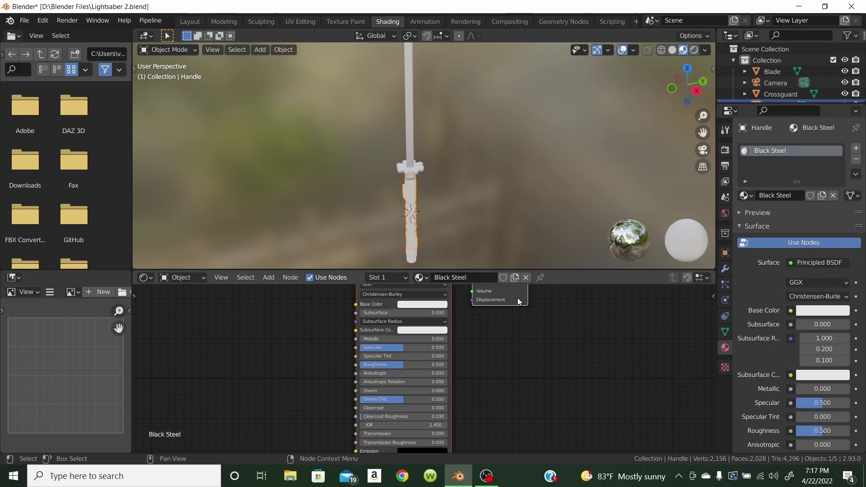
# Try a fully black base color on the handle's material
pyautogui.click(806, 312)
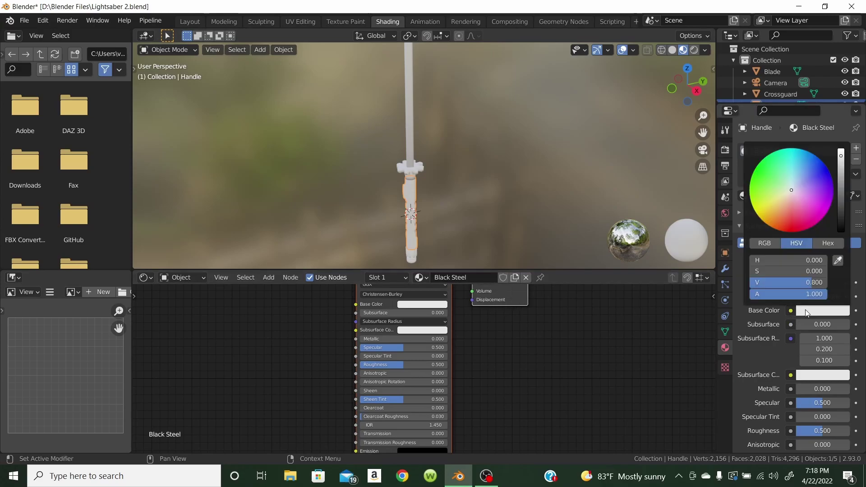
pyautogui.click(842, 158)
pyautogui.moveTo(841, 157); pyautogui.dragTo(841, 231)
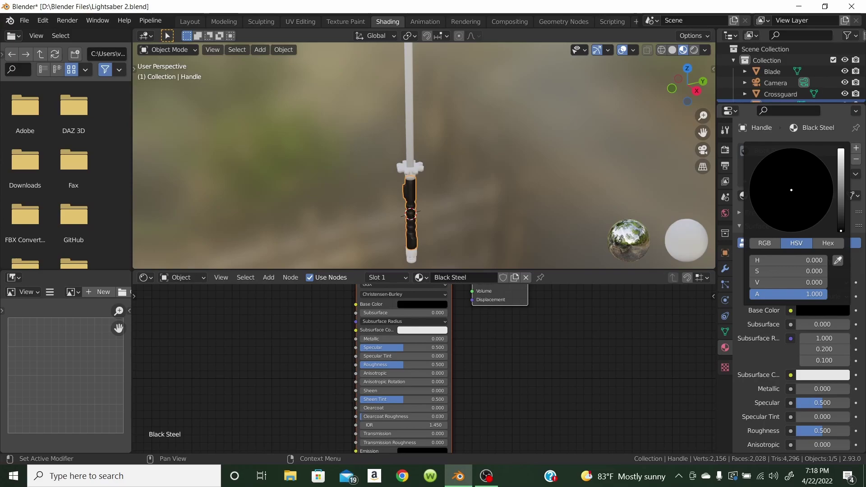
pyautogui.moveTo(841, 231); pyautogui.dragTo(841, 157)
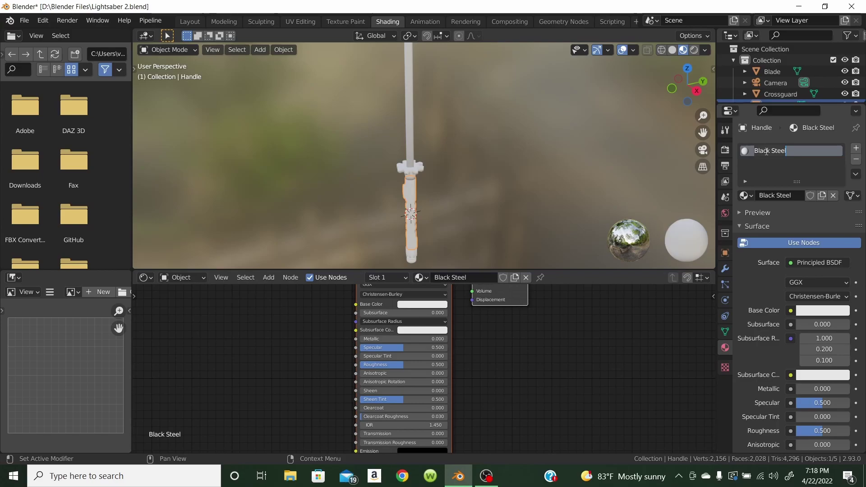
# Rename the handle's material to "Steel" and darken its base color to a medium grey
pyautogui.write('Steel')
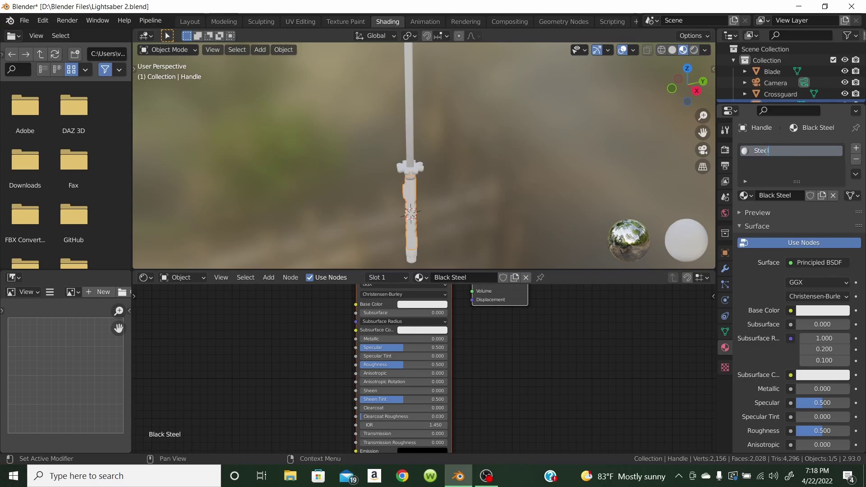
pyautogui.press('Return')
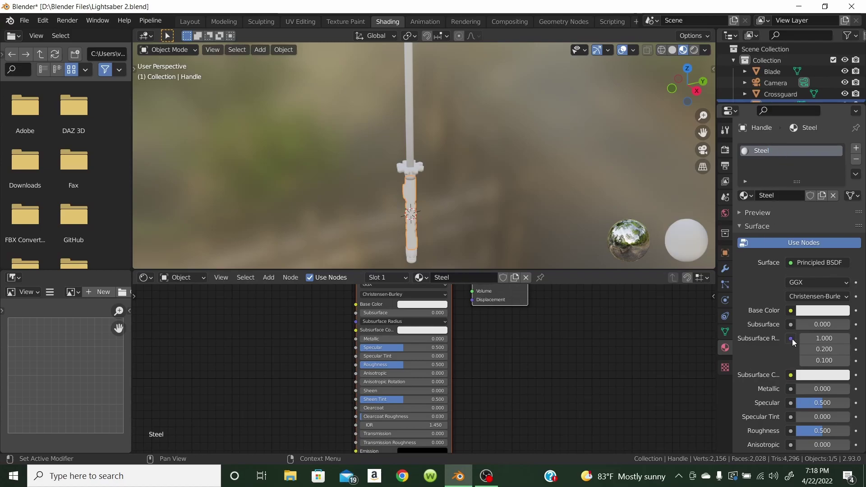
pyautogui.click(817, 311)
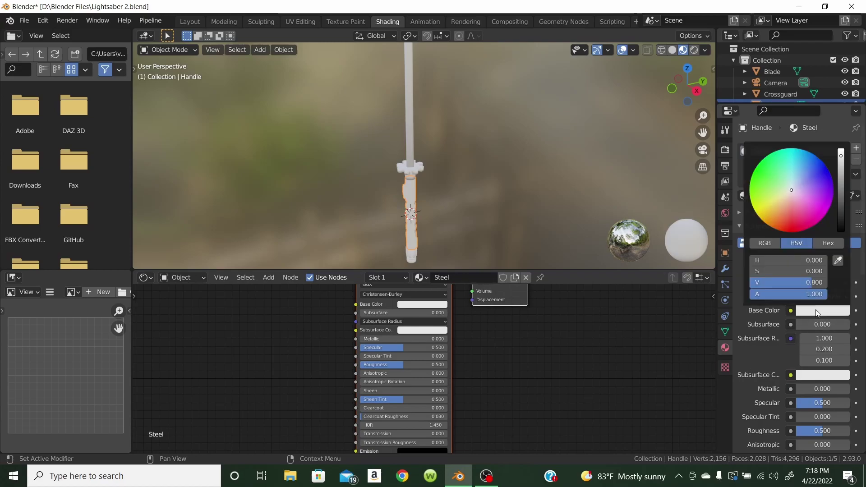
pyautogui.click(841, 157)
pyautogui.moveTo(841, 155); pyautogui.dragTo(841, 188)
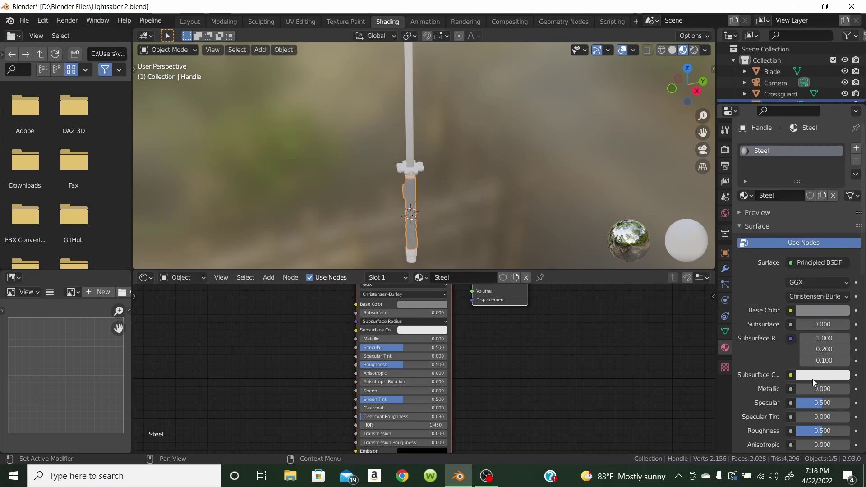
# Set the Metallic value of the handle's Steel material to 1.000
pyautogui.doubleClick(807, 389)
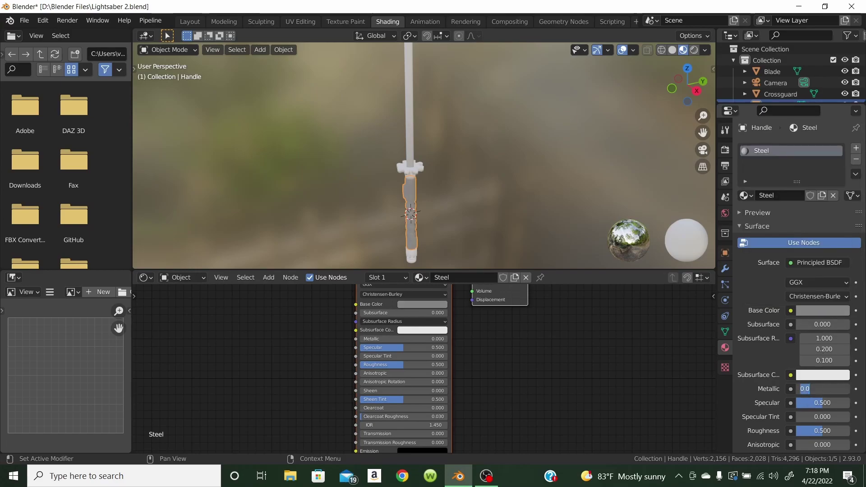
pyautogui.click(679, 408)
pyautogui.moveTo(796, 389); pyautogui.dragTo(852, 392)
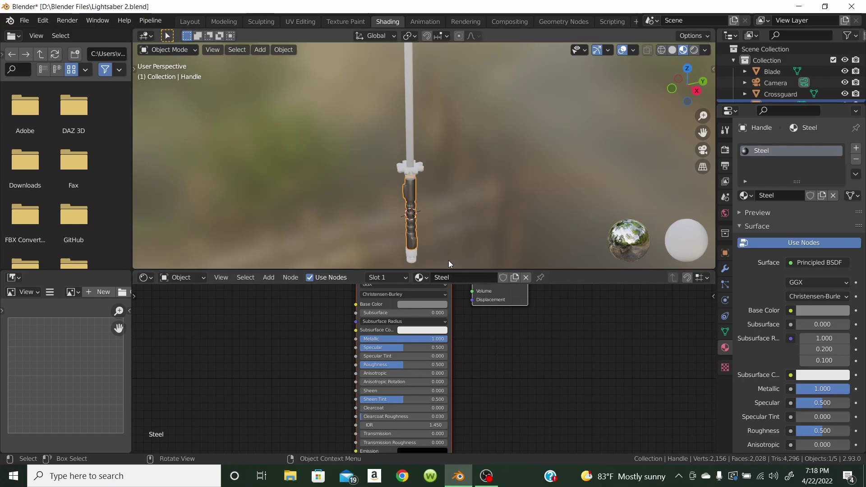
pyautogui.scroll(4, 441, 229)
pyautogui.moveTo(440, 228); pyautogui.dragTo(422, 234, button='middle')
pyautogui.scroll(-3, 485, 181)
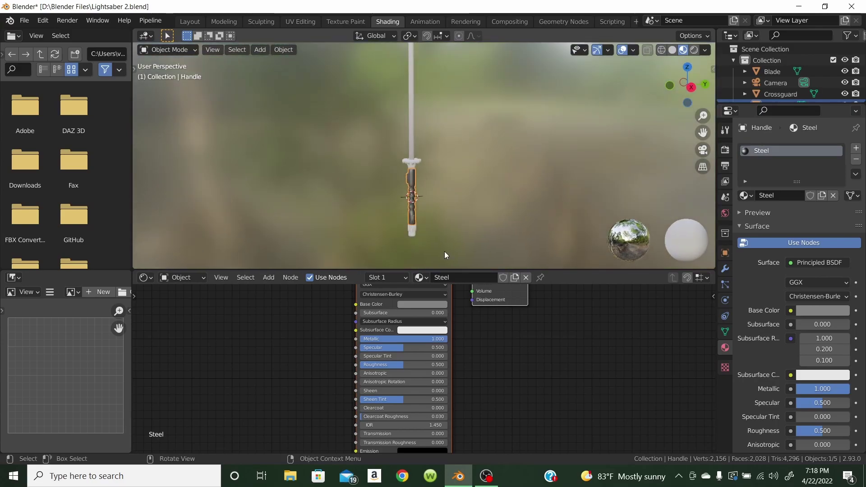
# Set the Roughness of the handle's Steel material to 0.25
pyautogui.click(811, 431)
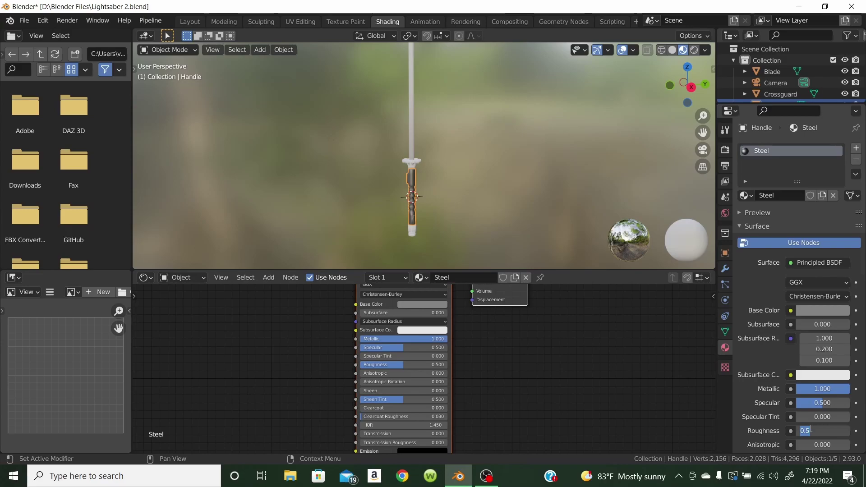
pyautogui.write('.25')
pyautogui.press('Return')
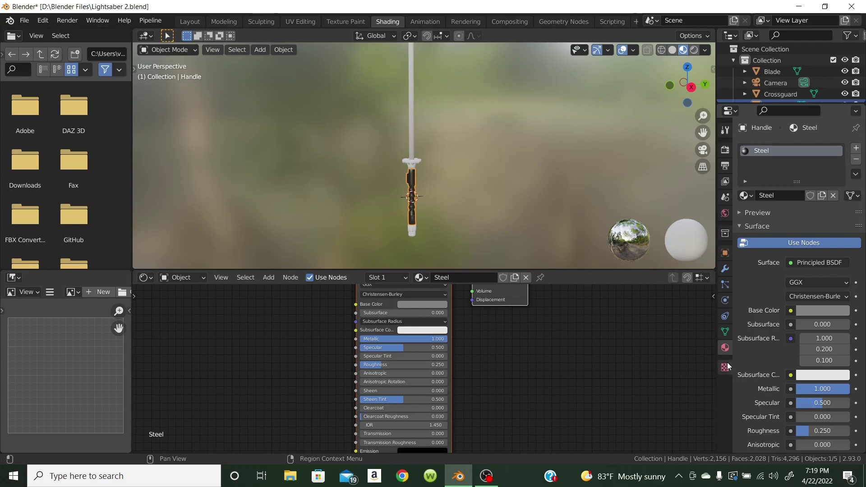
pyautogui.scroll(4, 451, 231)
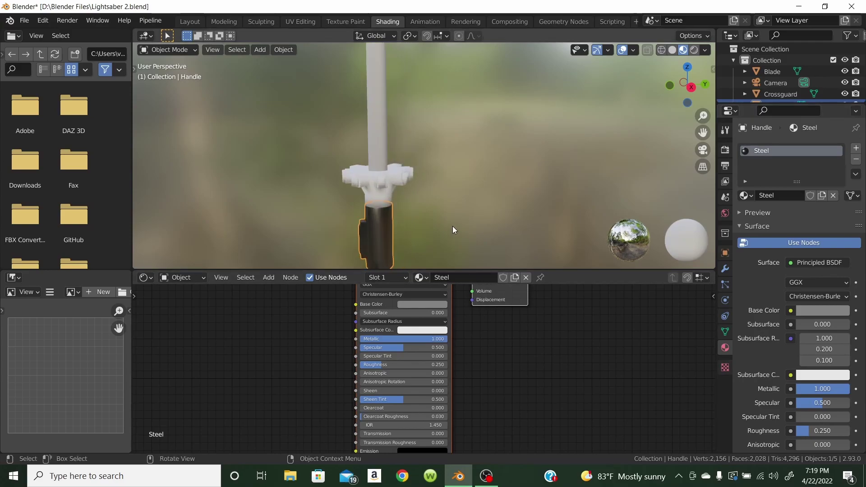
pyautogui.scroll(-3, 453, 226)
pyautogui.scroll(-1, 453, 231)
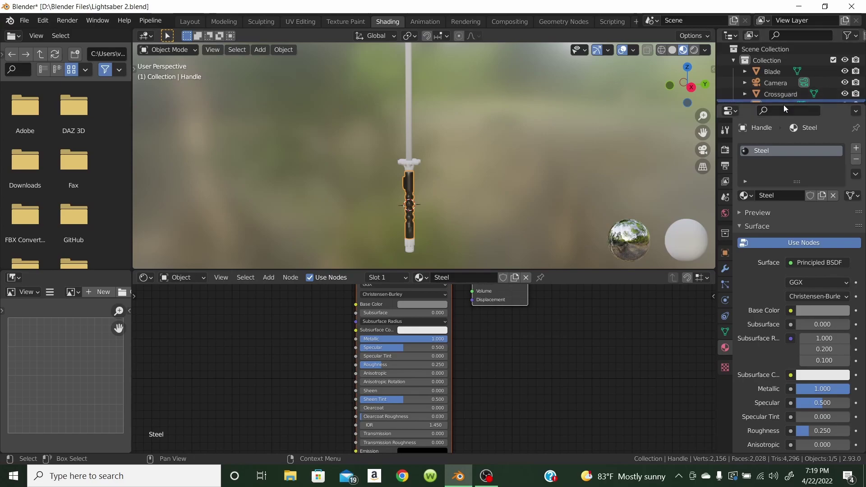
# Enlarge the object list to show all sword parts and assign the existing Steel material to the Pommel
pyautogui.moveTo(784, 103); pyautogui.dragTo(782, 128)
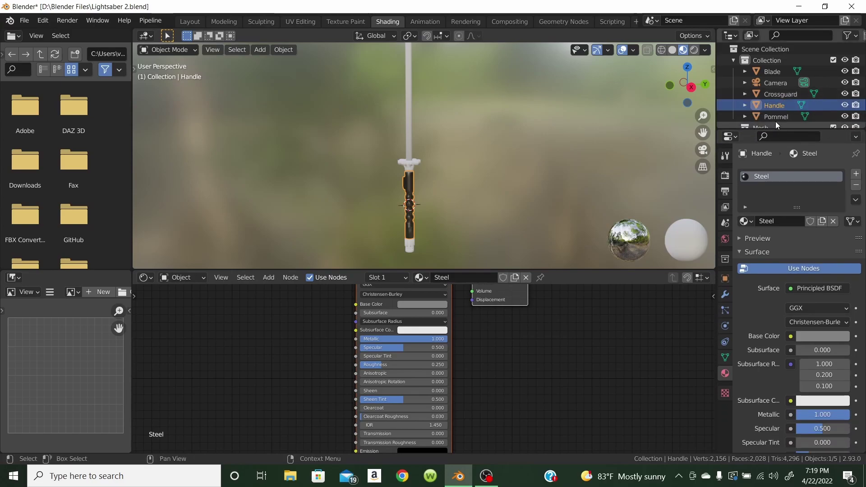
pyautogui.click(772, 117)
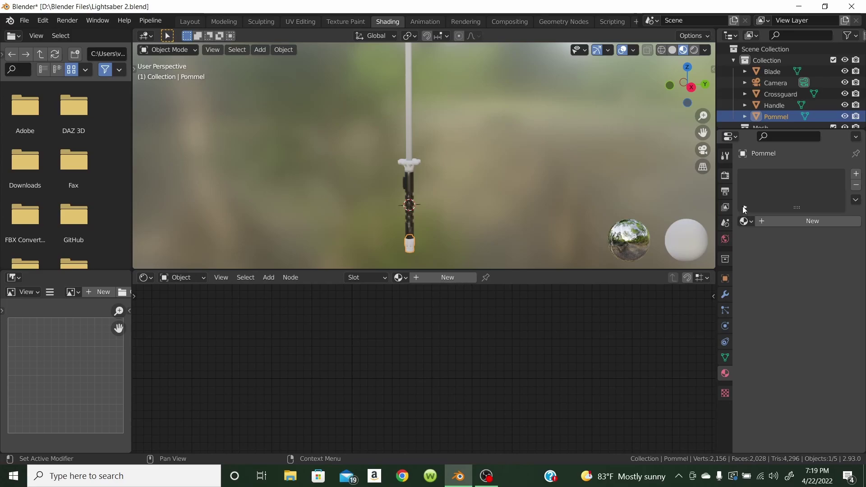
pyautogui.click(749, 222)
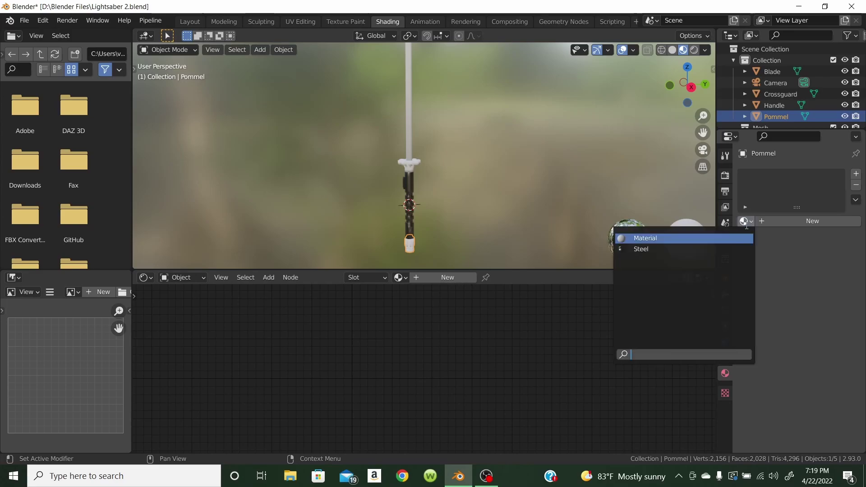
pyautogui.click(683, 250)
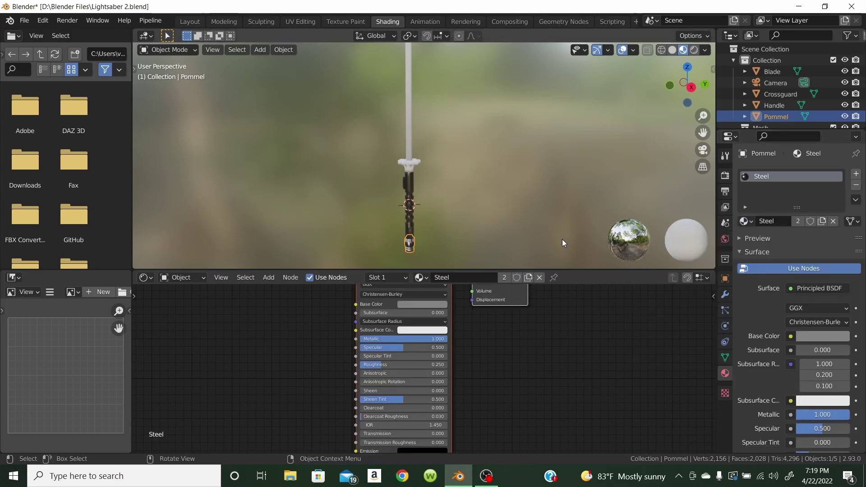
# Assign the existing Steel material to the Crossguard
pyautogui.click(411, 169)
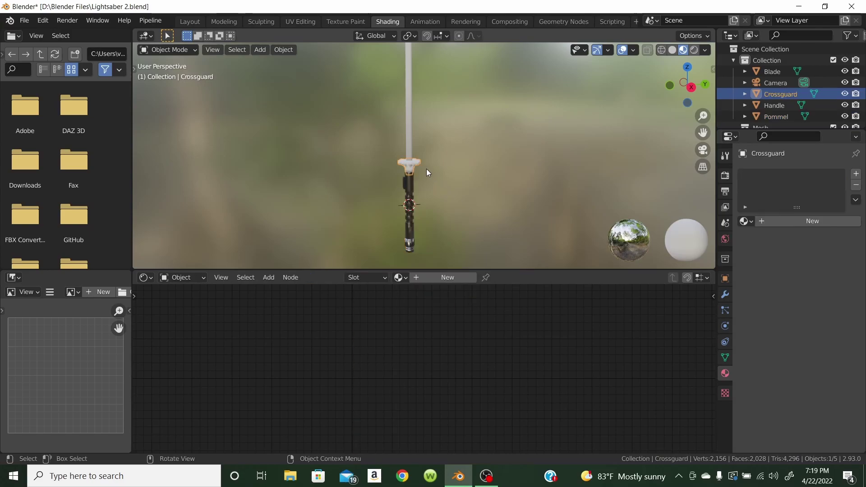
pyautogui.click(749, 222)
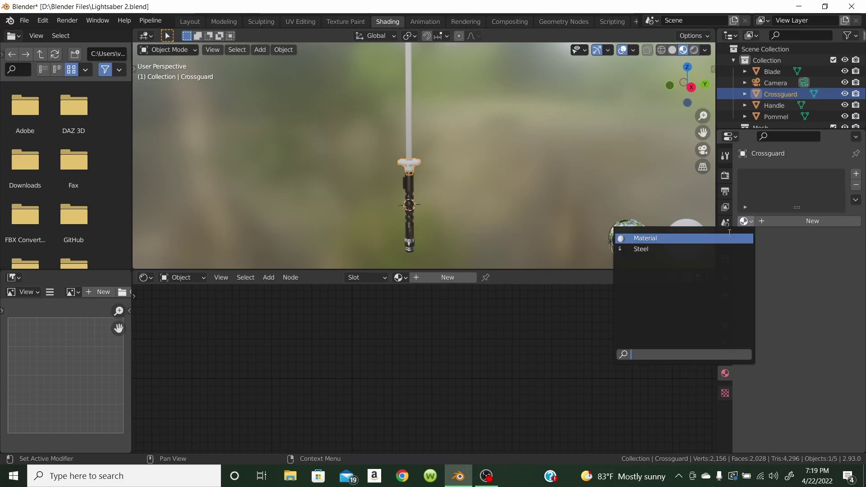
pyautogui.click(710, 250)
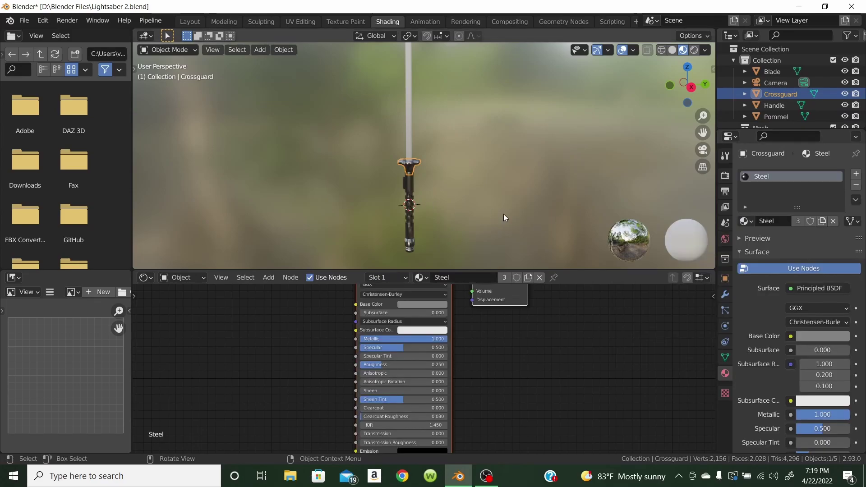
# Enter Edit Mode on the Crossguard and deselect all of its faces
pyautogui.click(170, 50)
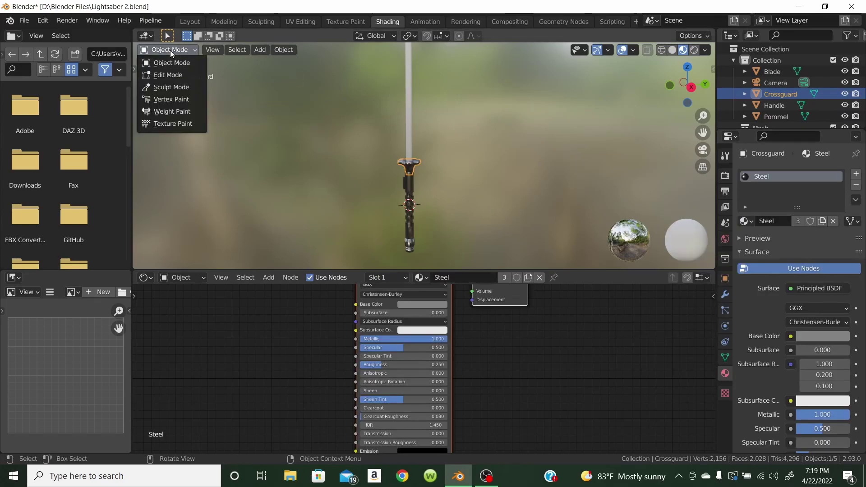
pyautogui.click(168, 75)
pyautogui.scroll(5, 517, 210)
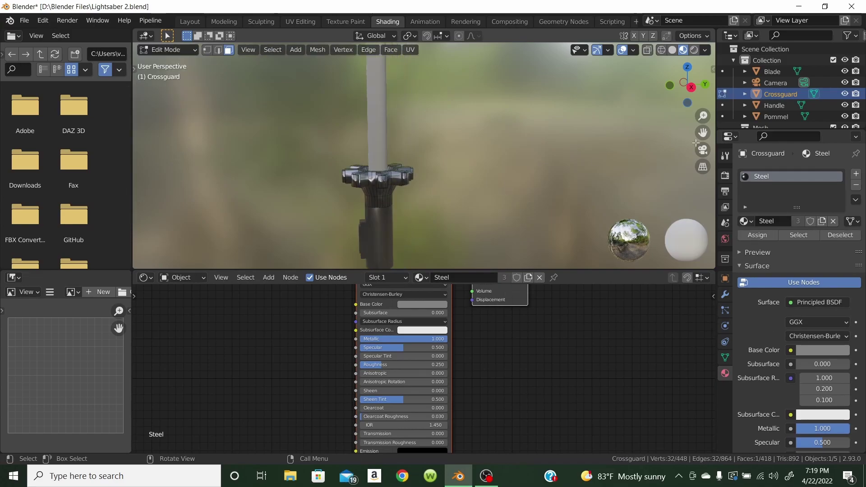
pyautogui.moveTo(702, 133); pyautogui.dragTo(696, 0)
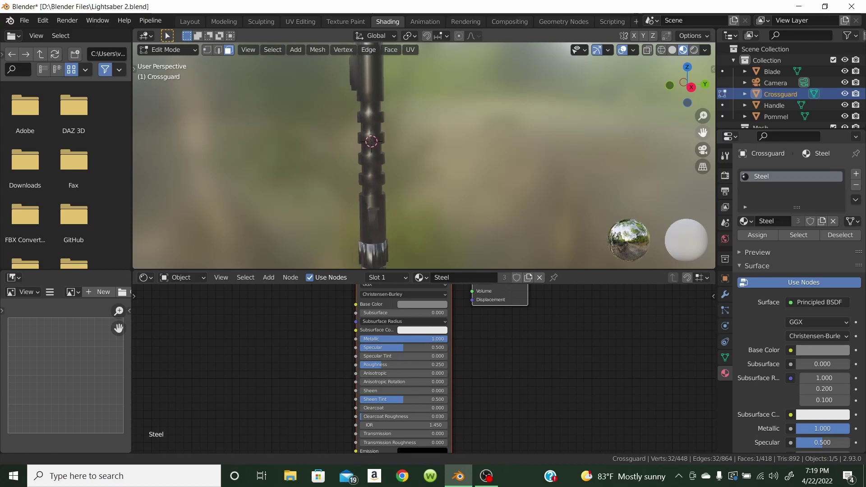
pyautogui.scroll(2, 490, 179)
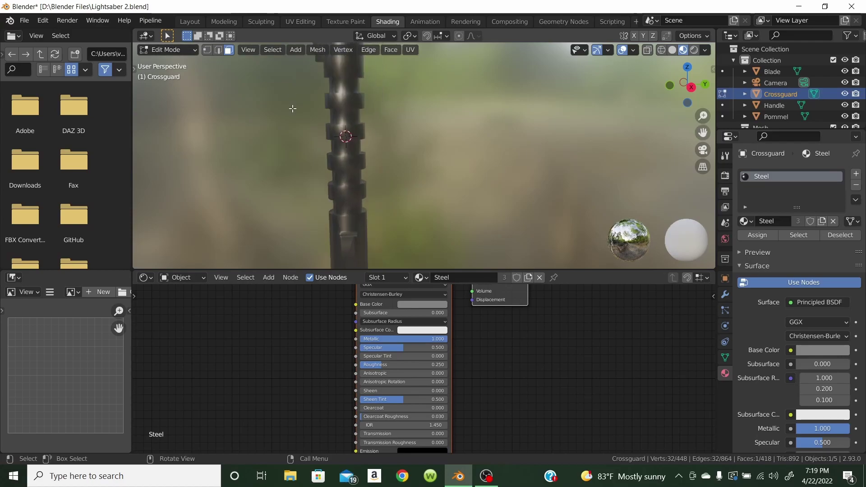
pyautogui.hotkey('alt', 'a')
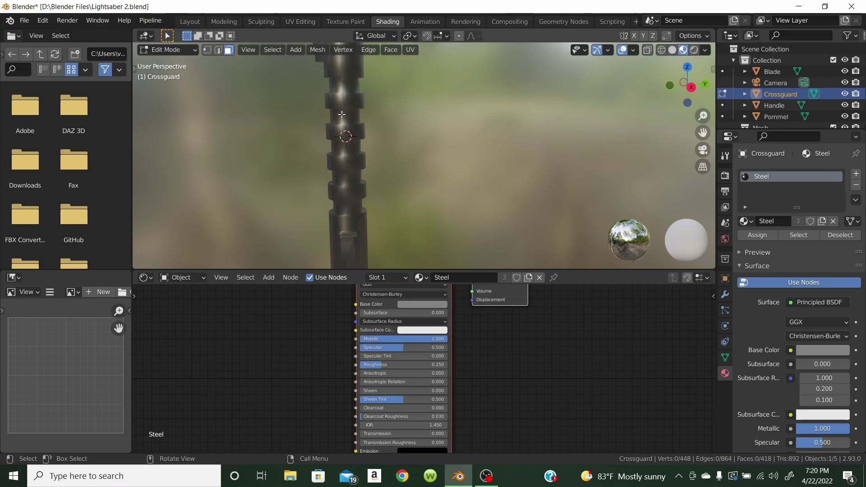
pyautogui.scroll(4, 342, 115)
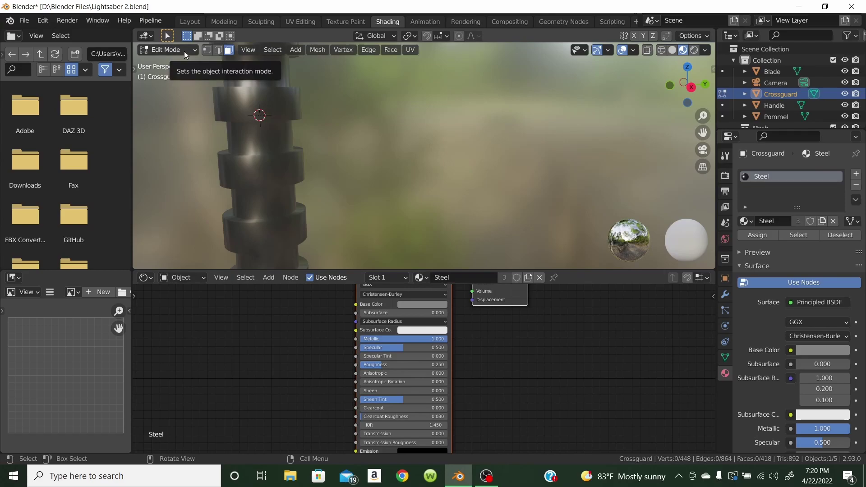
# Inspect the steel sword parts in the Layout workspace with Material Preview shading, and return to the Shading workspace
pyautogui.click(190, 21)
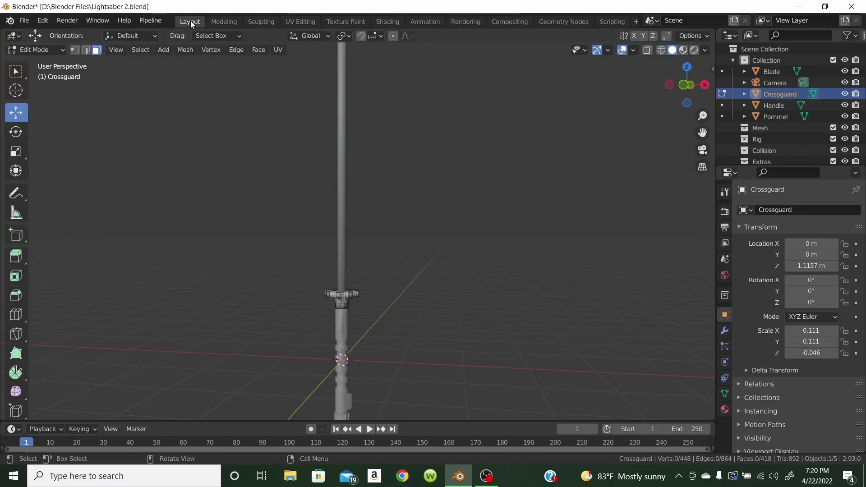
pyautogui.click(683, 50)
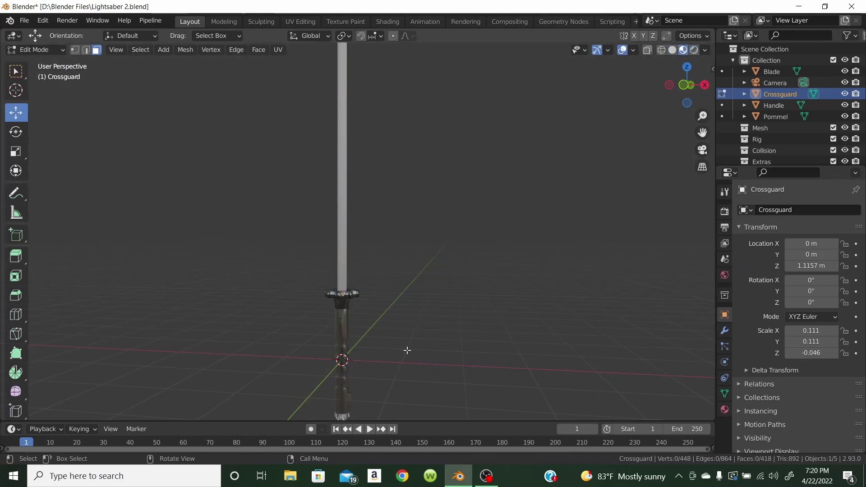
pyautogui.scroll(3, 408, 347)
pyautogui.moveTo(408, 332)
pyautogui.mouseDown(button='middle')
pyautogui.moveTo(416, 270)
pyautogui.moveTo(418, 296)
pyautogui.moveTo(396, 330)
pyautogui.mouseUp(button='middle')
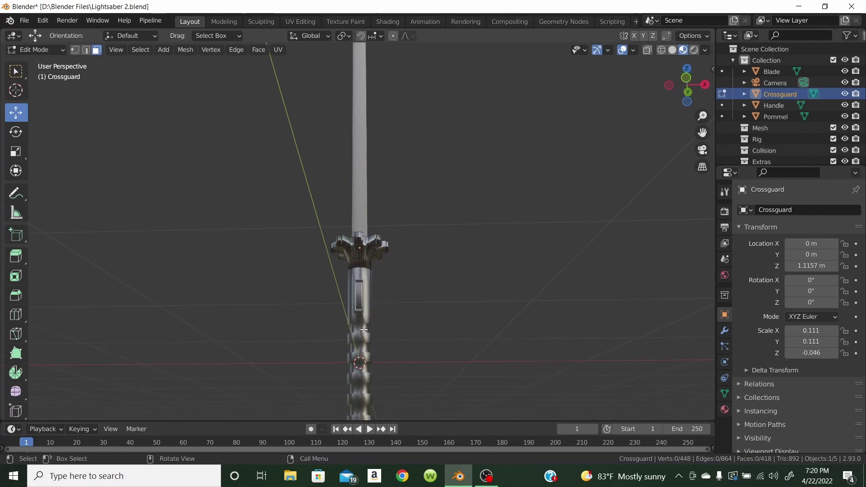
pyautogui.click(136, 55)
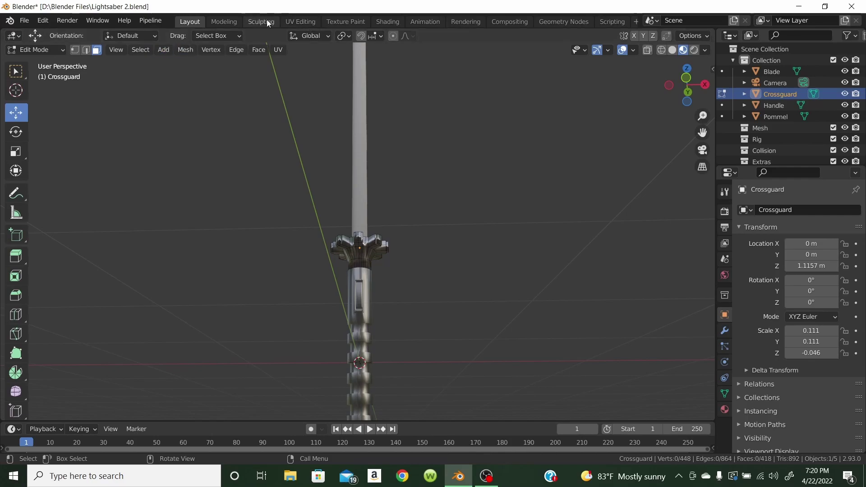
pyautogui.click(379, 22)
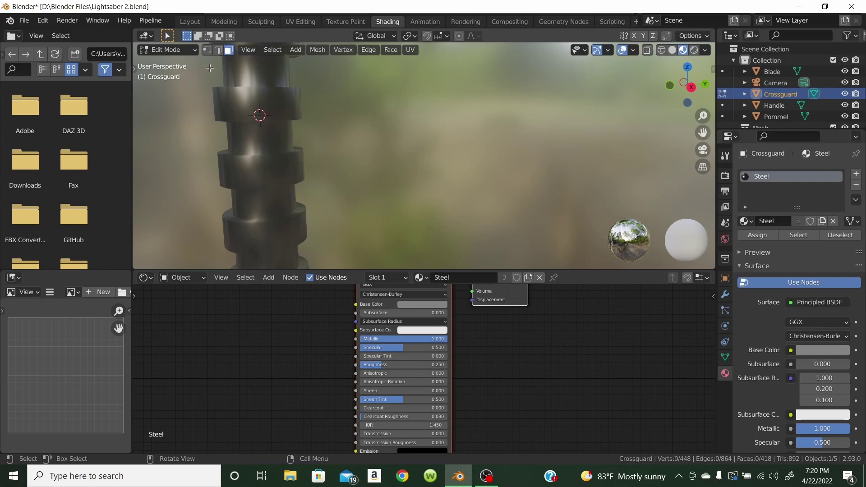
# Switch mesh editing to the Handle and select the five recessed face loops between its raised grip rings
pyautogui.click(723, 105)
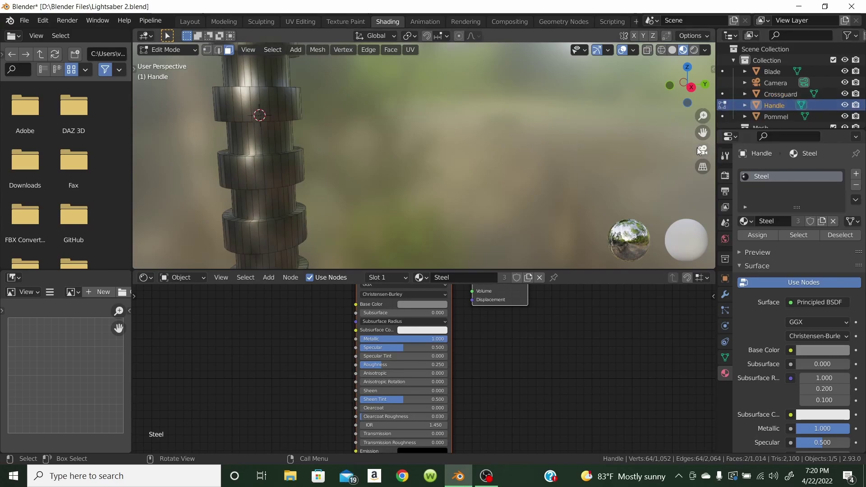
pyautogui.moveTo(700, 134); pyautogui.dragTo(724, 129)
pyautogui.scroll(-2, 345, 146)
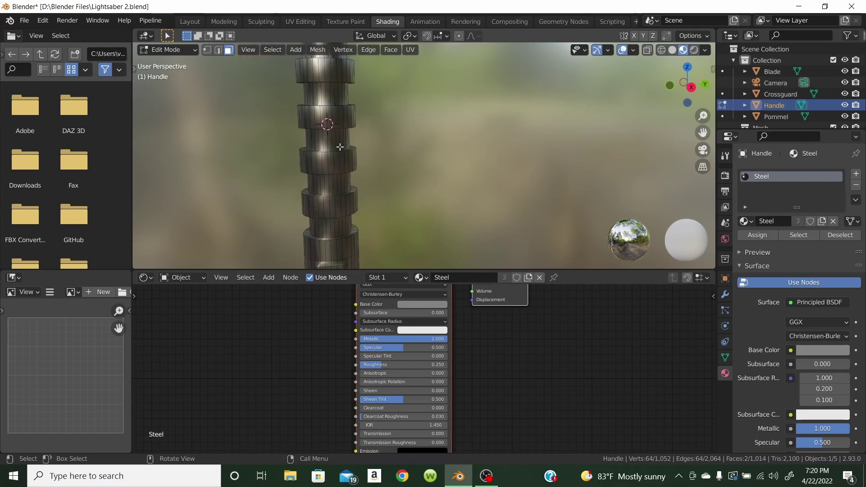
pyautogui.scroll(-1, 316, 97)
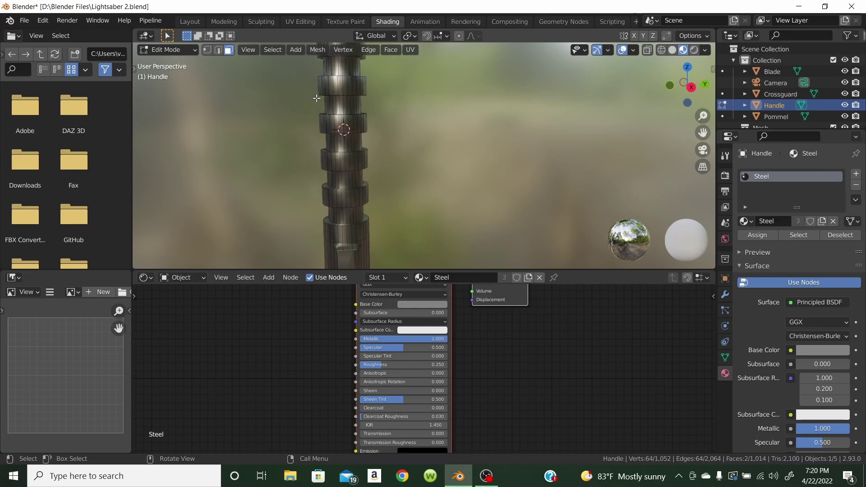
pyautogui.scroll(-2, 317, 97)
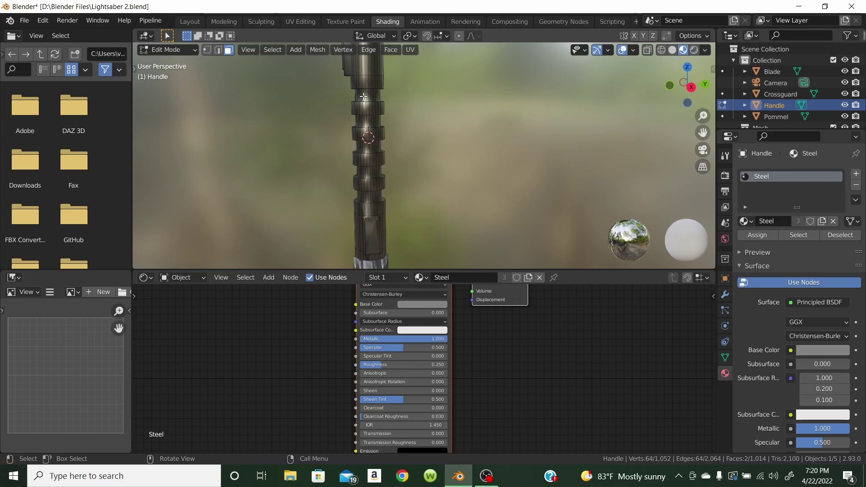
pyautogui.keyDown('alt'); pyautogui.click(363, 96); pyautogui.keyUp('alt')
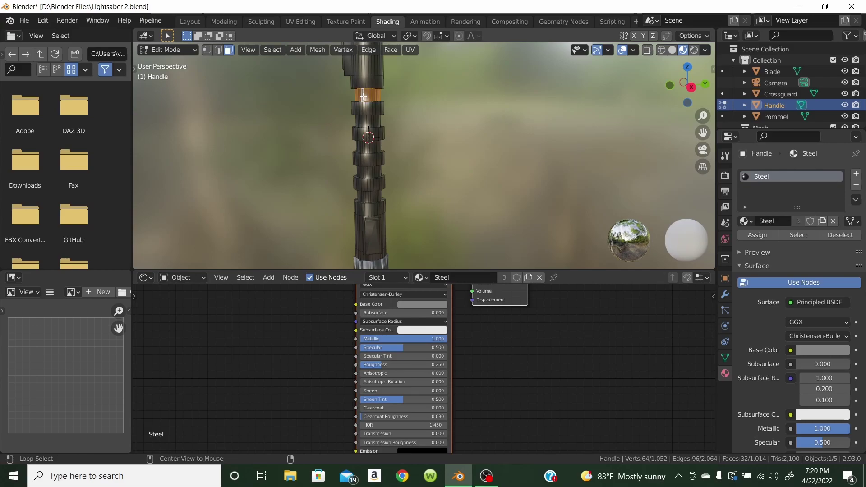
pyautogui.keyDown('alt'); pyautogui.keyDown('shift'); pyautogui.click(362, 121); pyautogui.keyUp('shift'); pyautogui.keyUp('alt')
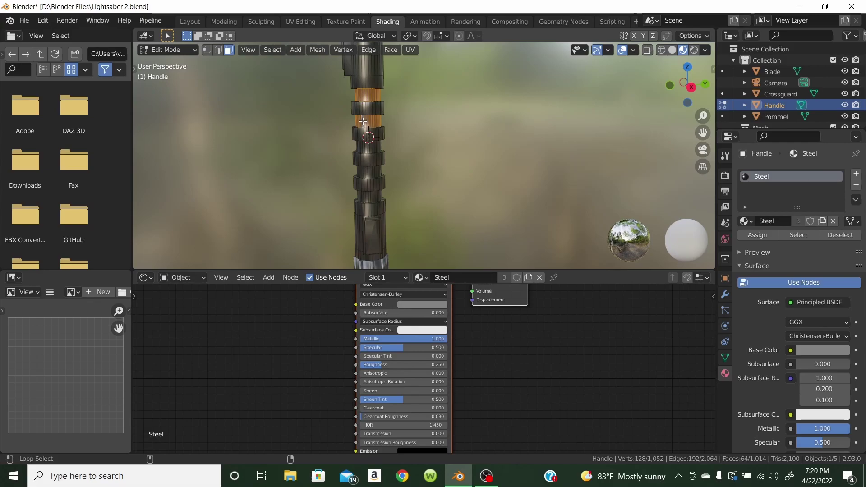
pyautogui.keyDown('alt'); pyautogui.keyDown('shift'); pyautogui.click(365, 144); pyautogui.keyUp('shift'); pyautogui.keyUp('alt')
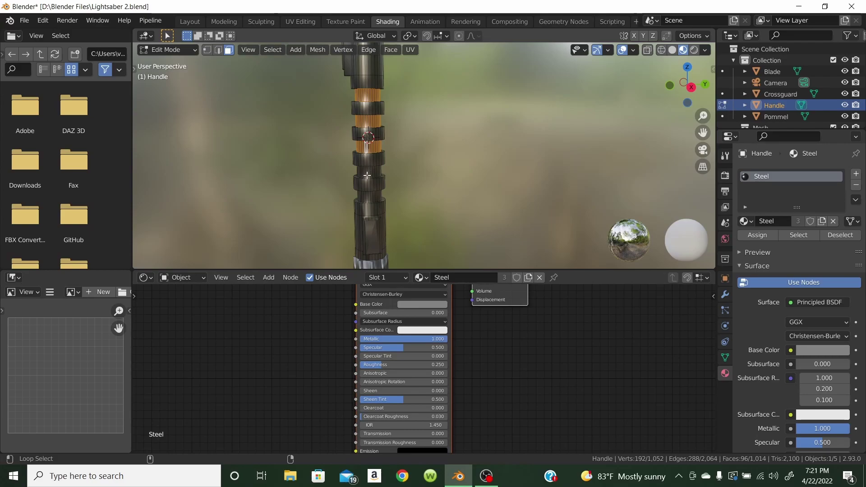
pyautogui.keyDown('alt'); pyautogui.keyDown('shift'); pyautogui.click(367, 175); pyautogui.keyUp('shift'); pyautogui.keyUp('alt')
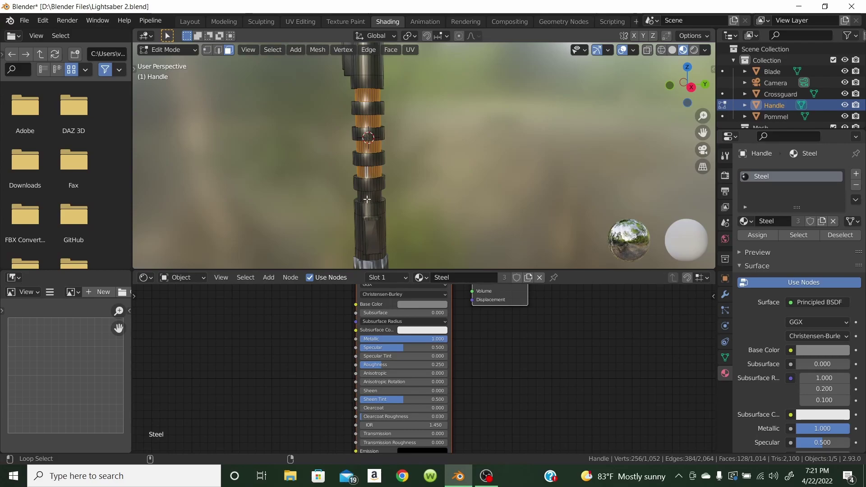
pyautogui.keyDown('alt'); pyautogui.keyDown('shift'); pyautogui.click(366, 199); pyautogui.keyUp('shift'); pyautogui.keyUp('alt')
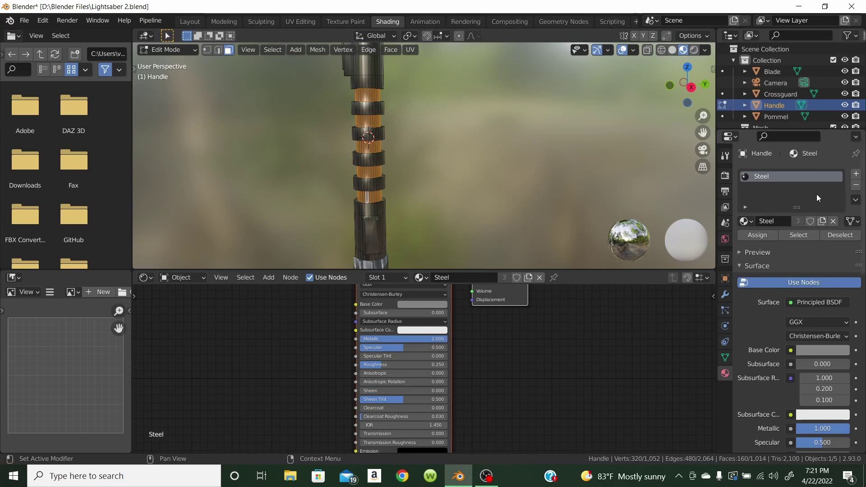
# Add a second material slot to the Handle with a new material named Black Rubber
pyautogui.click(856, 173)
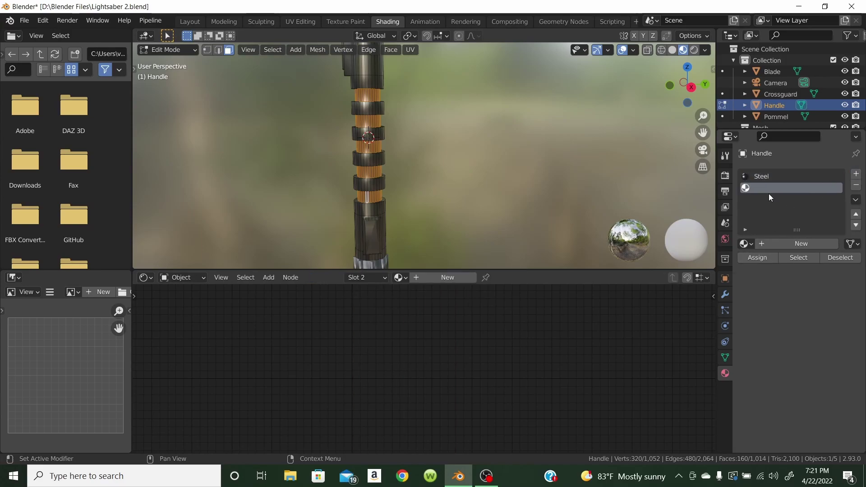
pyautogui.click(772, 243)
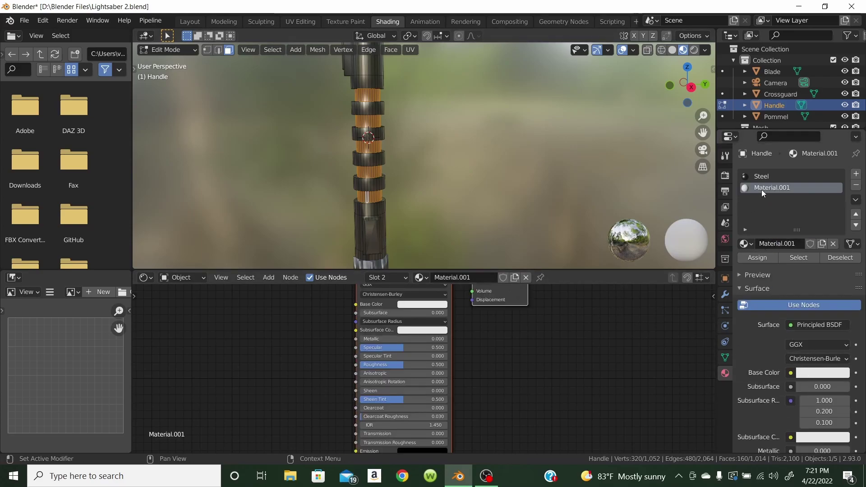
pyautogui.hotkey('ctrl', 'a')
pyautogui.write('Black Rubber')
pyautogui.press('Return')
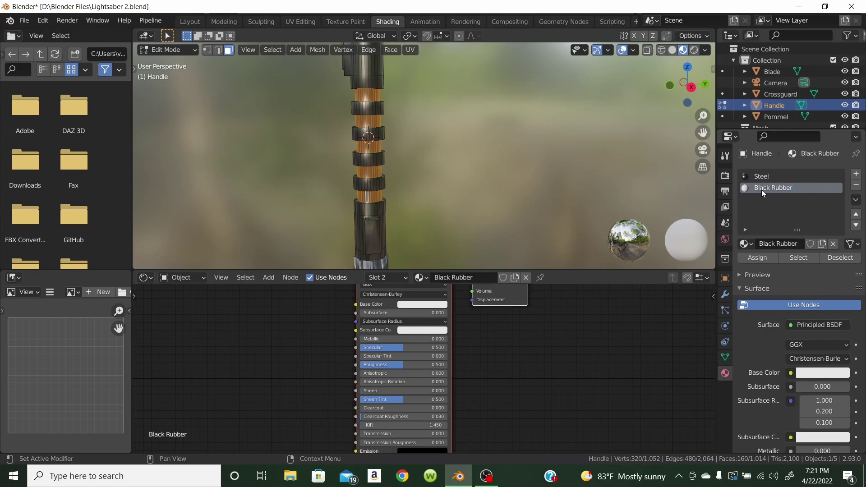
# Set the Black Rubber material's base color to black and its roughness to 0.75
pyautogui.click(803, 373)
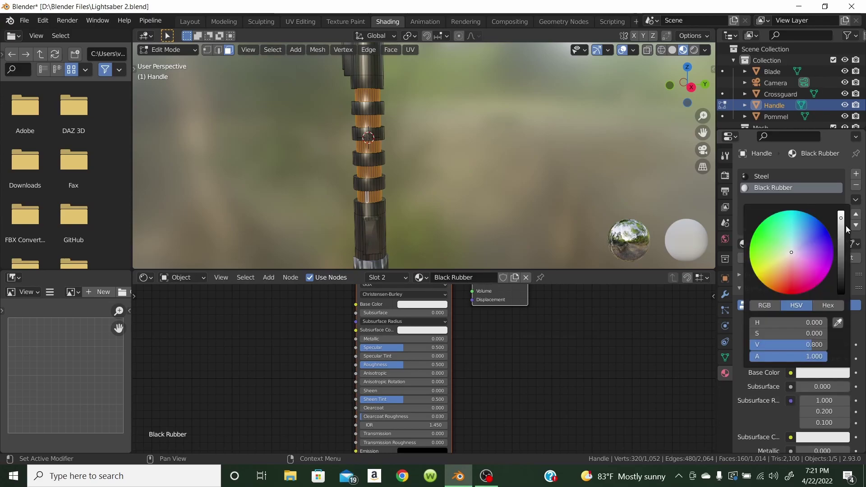
pyautogui.moveTo(841, 220); pyautogui.dragTo(842, 296)
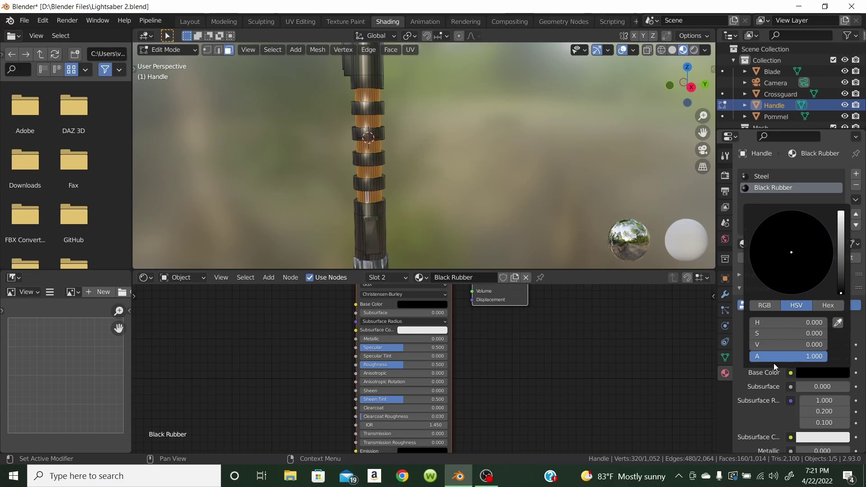
pyautogui.scroll(-1, 781, 367)
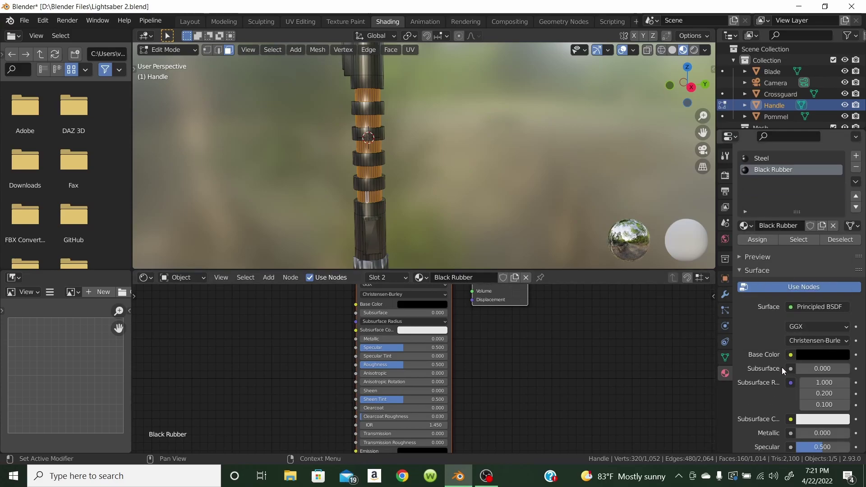
pyautogui.scroll(-5, 781, 367)
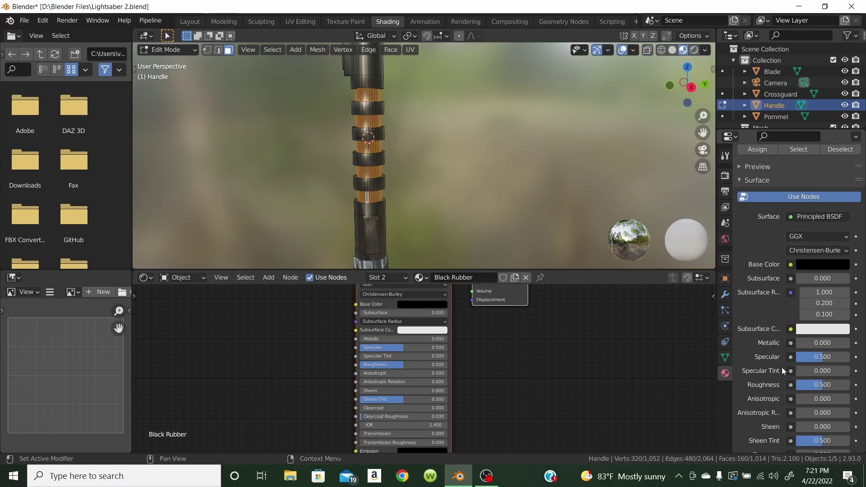
pyautogui.scroll(-1, 781, 367)
pyautogui.click(823, 371)
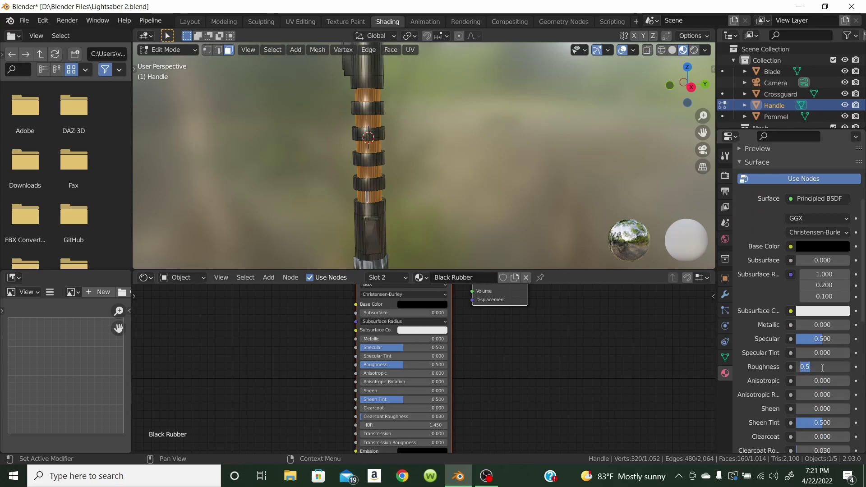
pyautogui.write('.75')
pyautogui.press('Return')
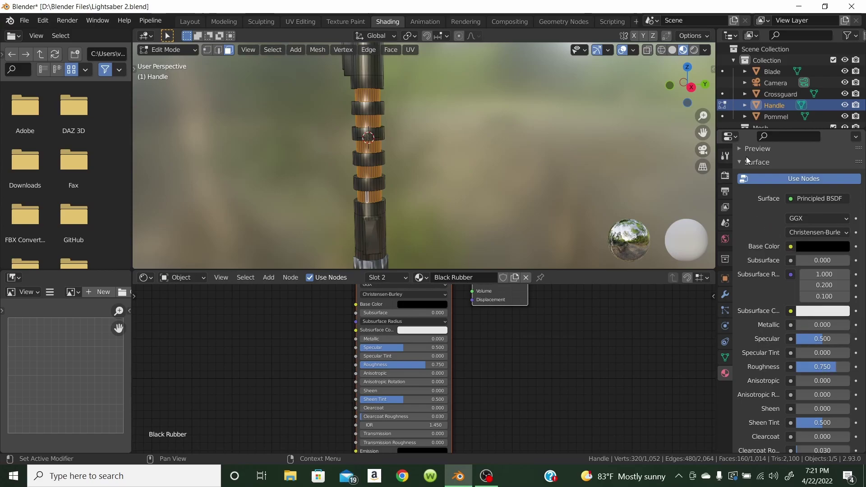
# Assign Black Rubber to the selected recessed face loops of the Handle, then clear the selection
pyautogui.scroll(5, 768, 228)
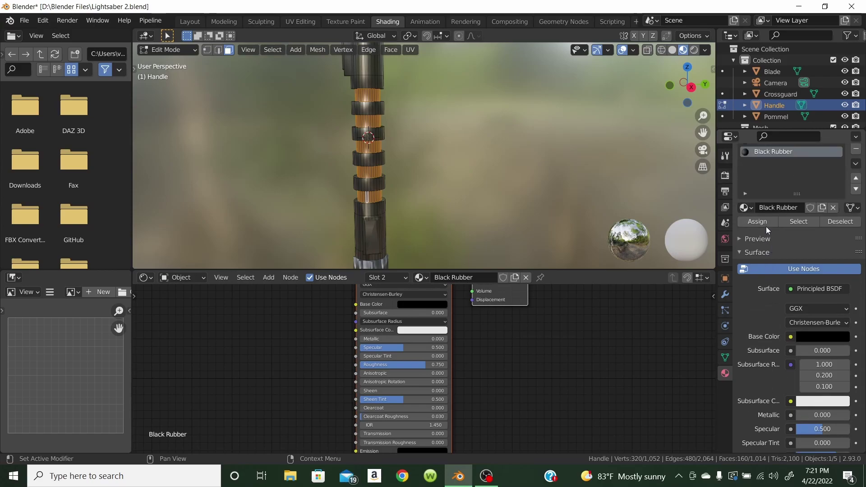
pyautogui.click(757, 222)
pyautogui.click(431, 144)
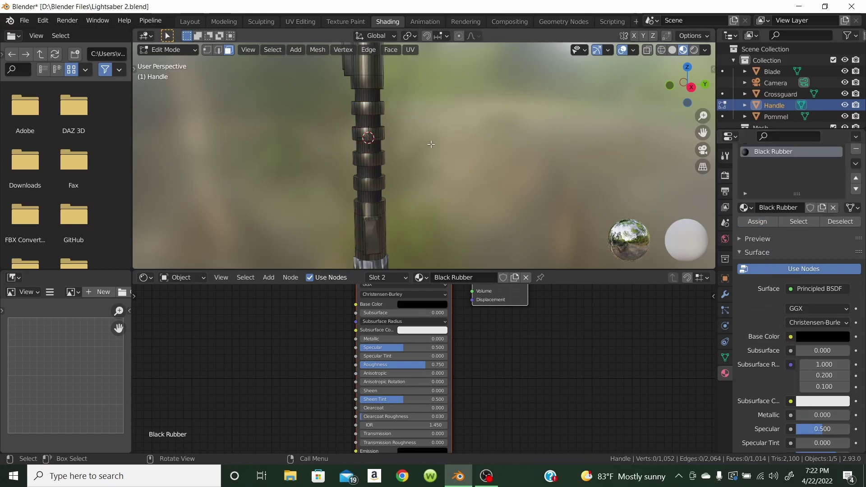
# Select the rectangular button face on the Handle's upper section and create a new material in a third slot
pyautogui.moveTo(424, 137); pyautogui.dragTo(579, 142, button='middle')
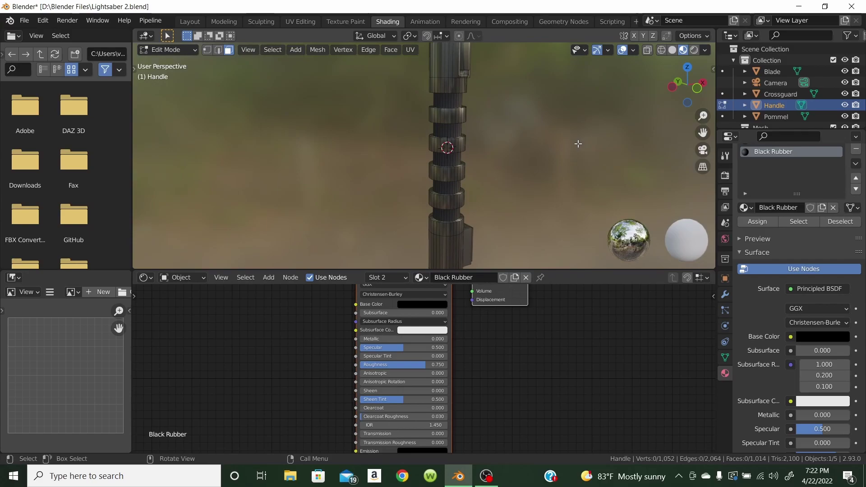
pyautogui.moveTo(577, 144); pyautogui.dragTo(433, 130, button='middle')
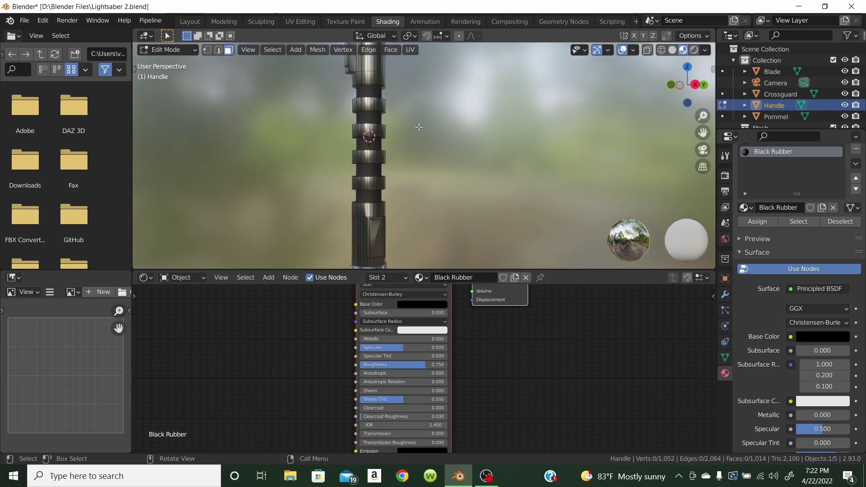
pyautogui.moveTo(398, 114)
pyautogui.mouseDown(button='middle')
pyautogui.moveTo(422, 186)
pyautogui.moveTo(346, 156)
pyautogui.moveTo(377, 129)
pyautogui.moveTo(420, 116)
pyautogui.moveTo(443, 160)
pyautogui.moveTo(540, 183)
pyautogui.moveTo(400, 125)
pyautogui.mouseUp(button='middle')
pyautogui.click(419, 109)
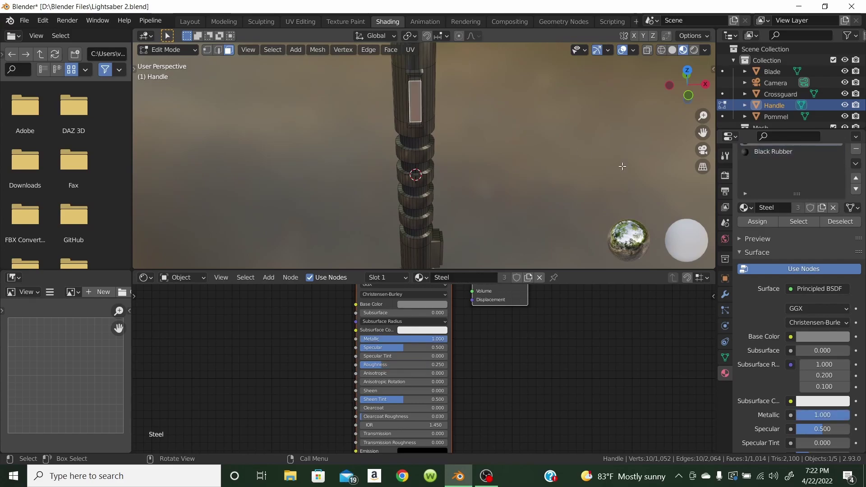
pyautogui.scroll(2, 848, 180)
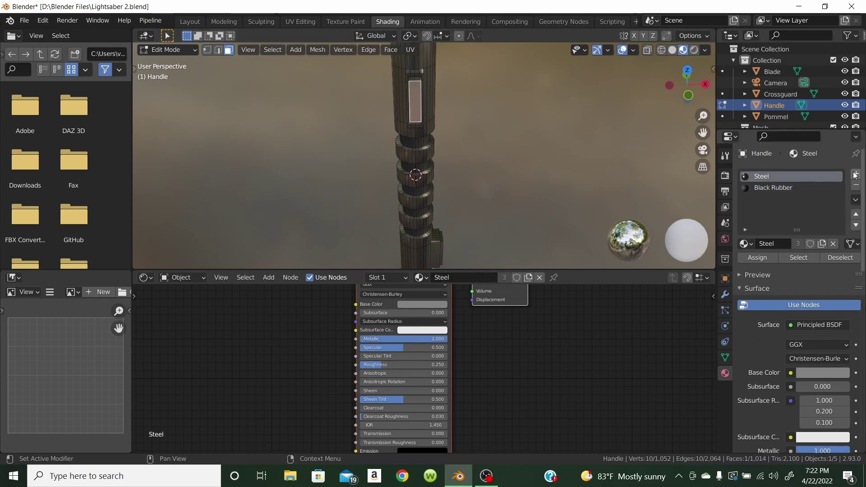
pyautogui.click(856, 174)
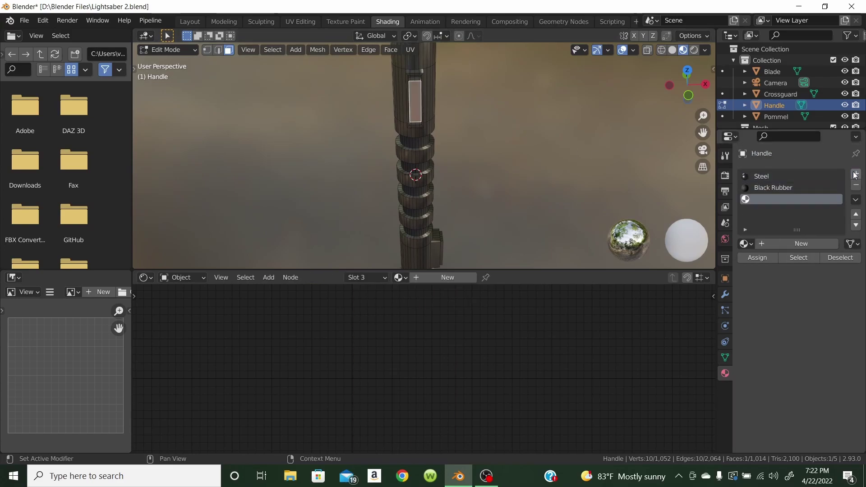
pyautogui.click(770, 244)
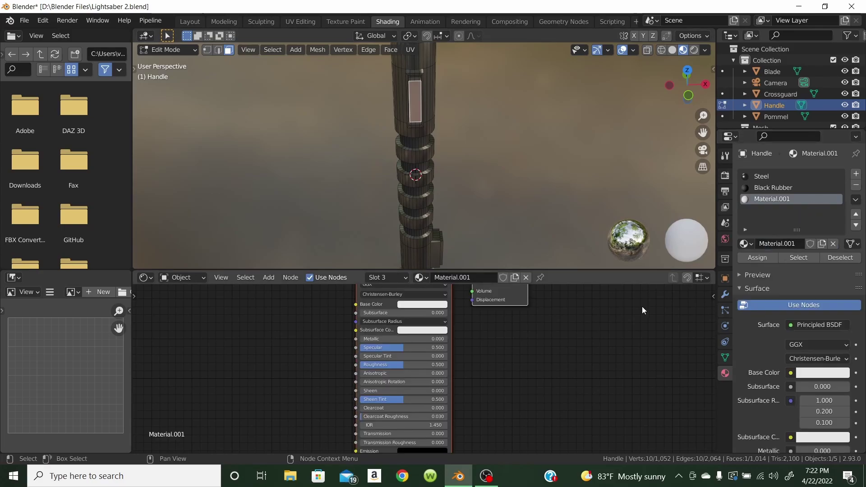
# Set the new third material's base color to a dark, fully saturated red
pyautogui.click(823, 373)
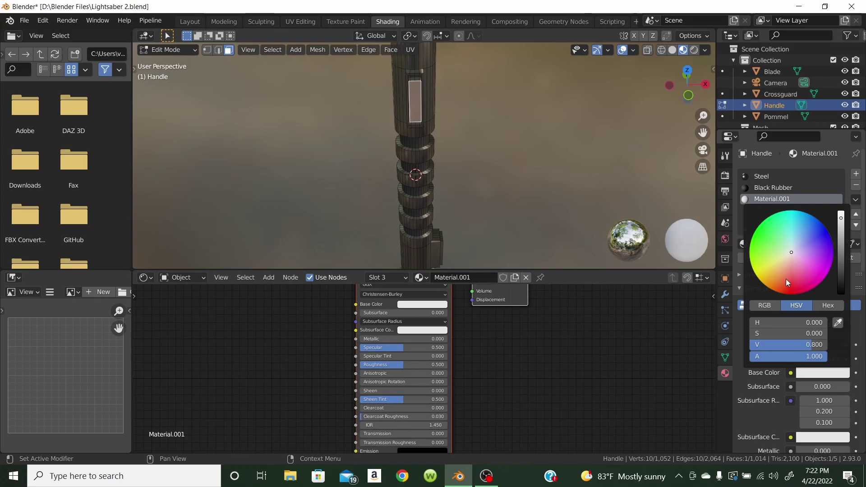
pyautogui.click(791, 291)
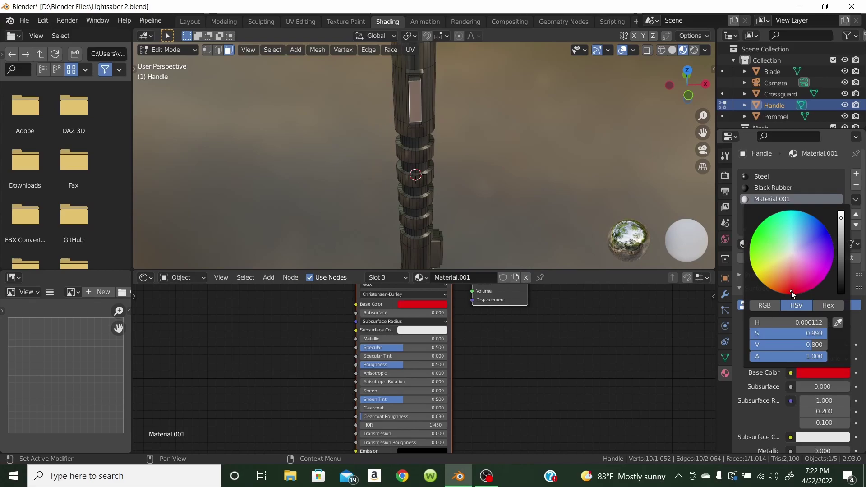
pyautogui.click(792, 292)
pyautogui.scroll(-4, 789, 334)
pyautogui.scroll(4, 789, 334)
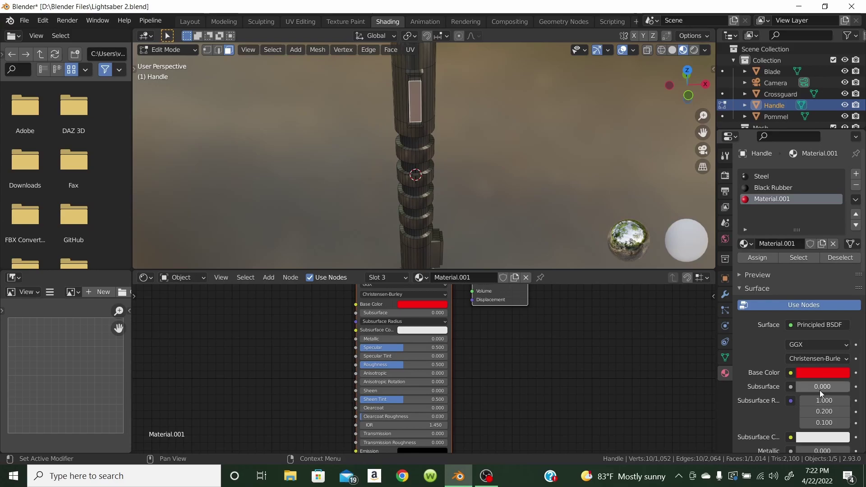
pyautogui.click(806, 372)
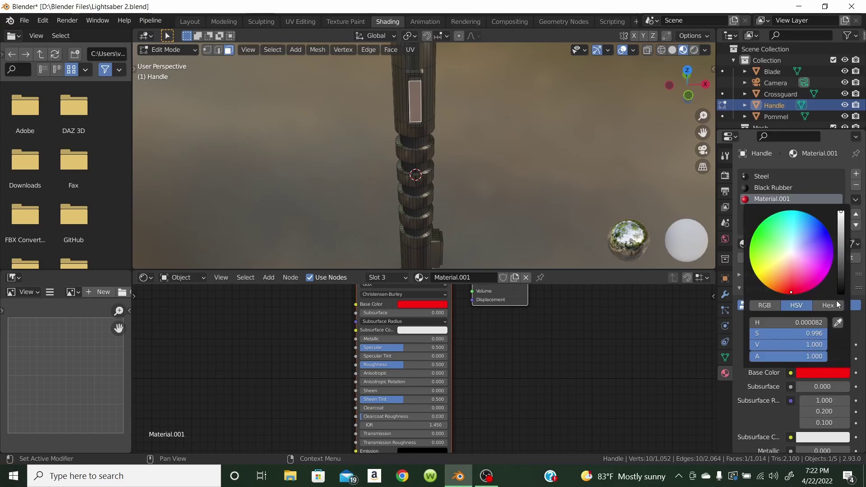
pyautogui.moveTo(842, 212); pyautogui.dragTo(841, 237)
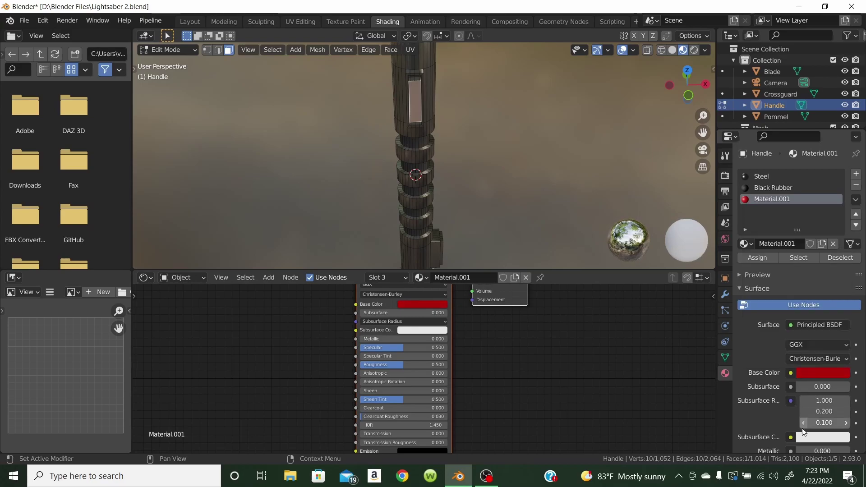
# Set the red material's roughness to 0.25
pyautogui.scroll(-5, 792, 386)
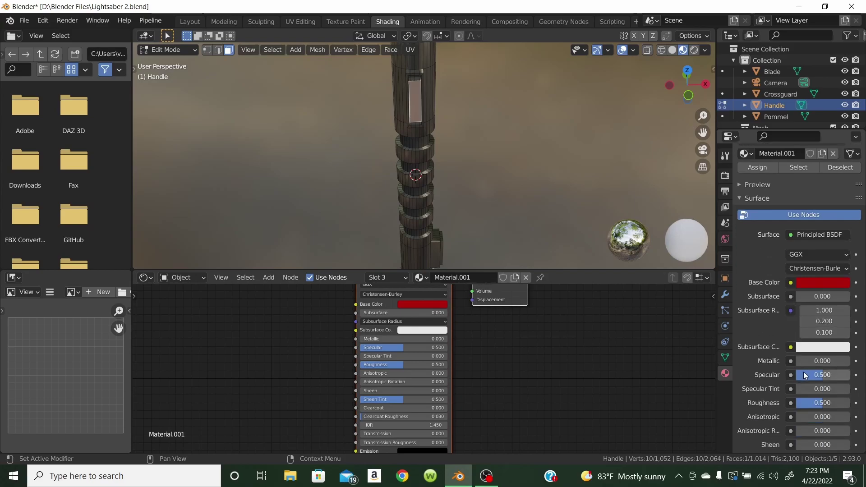
pyautogui.scroll(-1, 804, 370)
pyautogui.scroll(-2, 805, 370)
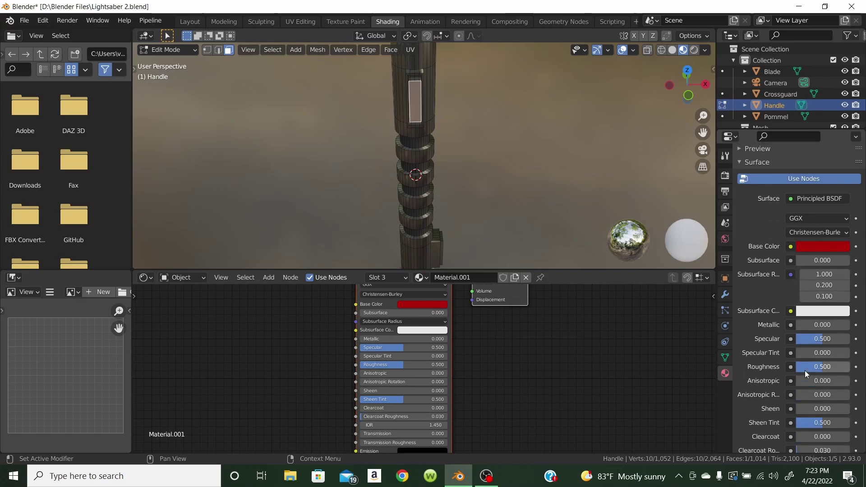
pyautogui.click(824, 350)
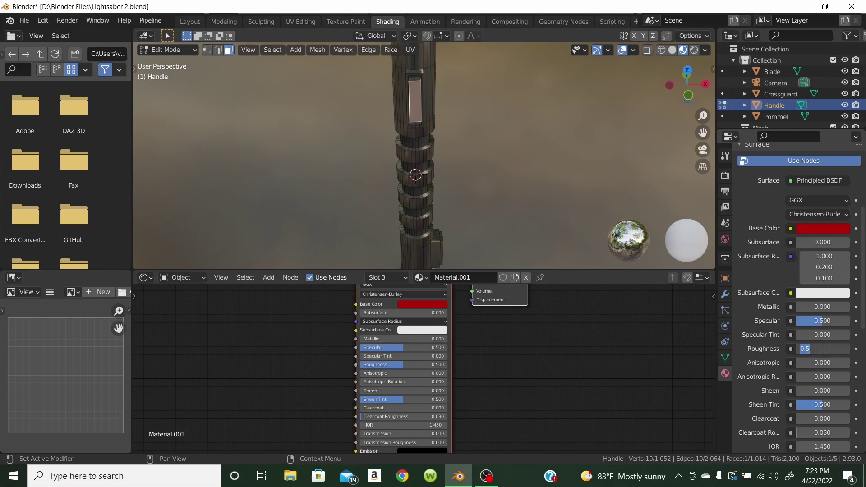
pyautogui.write('.25')
pyautogui.press('Return')
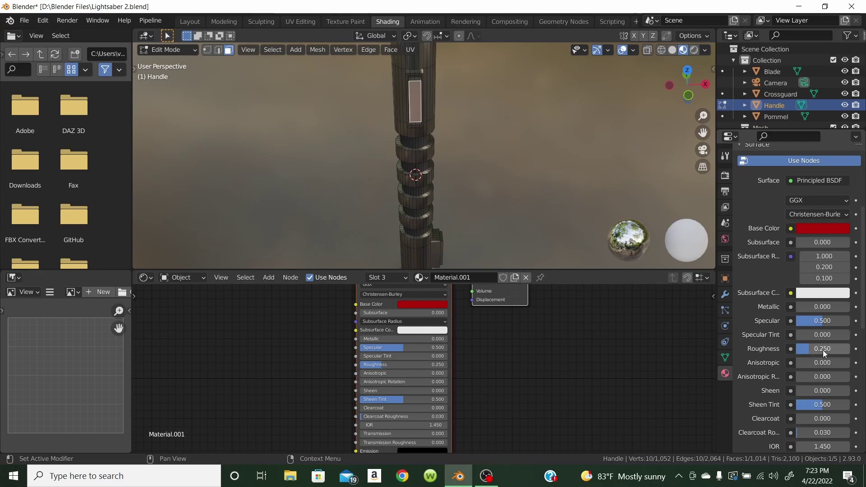
# Assign the red material to the selected rectangular face on the Handle and rename the material Button
pyautogui.scroll(2, 755, 228)
pyautogui.scroll(3, 755, 228)
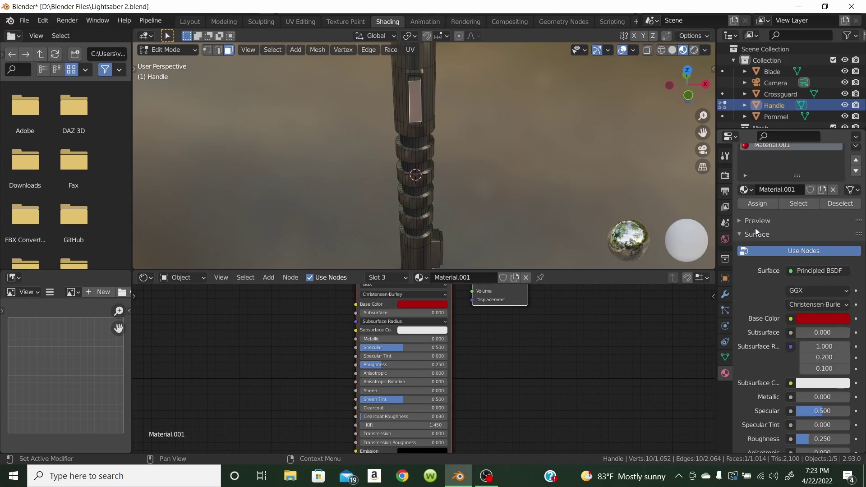
pyautogui.click(757, 204)
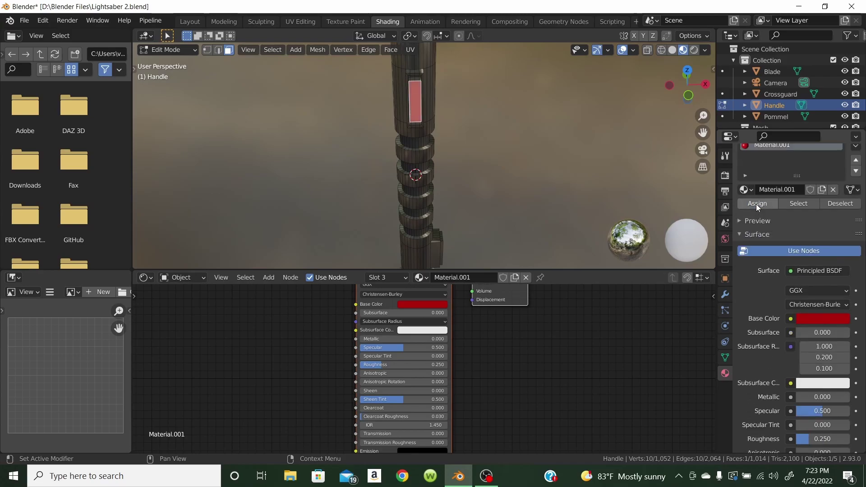
pyautogui.scroll(2, 757, 204)
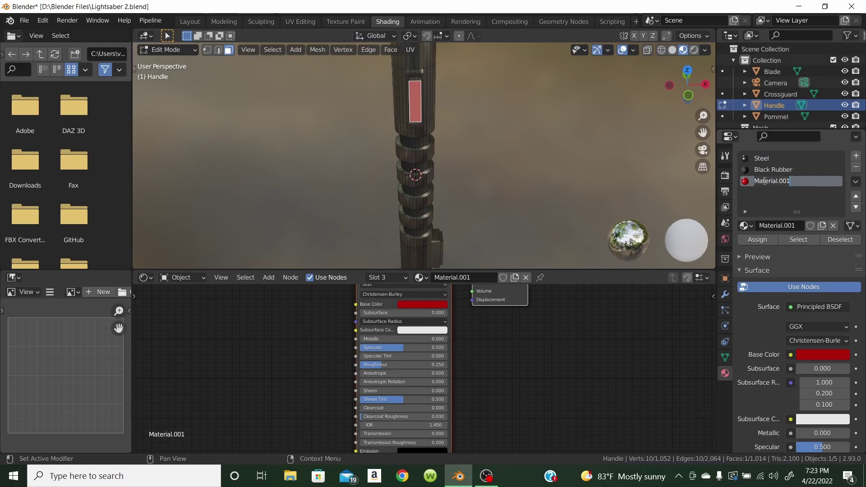
pyautogui.write('Button')
pyautogui.press('Return')
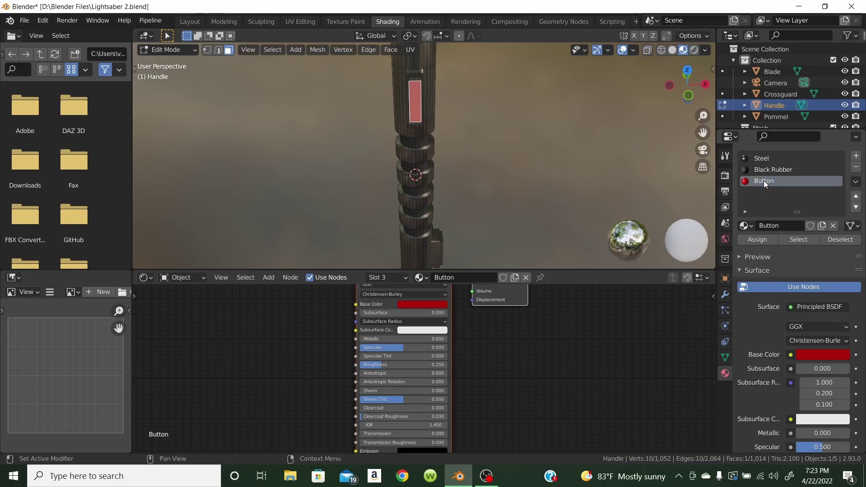
pyautogui.click(556, 142)
pyautogui.moveTo(543, 135); pyautogui.dragTo(545, 88, button='middle')
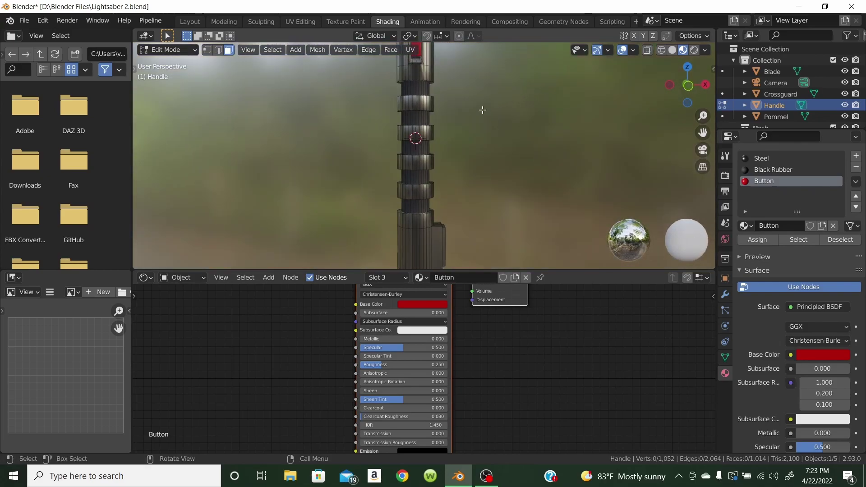
pyautogui.scroll(-1, 462, 142)
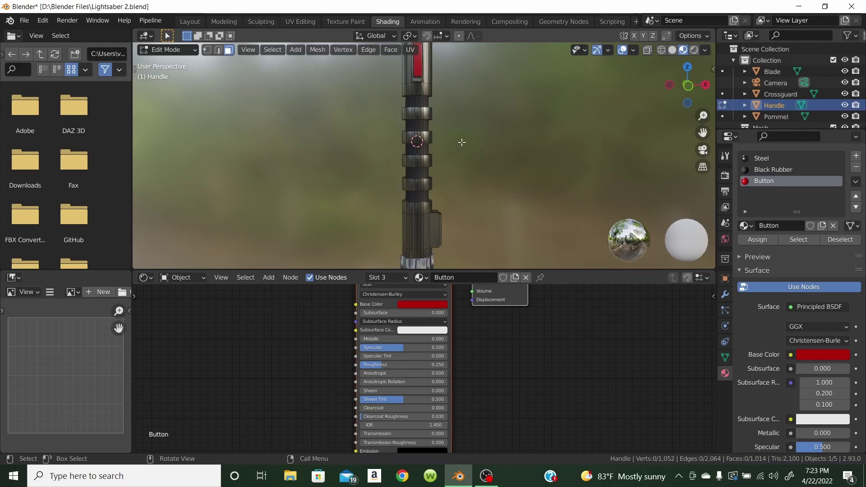
pyautogui.click(775, 158)
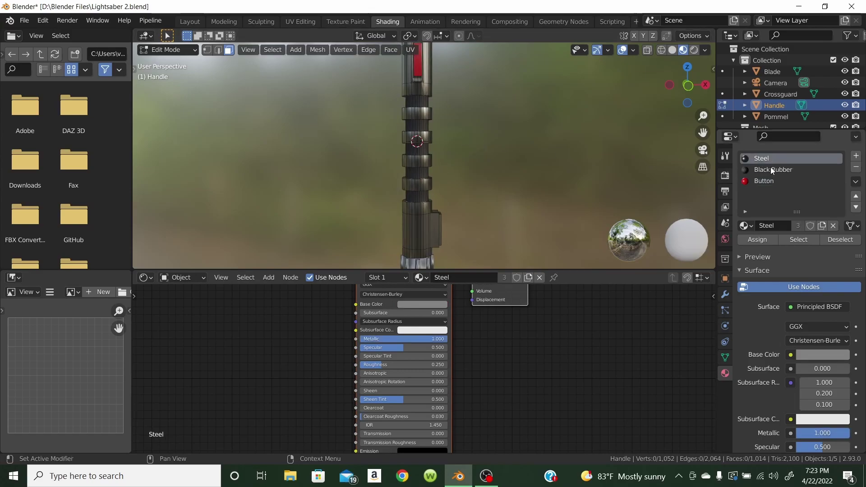
pyautogui.click(812, 354)
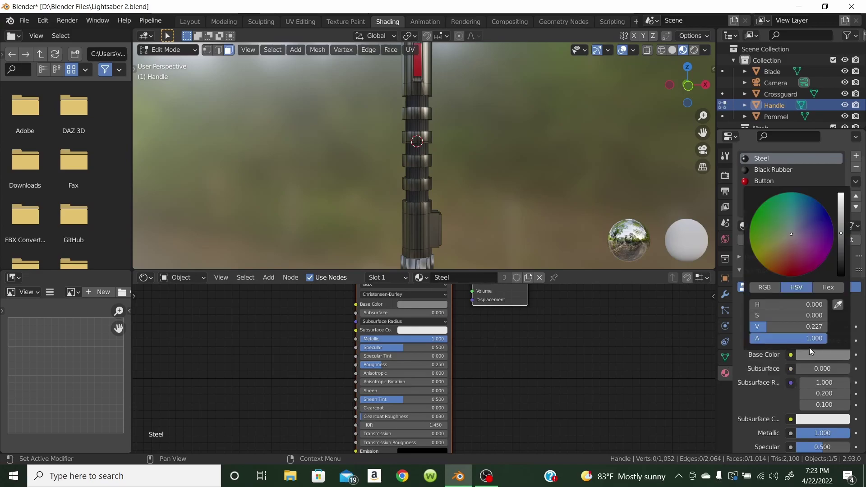
pyautogui.moveTo(841, 232); pyautogui.dragTo(841, 225)
pyautogui.press('Escape')
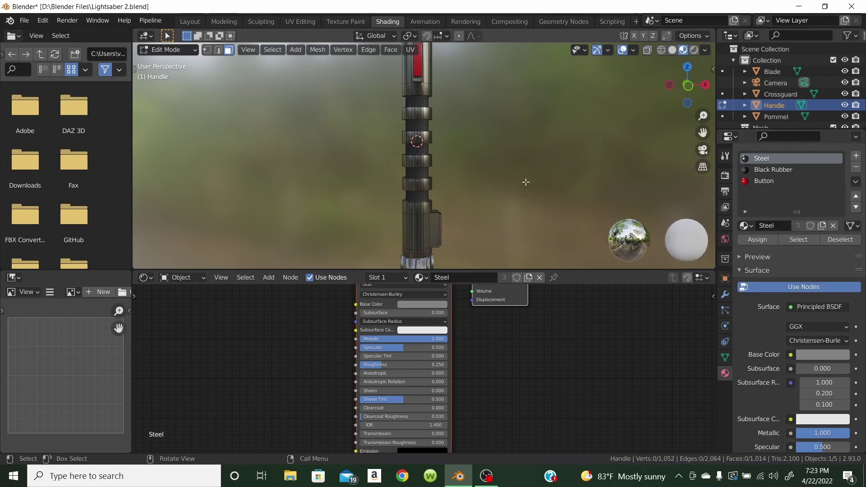
pyautogui.scroll(-3, 520, 184)
pyautogui.scroll(2, 521, 185)
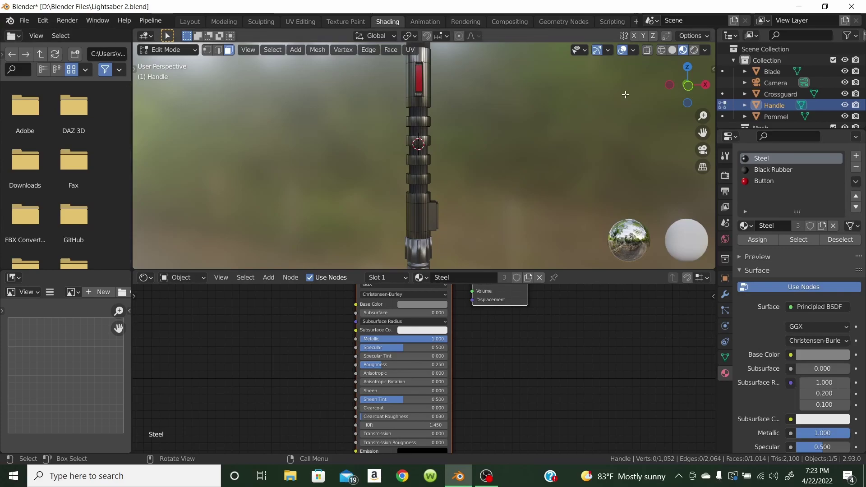
pyautogui.scroll(-2, 550, 120)
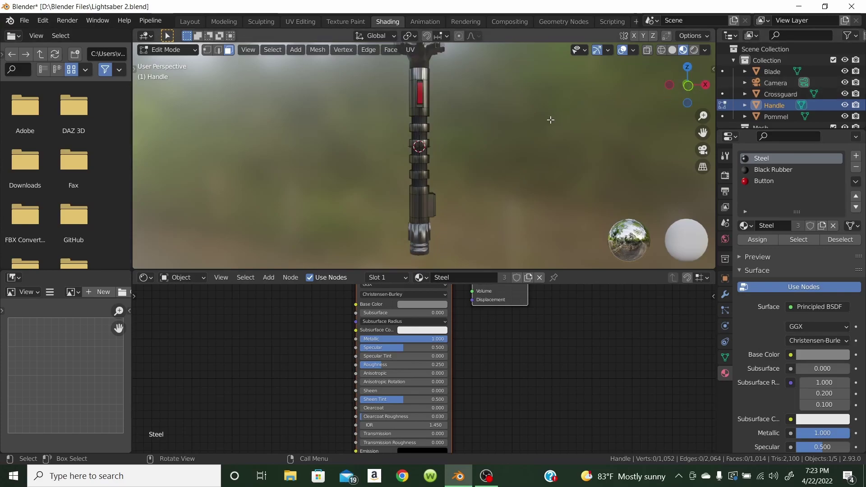
pyautogui.scroll(2, 550, 120)
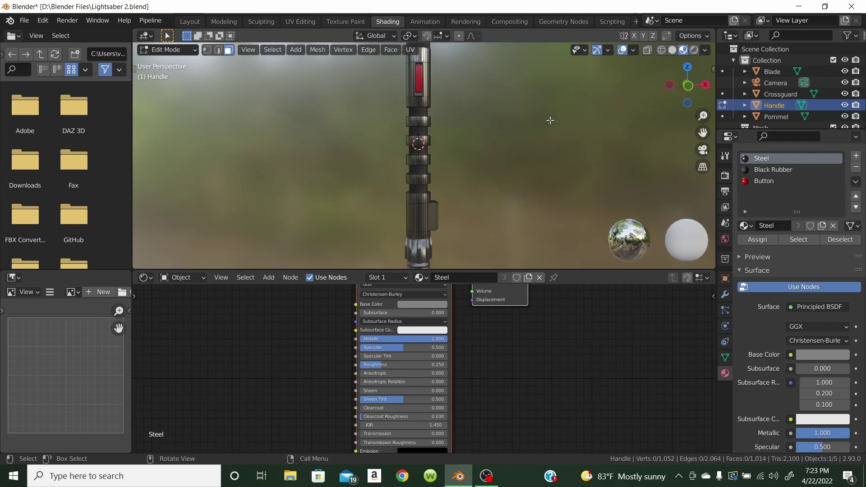
pyautogui.scroll(-1, 550, 120)
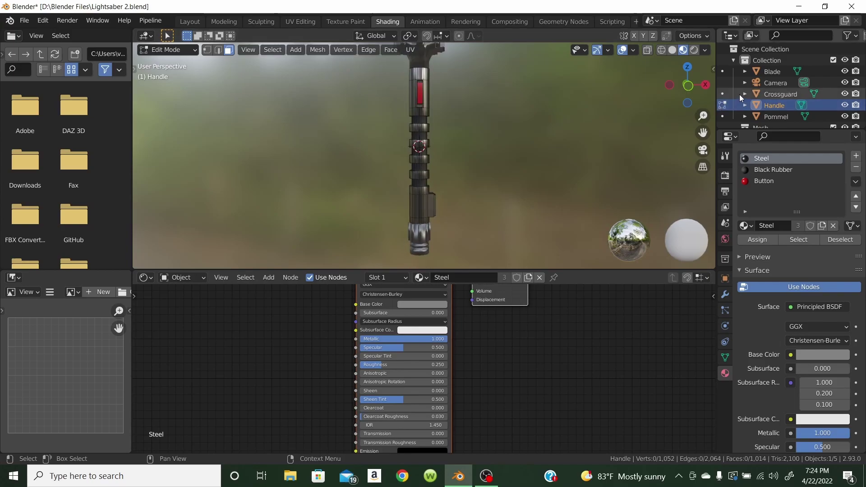
# Switch mesh editing to the Pommel and select the paired outer faces on two ridges of its fluted band
pyautogui.click(733, 118)
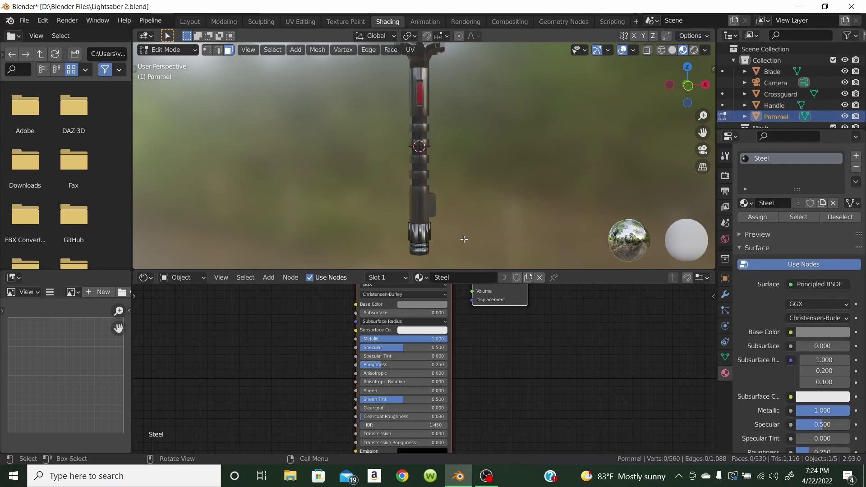
pyautogui.scroll(3, 464, 239)
pyautogui.moveTo(703, 133)
pyautogui.mouseDown()
pyautogui.moveTo(703, 83)
pyautogui.moveTo(699, 133)
pyautogui.moveTo(719, 133)
pyautogui.moveTo(715, 138)
pyautogui.mouseUp()
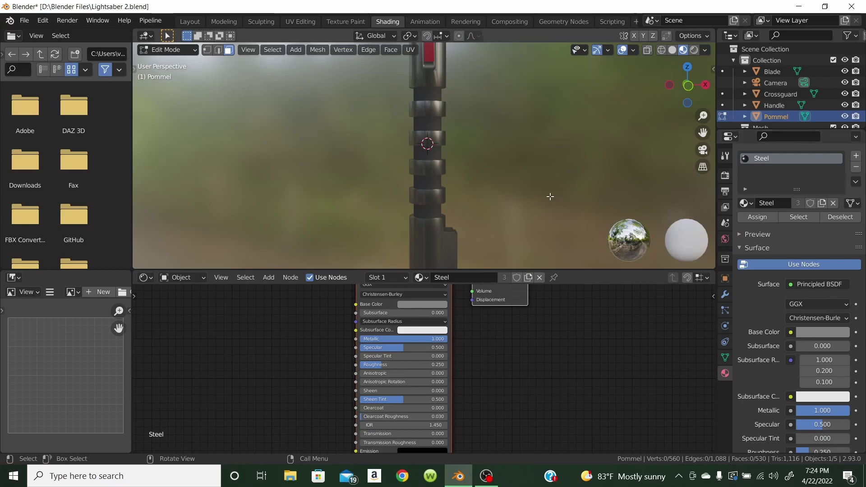
pyautogui.moveTo(550, 197); pyautogui.dragTo(663, 118, button='middle')
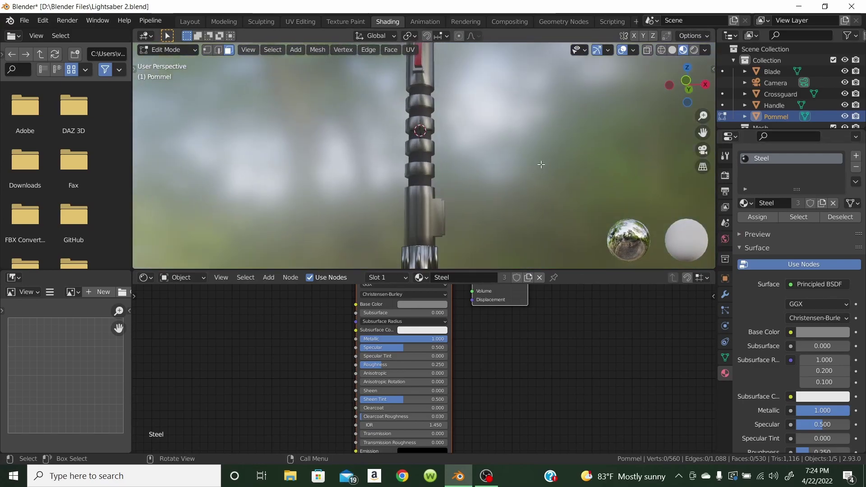
pyautogui.moveTo(704, 133); pyautogui.dragTo(720, 57)
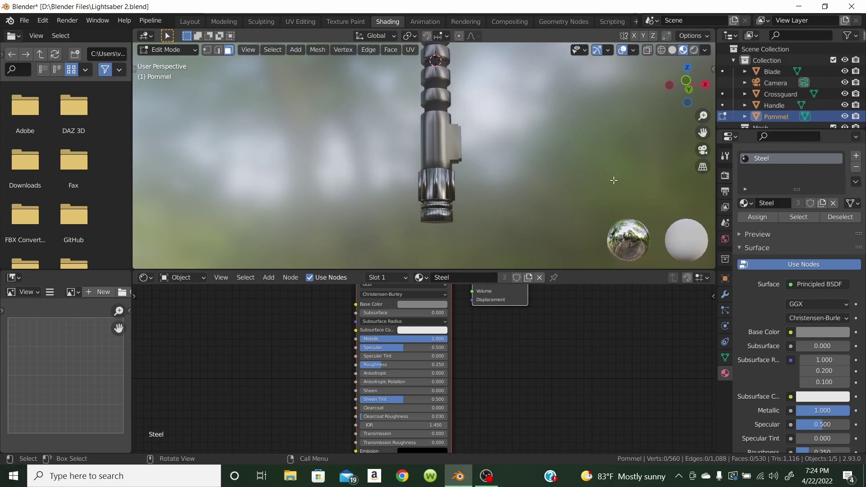
pyautogui.scroll(2, 533, 218)
pyautogui.scroll(1, 534, 217)
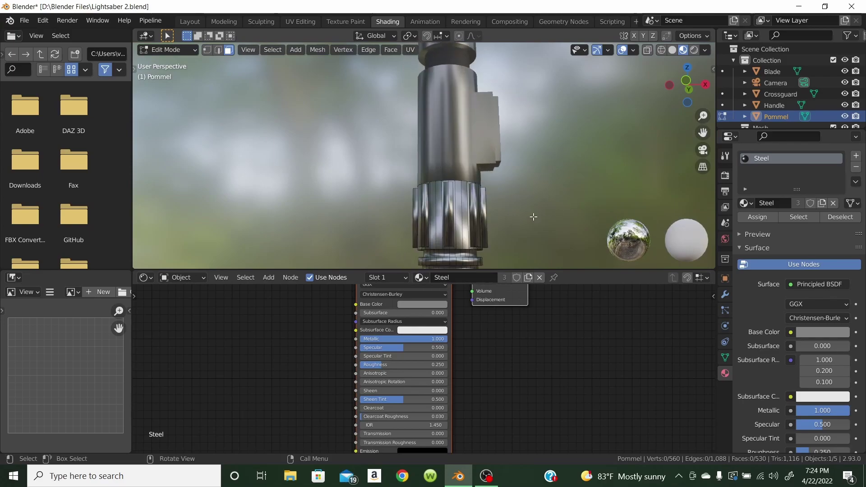
pyautogui.click(447, 218)
pyautogui.keyDown('shift'); pyautogui.click(451, 218); pyautogui.keyUp('shift')
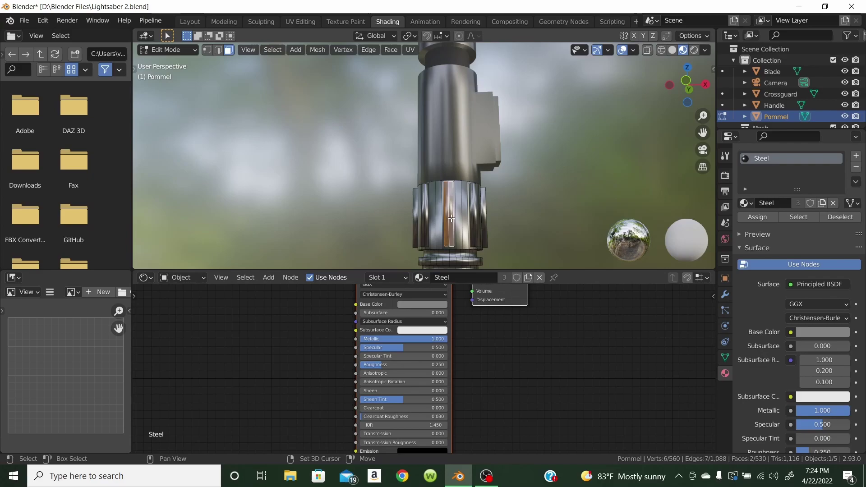
pyautogui.moveTo(475, 229); pyautogui.dragTo(400, 236, button='middle')
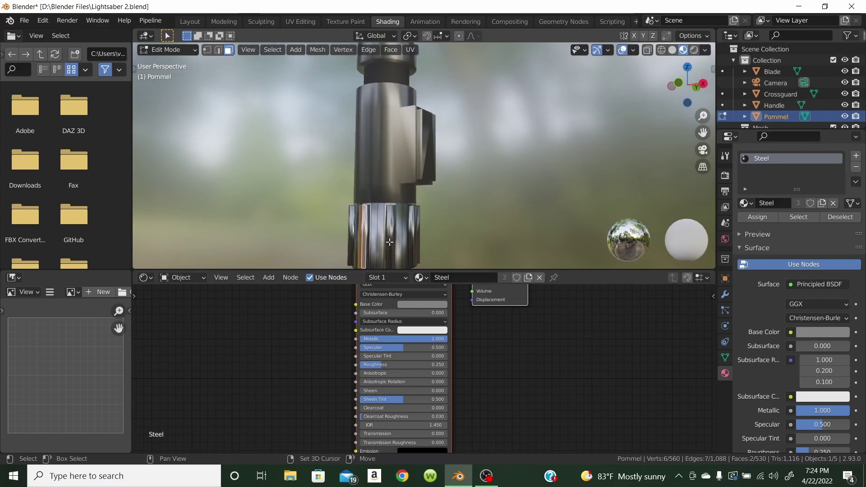
pyautogui.keyDown('shift'); pyautogui.click(388, 239); pyautogui.keyUp('shift')
pyautogui.keyDown('shift'); pyautogui.click(395, 239); pyautogui.keyUp('shift')
# Add the paired outer faces of the next three ridges around the Pommel's fluted band to the selection
pyautogui.moveTo(416, 237); pyautogui.dragTo(330, 229, button='middle')
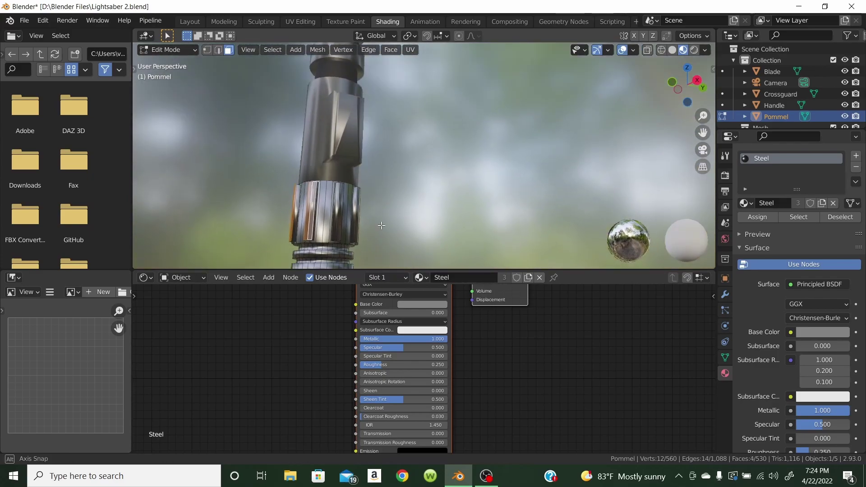
pyautogui.keyDown('shift'); pyautogui.click(337, 229); pyautogui.keyUp('shift')
pyautogui.keyDown('shift'); pyautogui.click(338, 229); pyautogui.keyUp('shift')
pyautogui.moveTo(338, 229); pyautogui.dragTo(336, 250, button='middle')
pyautogui.keyDown('shift'); pyautogui.click(324, 242); pyautogui.keyUp('shift')
pyautogui.keyDown('shift'); pyautogui.click(319, 243); pyautogui.keyUp('shift')
pyautogui.moveTo(319, 244); pyautogui.dragTo(290, 238, button='middle')
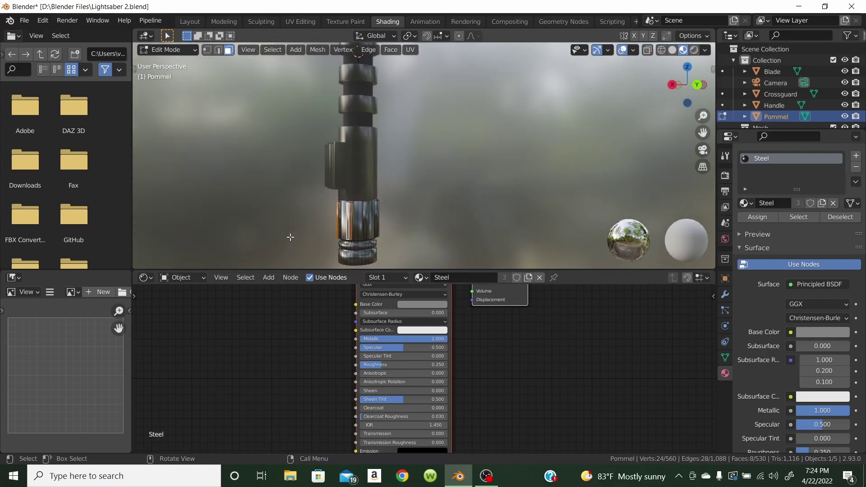
pyautogui.scroll(3, 415, 239)
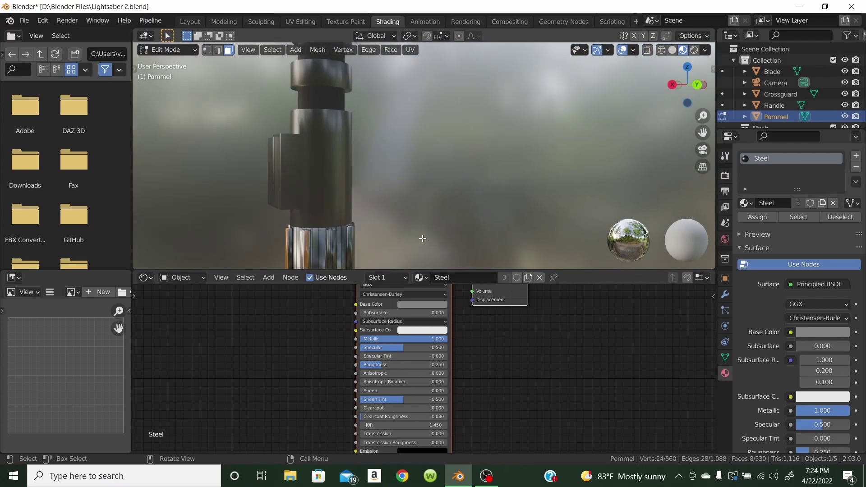
pyautogui.keyDown('shift'); pyautogui.click(330, 238); pyautogui.keyUp('shift')
pyautogui.keyDown('shift'); pyautogui.click(336, 238); pyautogui.keyUp('shift')
# Add the outer faces of the last three ridges to complete the selection around the Pommel's fluted band
pyautogui.moveTo(703, 132); pyautogui.dragTo(712, 53)
pyautogui.moveTo(460, 186); pyautogui.dragTo(476, 158, button='middle')
pyautogui.keyDown('shift'); pyautogui.click(488, 151); pyautogui.keyUp('shift')
pyautogui.moveTo(602, 153); pyautogui.dragTo(578, 173, button='middle')
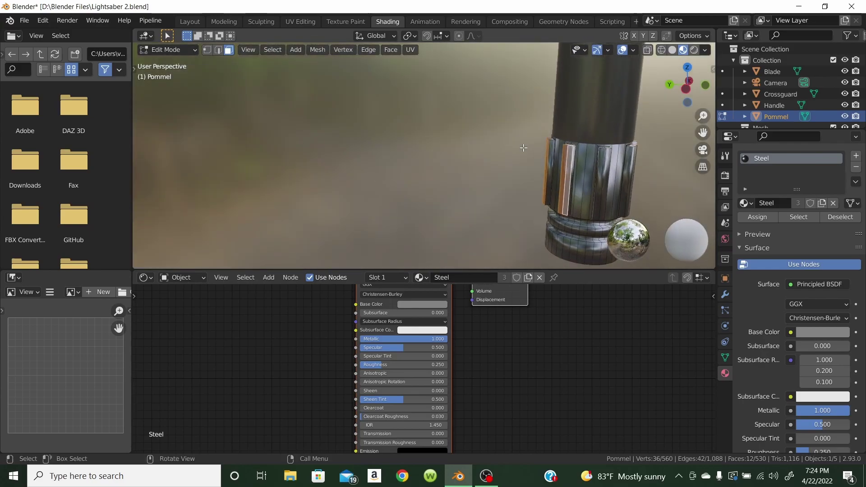
pyautogui.keyDown('shift'); pyautogui.click(600, 178); pyautogui.keyUp('shift')
pyautogui.keyDown('shift'); pyautogui.click(606, 178); pyautogui.keyUp('shift')
pyautogui.moveTo(673, 180); pyautogui.dragTo(586, 163, button='middle')
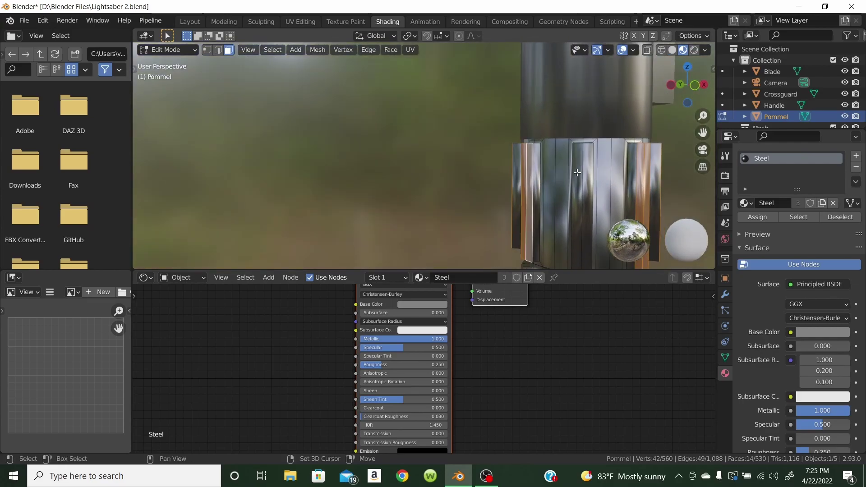
pyautogui.keyDown('shift'); pyautogui.click(578, 166); pyautogui.keyUp('shift')
pyautogui.keyDown('shift'); pyautogui.click(587, 164); pyautogui.keyUp('shift')
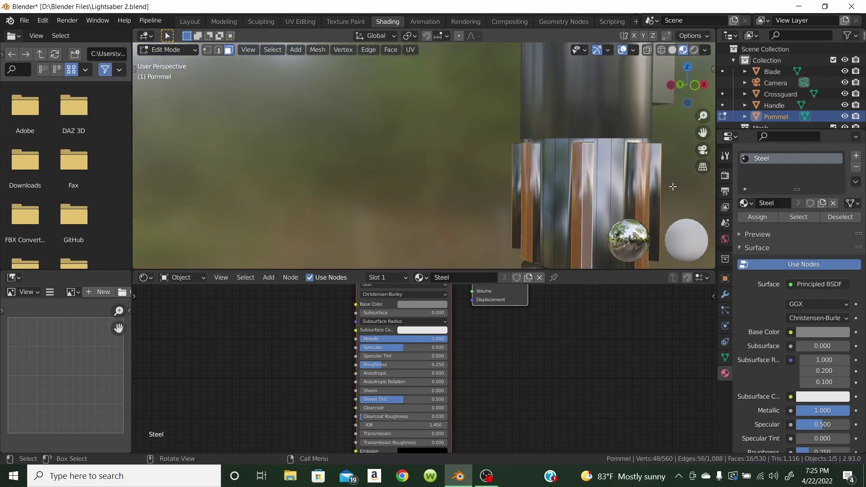
# Try Black Rubber in the Pommel's material slot, set the slot back to Steel and clear the face selection
pyautogui.click(747, 204)
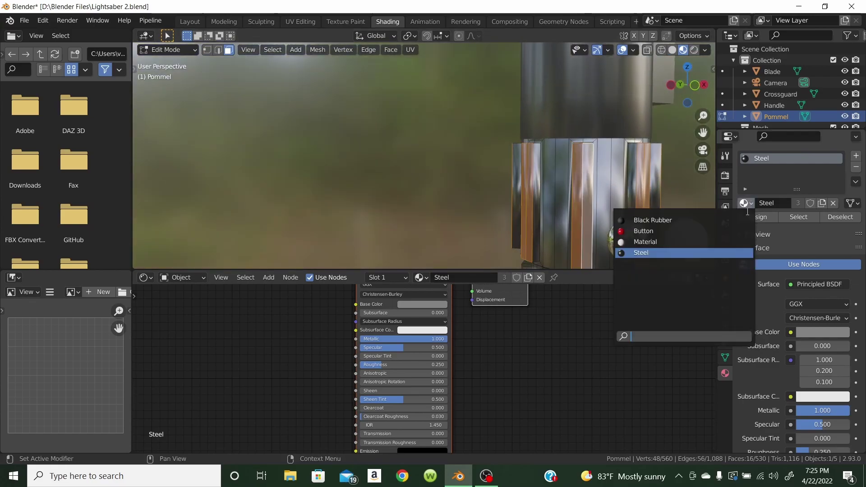
pyautogui.click(684, 220)
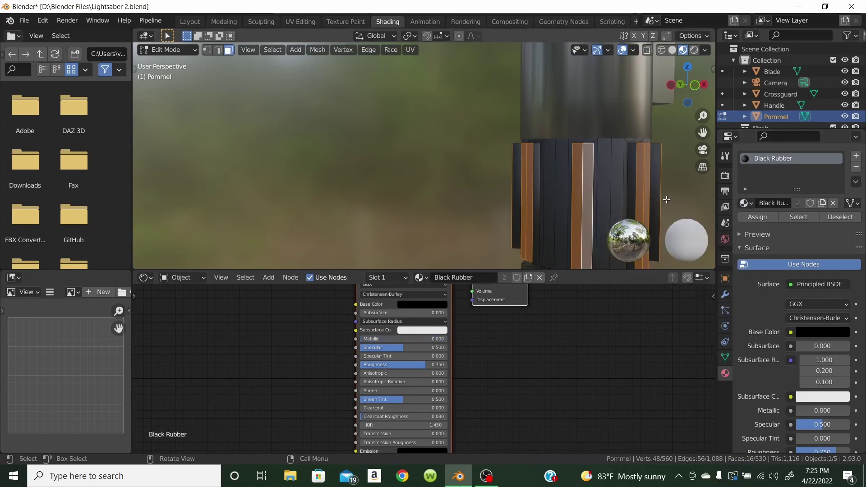
pyautogui.hotkey('ctrl', 'z')
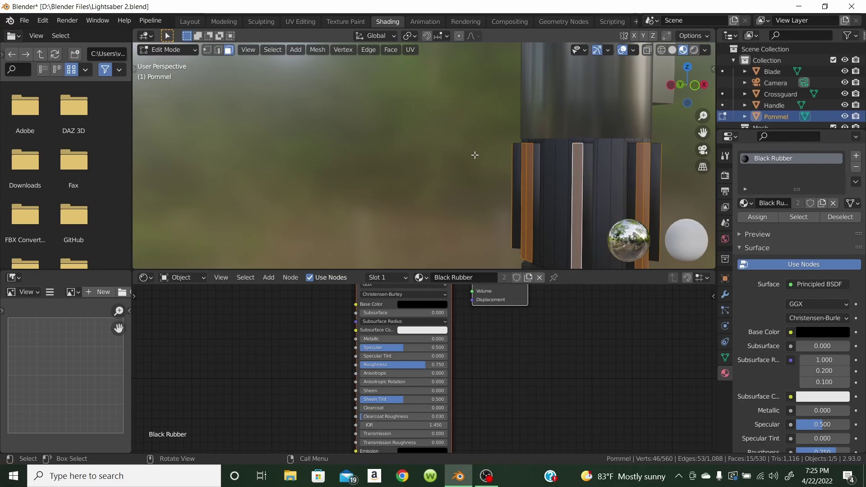
pyautogui.keyDown('shift'); pyautogui.click(588, 182); pyautogui.keyUp('shift')
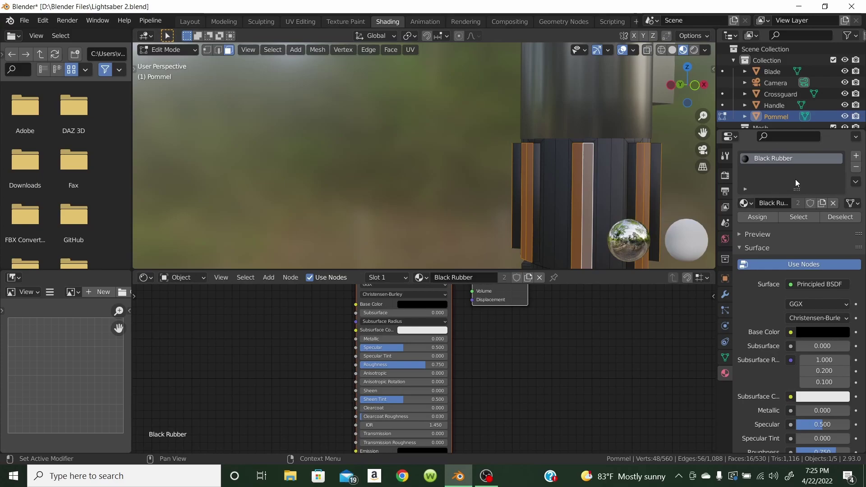
pyautogui.click(744, 203)
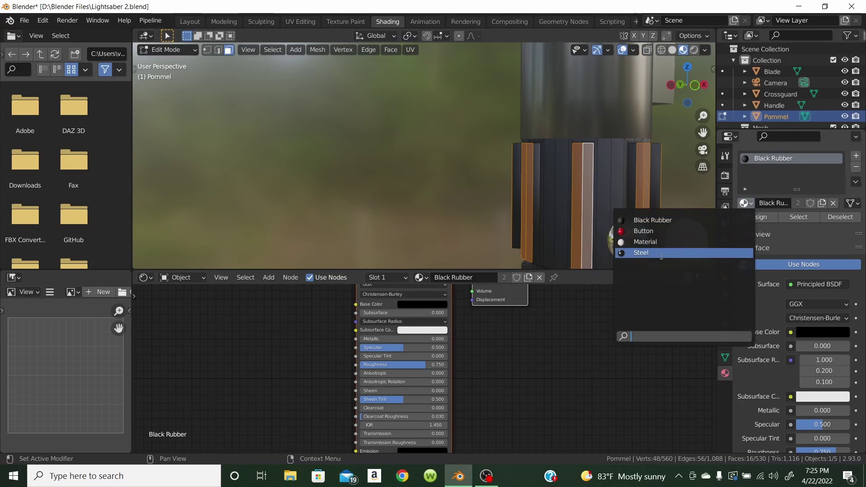
pyautogui.click(661, 253)
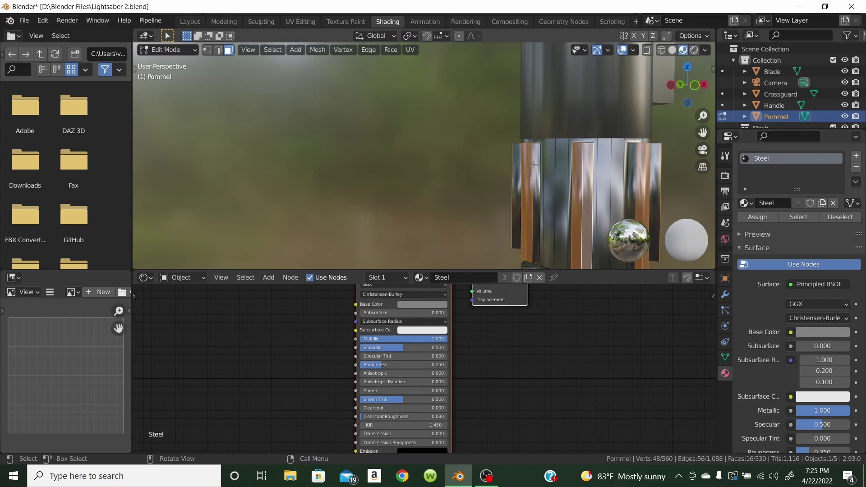
pyautogui.click(467, 155)
# Return from editing the Pommel to Object Mode and select the Blade
pyautogui.moveTo(467, 155); pyautogui.dragTo(516, 110, button='middle')
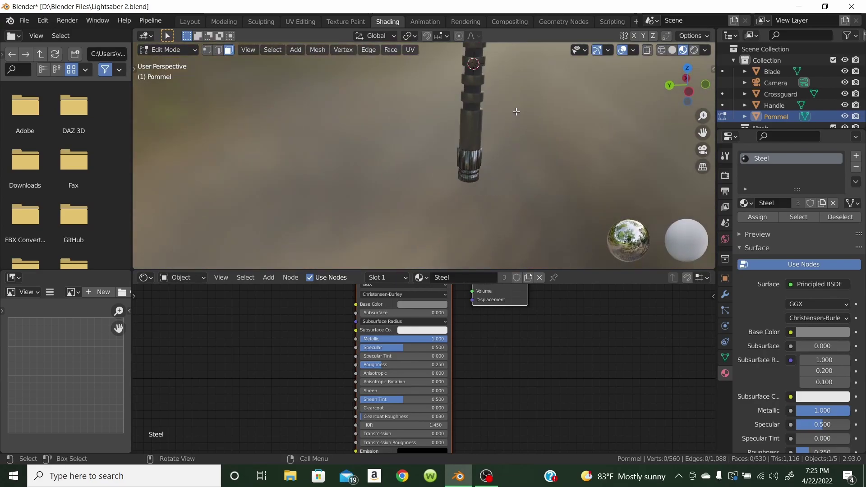
pyautogui.moveTo(701, 136); pyautogui.dragTo(588, 226)
pyautogui.scroll(3, 357, 169)
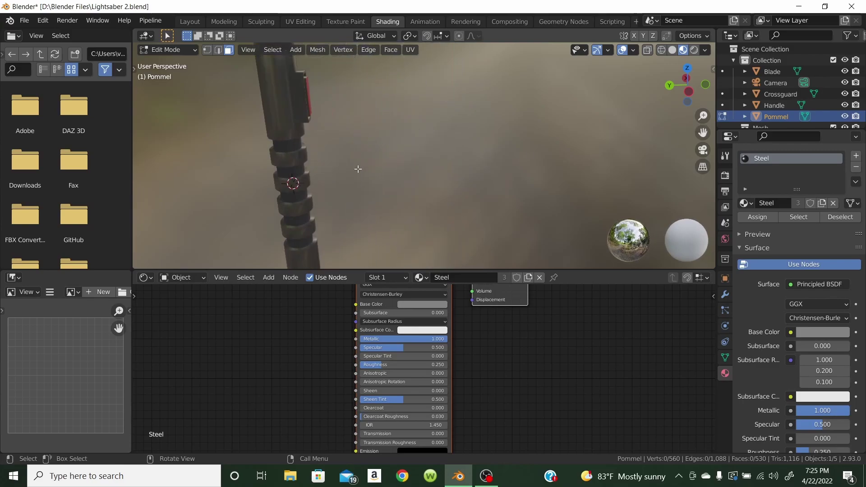
pyautogui.moveTo(333, 127); pyautogui.dragTo(269, 137, button='middle')
pyautogui.scroll(-2, 276, 164)
pyautogui.scroll(-2, 282, 99)
pyautogui.scroll(-2, 416, 75)
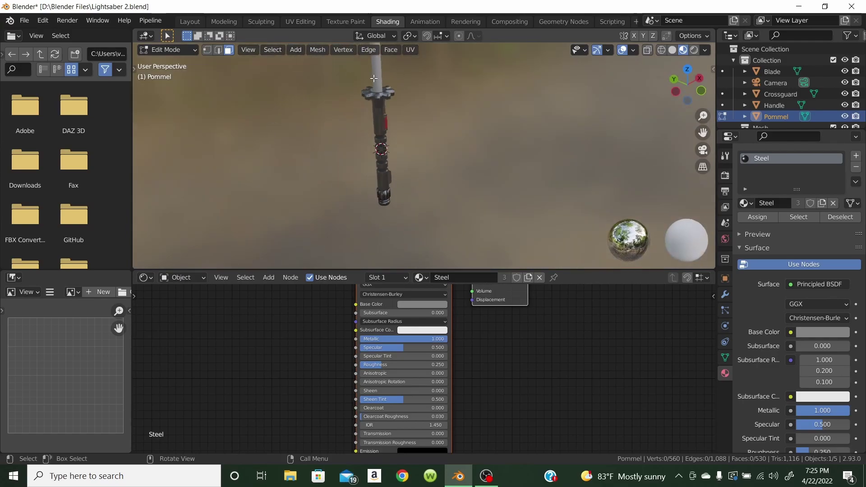
pyautogui.click(166, 49)
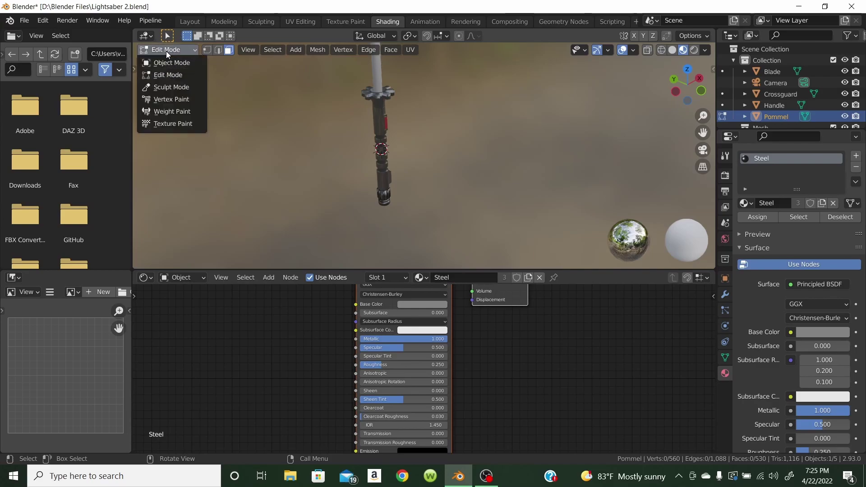
pyautogui.click(167, 63)
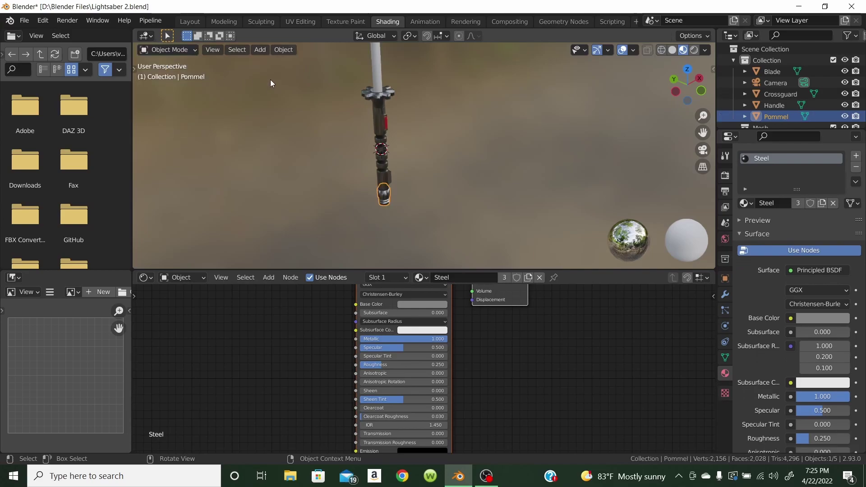
pyautogui.click(377, 73)
# Create a new material on the Blade
pyautogui.scroll(2, 499, 176)
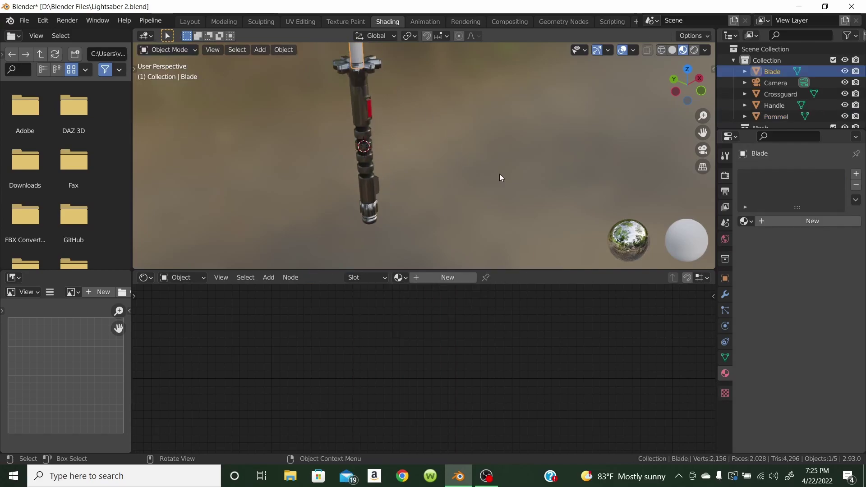
pyautogui.scroll(4, 500, 177)
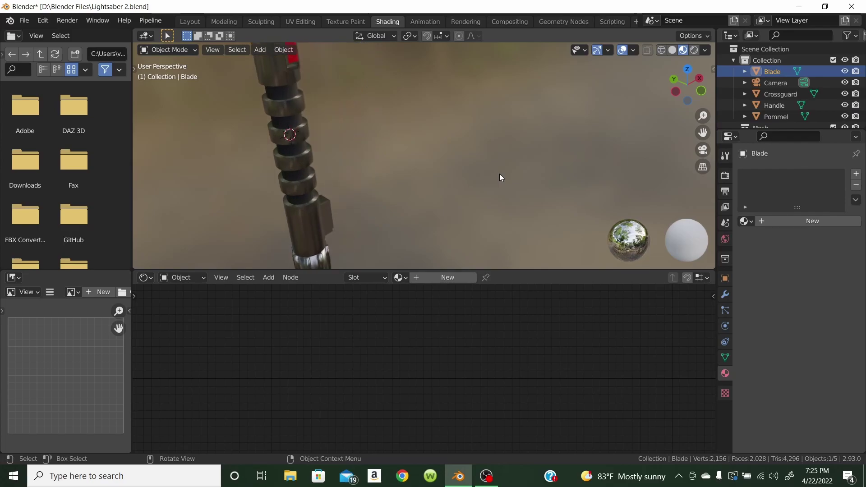
pyautogui.scroll(-7, 499, 174)
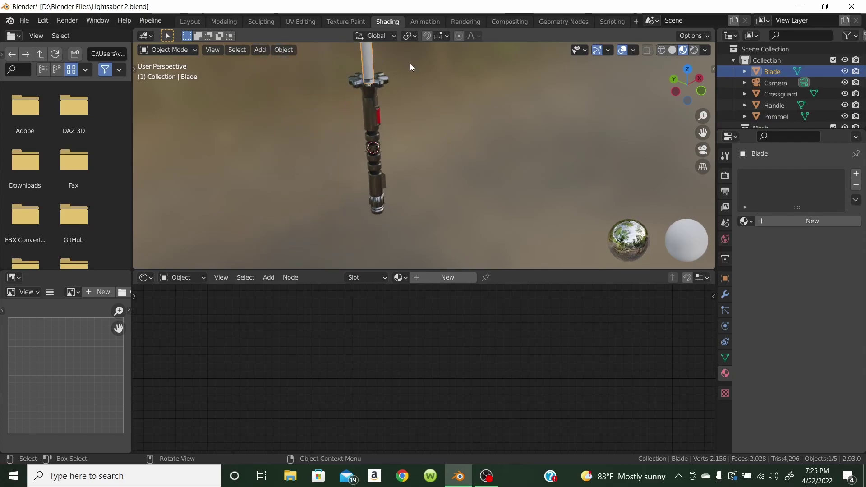
pyautogui.scroll(-2, 422, 67)
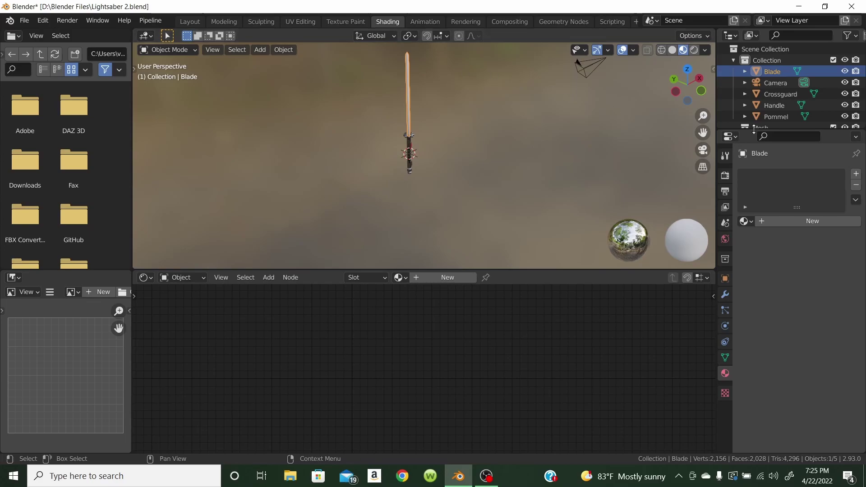
pyautogui.moveTo(695, 131); pyautogui.dragTo(639, 146)
pyautogui.scroll(4, 494, 157)
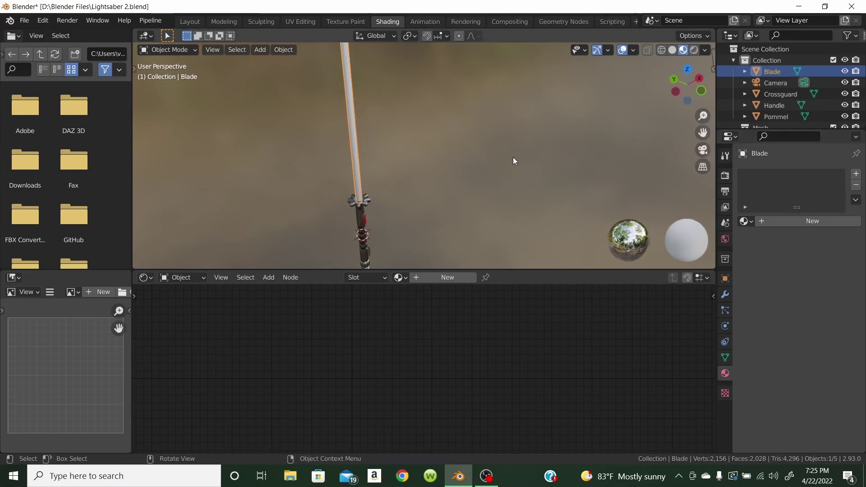
pyautogui.moveTo(703, 132); pyautogui.dragTo(764, 208)
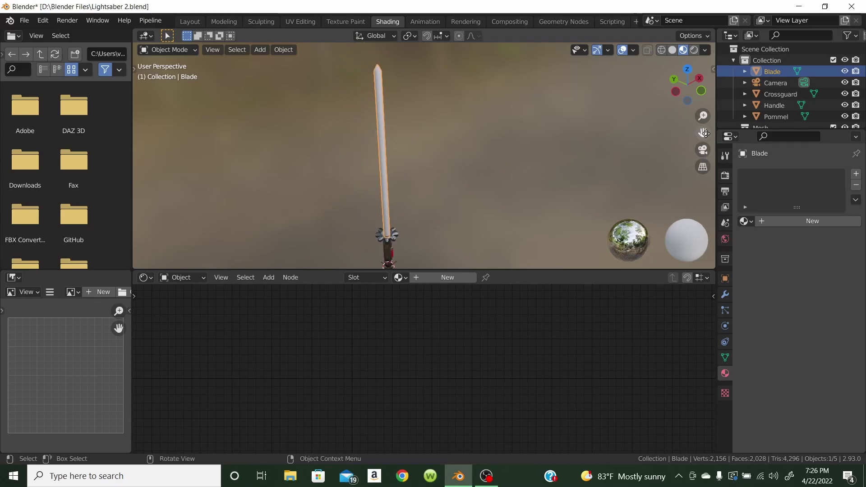
pyautogui.click(773, 222)
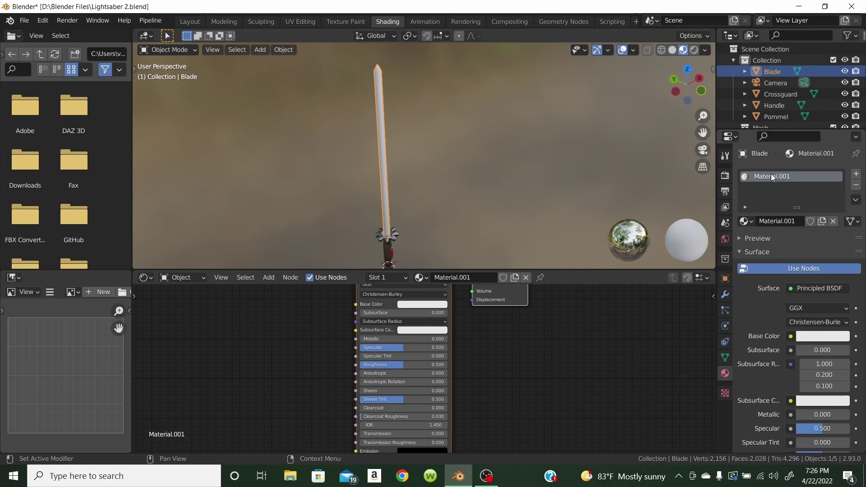
# Name the new material Blade and change its surface shader to Emission
pyautogui.write('Blade')
pyautogui.press('Return')
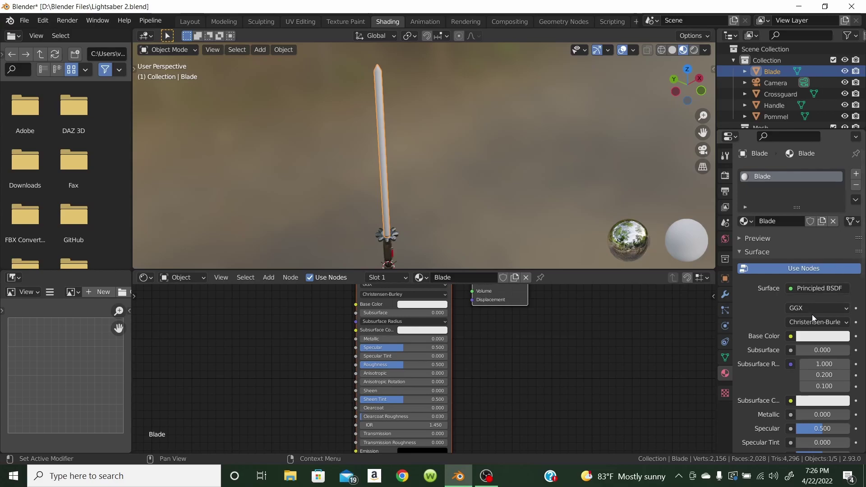
pyautogui.click(819, 289)
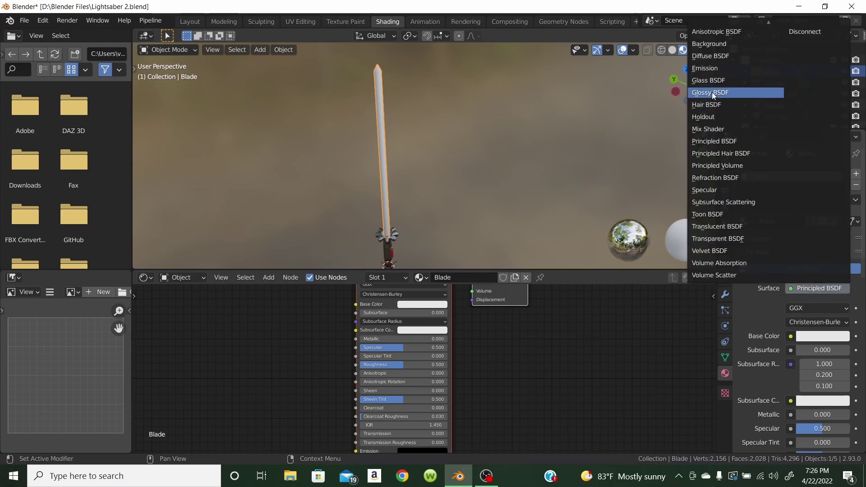
pyautogui.click(713, 71)
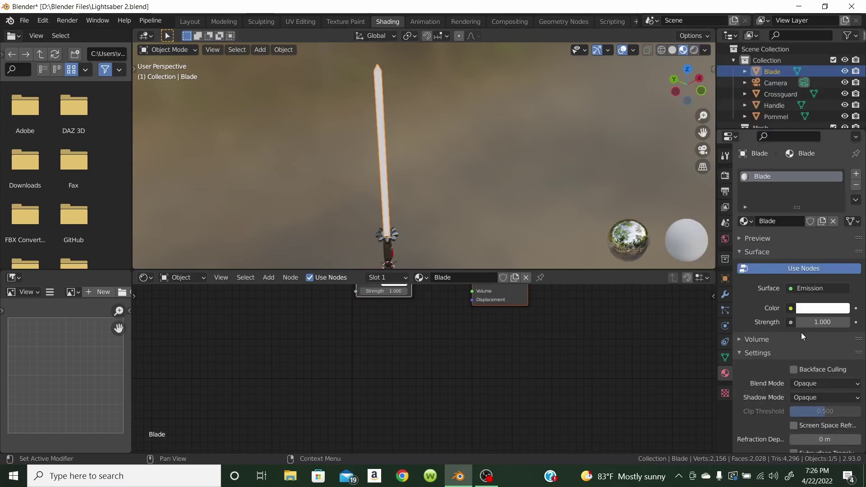
# Give the Blade material a saturated red emission colour and set its emission strength to 10
pyautogui.click(810, 311)
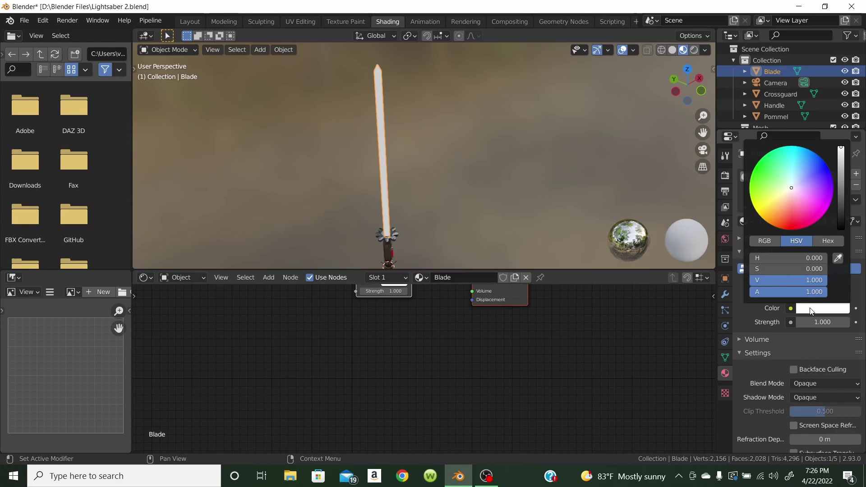
pyautogui.click(811, 311)
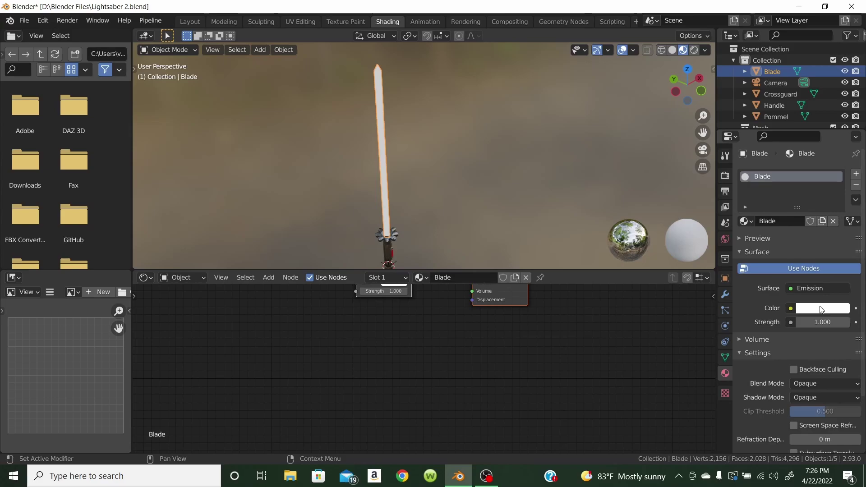
pyautogui.click(811, 309)
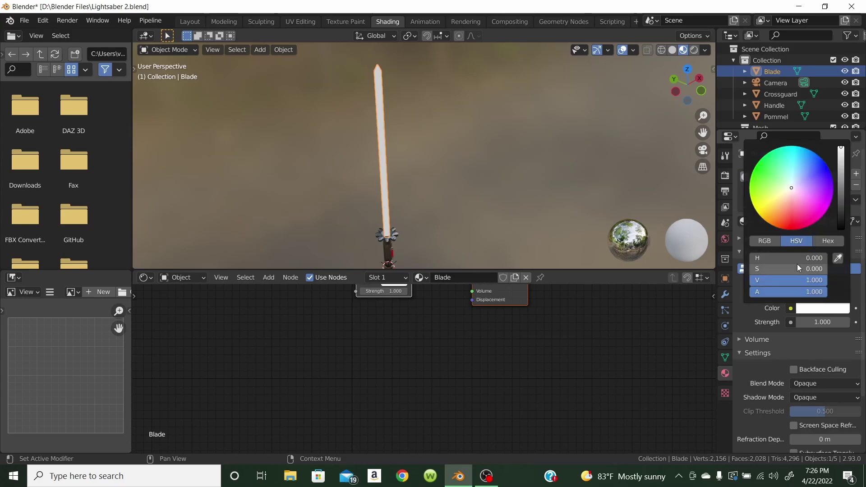
pyautogui.click(792, 229)
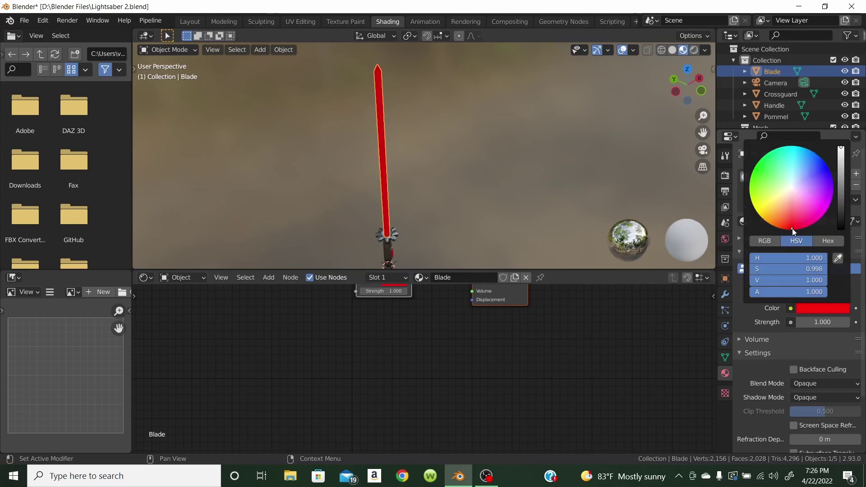
pyautogui.click(808, 323)
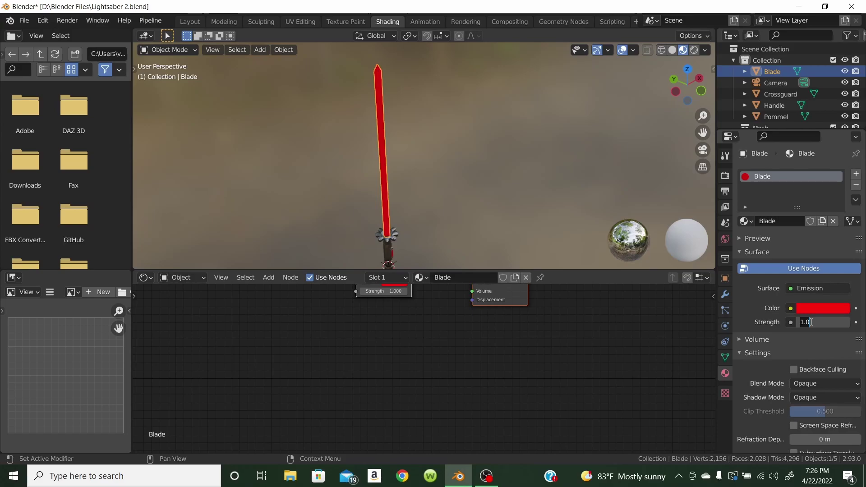
pyautogui.press('BackSpace')
pyautogui.press('BackSpace')
pyautogui.press('Return')
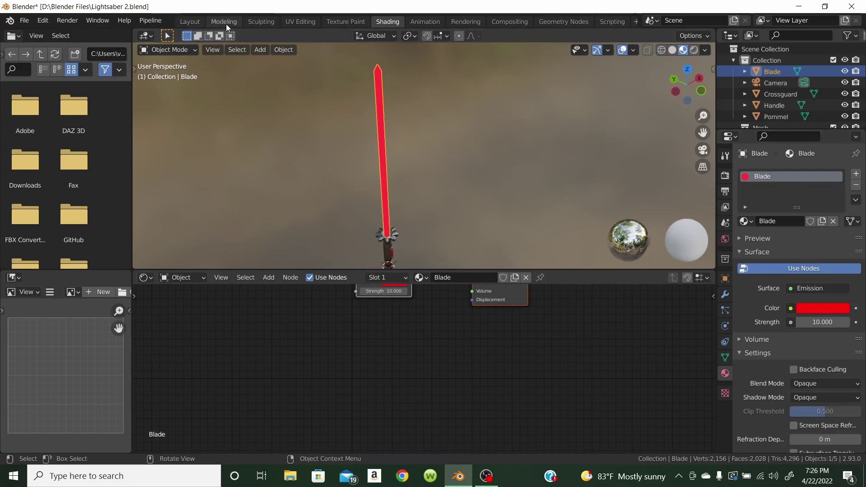
# In the Layout workspace, enable Ambient Occlusion, Screen Space Reflections, Motion Blur and Bloom in the Eevee render settings
pyautogui.click(189, 21)
pyautogui.moveTo(564, 223); pyautogui.dragTo(559, 257, button='middle')
pyautogui.press('KP_Decimal')
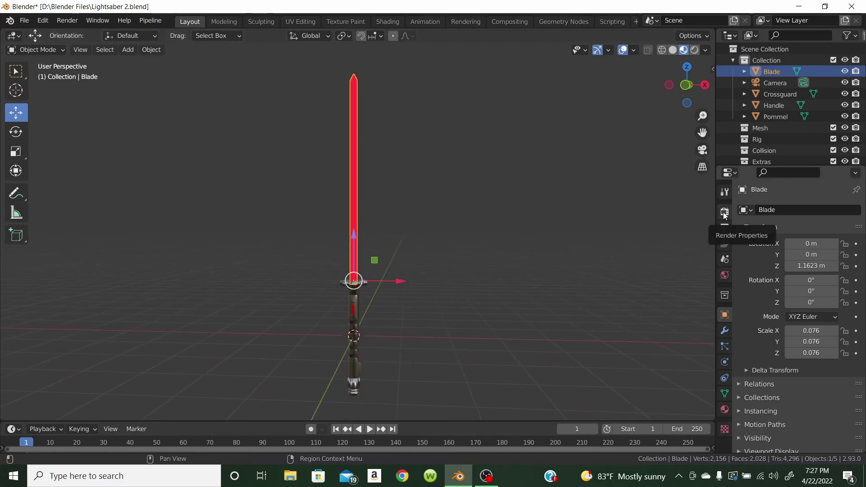
pyautogui.click(725, 213)
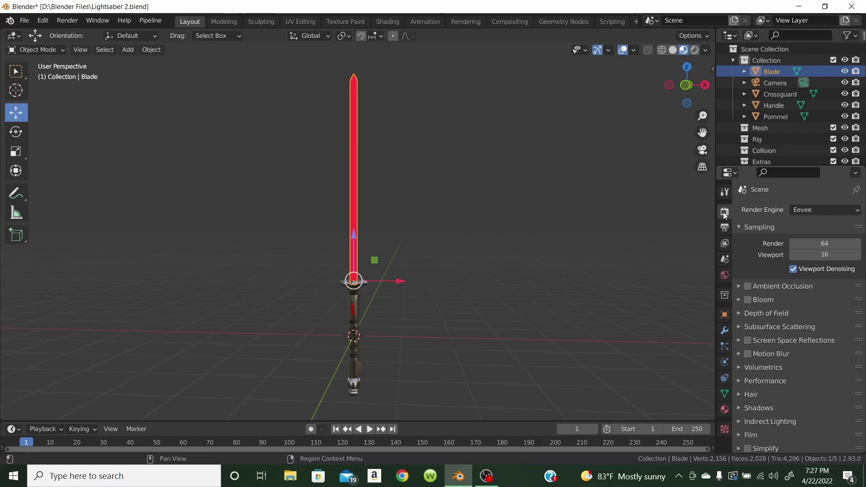
pyautogui.click(747, 286)
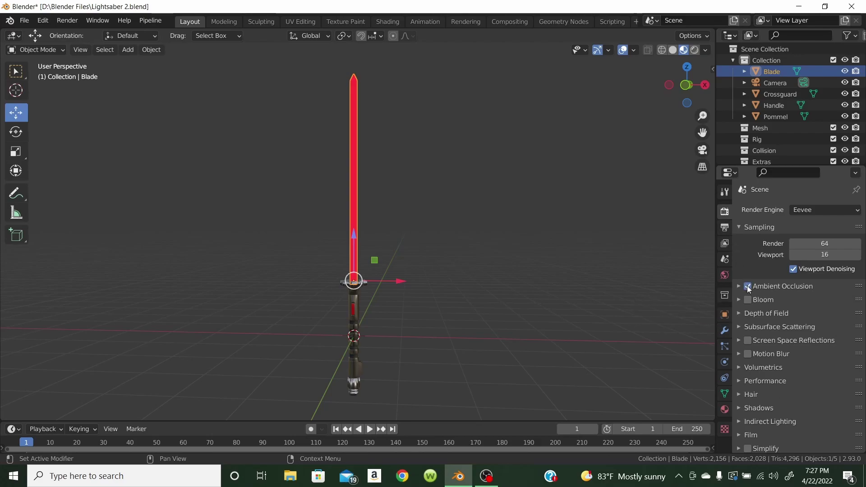
pyautogui.click(748, 340)
pyautogui.click(748, 354)
pyautogui.scroll(-2, 753, 357)
pyautogui.scroll(2, 753, 359)
pyautogui.click(748, 300)
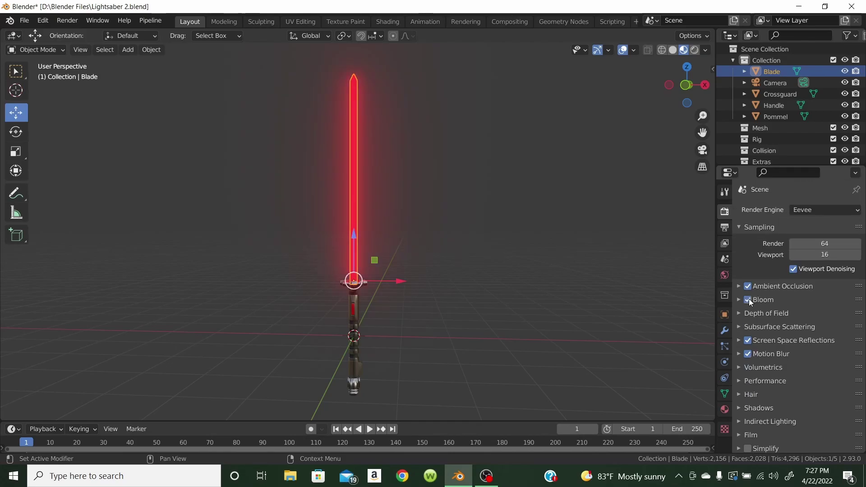
pyautogui.moveTo(438, 222); pyautogui.dragTo(471, 230, button='middle')
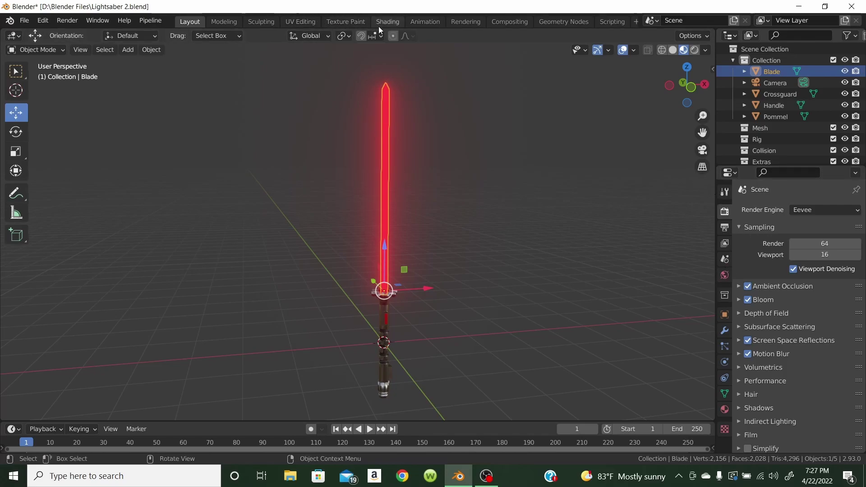
# Soften the Blade material's red emission colour to a saturation of 0.989, return to the Layout workspace and clear the selection
pyautogui.click(392, 23)
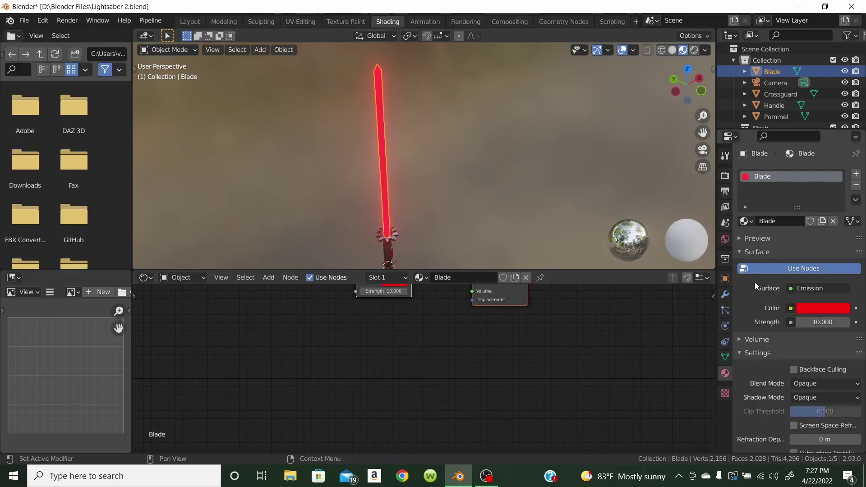
pyautogui.click(808, 310)
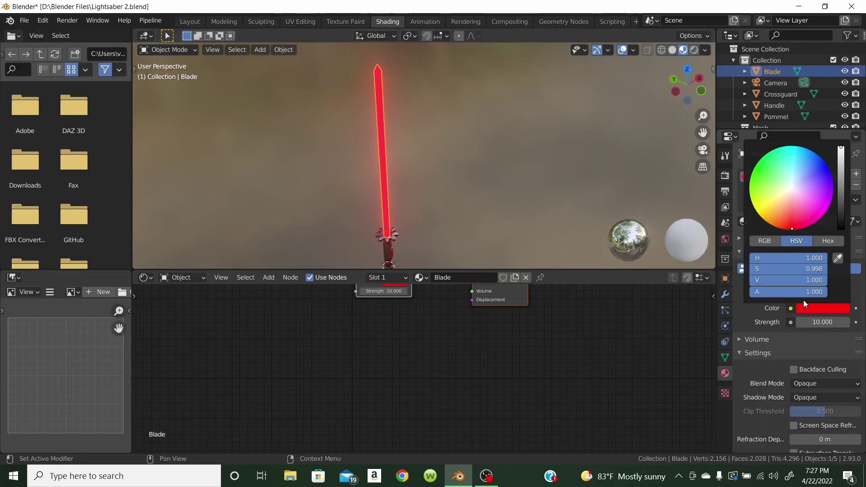
pyautogui.click(791, 209)
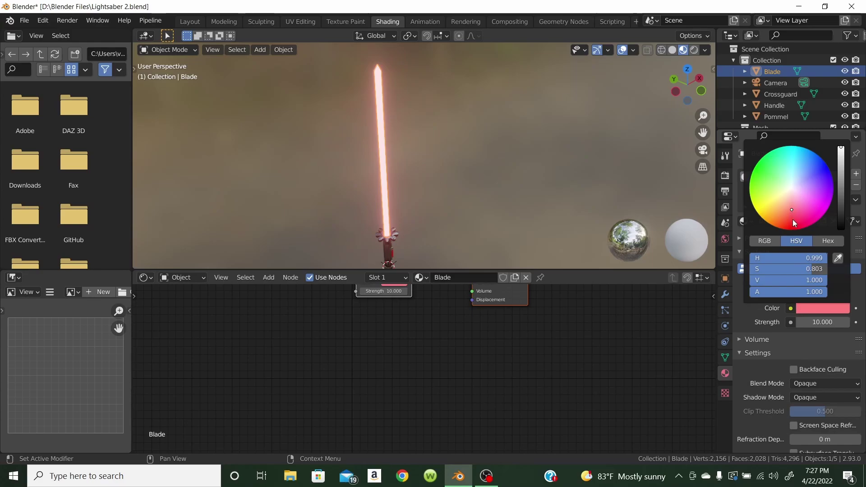
pyautogui.click(792, 220)
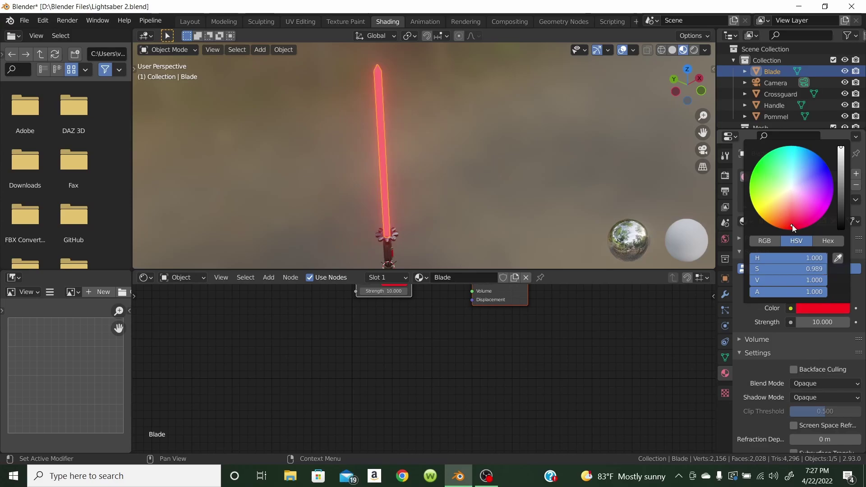
pyautogui.click(191, 21)
pyautogui.click(507, 237)
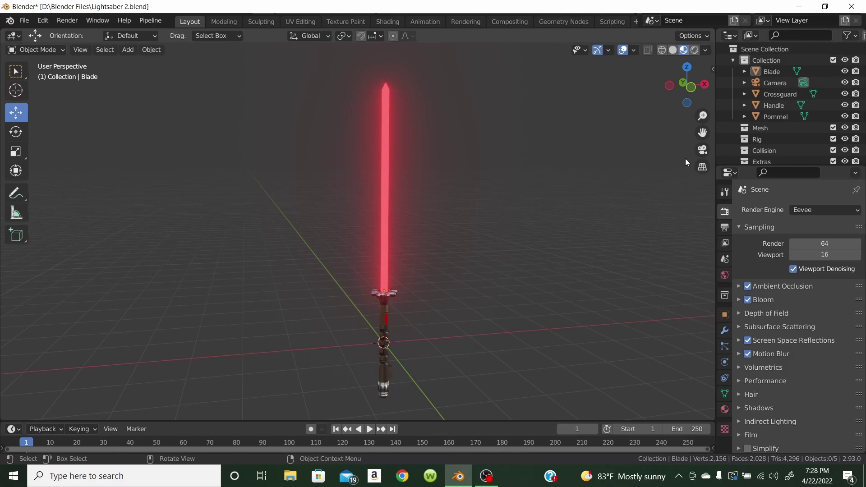
# Look through the camera to examine how the whole sword fits inside the frame
pyautogui.click(702, 150)
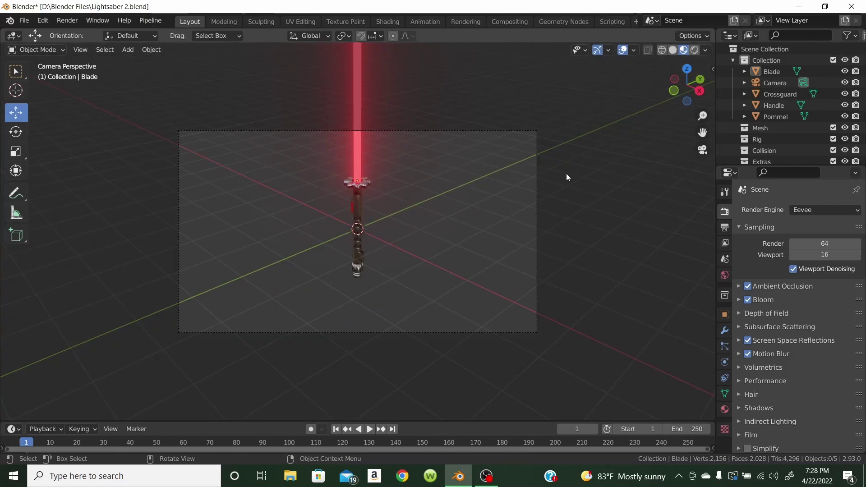
pyautogui.click(359, 208)
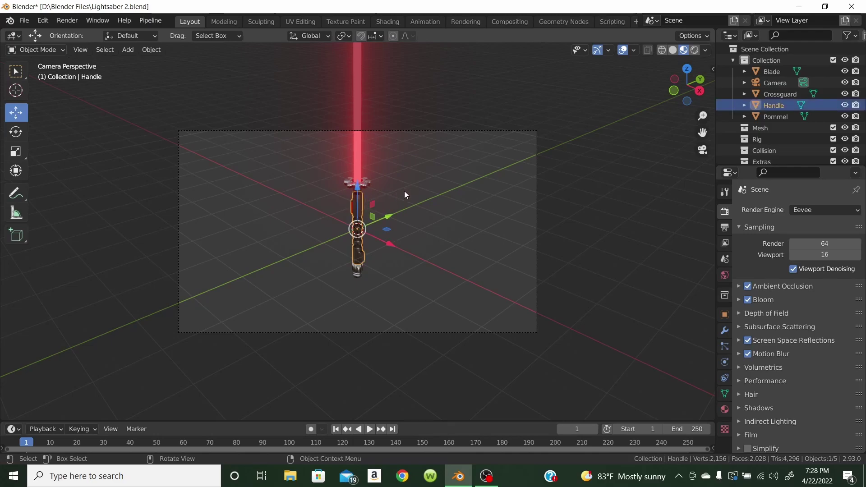
pyautogui.click(435, 191)
pyautogui.scroll(-4, 296, 90)
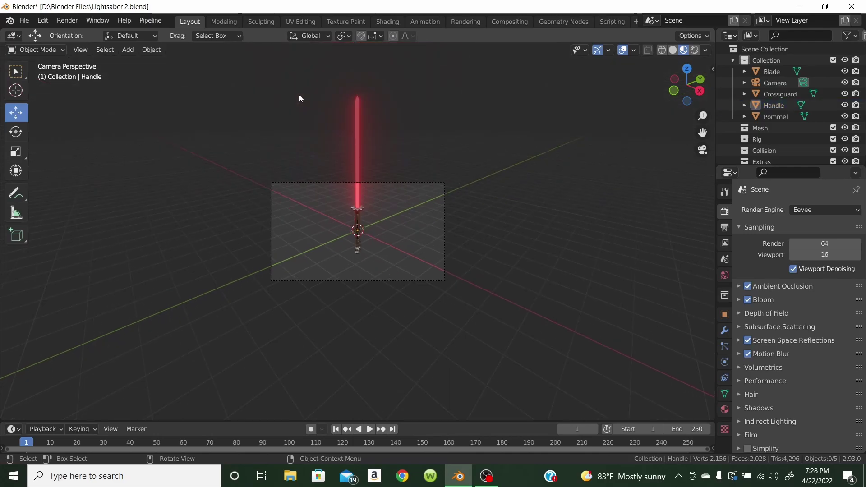
pyautogui.moveTo(332, 74); pyautogui.dragTo(371, 258)
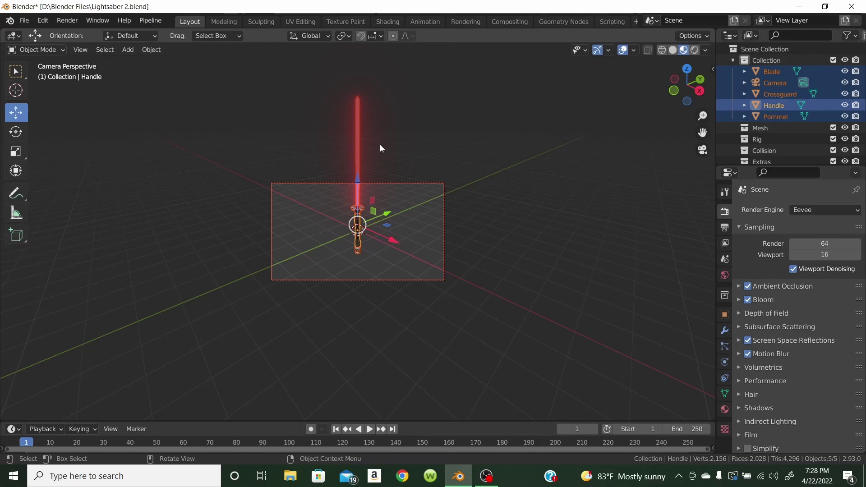
pyautogui.hotkey('alt', 'a')
pyautogui.press('KP_0')
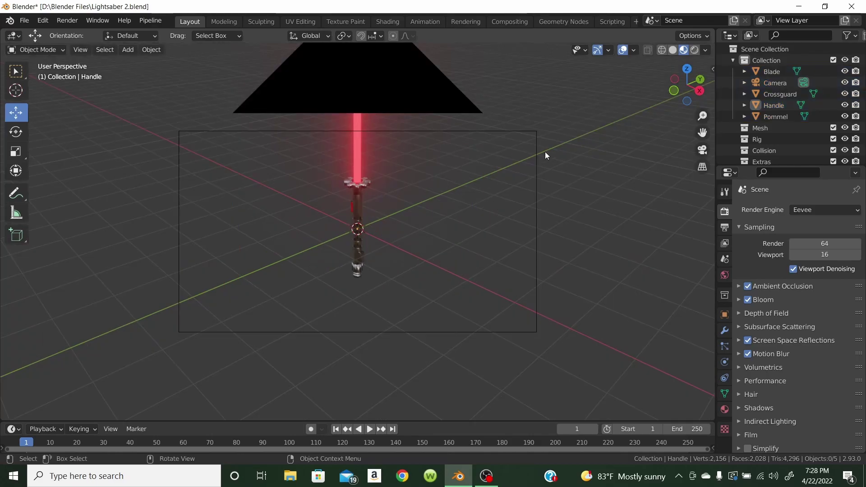
pyautogui.click(697, 147)
pyautogui.click(696, 147)
# Select the Blade, Crossguard, Handle and Pommel without the camera, scale them down together and check the camera framing
pyautogui.moveTo(600, 176); pyautogui.dragTo(4, 143, button='middle')
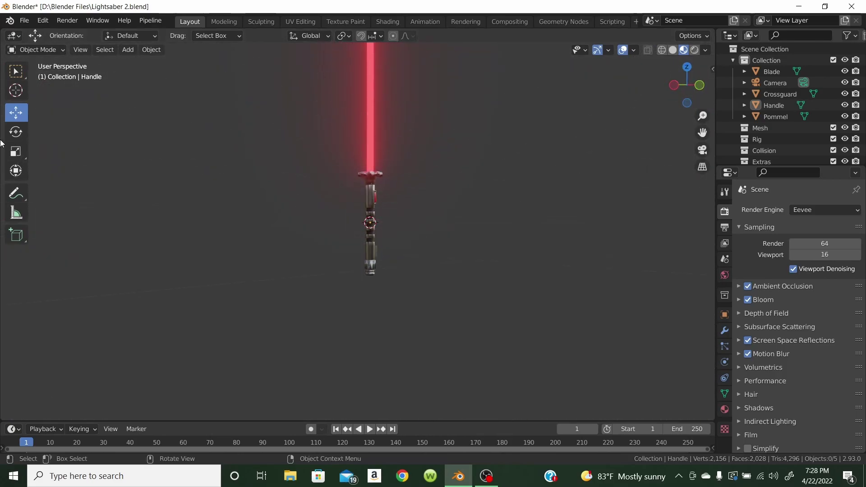
pyautogui.scroll(-1, 323, 93)
pyautogui.scroll(-2, 323, 93)
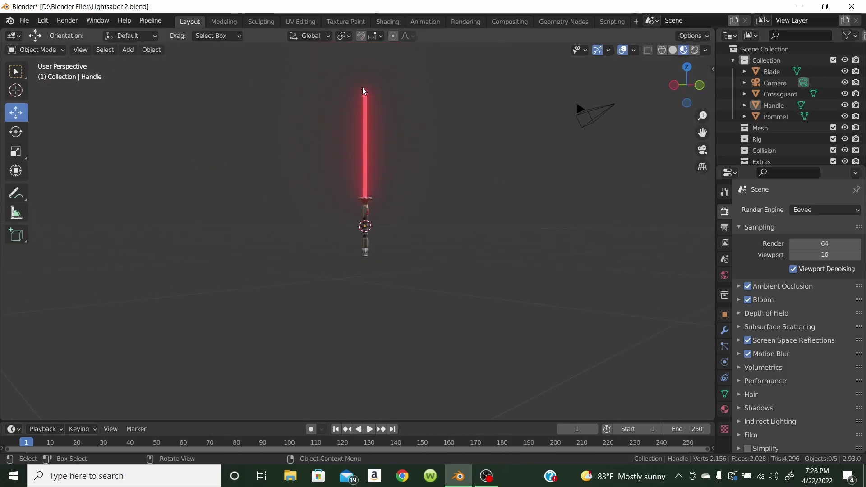
pyautogui.moveTo(351, 85); pyautogui.dragTo(378, 264)
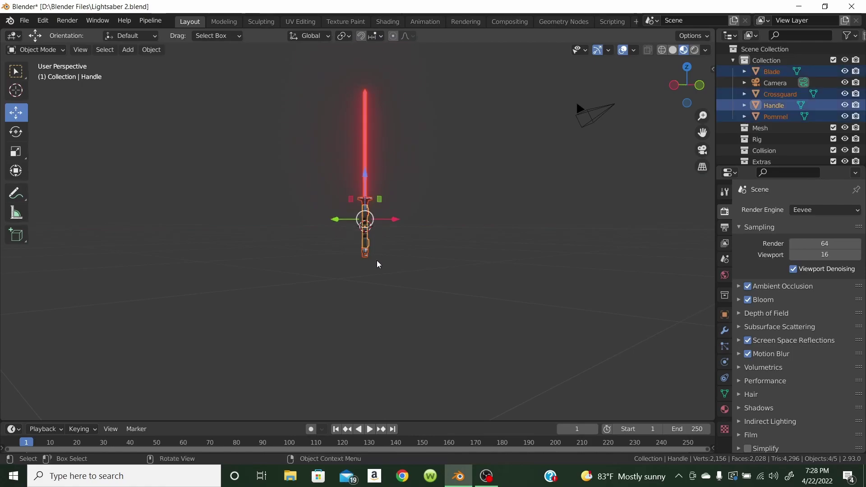
pyautogui.press('s')
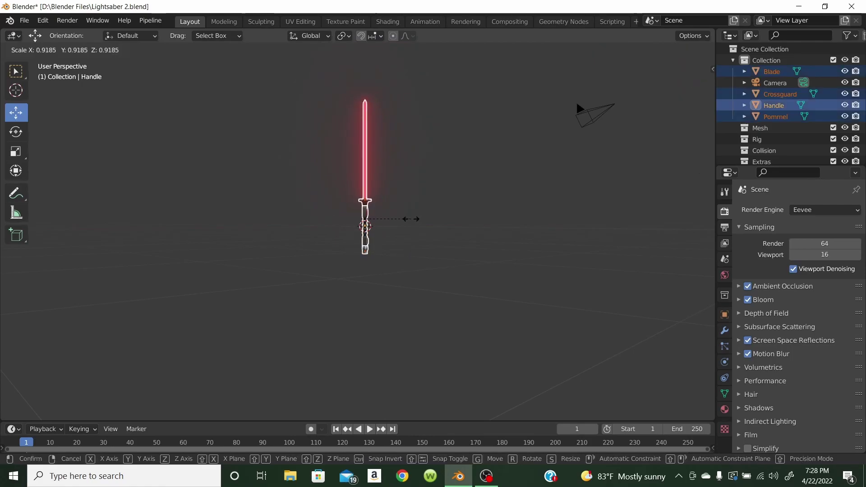
pyautogui.click(398, 227)
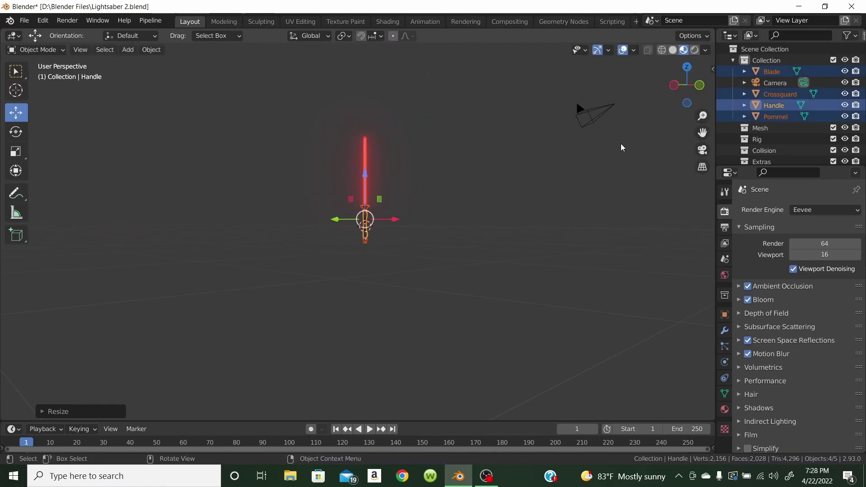
pyautogui.click(702, 150)
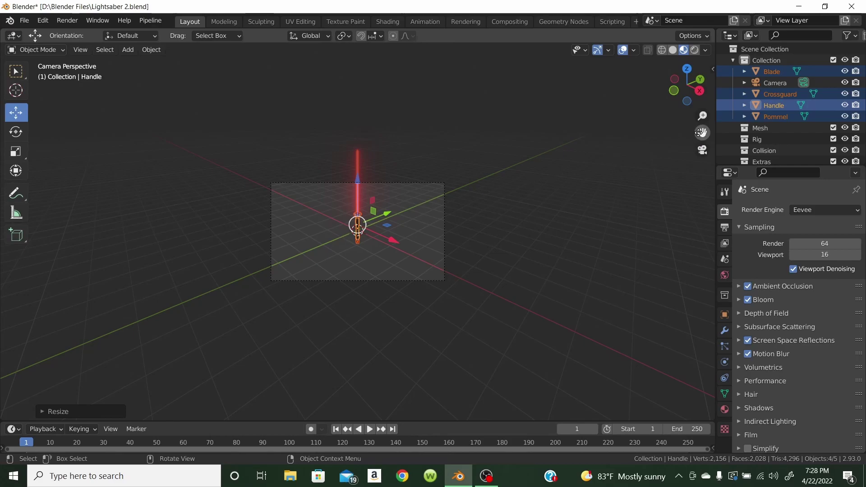
pyautogui.click(702, 151)
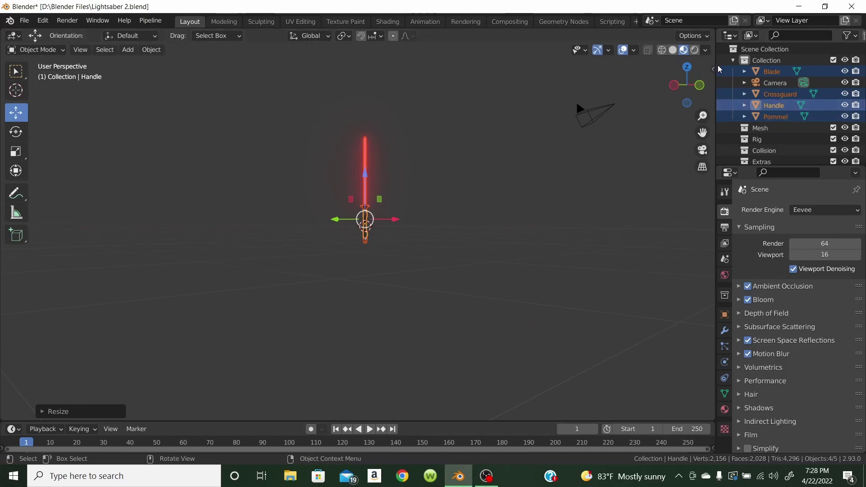
# Select the Camera and set its X location to 0 m in the transform values
pyautogui.click(774, 81)
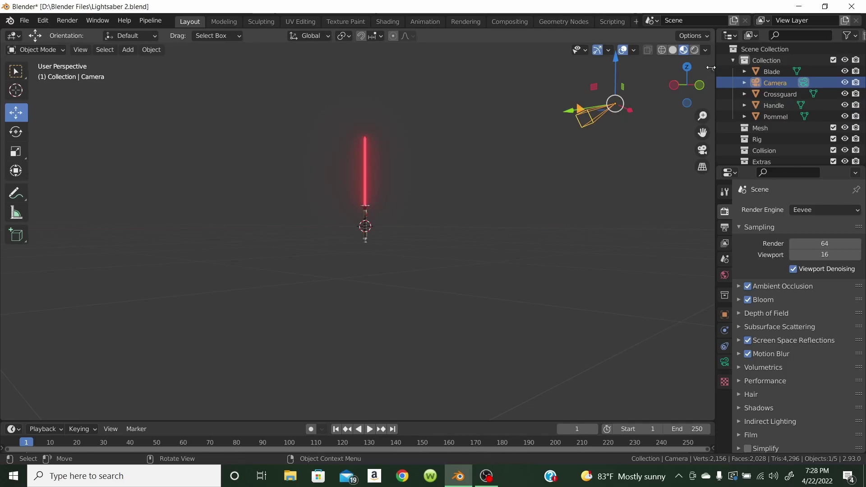
pyautogui.press('n')
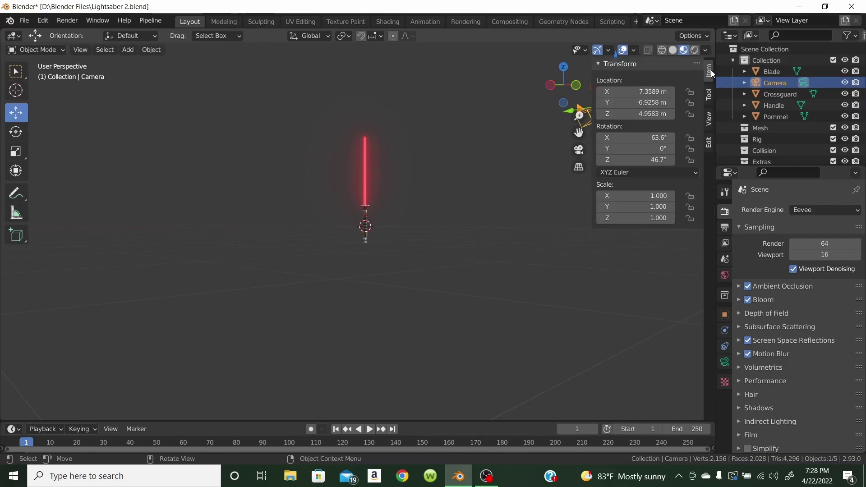
pyautogui.click(636, 92)
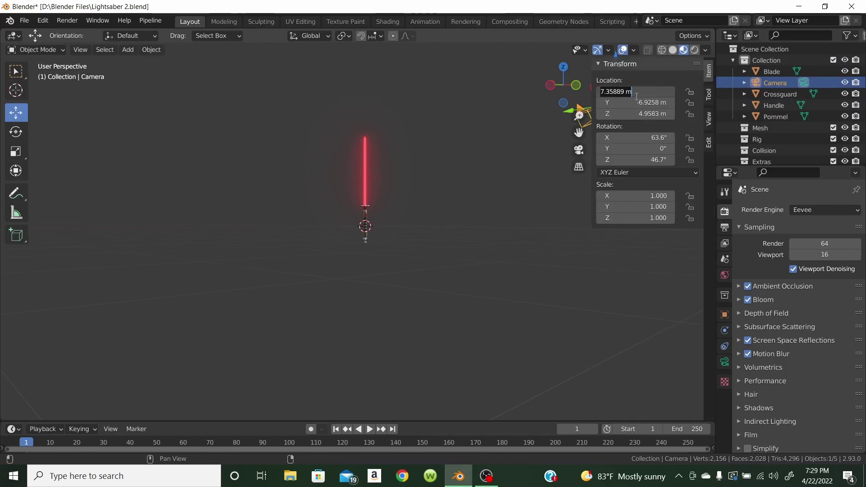
pyautogui.write('0')
pyautogui.press('Return')
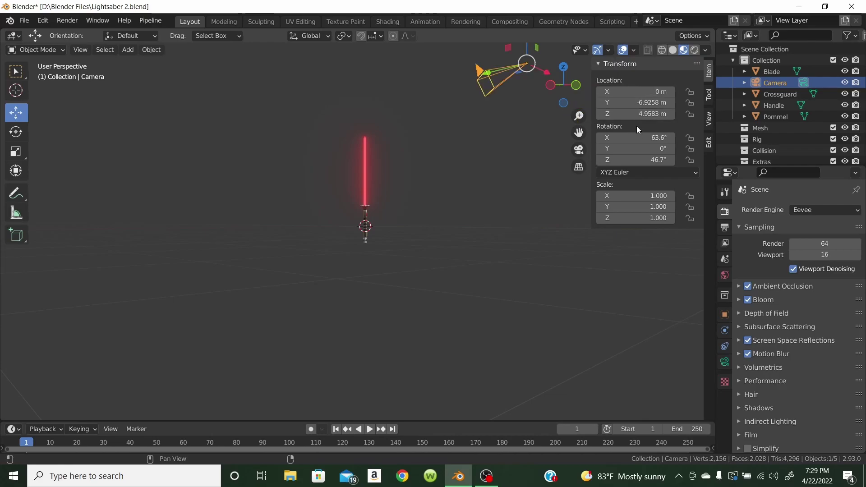
# Set the Camera's Y and Z location to 0 m so that it sits at the world origin
pyautogui.click(636, 103)
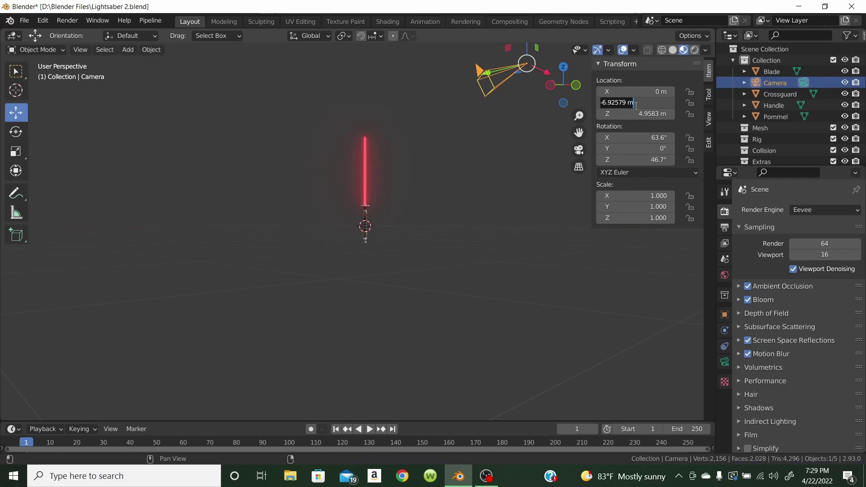
pyautogui.write('0')
pyautogui.press('Return')
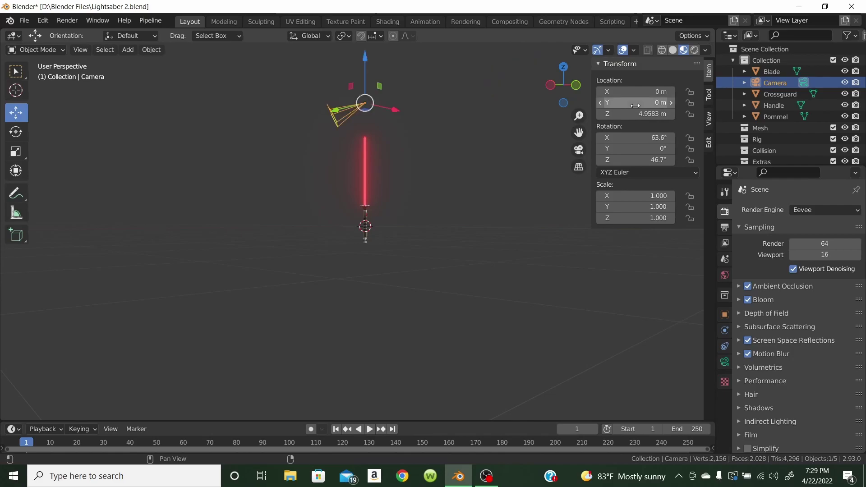
pyautogui.click(630, 114)
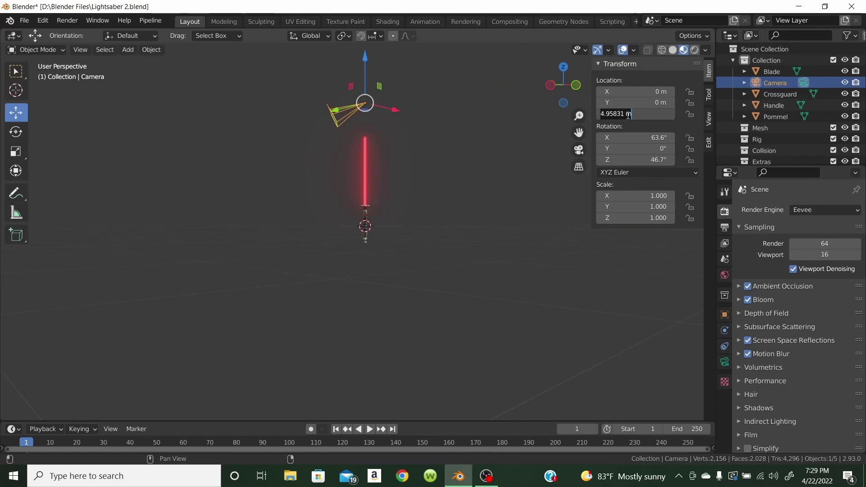
pyautogui.write('0')
pyautogui.press('Return')
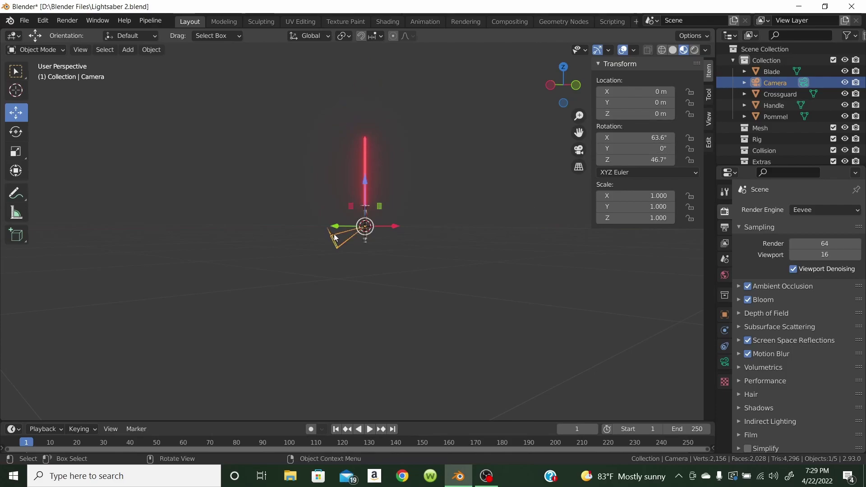
# Set the Camera's Z rotation to 0° so that it faces straight along the Y axis
pyautogui.moveTo(337, 228); pyautogui.dragTo(418, 260, button='middle')
pyautogui.press('KP_1')
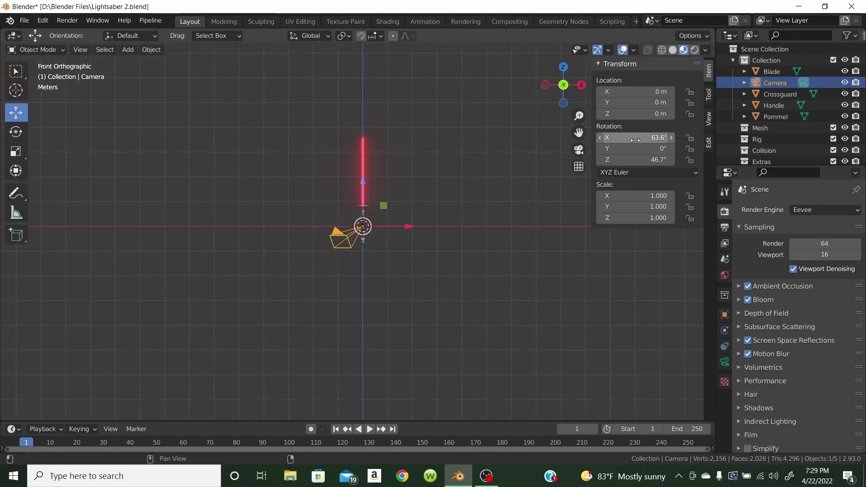
pyautogui.click(640, 158)
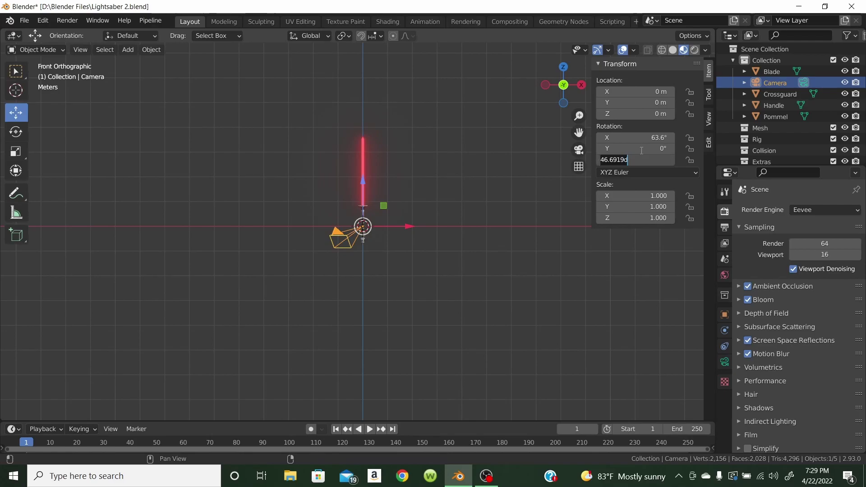
pyautogui.write('0')
pyautogui.press('Return')
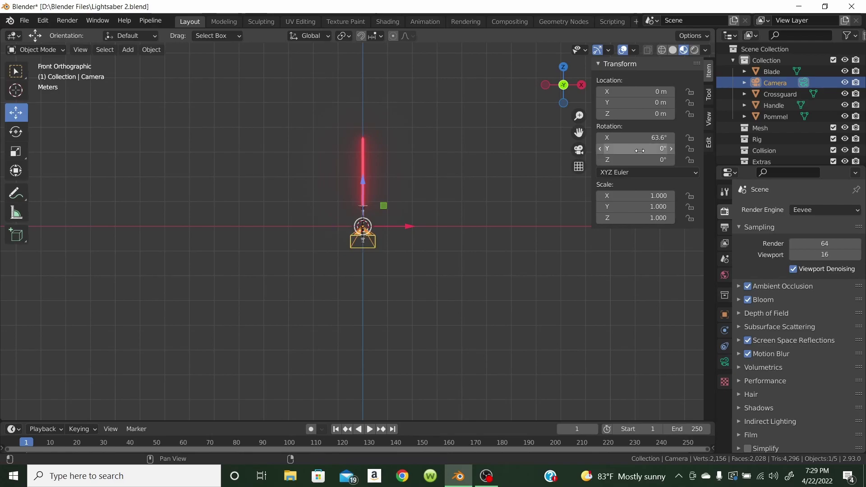
# Move the Camera back along Y to about -5.99 m, raise it to about 3.39 m on Z and check its framing
pyautogui.moveTo(369, 343); pyautogui.dragTo(400, 364, button='middle')
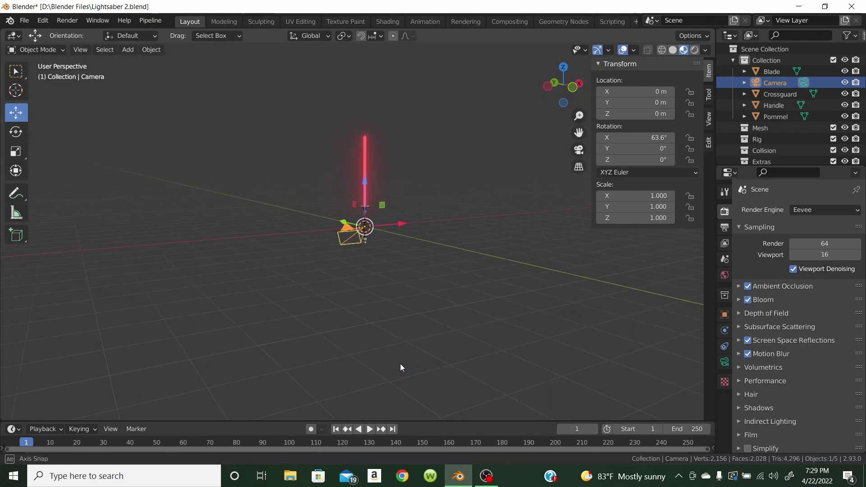
pyautogui.press('KP_1')
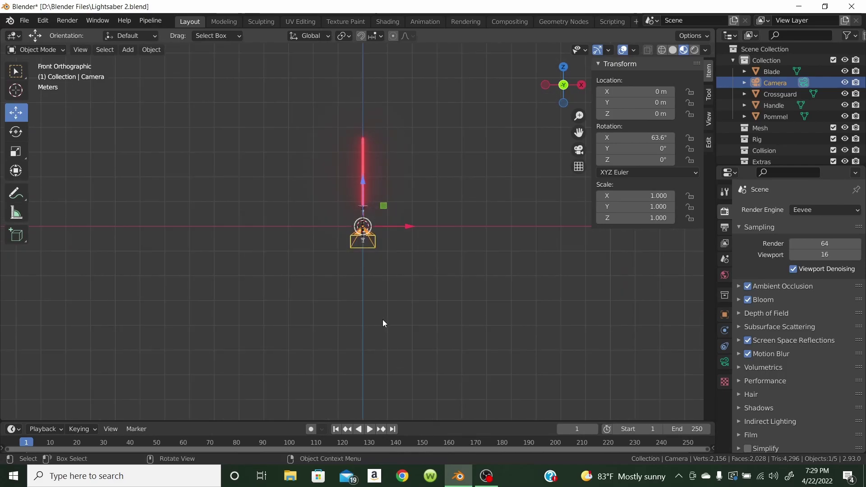
pyautogui.moveTo(340, 309); pyautogui.dragTo(466, 323, button='middle')
pyautogui.moveTo(317, 225); pyautogui.dragTo(467, 235)
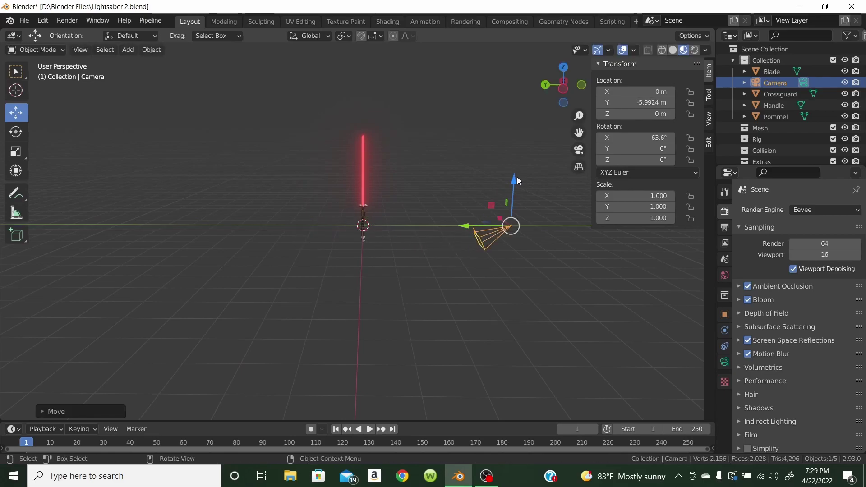
pyautogui.moveTo(516, 179); pyautogui.dragTo(537, 92)
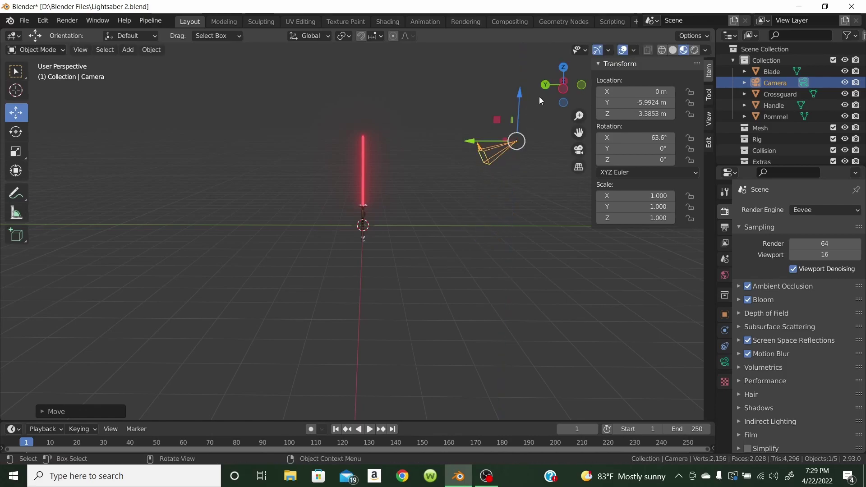
pyautogui.click(579, 150)
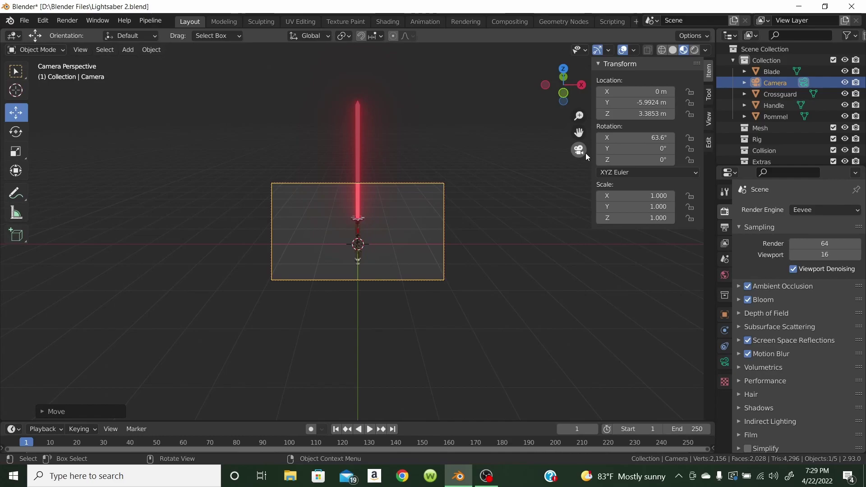
pyautogui.click(585, 153)
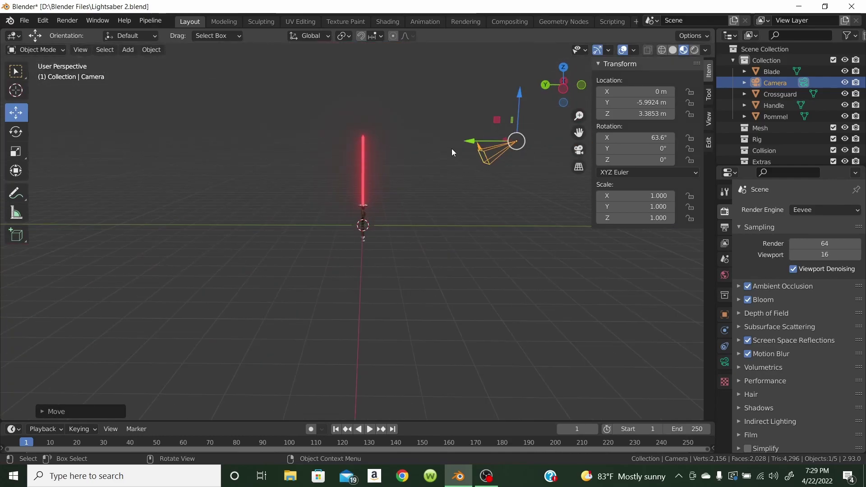
# Move the Camera farther back to about -8.03 m on Y and set its X rotation to 90°
pyautogui.moveTo(466, 139); pyautogui.dragTo(519, 135)
pyautogui.click(584, 153)
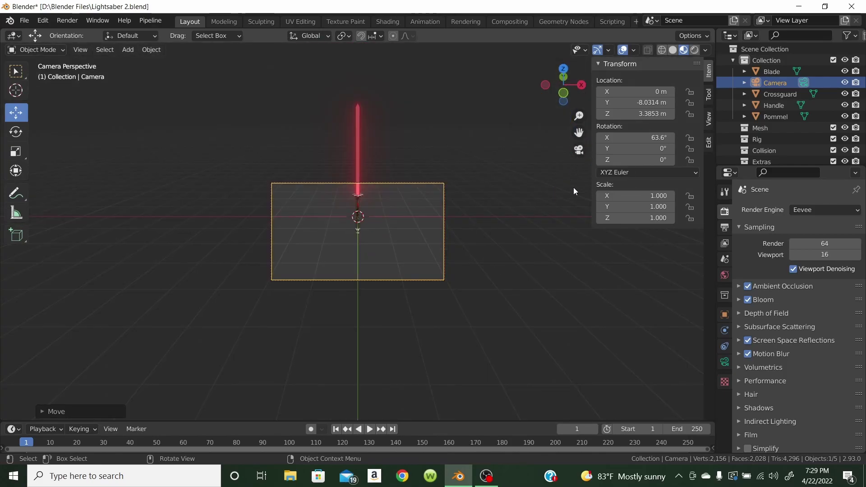
pyautogui.click(637, 138)
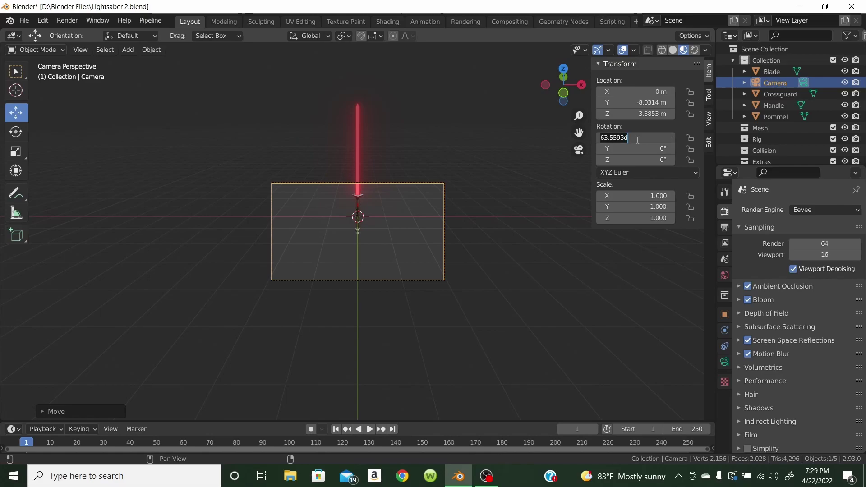
pyautogui.write('90')
pyautogui.press('Return')
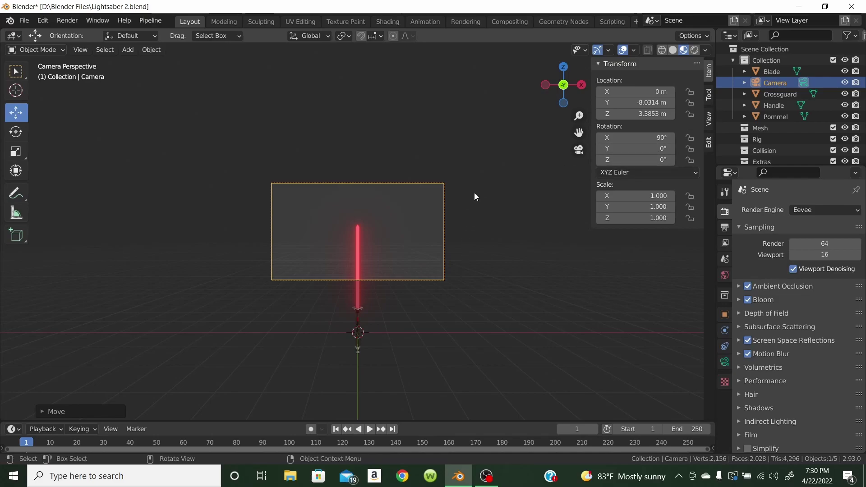
# Lower the Camera along Z to about 2 m, checking the sword's framing through the camera
pyautogui.click(576, 153)
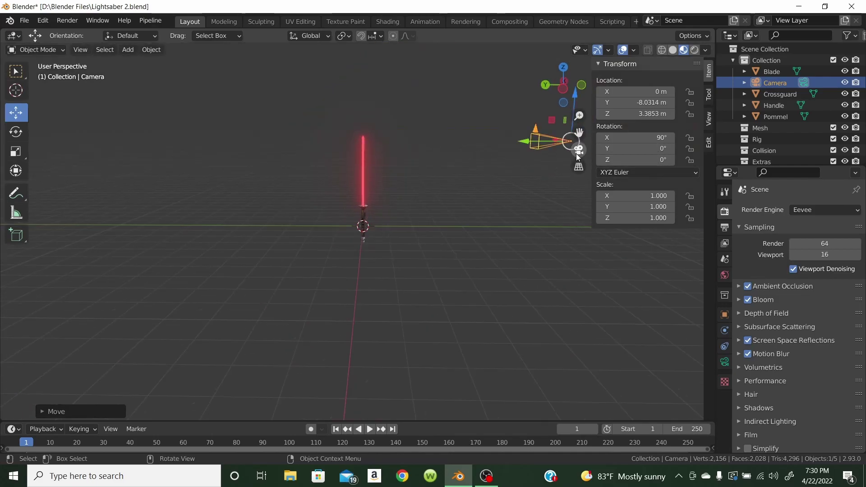
pyautogui.moveTo(572, 93); pyautogui.dragTo(573, 92)
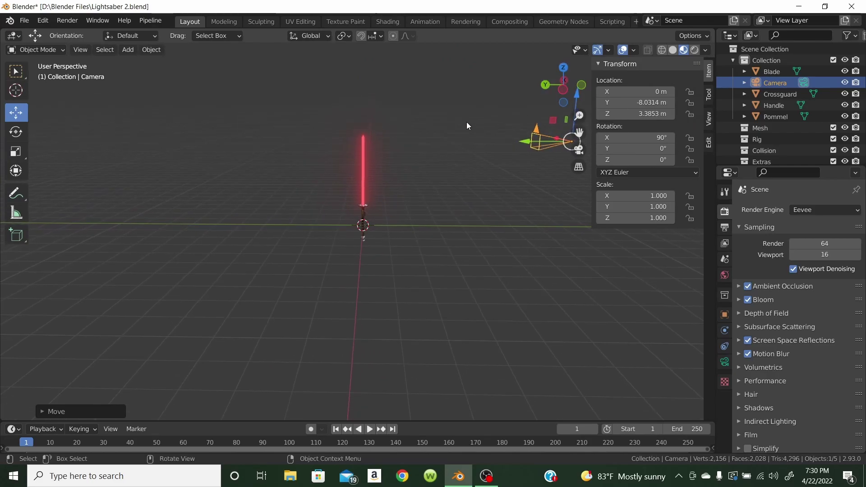
pyautogui.moveTo(579, 132); pyautogui.dragTo(496, 147)
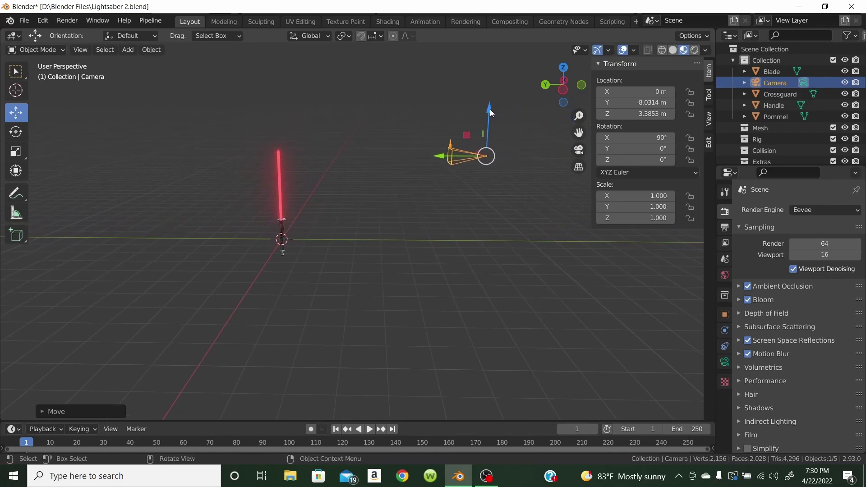
pyautogui.moveTo(490, 109); pyautogui.dragTo(487, 134)
pyautogui.click(579, 149)
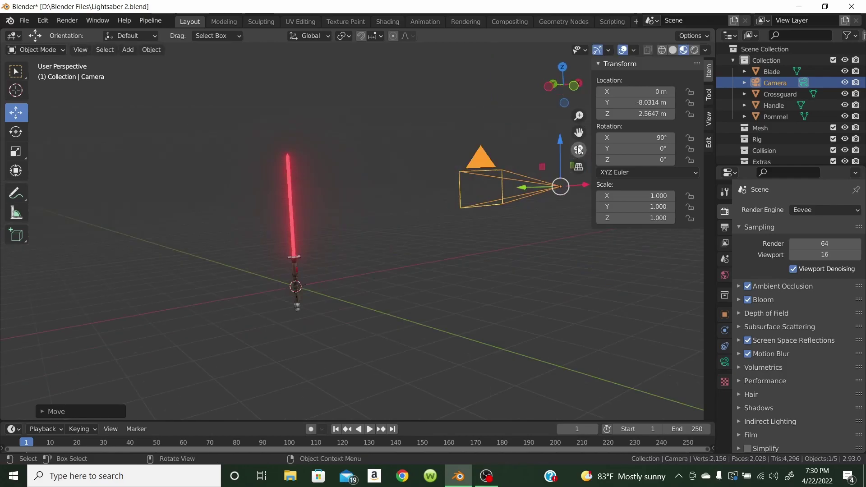
pyautogui.click(579, 149)
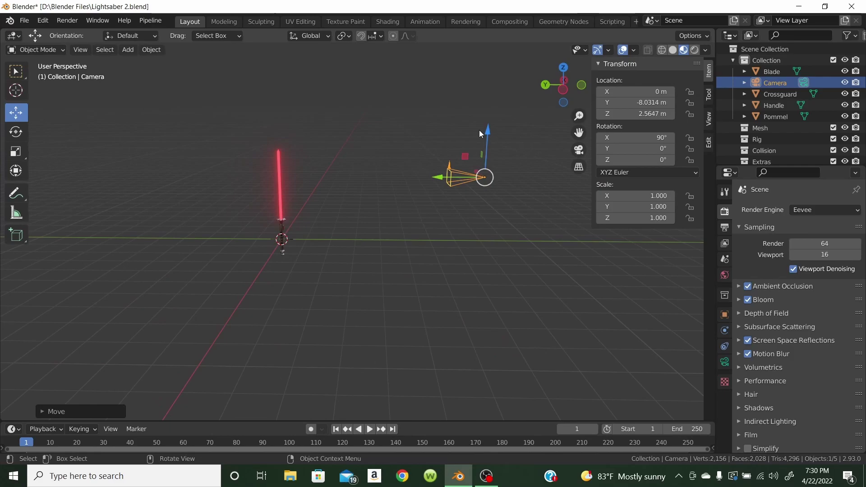
pyautogui.moveTo(487, 129); pyautogui.dragTo(486, 143)
pyautogui.click(579, 149)
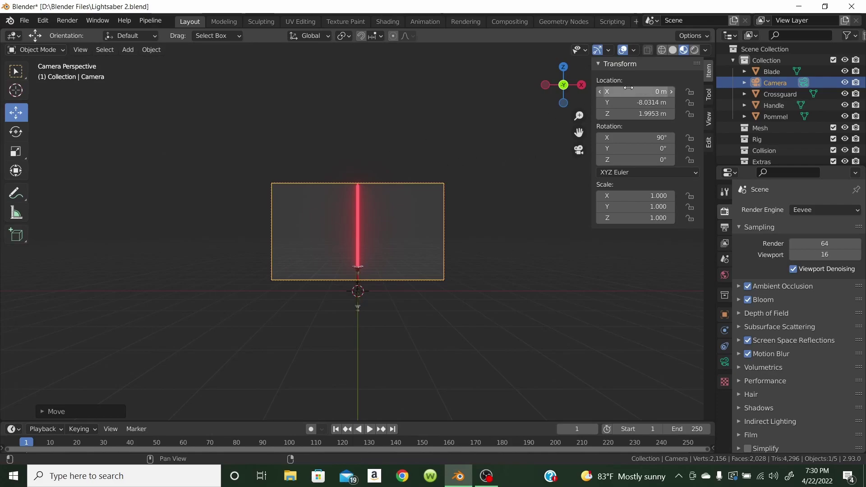
# Select the Blade, Crossguard, Handle and Pommel and rotate them together about 63° in the camera view
pyautogui.click(582, 151)
pyautogui.moveTo(247, 146); pyautogui.dragTo(299, 269)
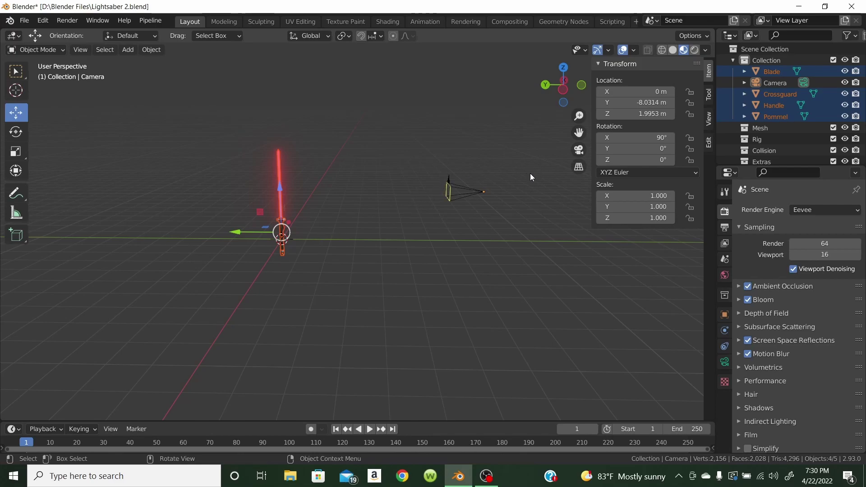
pyautogui.click(578, 151)
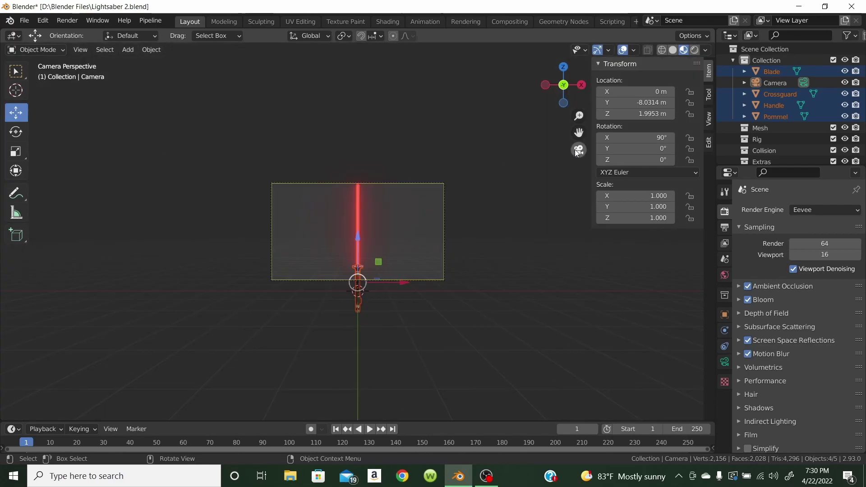
pyautogui.press('r')
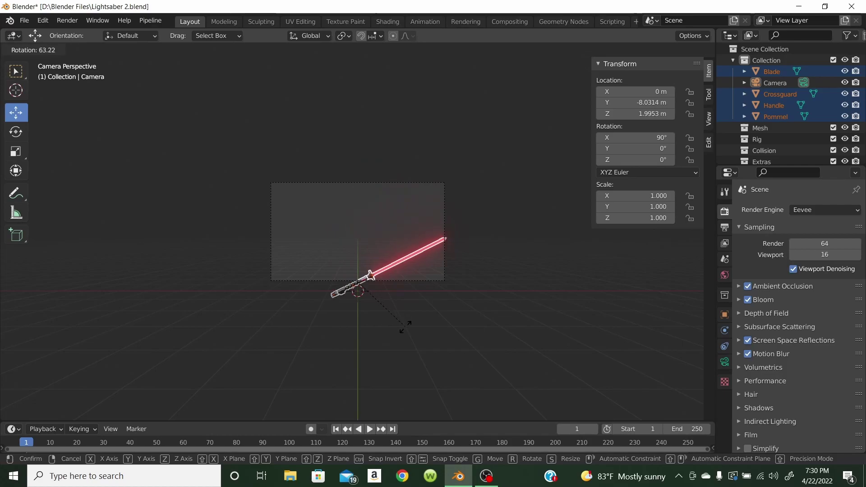
pyautogui.click(405, 327)
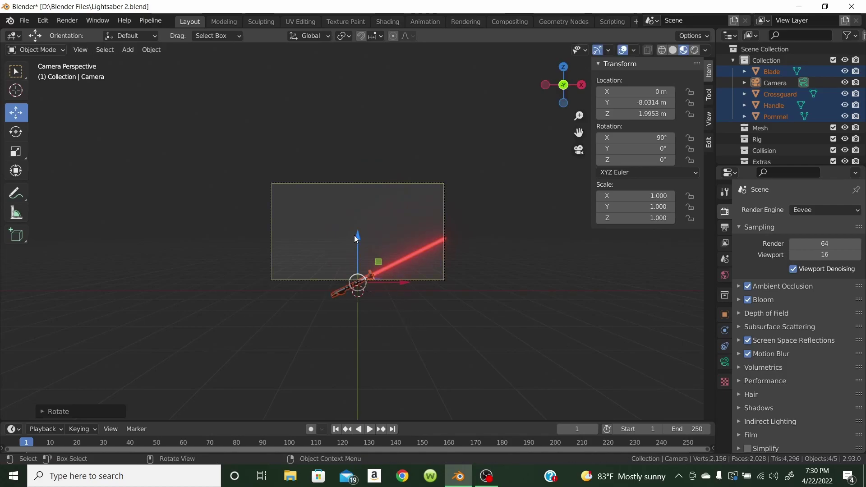
# Move the tilted sword up along Z and towards negative X until it fits inside the camera frame, and clear the selection
pyautogui.moveTo(357, 235); pyautogui.dragTo(361, 199)
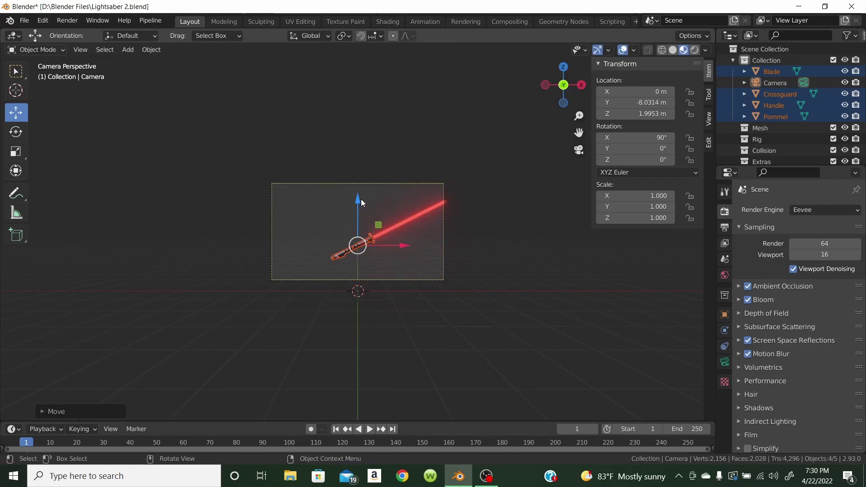
pyautogui.moveTo(404, 244); pyautogui.dragTo(379, 244)
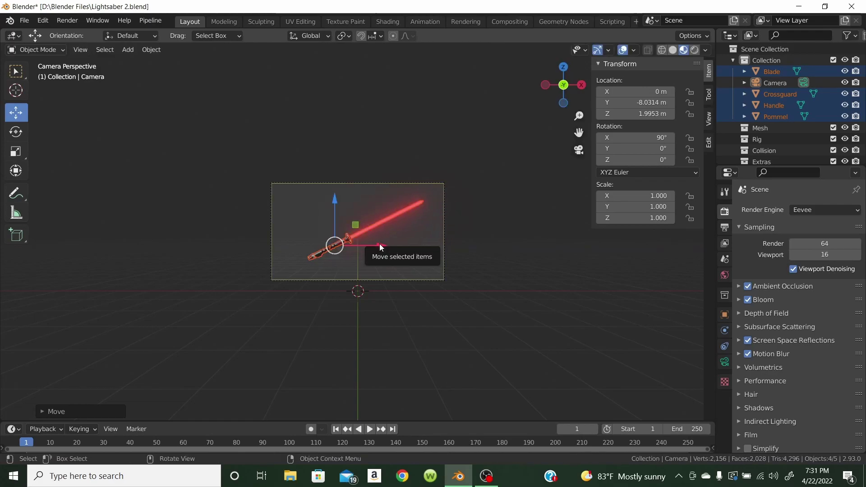
pyautogui.click(531, 256)
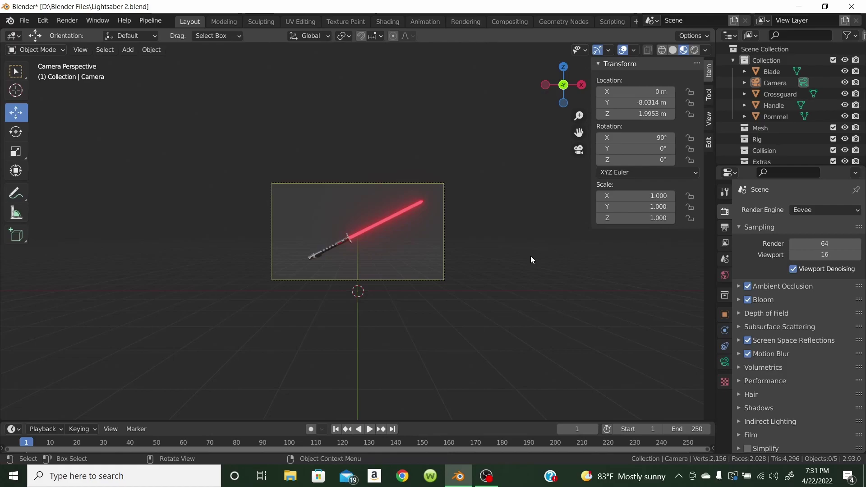
# Select the Camera and move it closer to the sword along Y to about -7.36 m, checking the framing through it
pyautogui.click(579, 149)
pyautogui.click(578, 150)
pyautogui.click(579, 150)
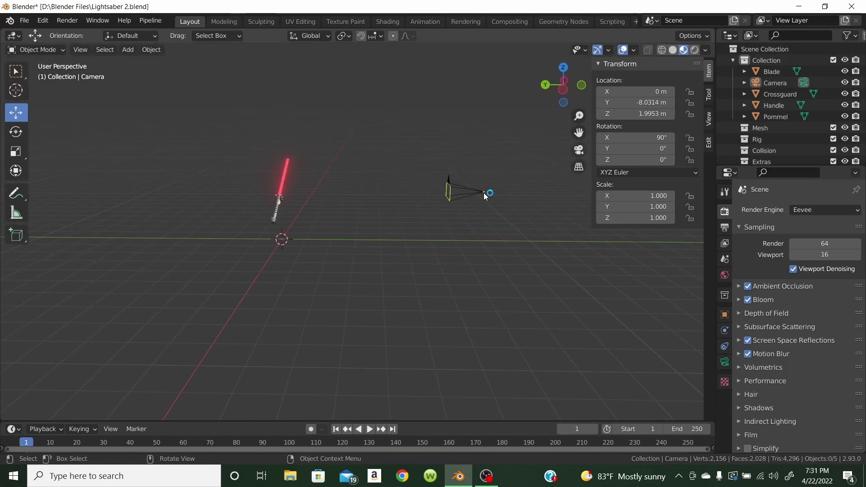
pyautogui.click(774, 83)
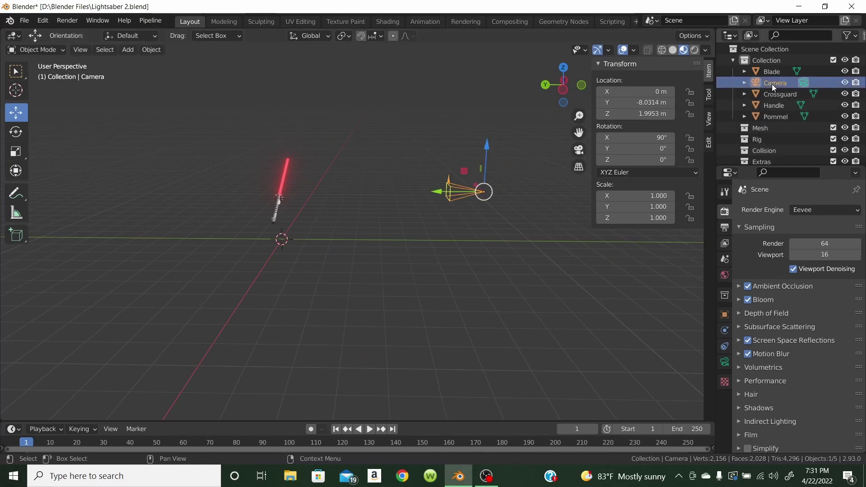
pyautogui.moveTo(437, 192); pyautogui.dragTo(425, 190)
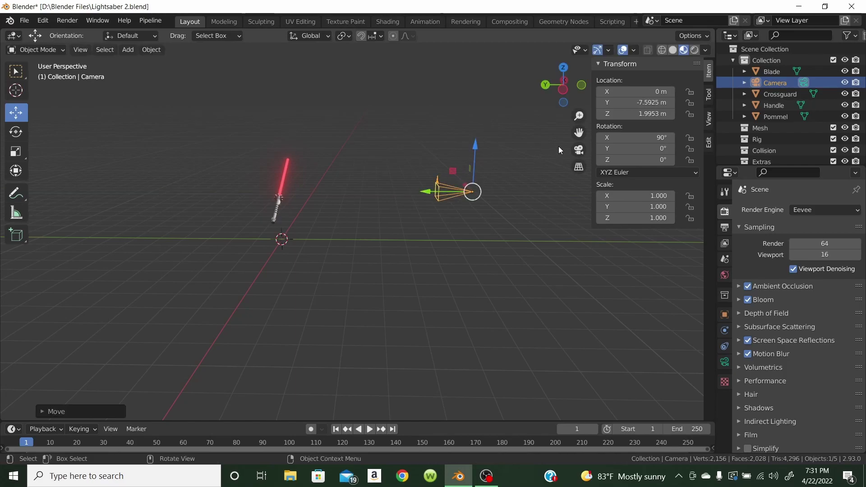
pyautogui.click(575, 151)
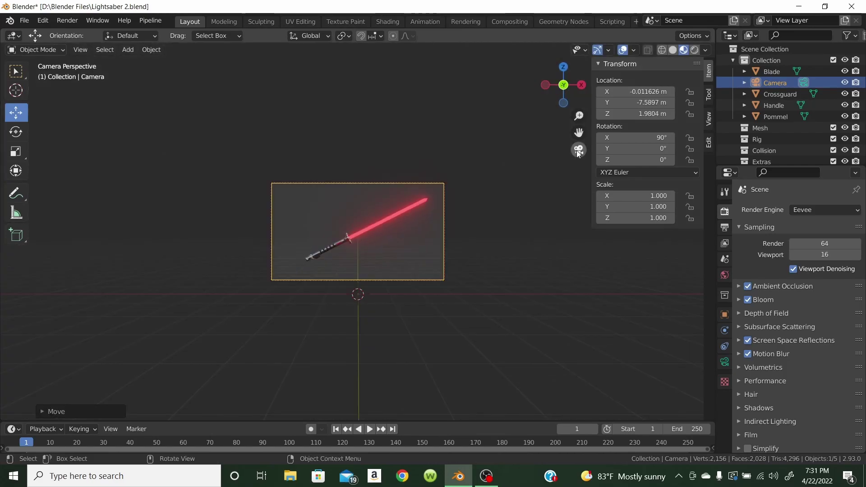
pyautogui.click(578, 152)
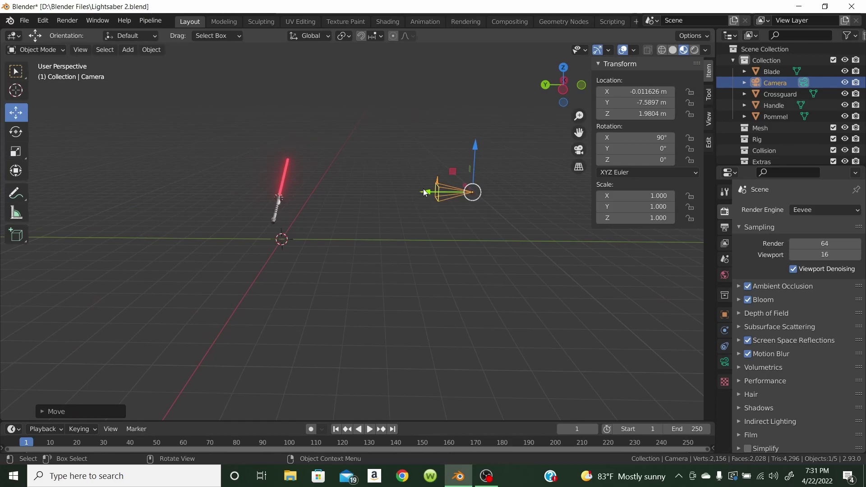
pyautogui.moveTo(425, 195); pyautogui.dragTo(415, 197)
pyautogui.click(577, 151)
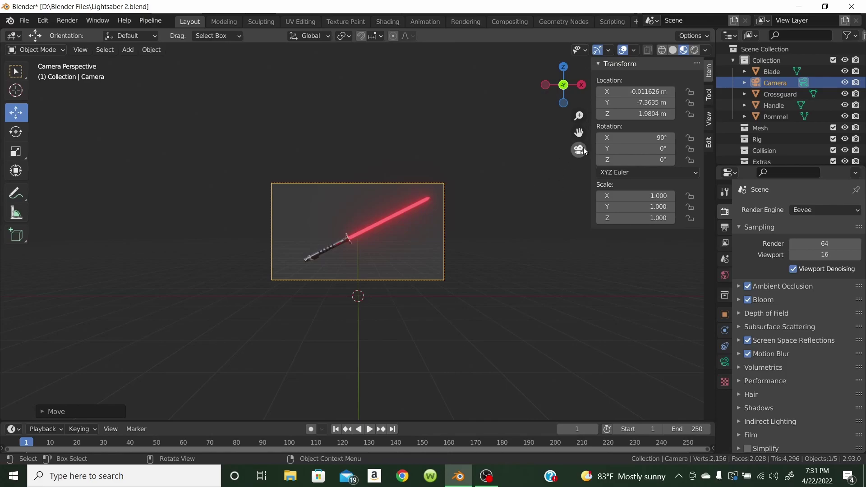
# Move the Camera in the front view to about X -0.04 m and Z 1.73 m, checking the framing through it
pyautogui.click(580, 151)
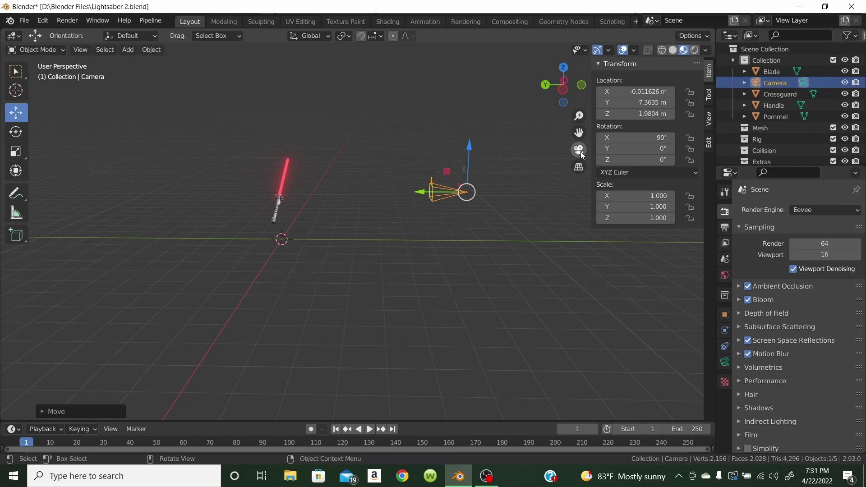
pyautogui.press('KP_1')
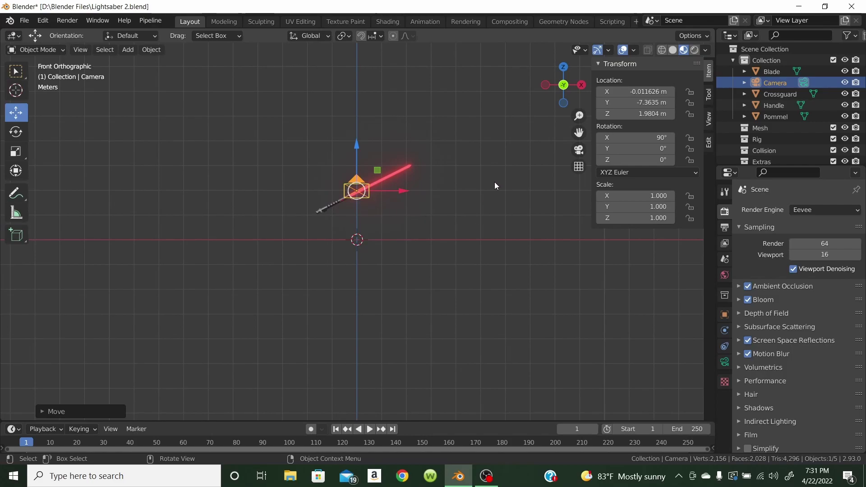
pyautogui.scroll(3, 494, 186)
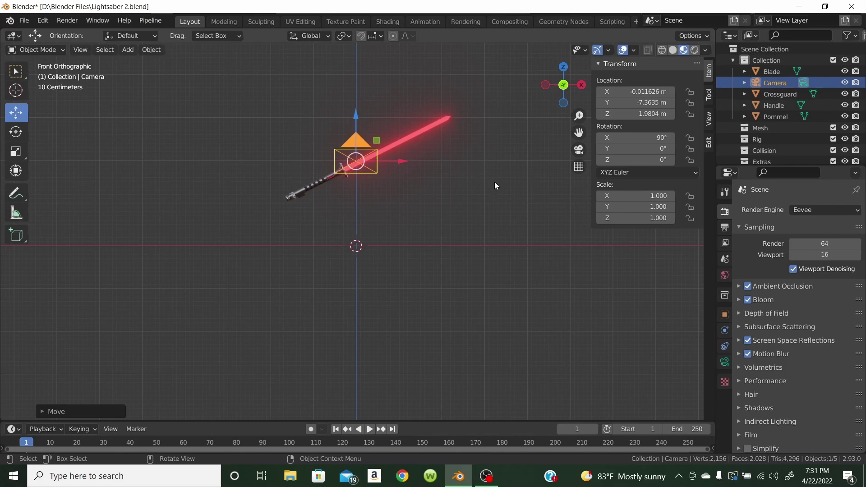
pyautogui.click(579, 149)
pyautogui.press('g')
pyautogui.click(575, 176)
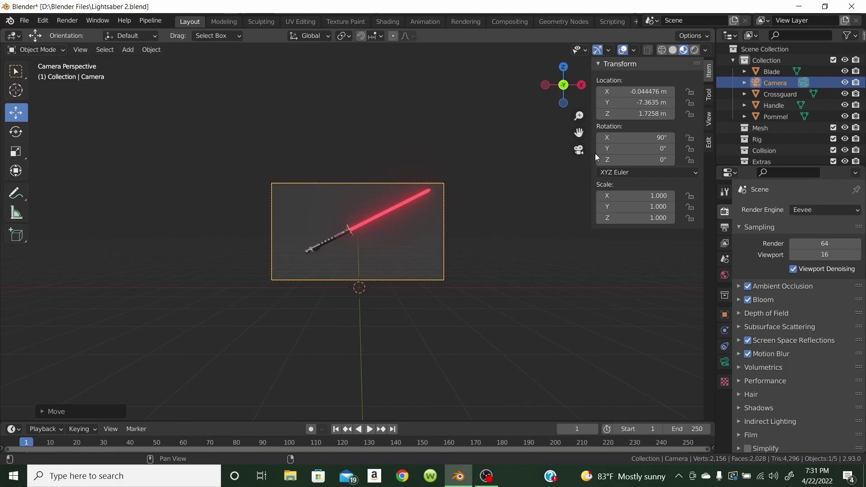
# Raise the Camera along Z to about 1.93 m, checking the sword's framing through the camera
pyautogui.click(581, 150)
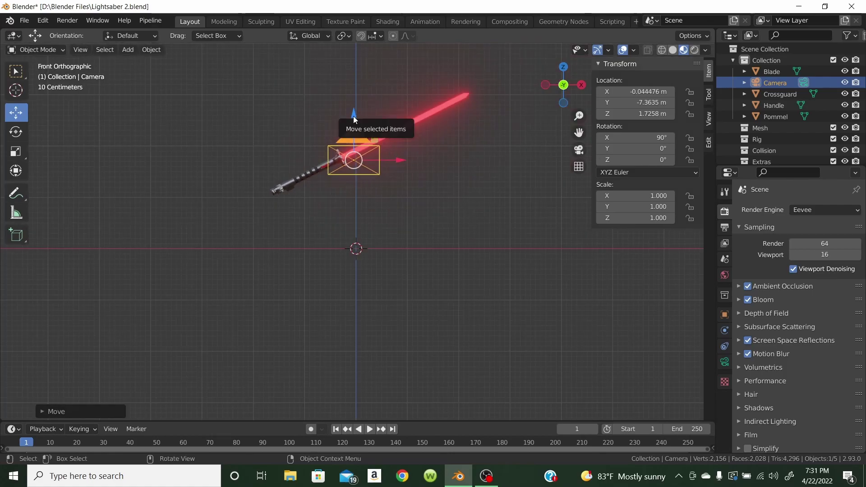
pyautogui.moveTo(355, 116); pyautogui.dragTo(356, 107)
pyautogui.click(575, 153)
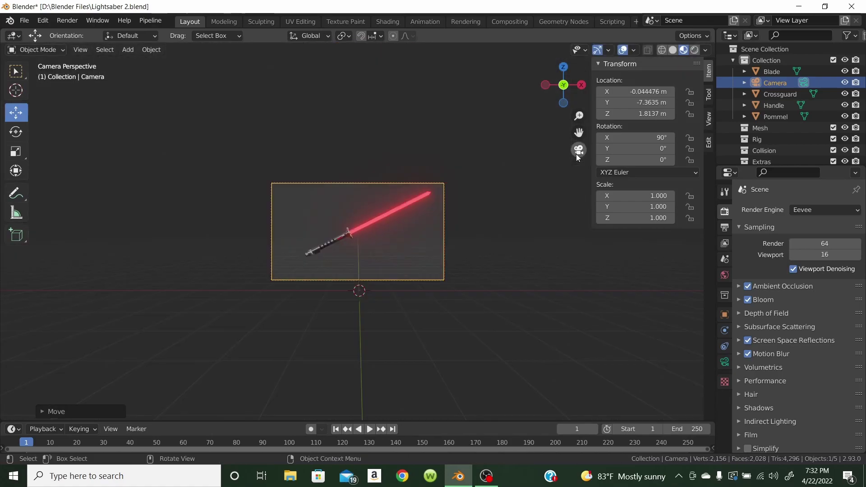
pyautogui.click(575, 154)
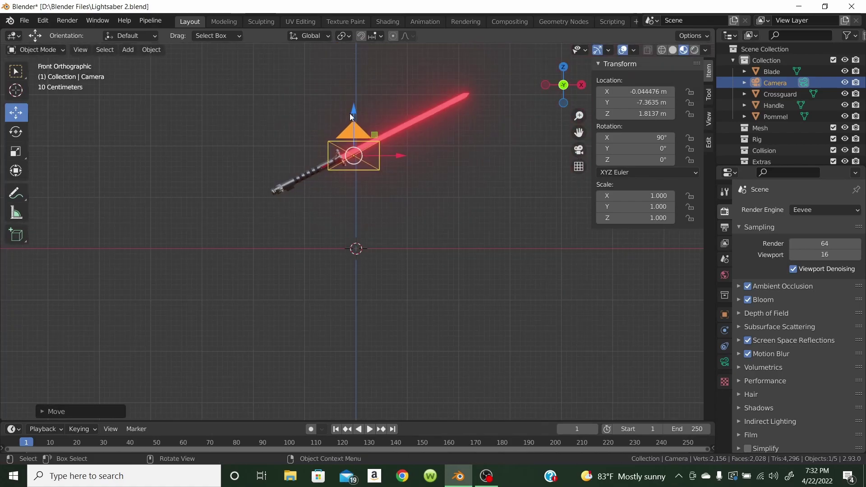
pyautogui.moveTo(354, 112); pyautogui.dragTo(353, 106)
pyautogui.click(576, 152)
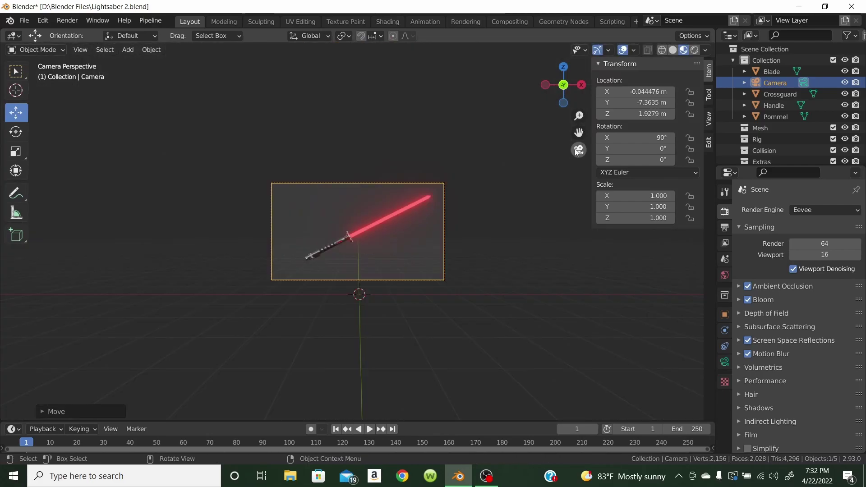
# Add a mesh plane at the origin and scale it up uniformly to about 12.6 m square
pyautogui.click(577, 153)
pyautogui.moveTo(519, 183); pyautogui.dragTo(528, 225, button='middle')
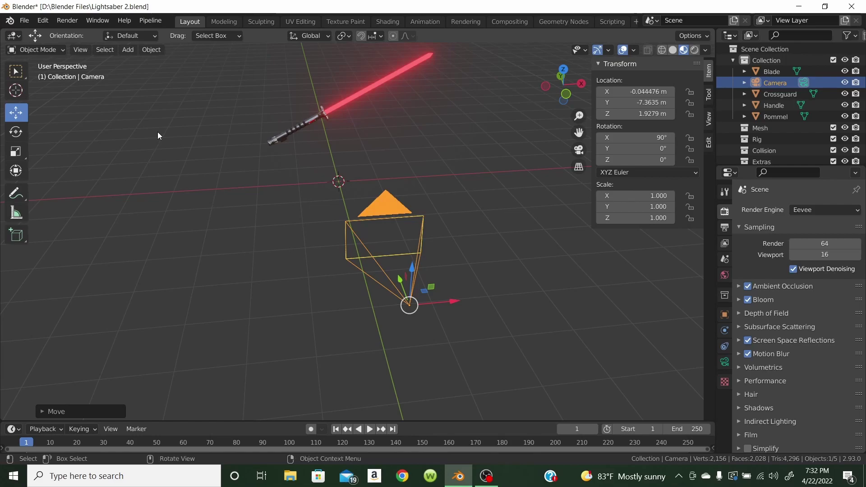
pyautogui.hotkey('shift', 'a')
pyautogui.moveTo(158, 132)
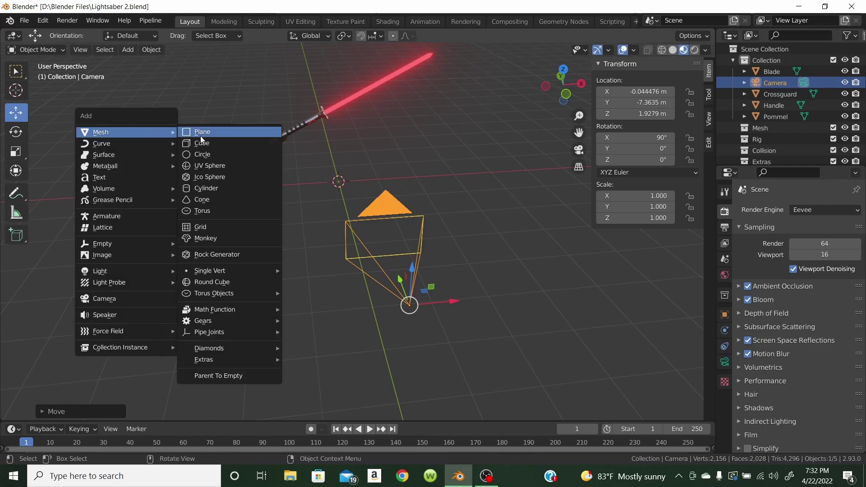
pyautogui.click(218, 131)
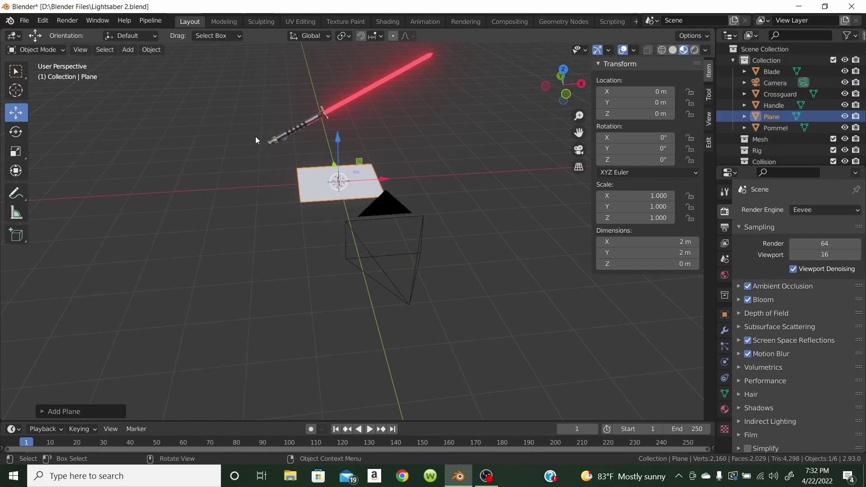
pyautogui.moveTo(456, 162); pyautogui.dragTo(444, 187, button='middle')
pyautogui.press('KP_7')
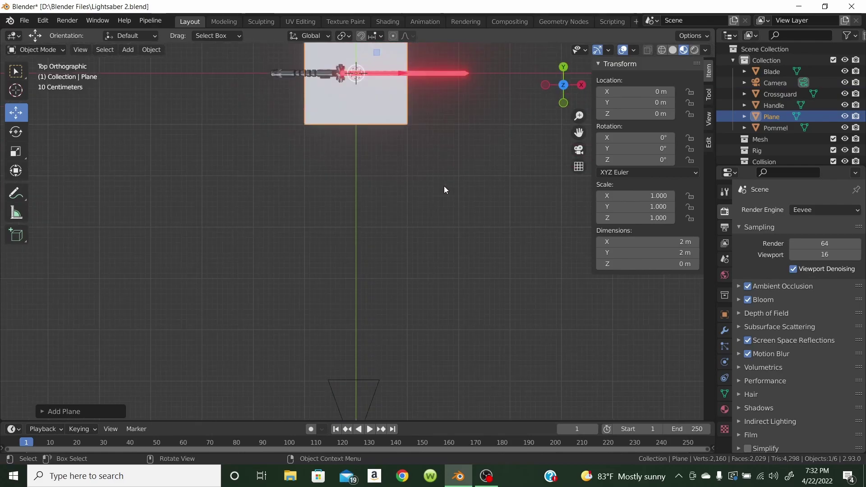
pyautogui.scroll(-4, 470, 121)
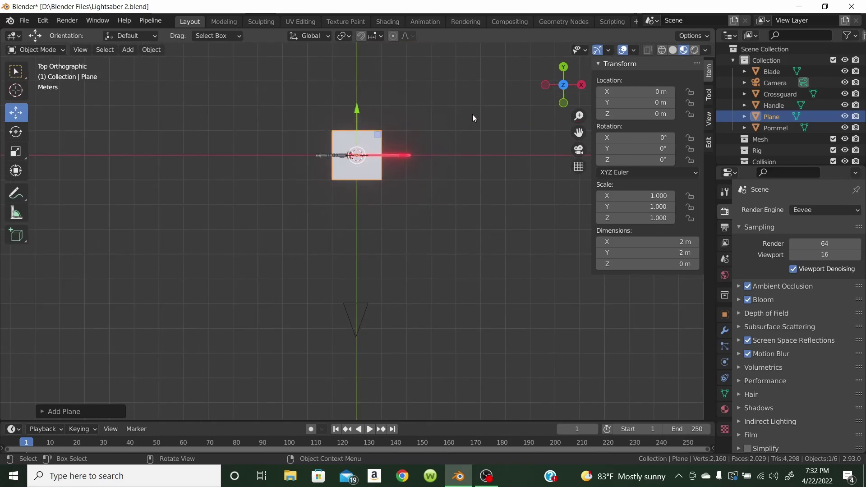
pyautogui.press('s')
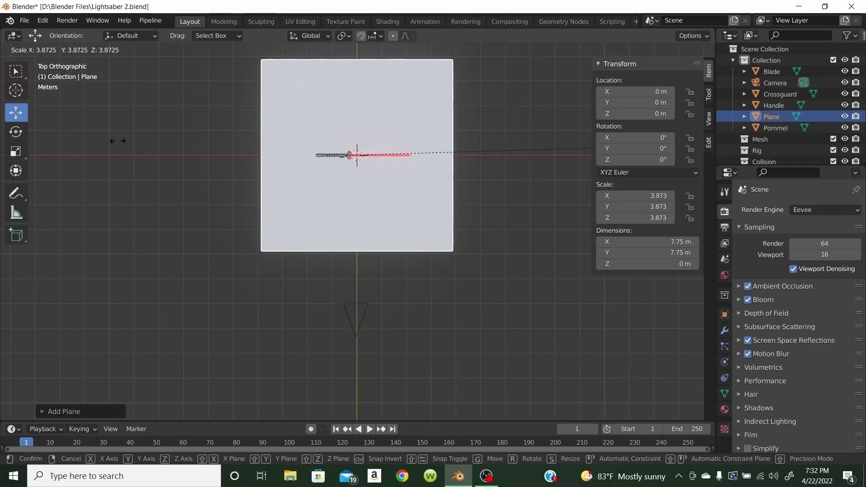
pyautogui.click(415, 173)
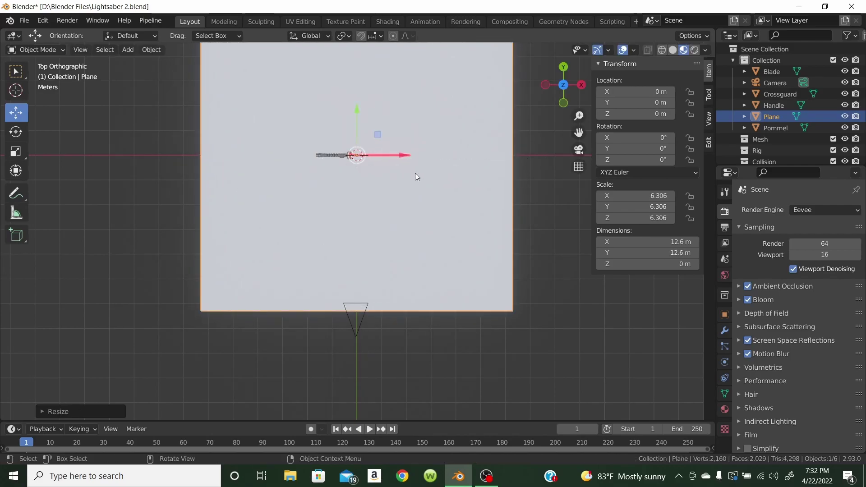
# In Edit Mode, extrude the plane's far edge behind the sword straight up along Z into a back wall about 9.1 m tall
pyautogui.click(53, 51)
pyautogui.click(50, 74)
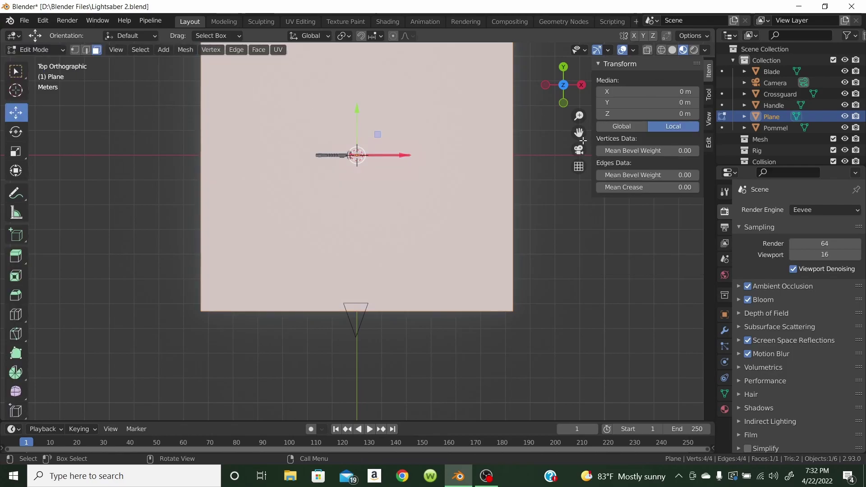
pyautogui.moveTo(578, 133); pyautogui.dragTo(582, 213)
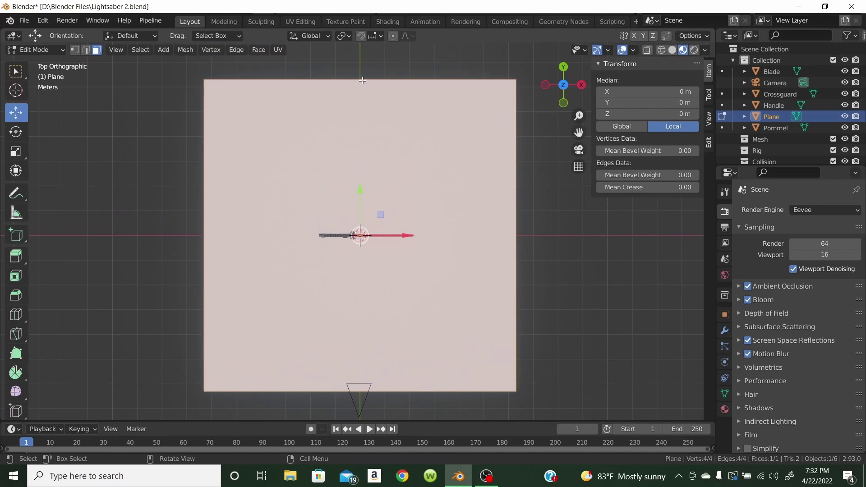
pyautogui.click(86, 50)
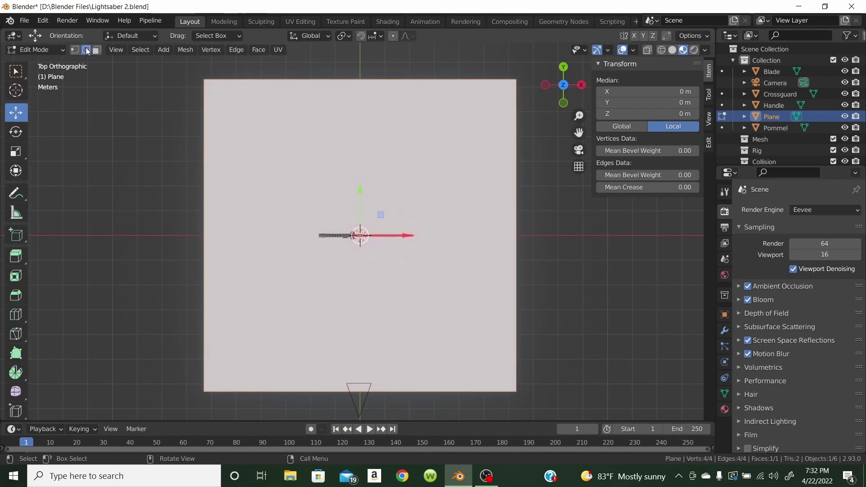
pyautogui.click(362, 80)
pyautogui.moveTo(349, 138); pyautogui.dragTo(350, 69, button='middle')
pyautogui.press('e')
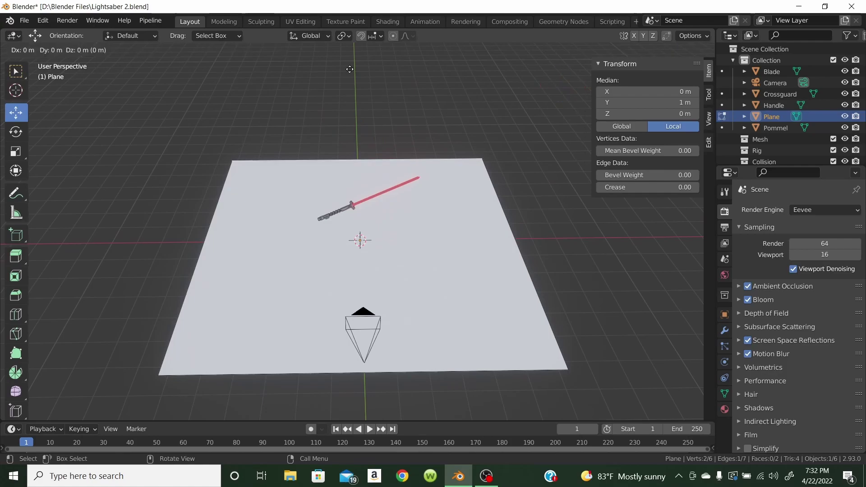
pyautogui.rightClick(350, 69)
pyautogui.moveTo(357, 119); pyautogui.dragTo(372, 254)
pyautogui.scroll(-3, 375, 263)
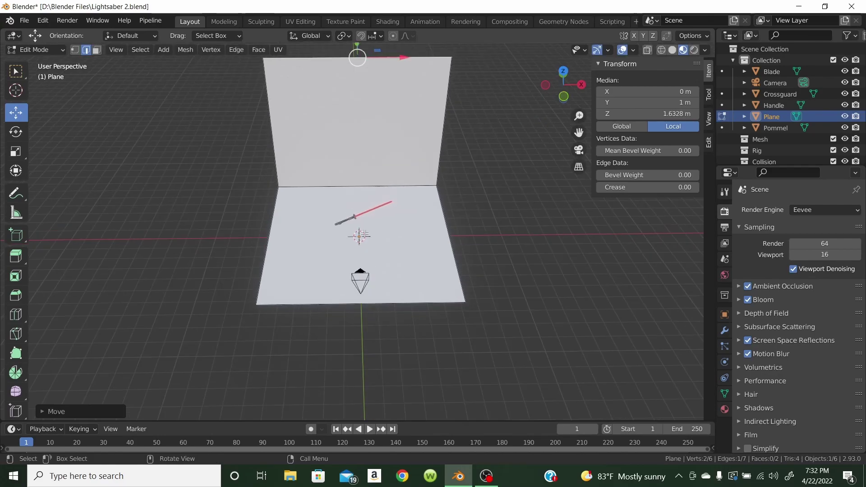
pyautogui.scroll(-1, 352, 201)
pyautogui.moveTo(355, 65); pyautogui.dragTo(353, 79)
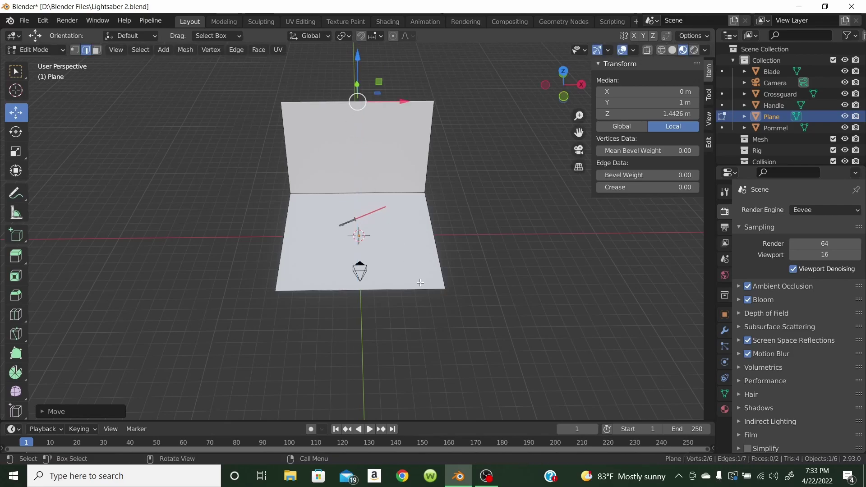
# Bevel the crease edge between the floor and the back wall with a width of about 0.19 m
pyautogui.scroll(3, 457, 307)
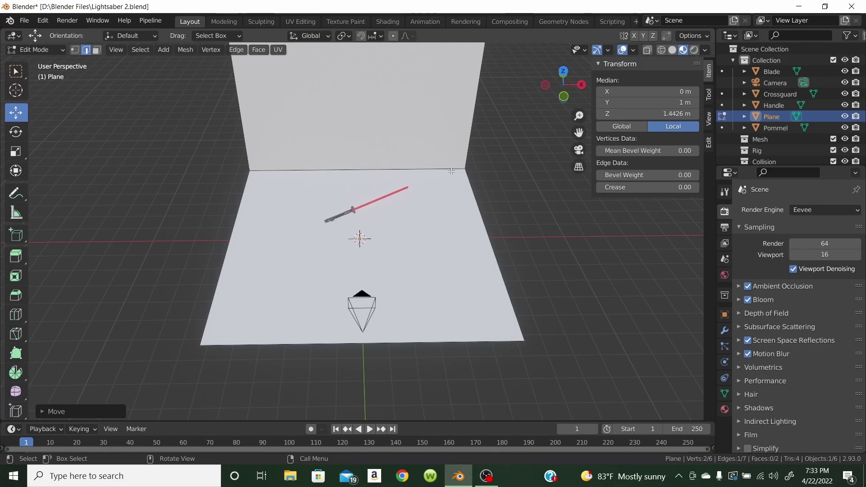
pyautogui.click(334, 169)
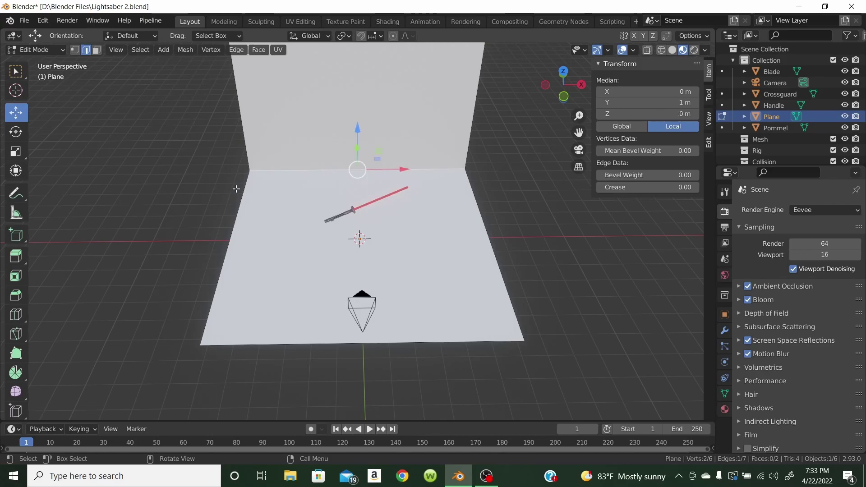
pyautogui.rightClick(514, 135)
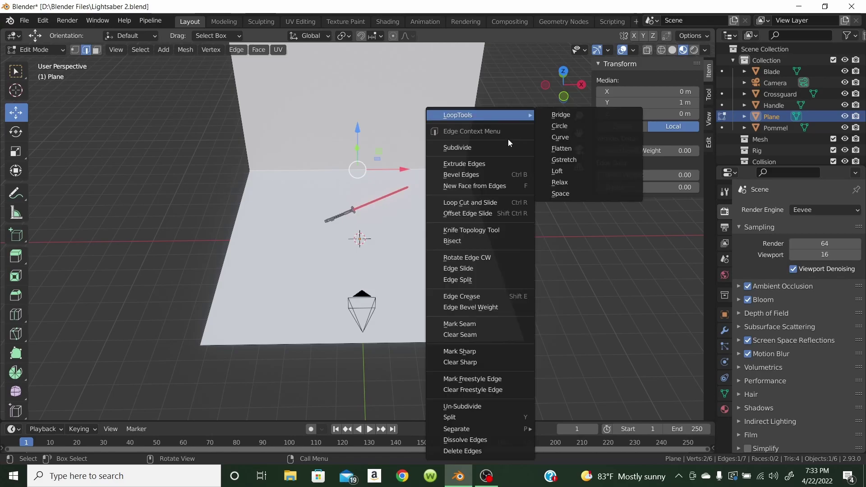
pyautogui.click(490, 174)
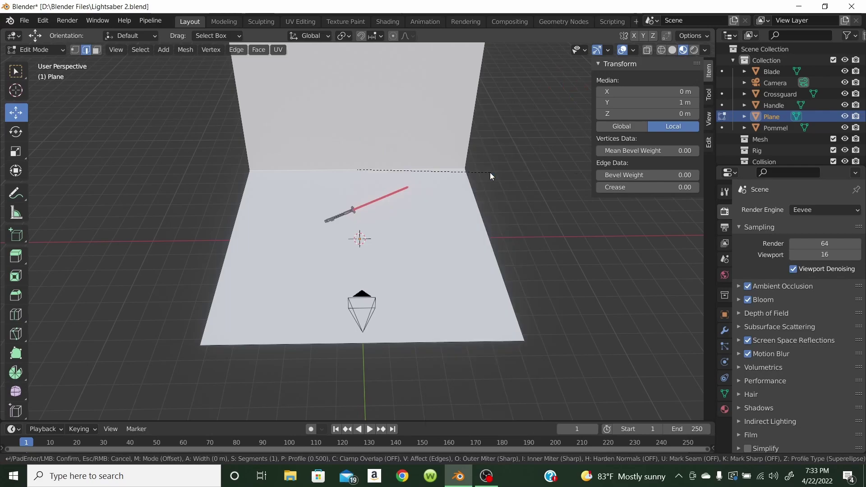
pyautogui.click(512, 156)
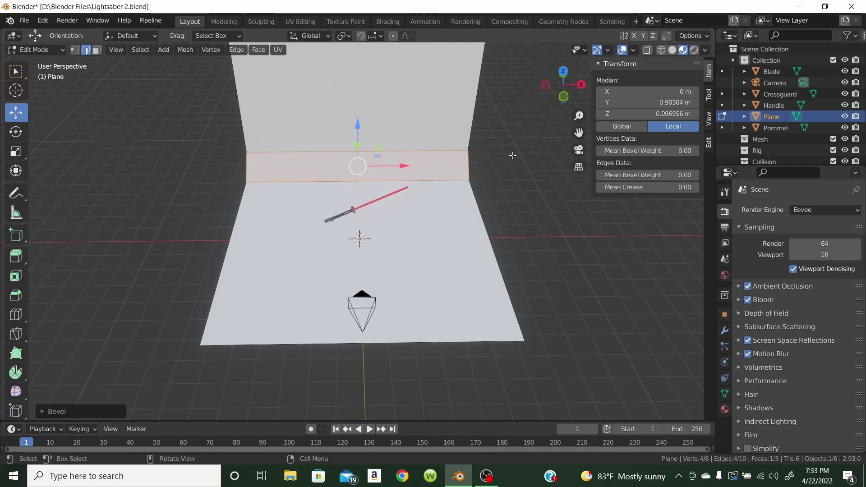
# Set the crease bevel to 8 segments so the floor curves into the back wall
pyautogui.click(50, 411)
pyautogui.click(184, 252)
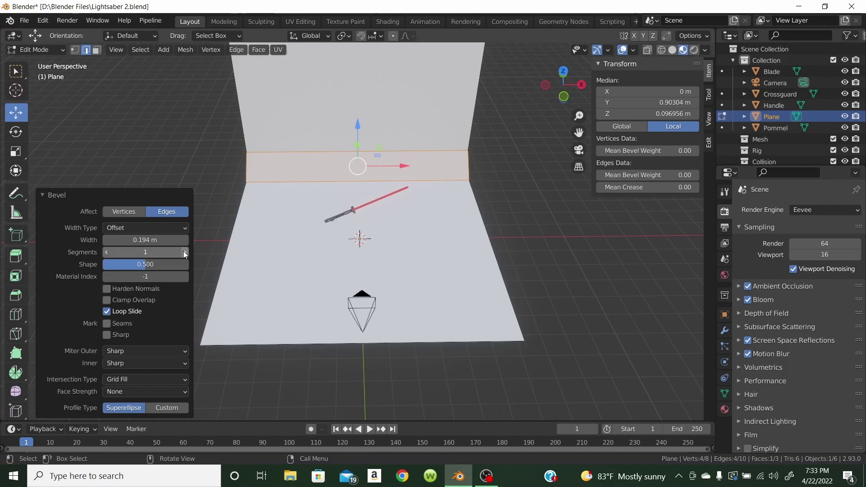
pyautogui.click(184, 253)
pyautogui.click(184, 252)
pyautogui.click(184, 253)
pyautogui.click(184, 252)
pyautogui.click(184, 253)
pyautogui.click(184, 252)
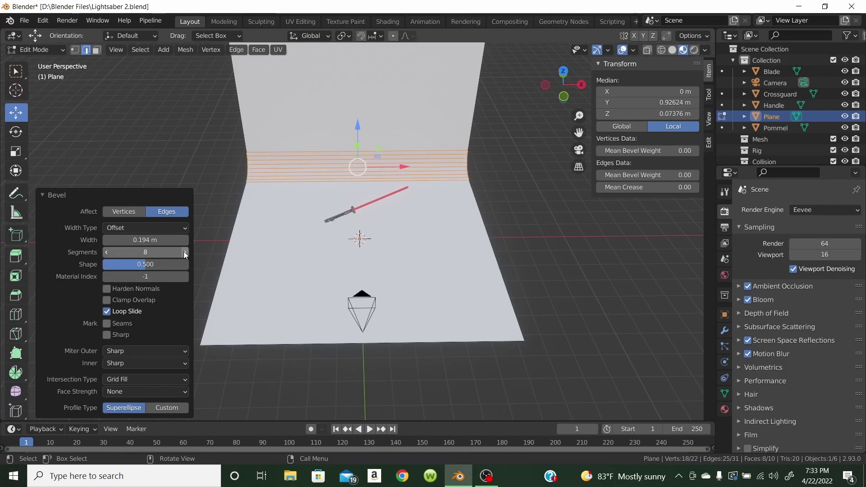
# Shade the backdrop plane smooth in Object Mode and check it behind the sword through the camera
pyautogui.click(507, 167)
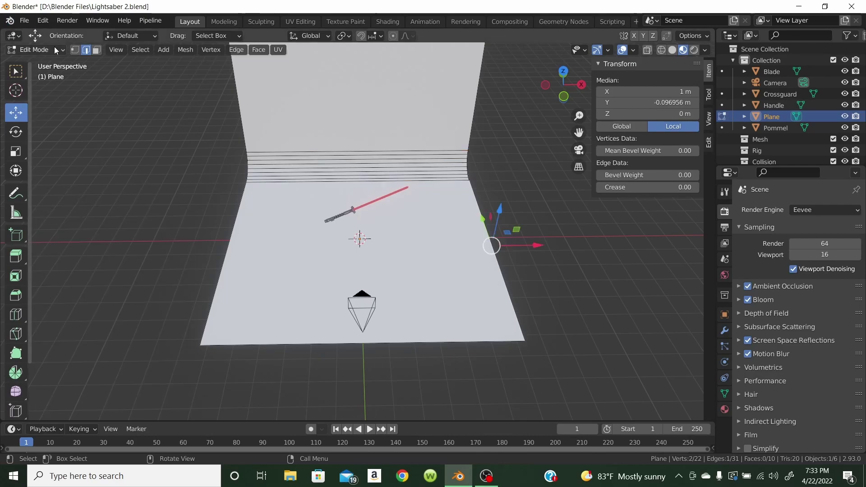
pyautogui.click(53, 47)
pyautogui.click(32, 36)
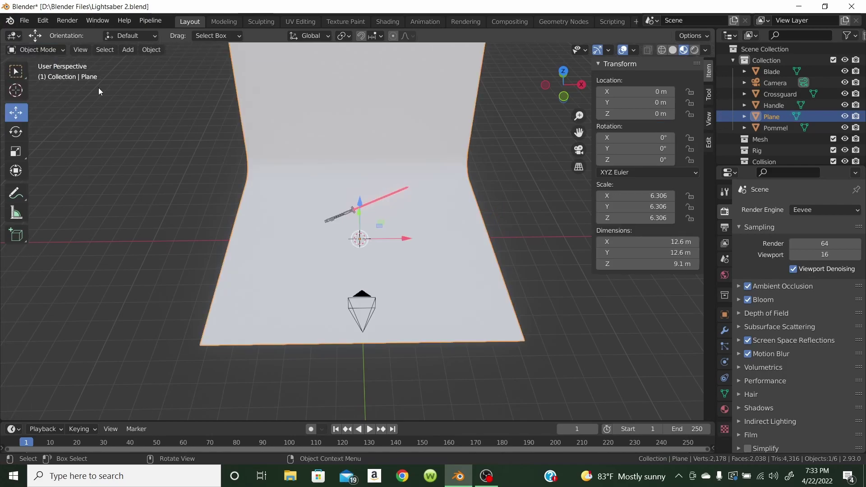
pyautogui.rightClick(281, 116)
pyautogui.click(284, 118)
pyautogui.click(578, 150)
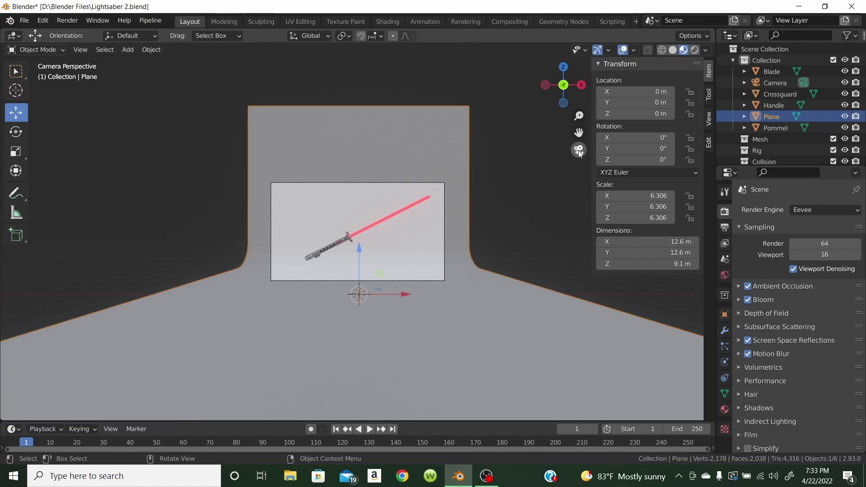
pyautogui.click(579, 151)
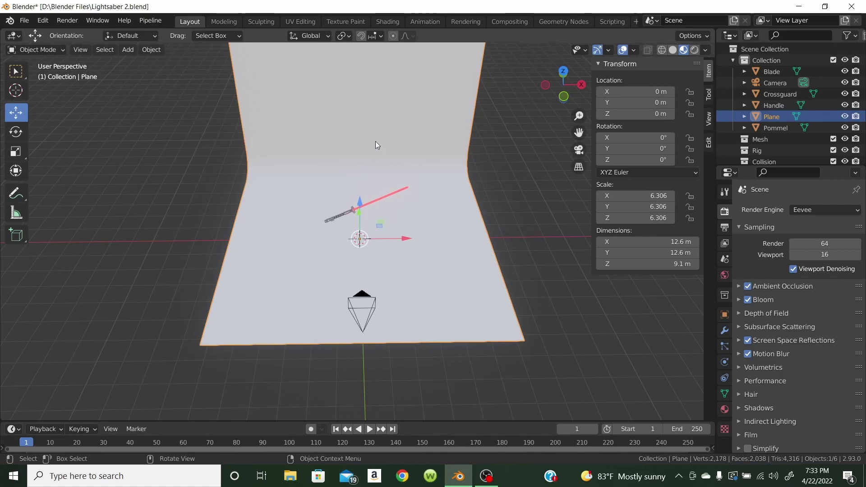
# Give the backdrop plane a new material named Background and darken its base color to dark grey
pyautogui.click(725, 409)
pyautogui.click(779, 254)
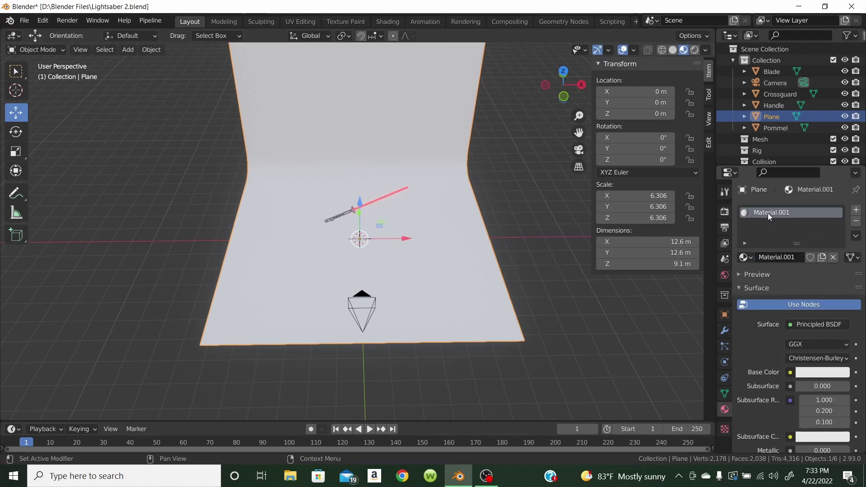
pyautogui.write('Background')
pyautogui.press('Return')
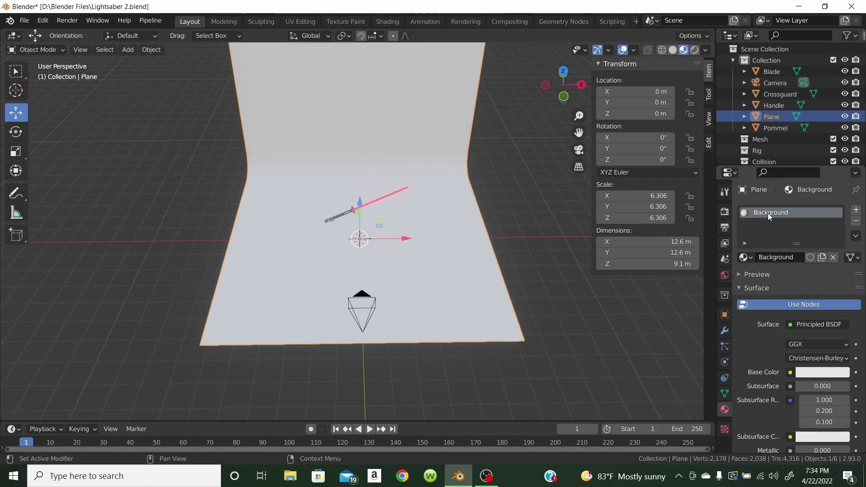
pyautogui.click(804, 372)
pyautogui.moveTo(846, 219); pyautogui.dragTo(838, 270)
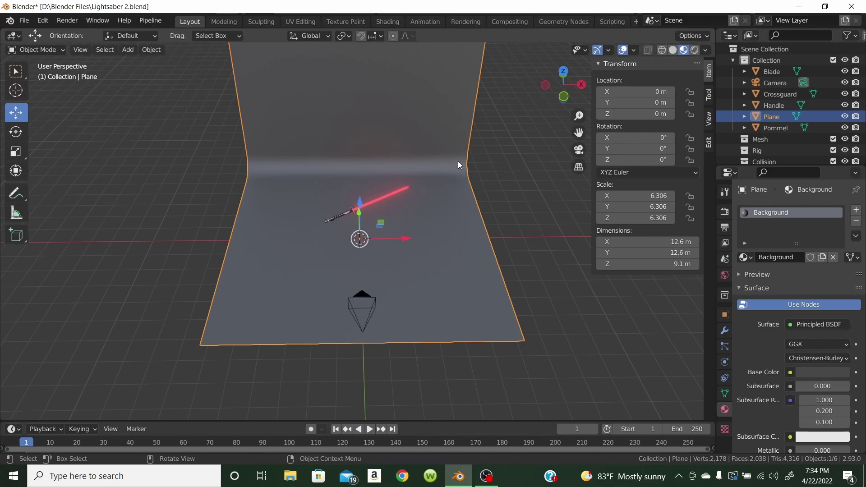
# Set the Background material's roughness to 0.25 and compare the backdrop behind the sword through the camera
pyautogui.click(578, 150)
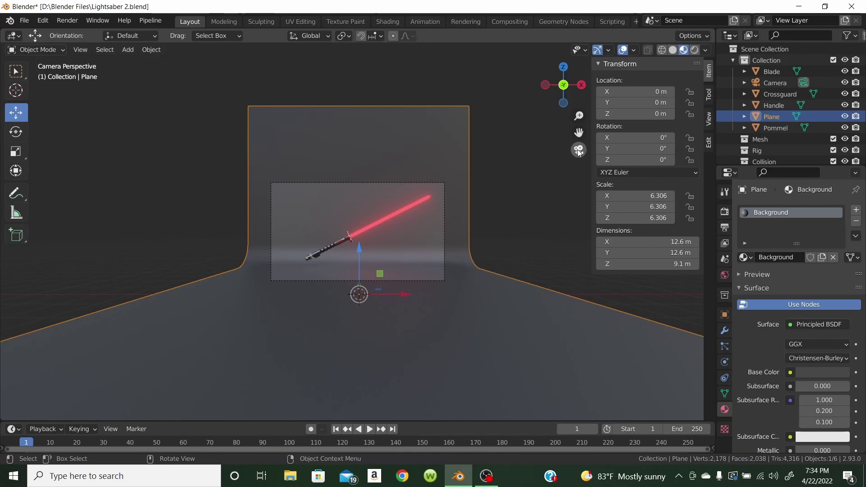
pyautogui.scroll(2, 459, 256)
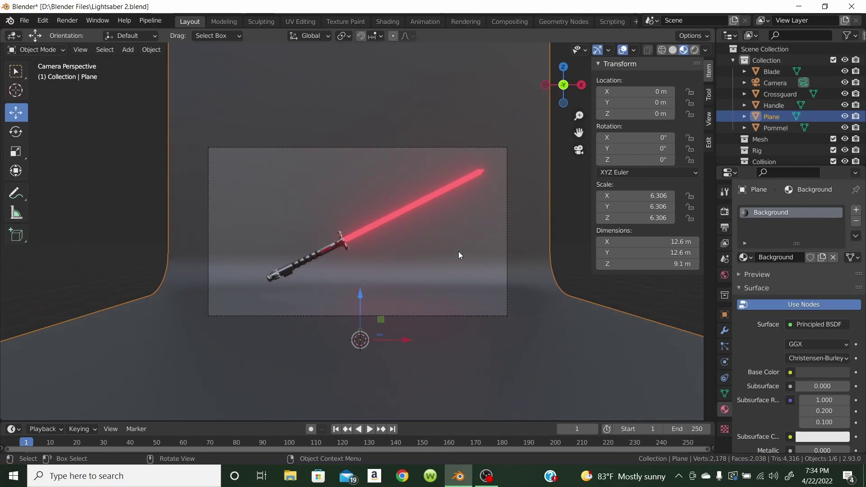
pyautogui.scroll(2, 458, 254)
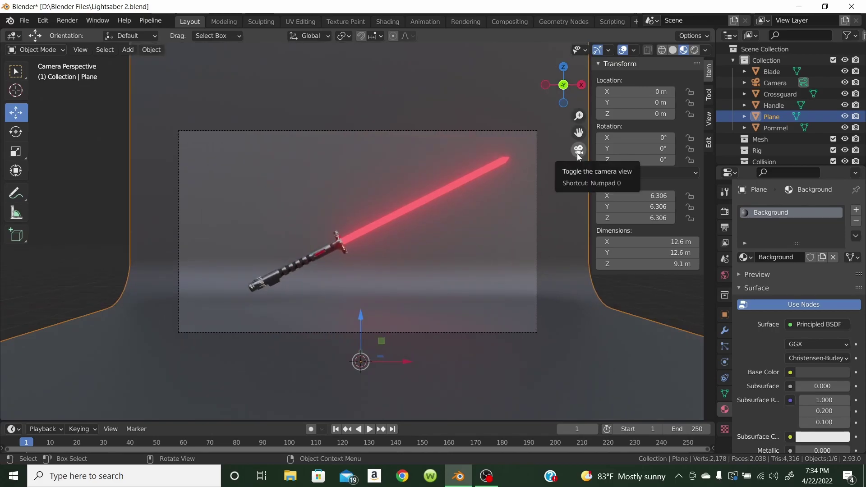
pyautogui.click(578, 151)
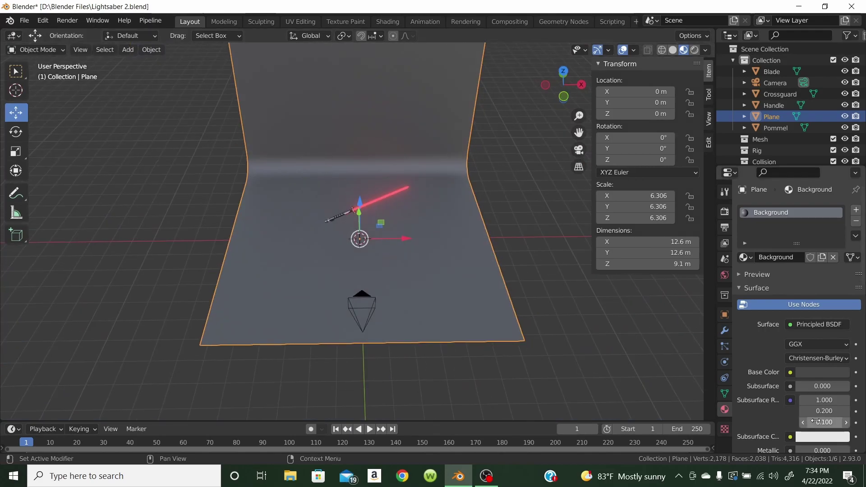
pyautogui.scroll(-2, 800, 424)
pyautogui.scroll(-4, 800, 422)
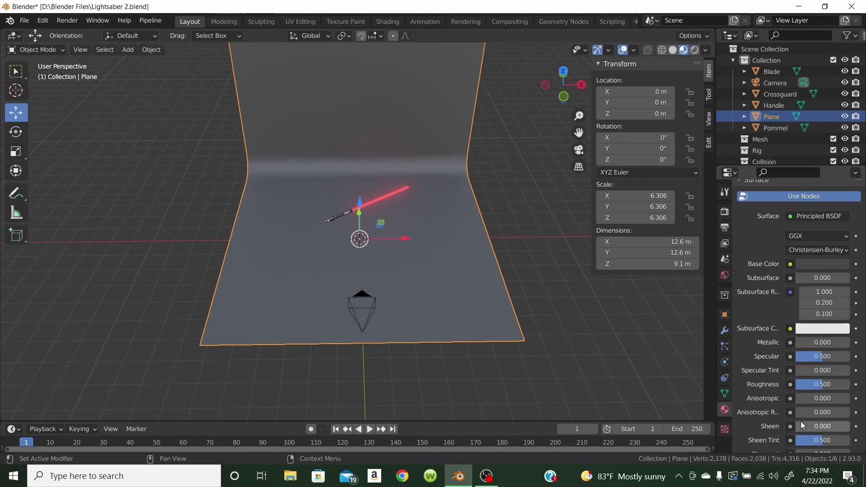
pyautogui.click(810, 386)
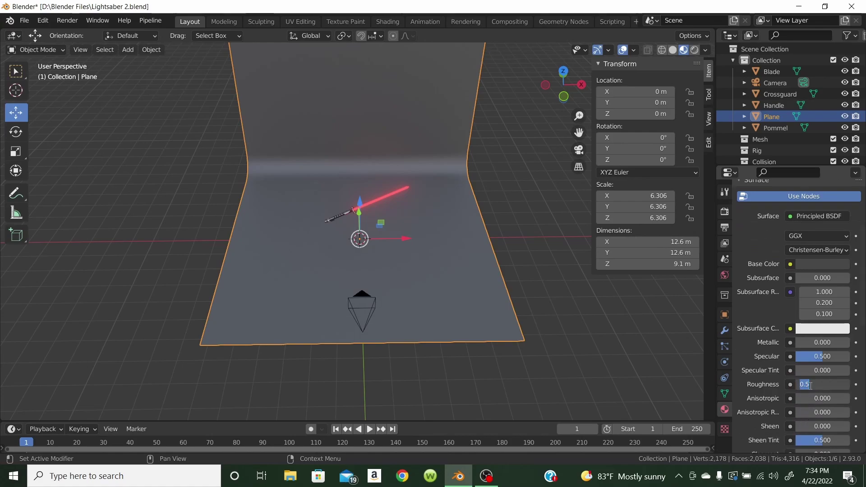
pyautogui.write('.25')
pyautogui.press('Return')
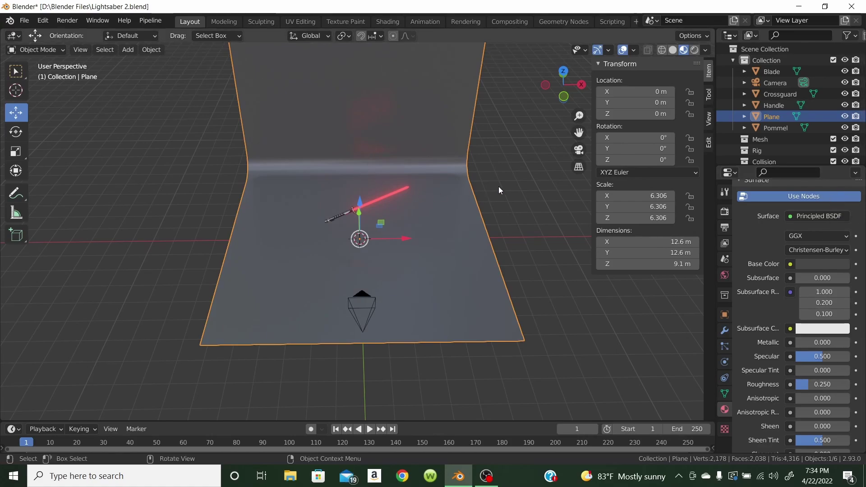
pyautogui.click(581, 151)
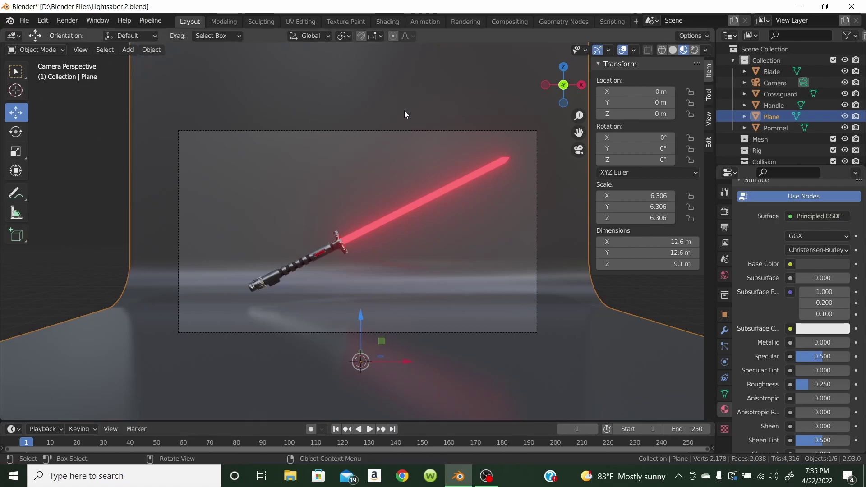
pyautogui.click(577, 150)
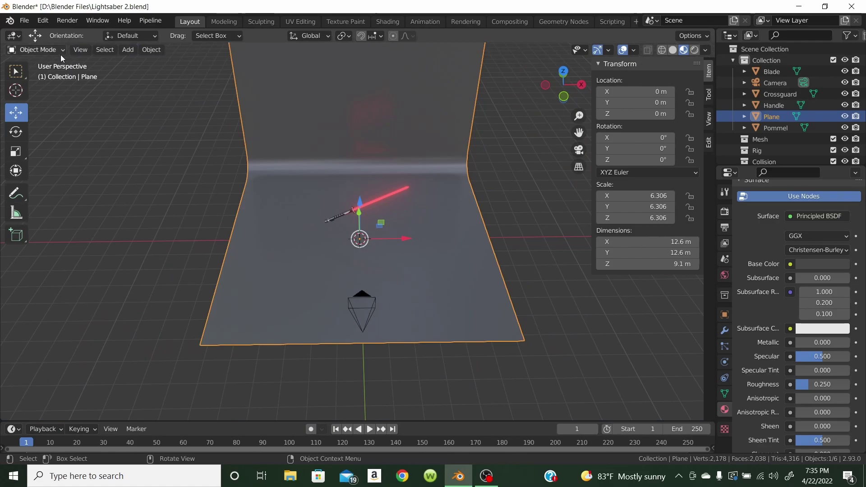
# Add an area light at the world origin and rename it Area 1
pyautogui.click(123, 51)
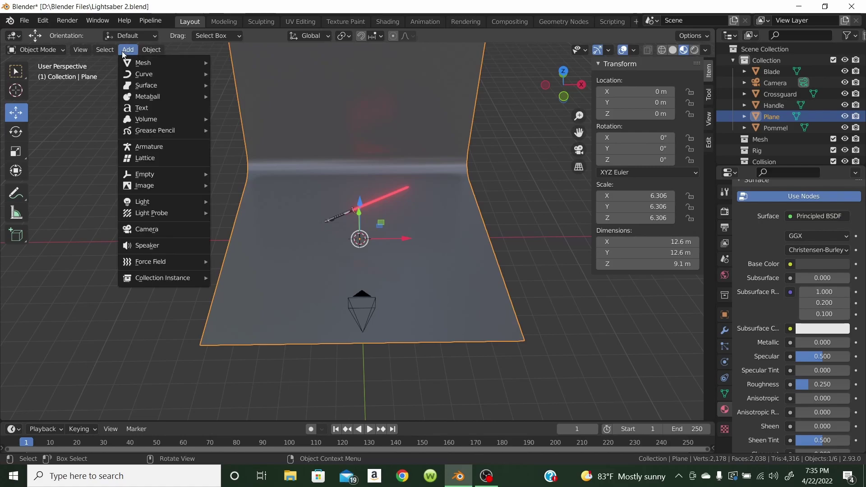
pyautogui.moveTo(142, 204)
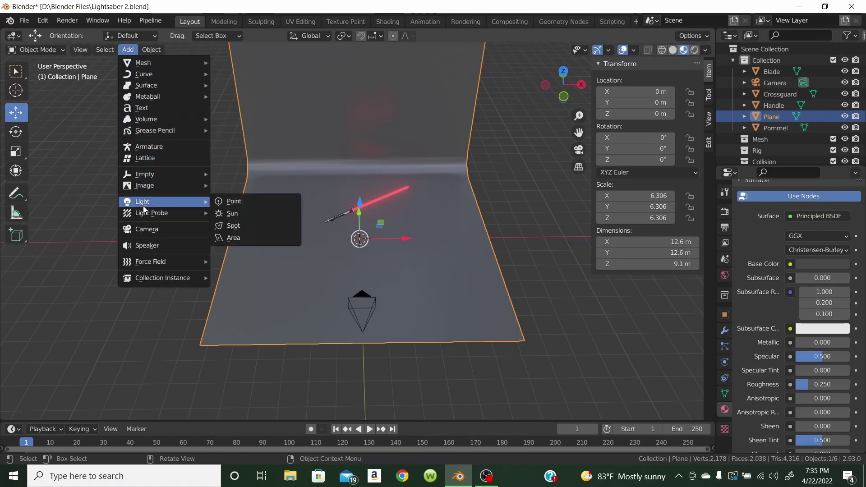
pyautogui.click(235, 238)
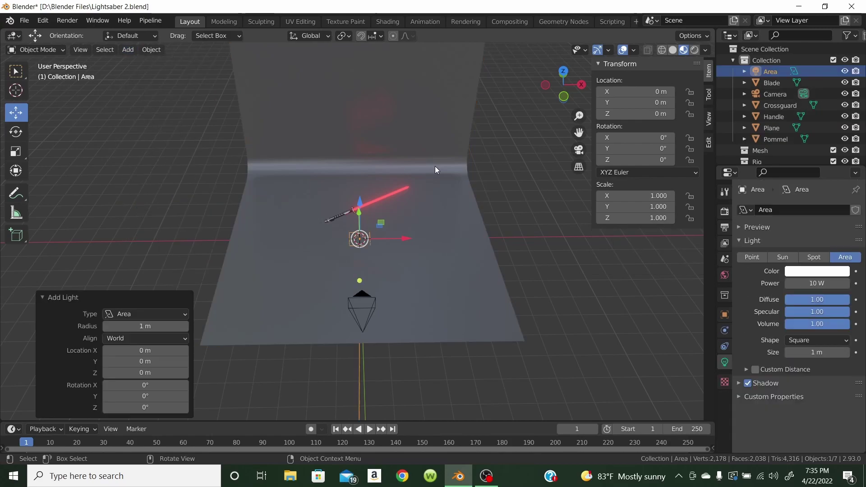
pyautogui.doubleClick(773, 72)
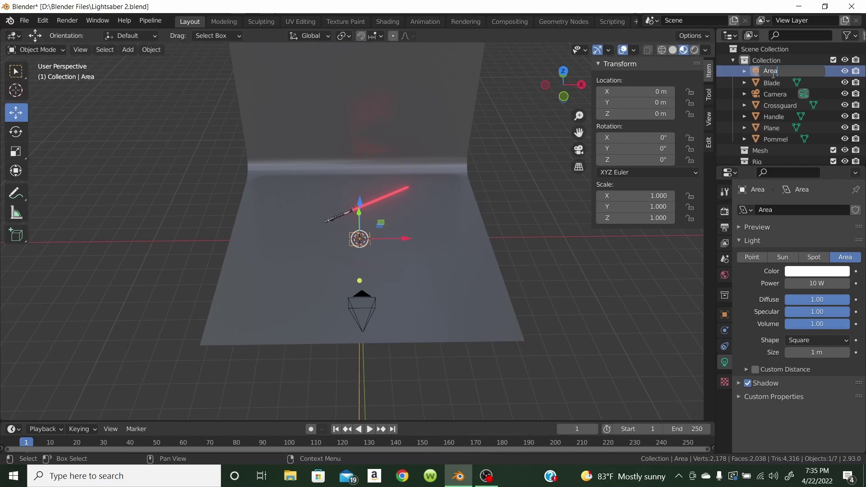
pyautogui.write('1')
pyautogui.press('Return')
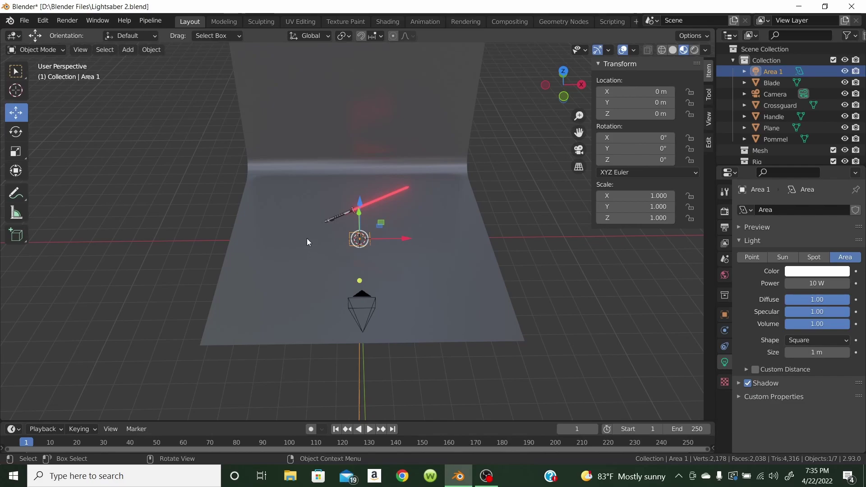
# Raise the area light along Z to about 4.45 m above the floor and check its position through the camera
pyautogui.scroll(5, 393, 249)
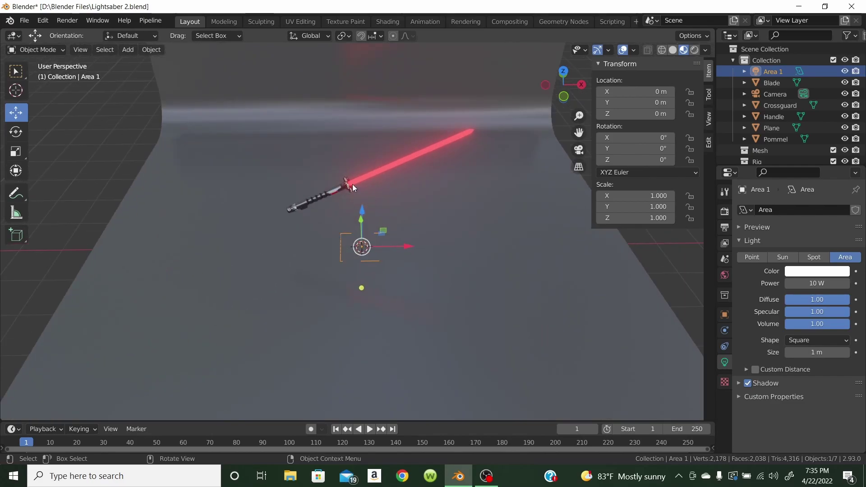
pyautogui.moveTo(362, 210); pyautogui.dragTo(383, 399)
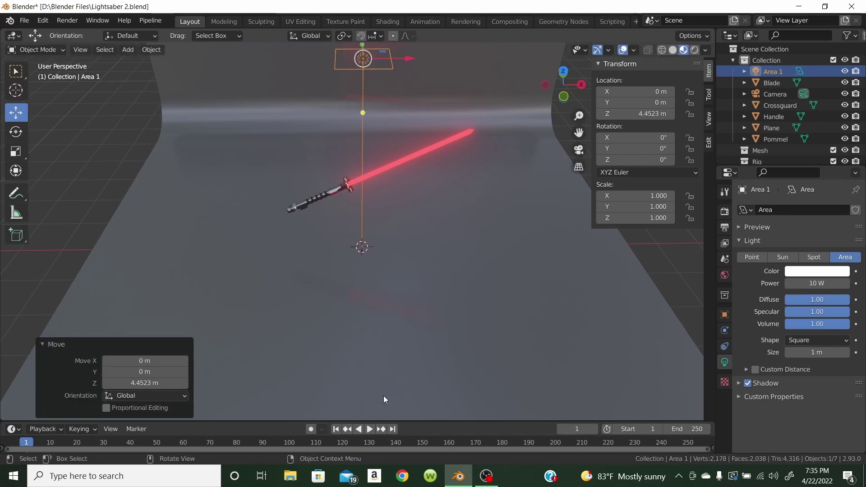
pyautogui.scroll(-3, 385, 308)
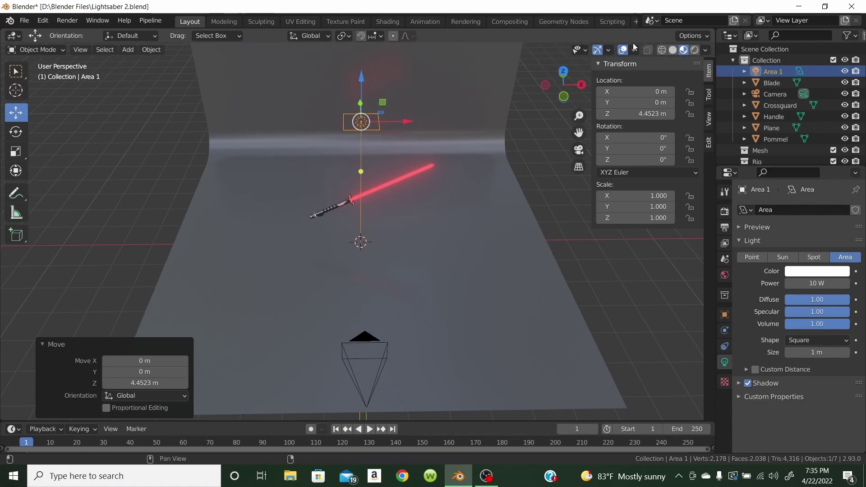
pyautogui.click(577, 153)
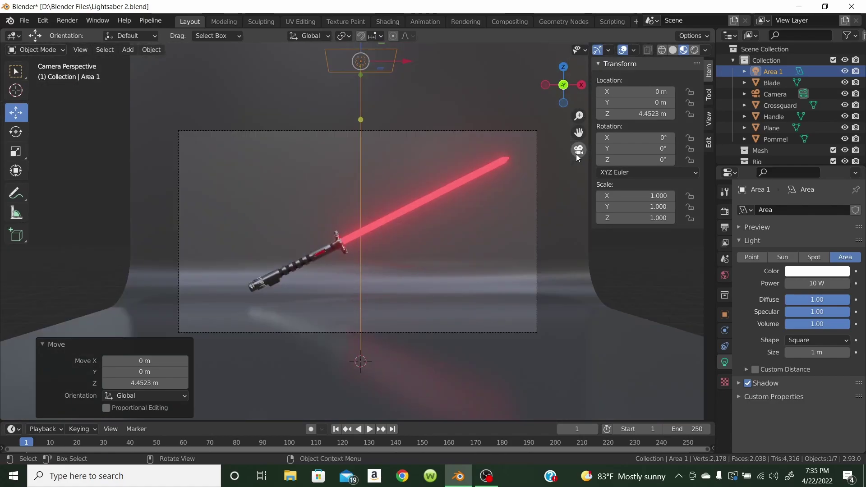
pyautogui.click(577, 154)
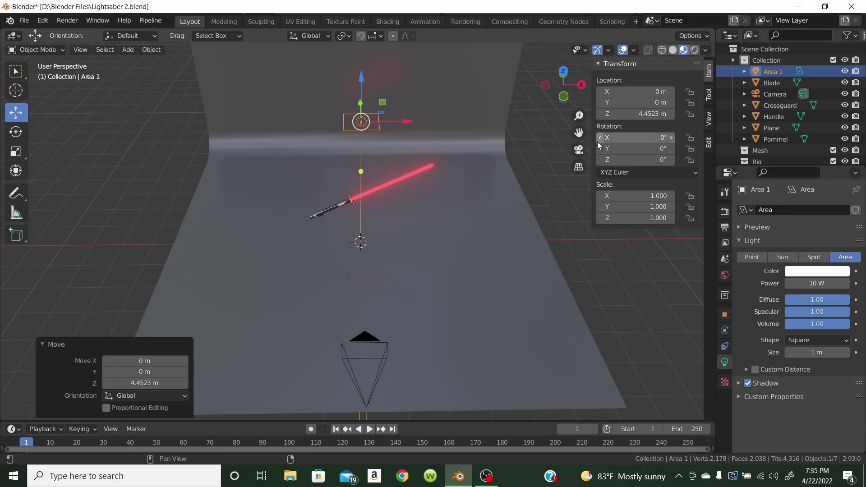
# Set the area light's power to 500 W and preview the lighting through the camera in rendered shading
pyautogui.click(802, 282)
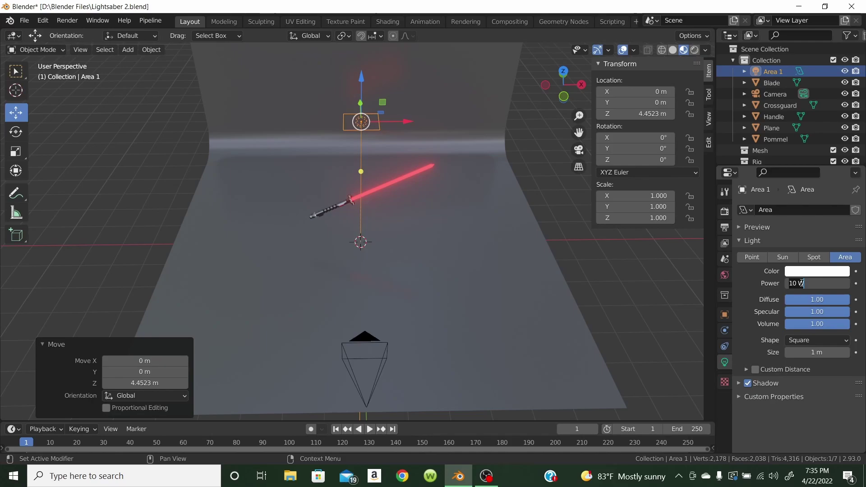
pyautogui.write('500')
pyautogui.press('Return')
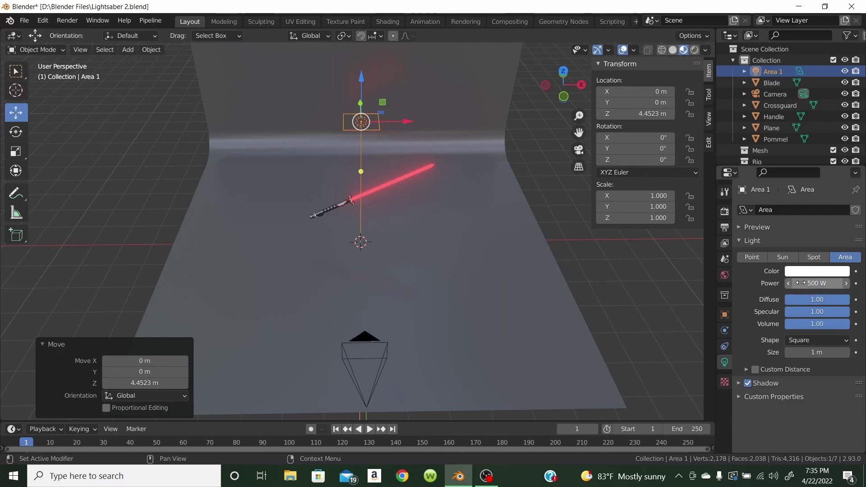
pyautogui.click(579, 149)
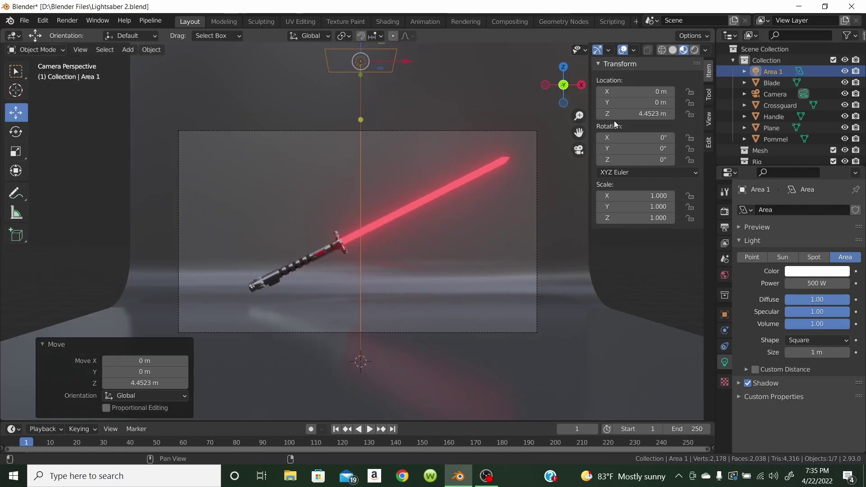
pyautogui.click(695, 50)
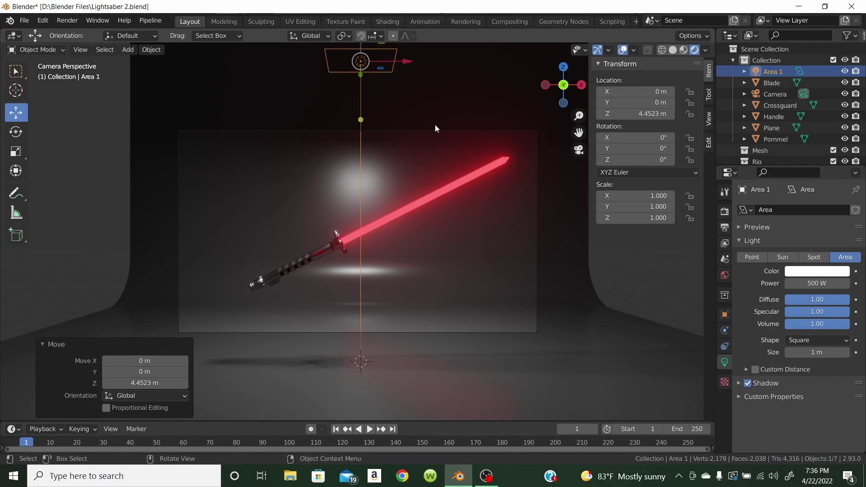
# Duplicate the overhead area light and move the copy about 3.59 m along X to the blade-tip side
pyautogui.click(579, 150)
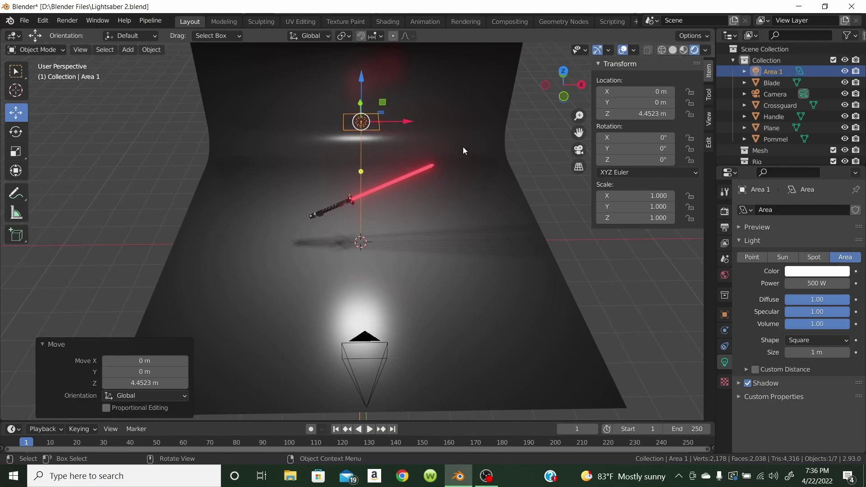
pyautogui.hotkey('shift', 'd')
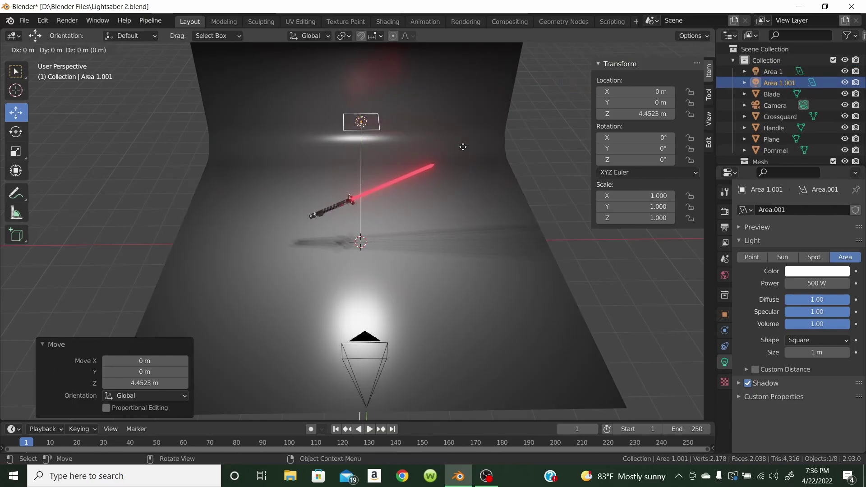
pyautogui.rightClick(462, 146)
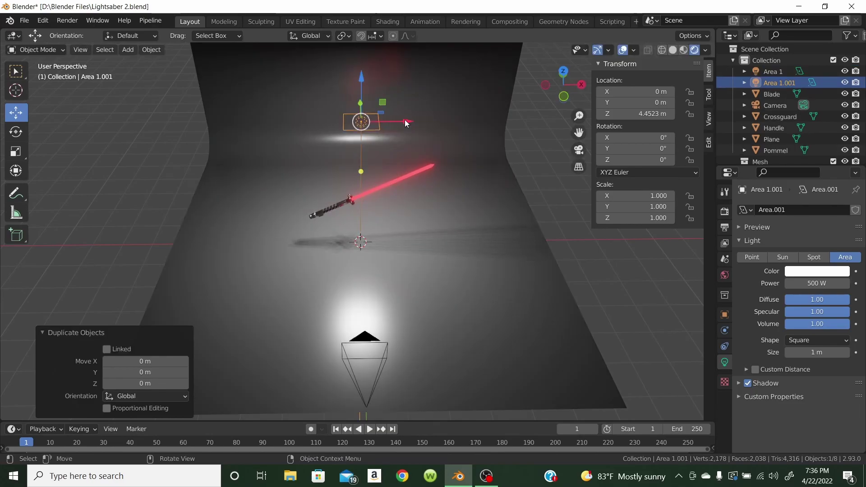
pyautogui.moveTo(405, 120); pyautogui.dragTo(534, 150)
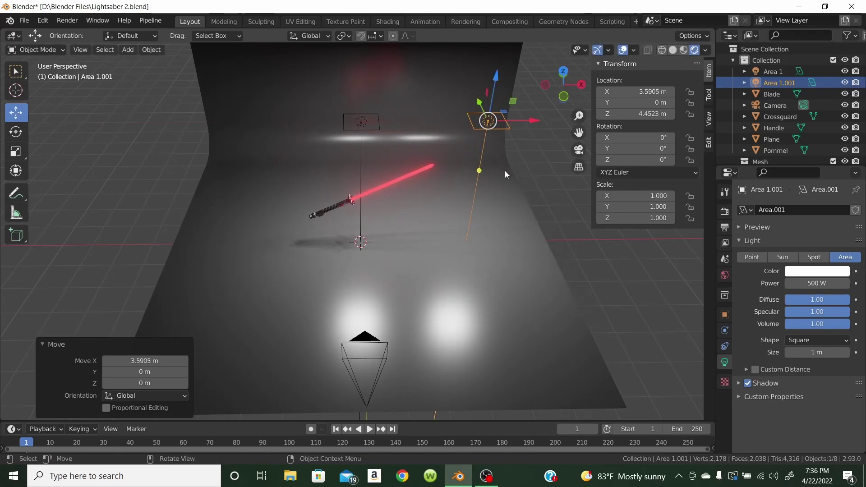
pyautogui.press('r')
pyautogui.press('x')
pyautogui.press('9')
pyautogui.press('0')
pyautogui.press('Return')
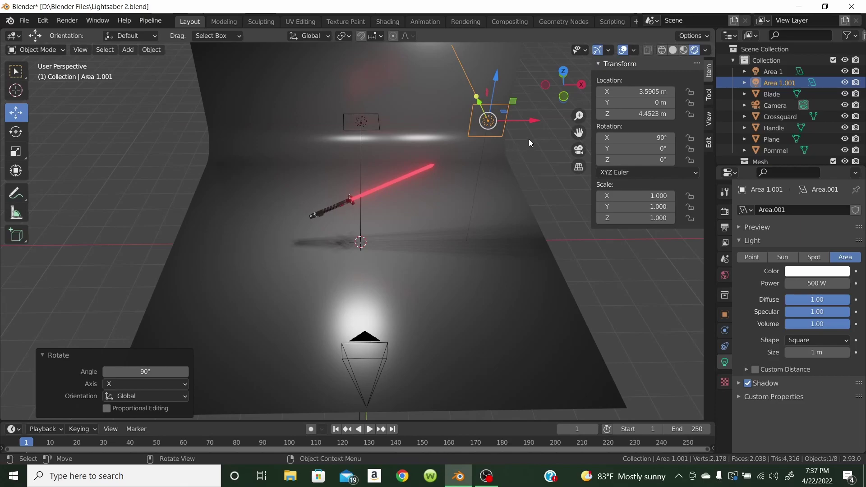
pyautogui.hotkey('ctrl', 'z')
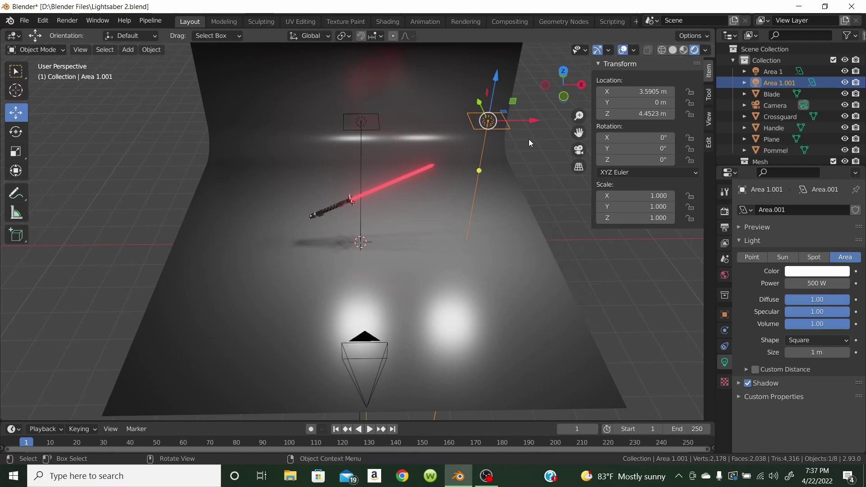
# Rotate the duplicated area light 90° about the Y axis so it shines sideways toward the sword
pyautogui.write('ry')
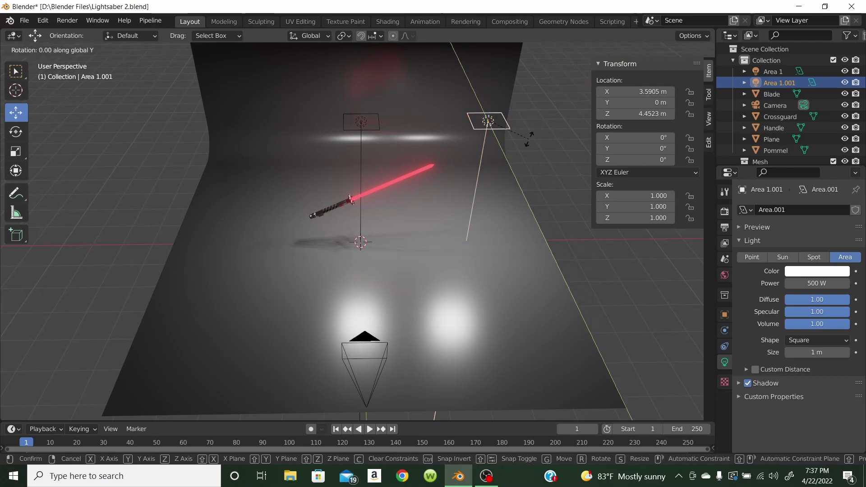
pyautogui.write('90')
pyautogui.press('Return')
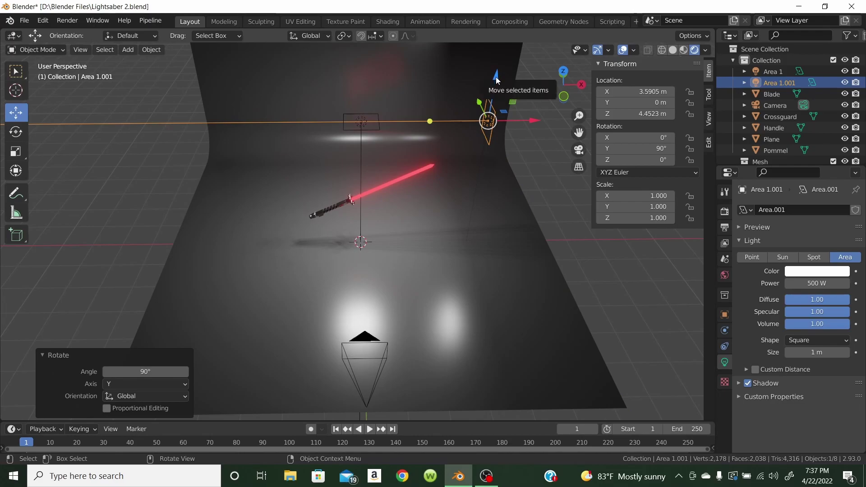
# Lower the side area light to a height of about 1.67 m, adjusting it against the sword in the camera view
pyautogui.moveTo(497, 79); pyautogui.dragTo(484, 165)
pyautogui.click(579, 150)
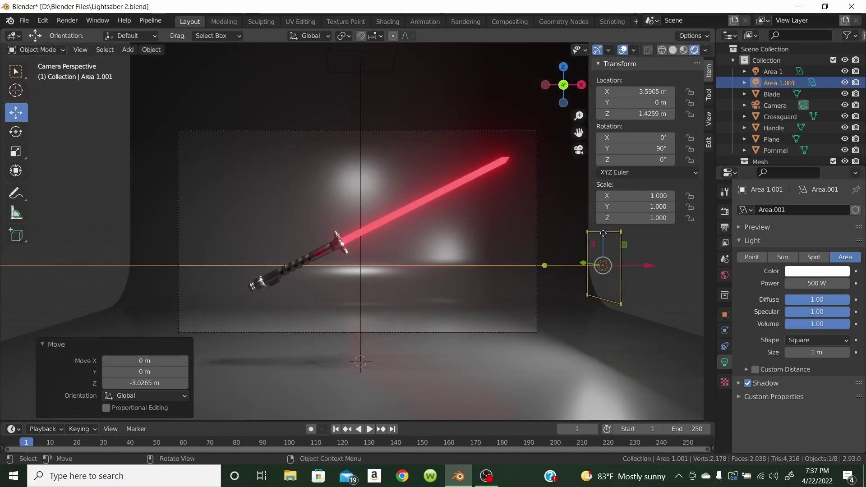
pyautogui.scroll(-1, 570, 239)
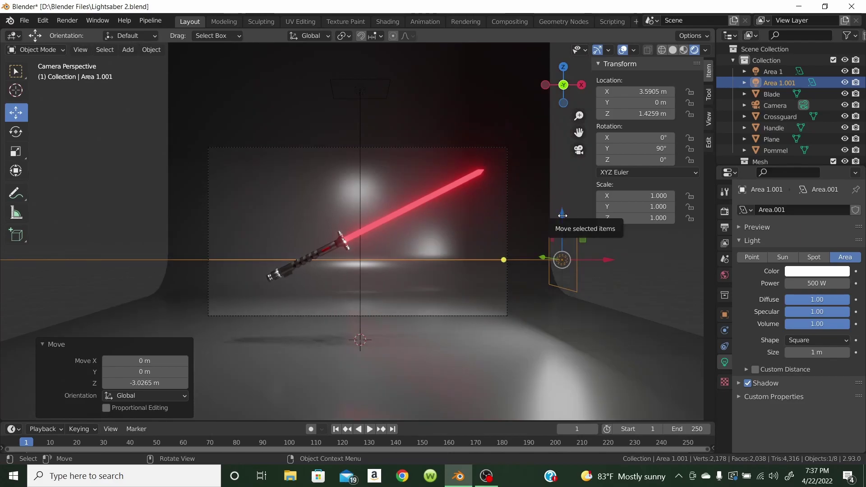
pyautogui.moveTo(567, 217); pyautogui.dragTo(567, 200)
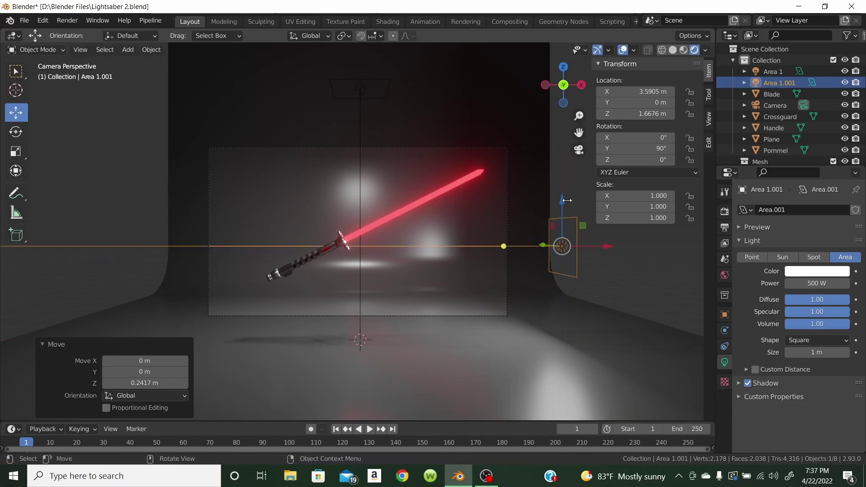
# Scale the side area light up uniformly to about 1.589 and rename it Area 2
pyautogui.press('s')
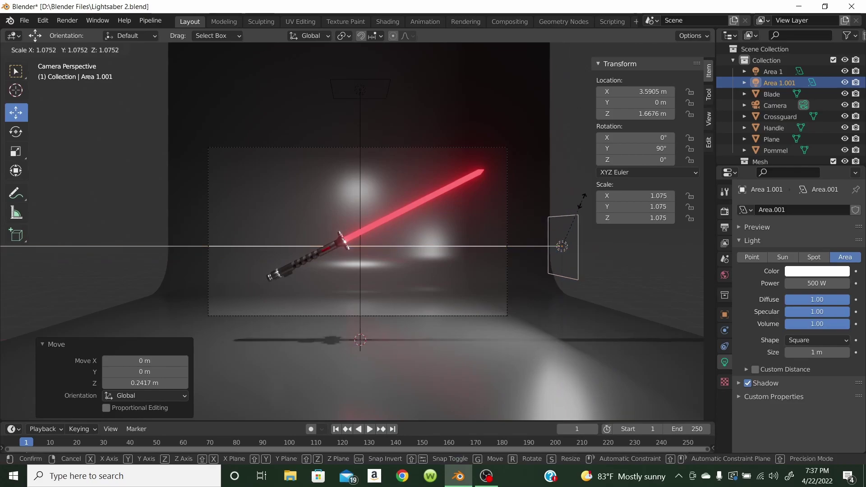
pyautogui.click(591, 227)
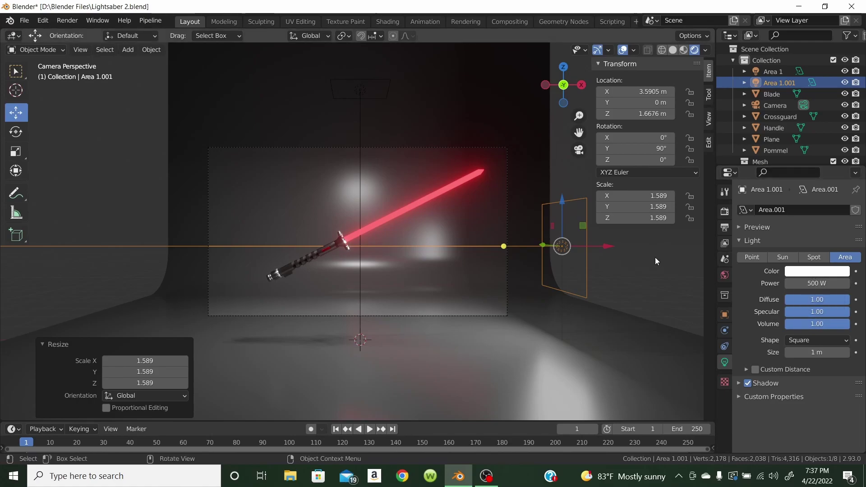
pyautogui.doubleClick(783, 83)
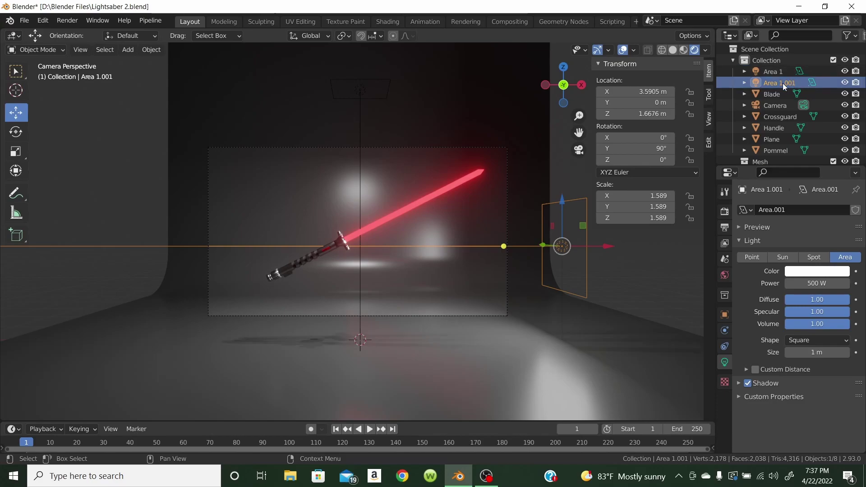
pyautogui.press('BackSpace')
pyautogui.press('BackSpace')
pyautogui.press('BackSpace')
pyautogui.press('BackSpace')
pyautogui.press('BackSpace')
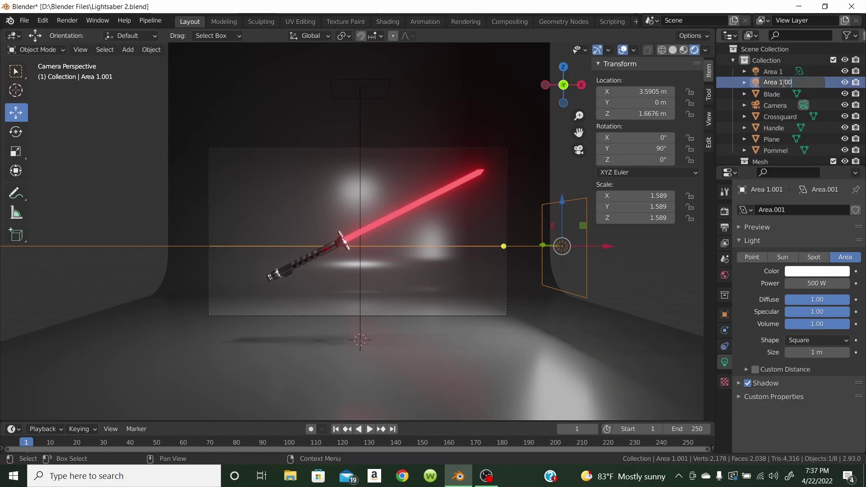
pyautogui.write('2')
pyautogui.press('Return')
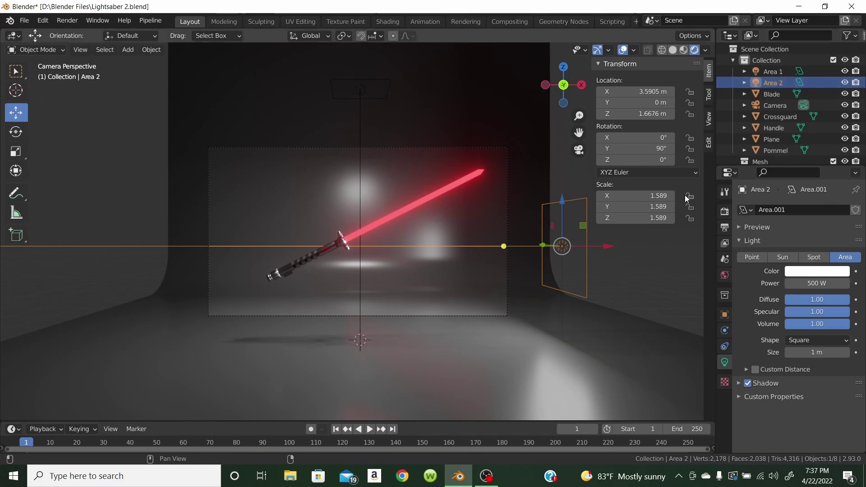
# Duplicate Area 2 in place and move the copy about -7.27 m along X to the handle side of the sword
pyautogui.press('shift')
pyautogui.hotkey('shift', 'd')
pyautogui.rightClick(584, 278)
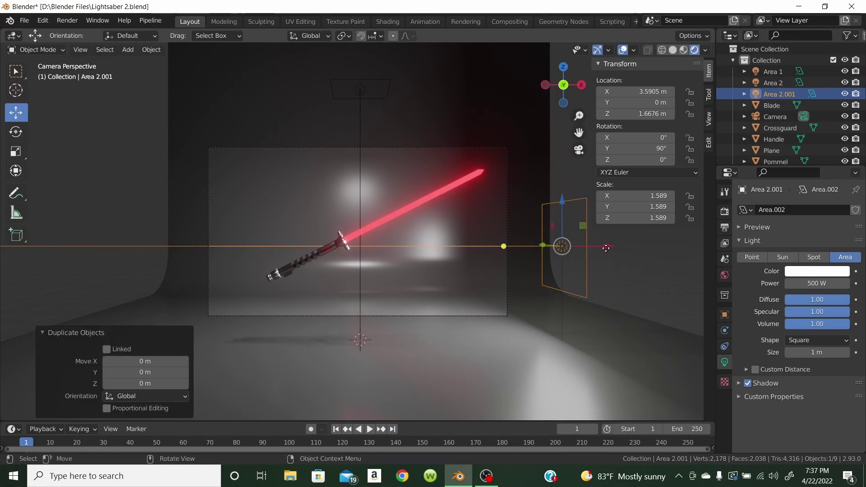
pyautogui.moveTo(606, 246); pyautogui.dragTo(197, 209)
pyautogui.click(197, 210)
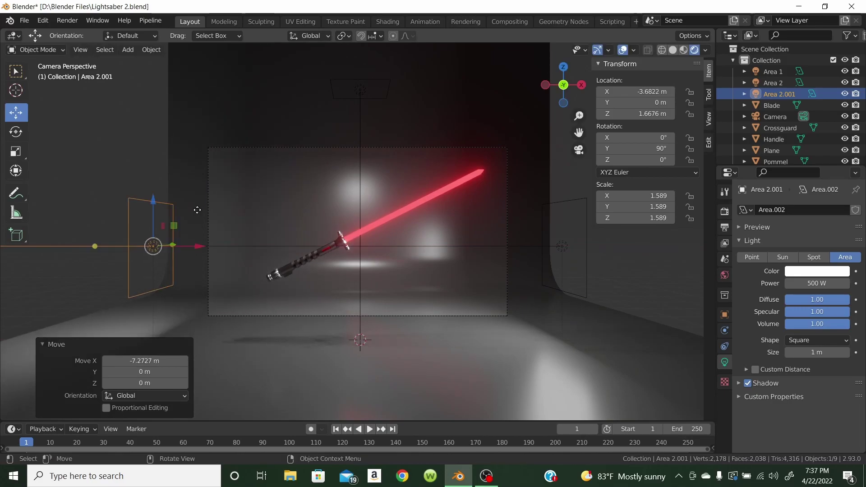
# Rotate the handle-side area light 180° about the global Y axis so it faces the sword
pyautogui.press('r')
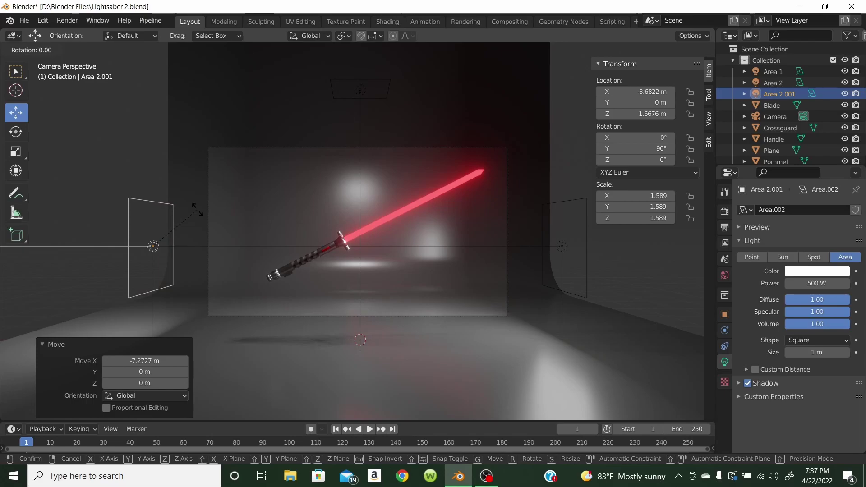
pyautogui.write('y180')
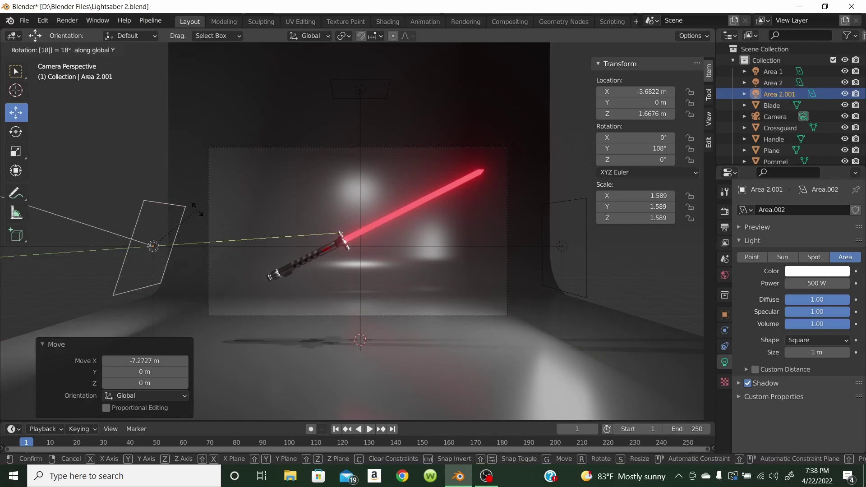
pyautogui.press('Return')
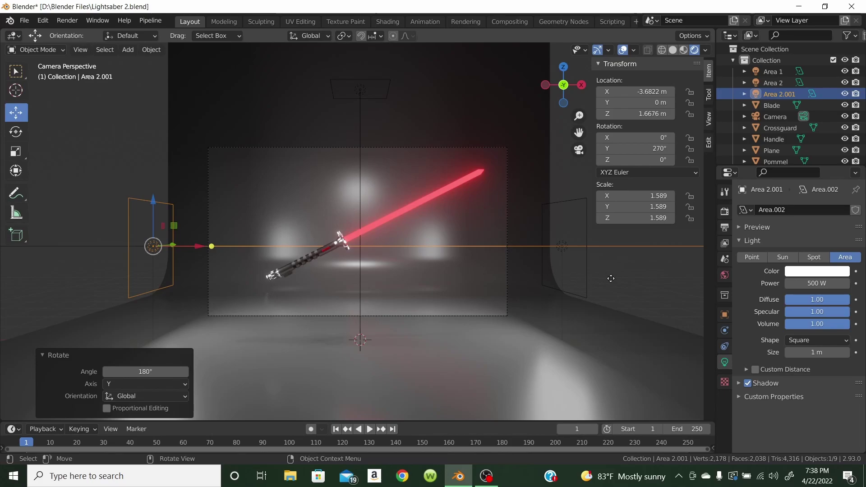
# Change the handle-side area light's color to a soft, partly desaturated red
pyautogui.click(798, 275)
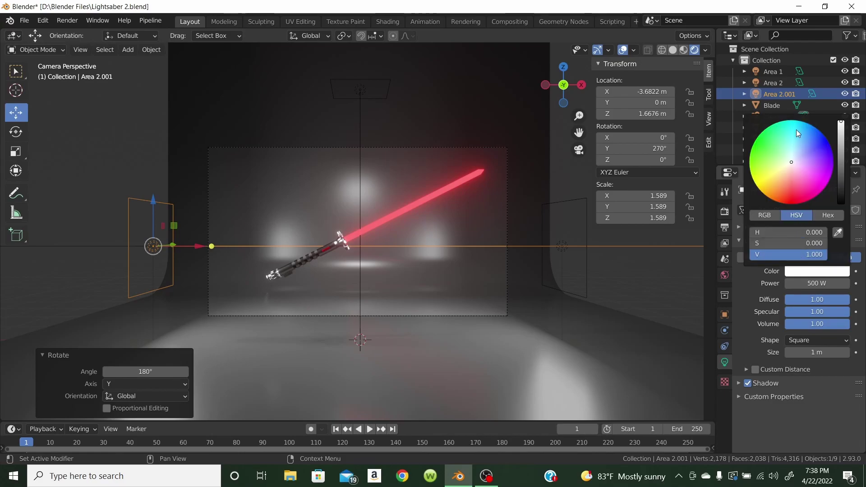
pyautogui.click(791, 201)
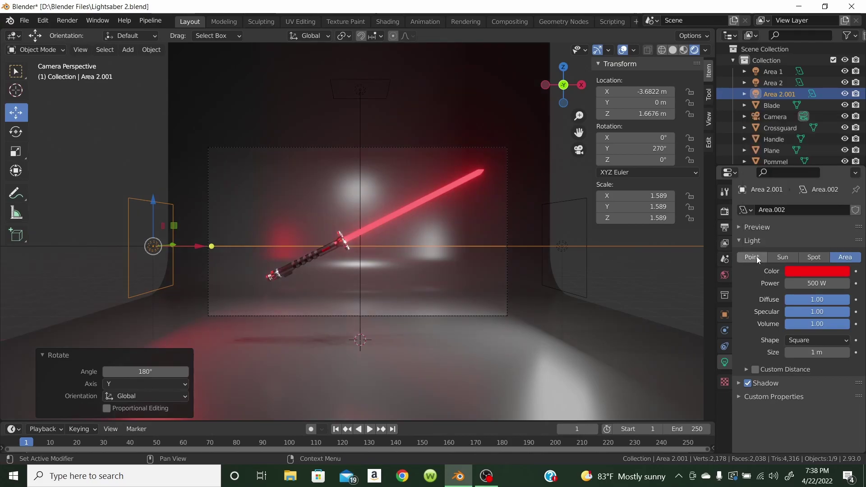
pyautogui.click(812, 272)
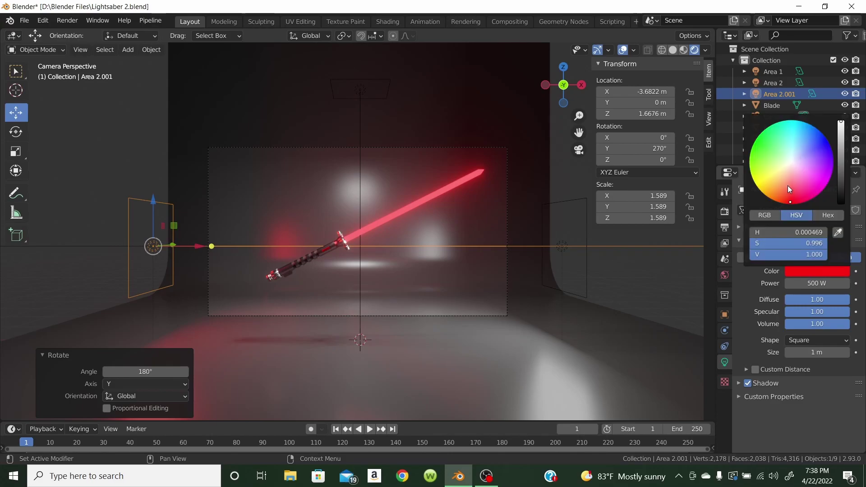
pyautogui.moveTo(791, 188); pyautogui.dragTo(791, 186)
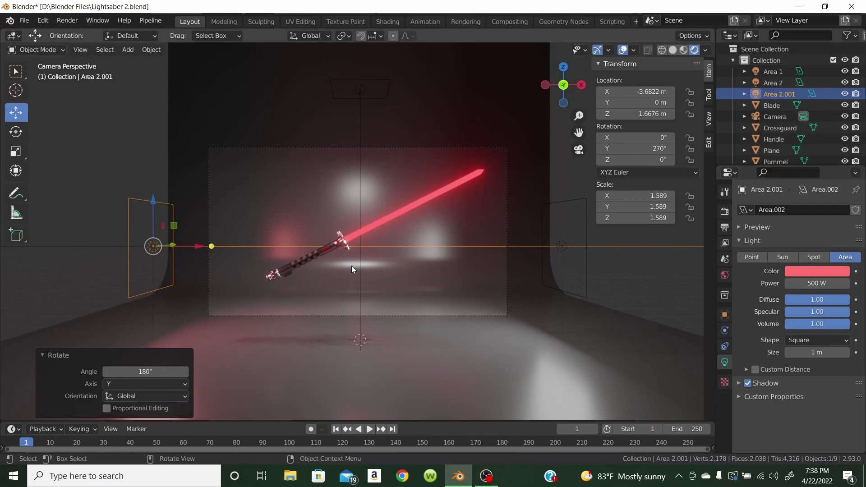
# Change the color of the blade-tip side light, Area 2, to a light cyan
pyautogui.click(577, 258)
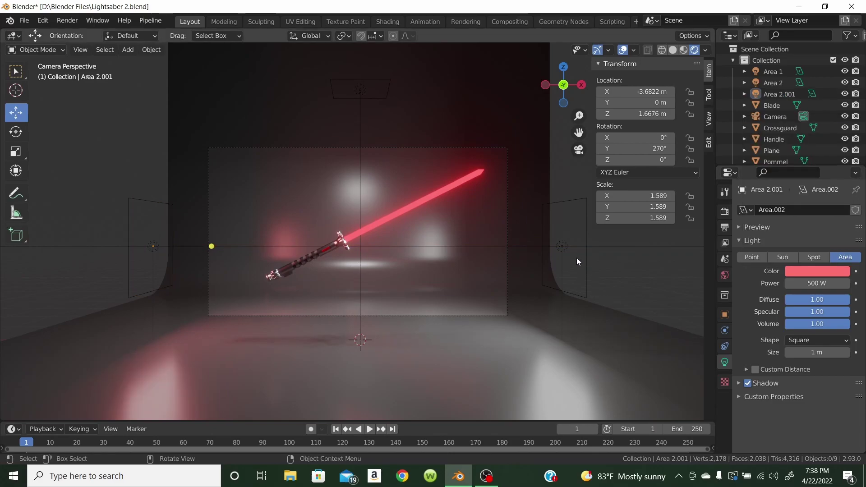
pyautogui.click(584, 200)
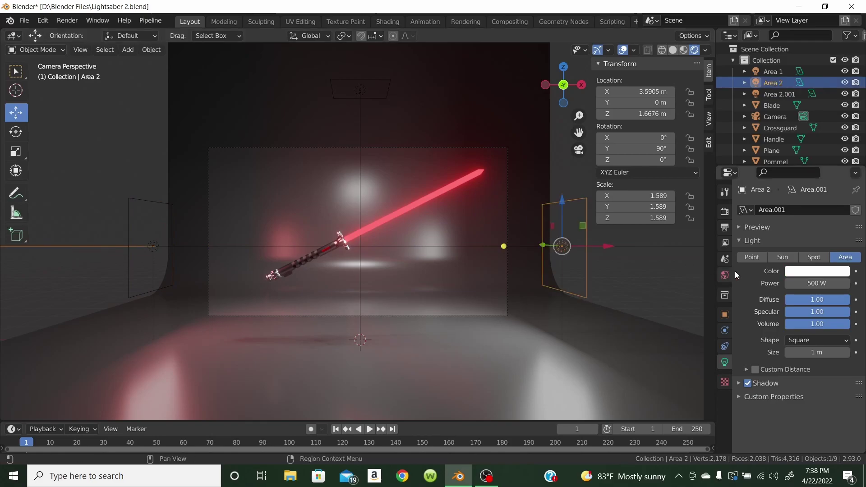
pyautogui.click(807, 272)
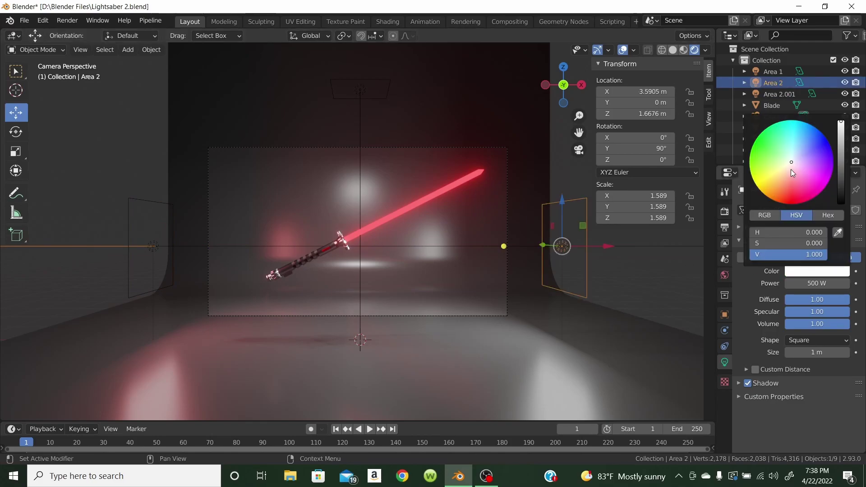
pyautogui.click(791, 138)
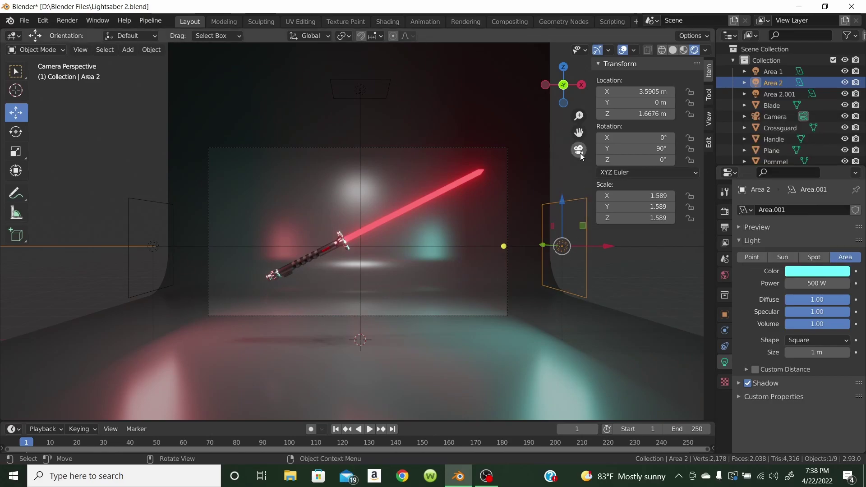
# Check the colored lighting on the sword up close and save the Blender file
pyautogui.scroll(5, 346, 291)
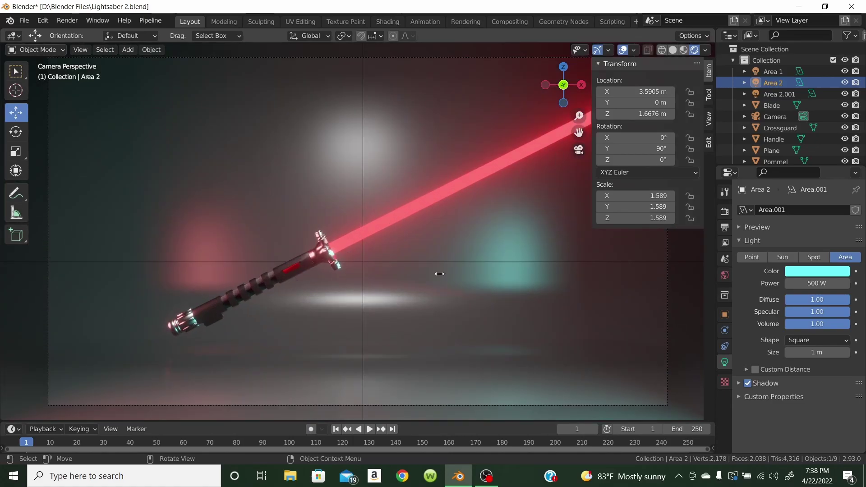
pyautogui.click(26, 21)
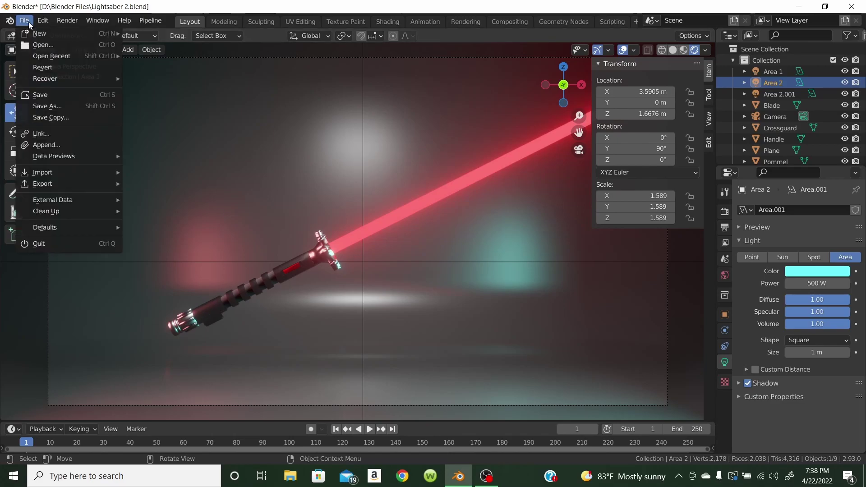
pyautogui.click(50, 99)
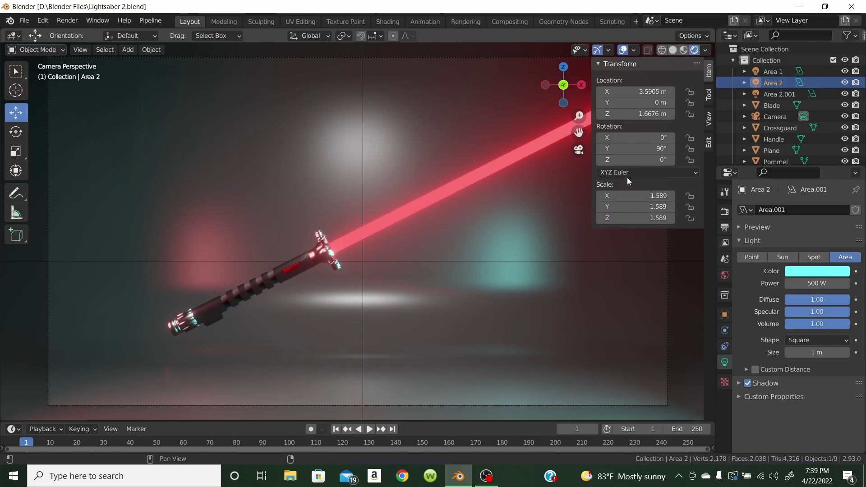
# Darken the Blade material's emission color to a deeper red by lowering its brightness value
pyautogui.click(766, 103)
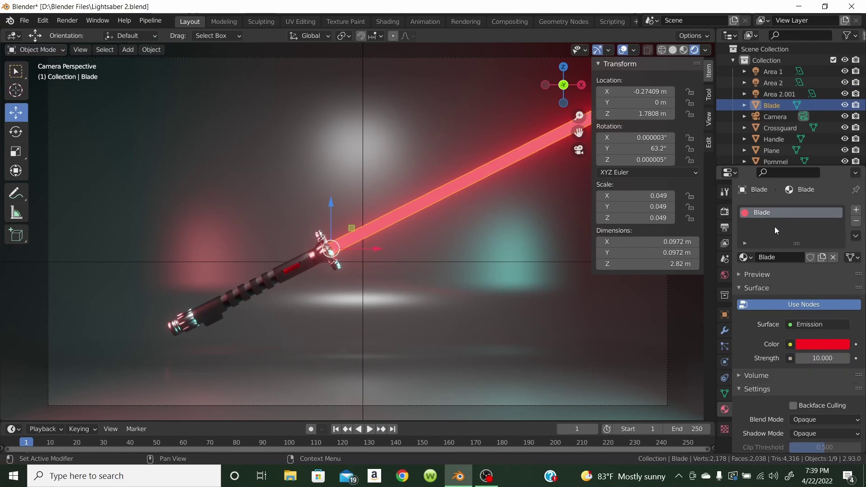
pyautogui.click(811, 342)
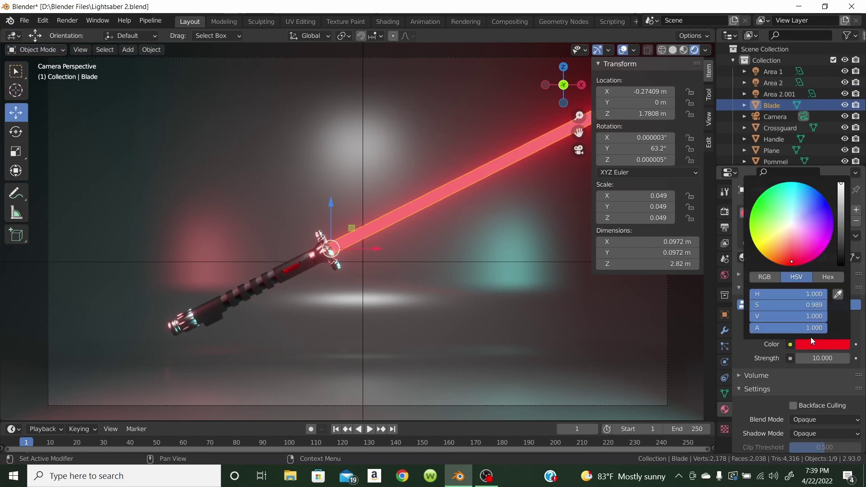
pyautogui.click(842, 187)
pyautogui.moveTo(841, 184); pyautogui.dragTo(841, 223)
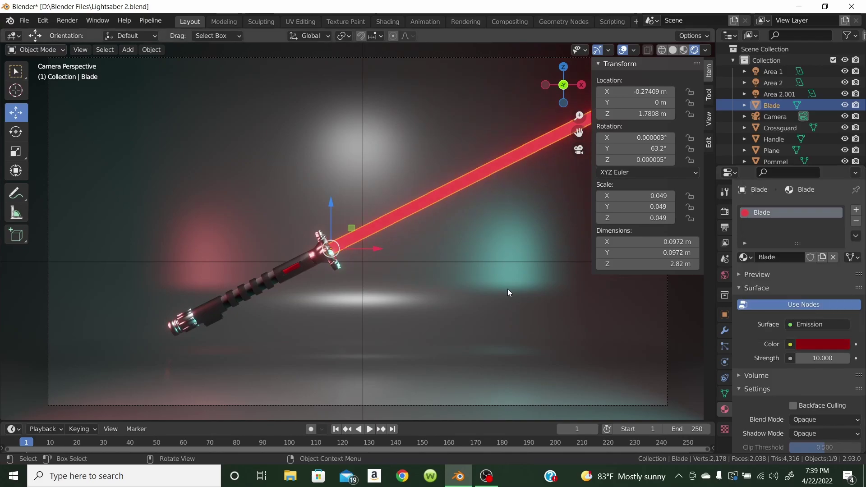
# Check the scene outside and through the camera, and hide the transform sidebar so the whole blade is in view
pyautogui.click(577, 150)
pyautogui.click(552, 169)
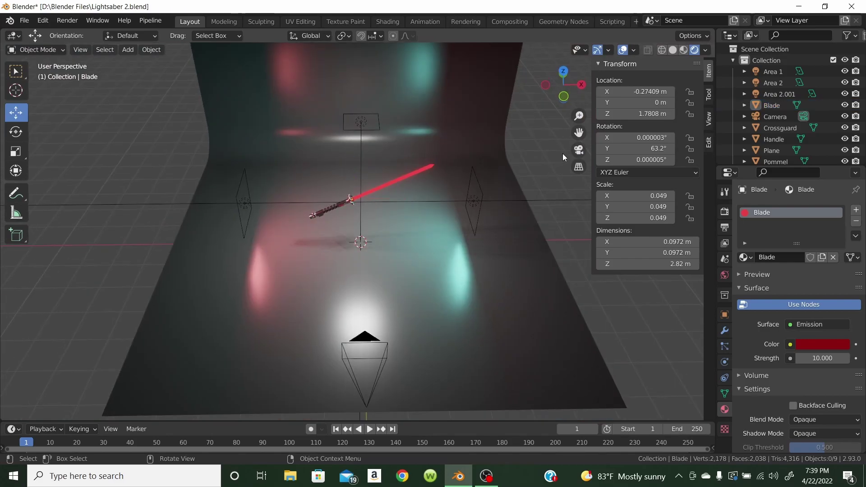
pyautogui.click(580, 153)
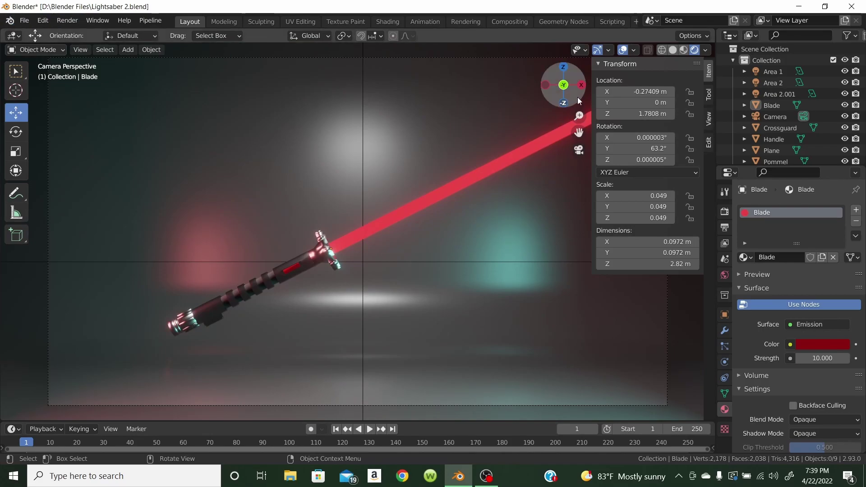
pyautogui.moveTo(592, 92); pyautogui.dragTo(709, 107)
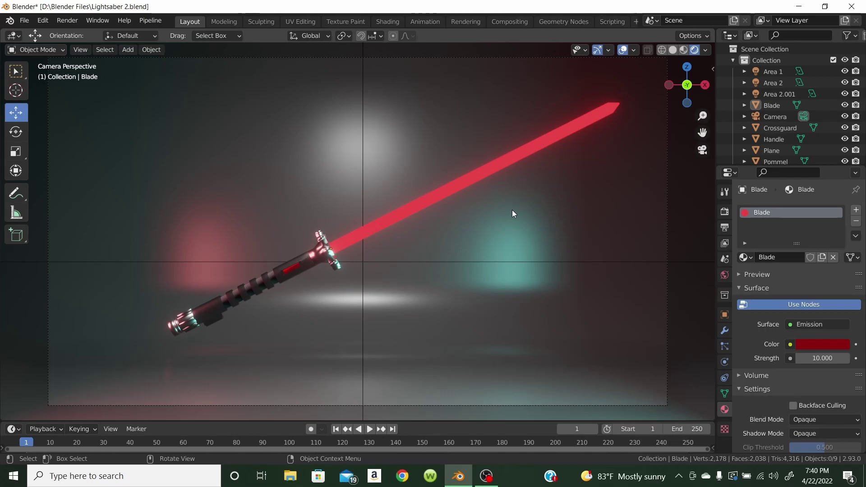
# Save the Blender file and render the camera view as a still image
pyautogui.click(24, 20)
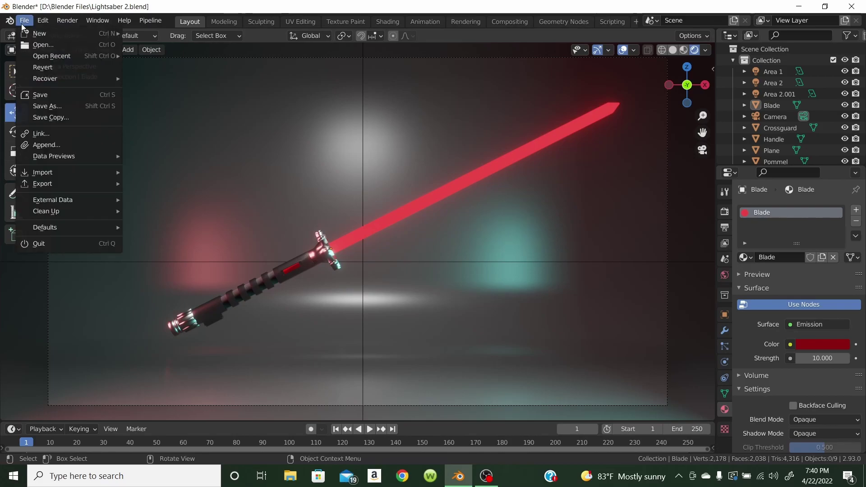
pyautogui.click(40, 95)
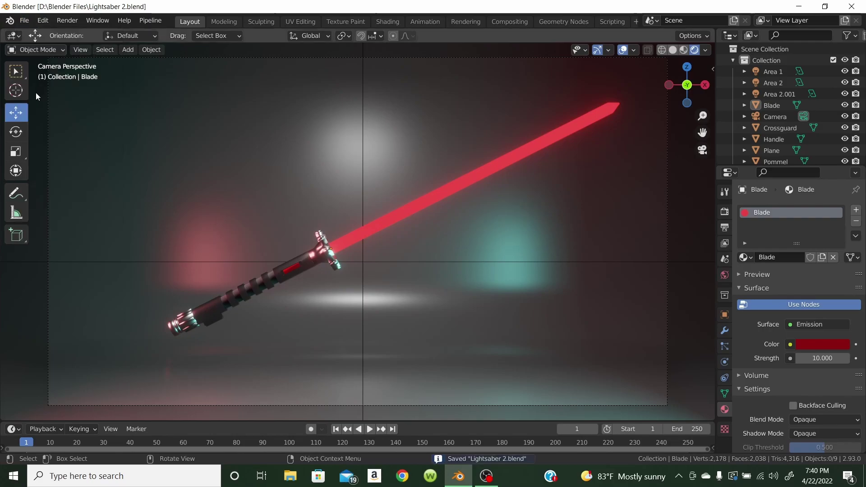
pyautogui.click(66, 21)
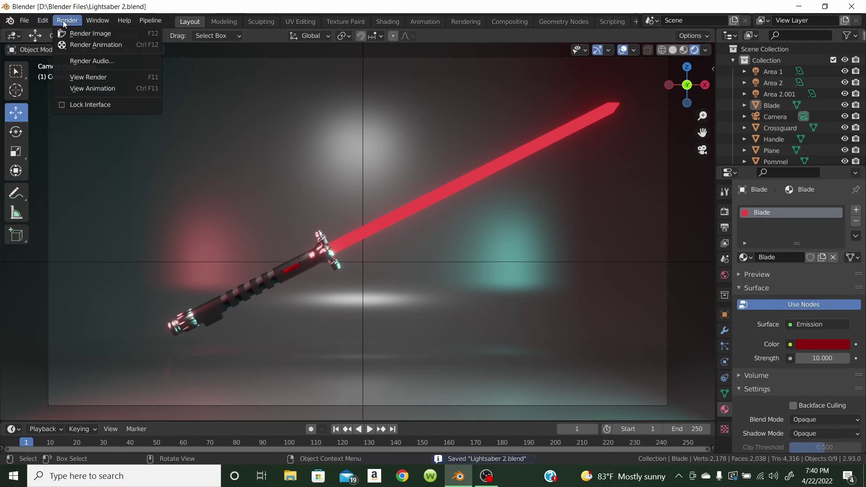
pyautogui.click(83, 34)
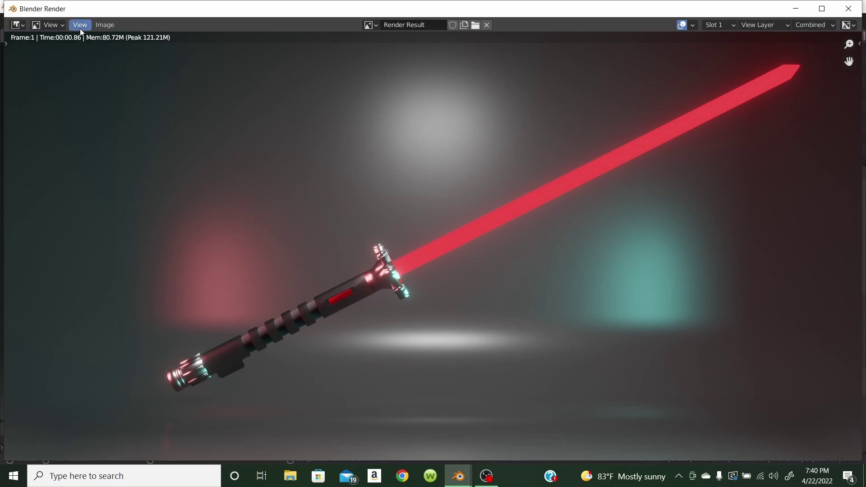
# Start saving the rendered image as a new file and set its file format to JPEG
pyautogui.click(105, 26)
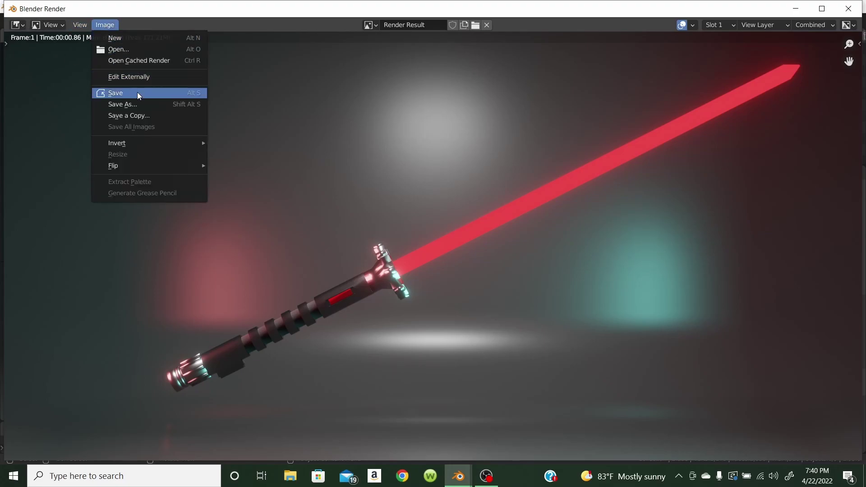
pyautogui.click(134, 105)
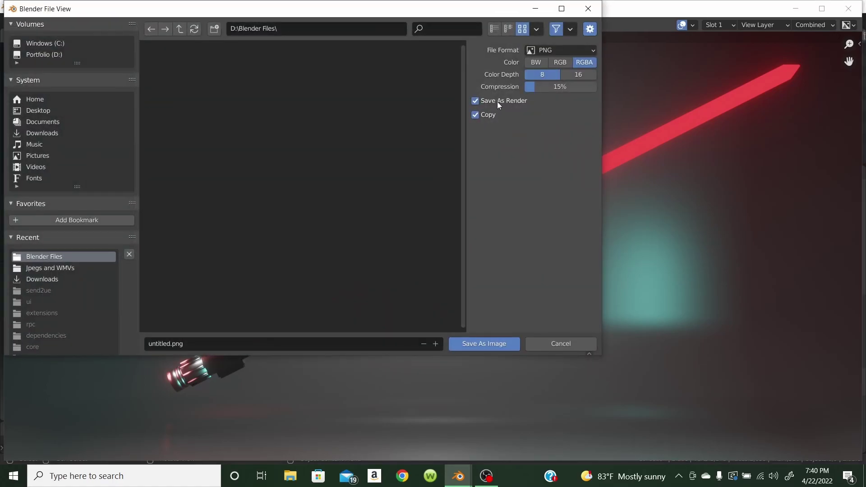
pyautogui.click(557, 50)
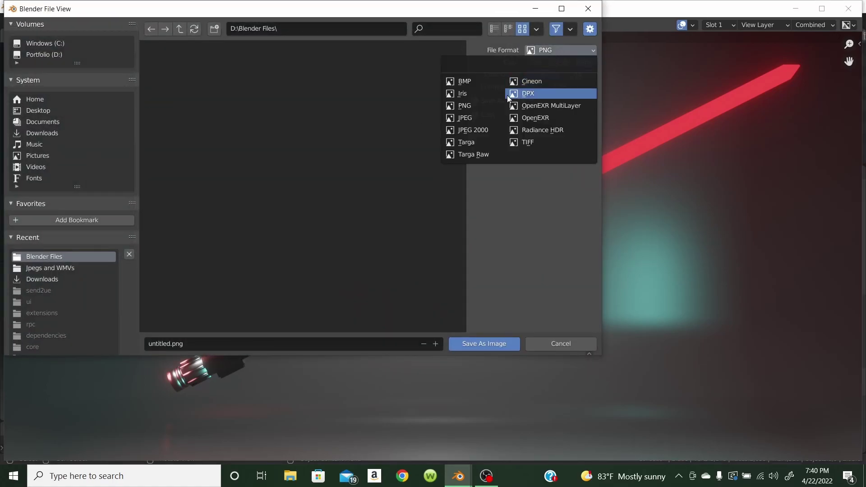
pyautogui.click(482, 116)
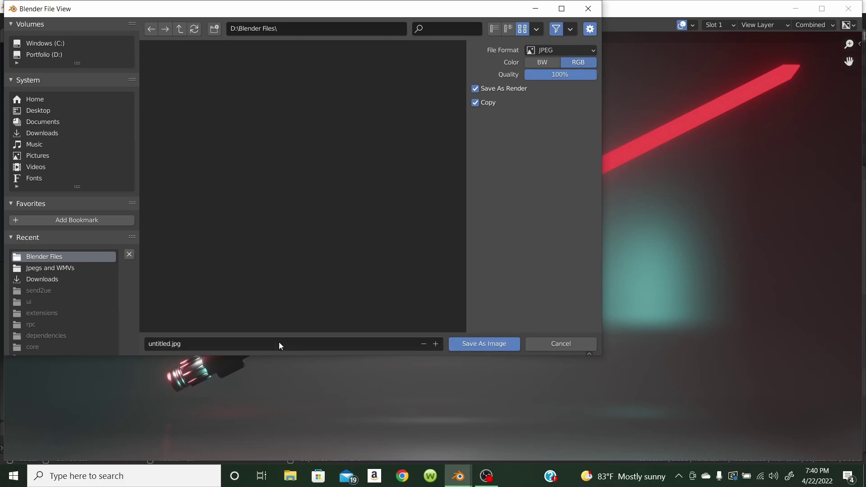
# Save the render as "Lightsaber 2" in the Jpegs and WMVs folder on drive D
pyautogui.click(177, 29)
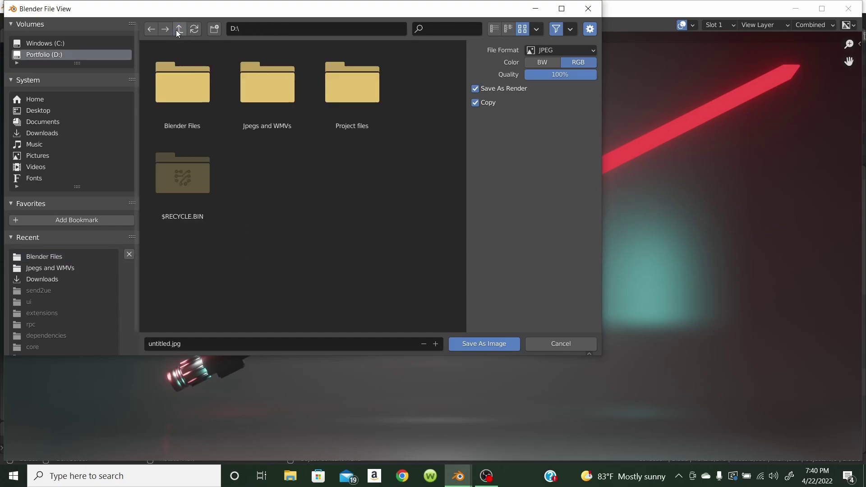
pyautogui.doubleClick(274, 93)
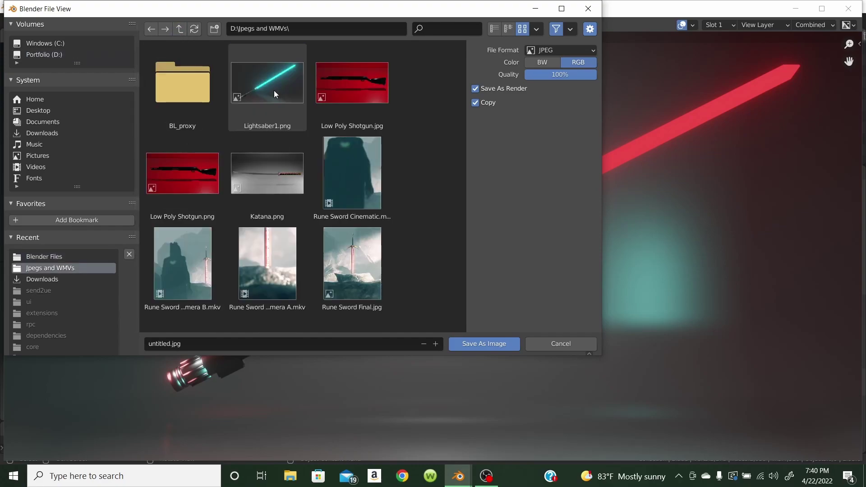
pyautogui.click(248, 342)
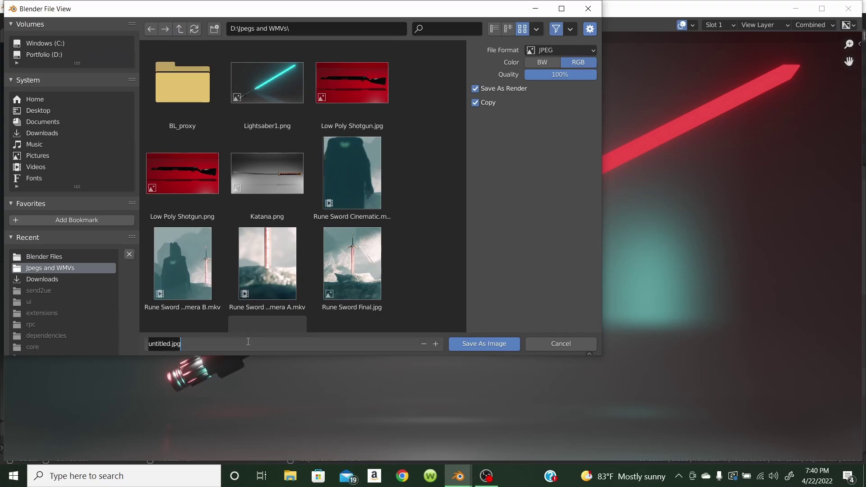
pyautogui.write('Lights')
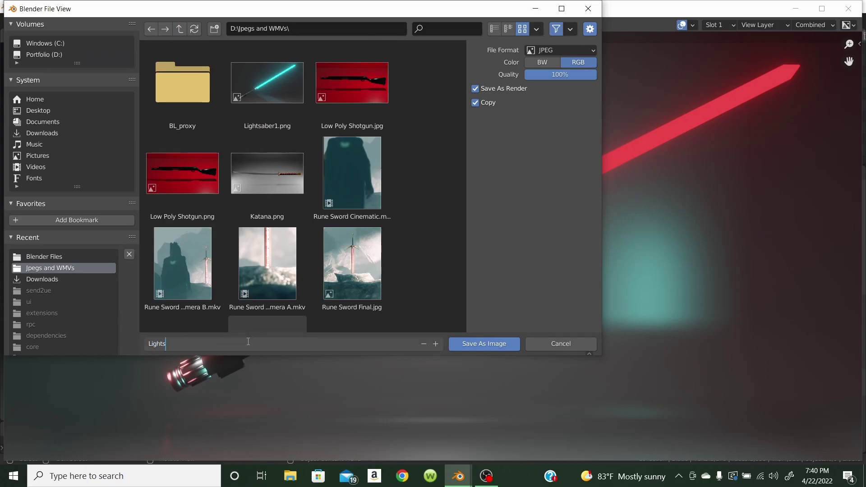
pyautogui.write('aber 2')
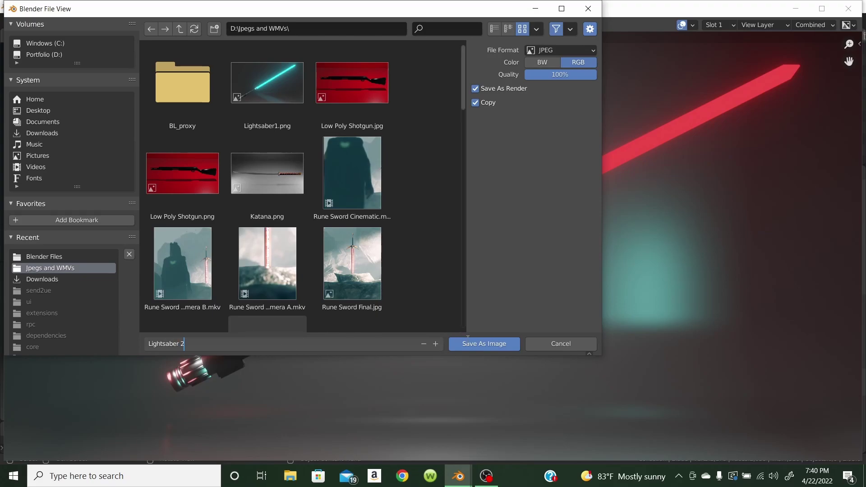
pyautogui.click(466, 340)
pyautogui.click(466, 340)
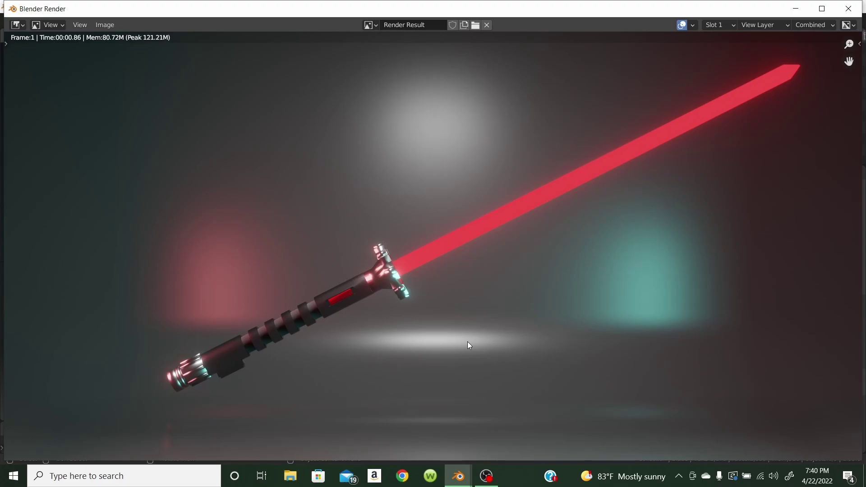
pyautogui.moveTo(489, 476)
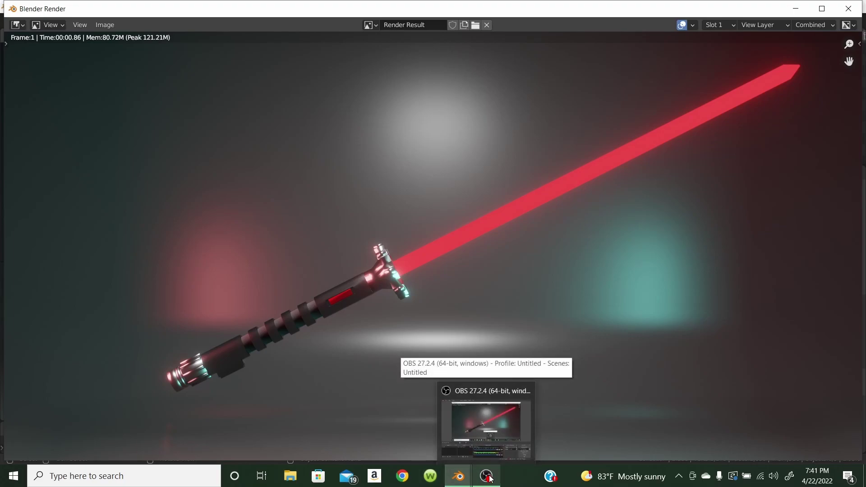
pyautogui.click(491, 478)
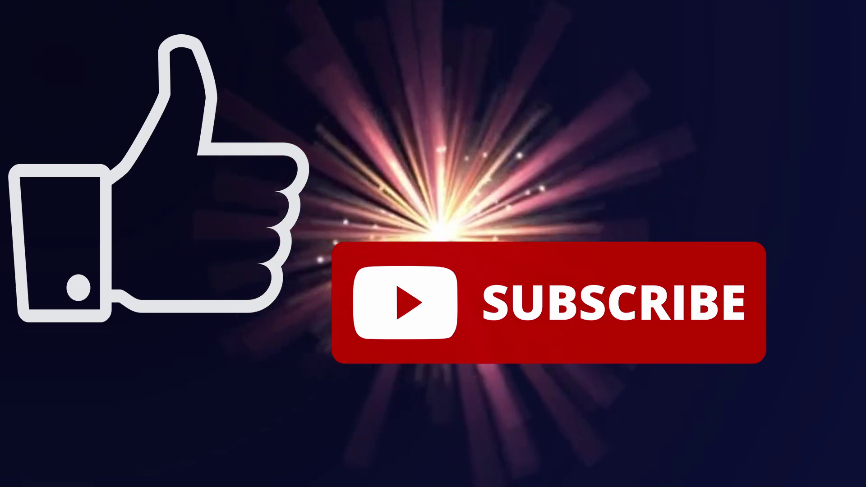